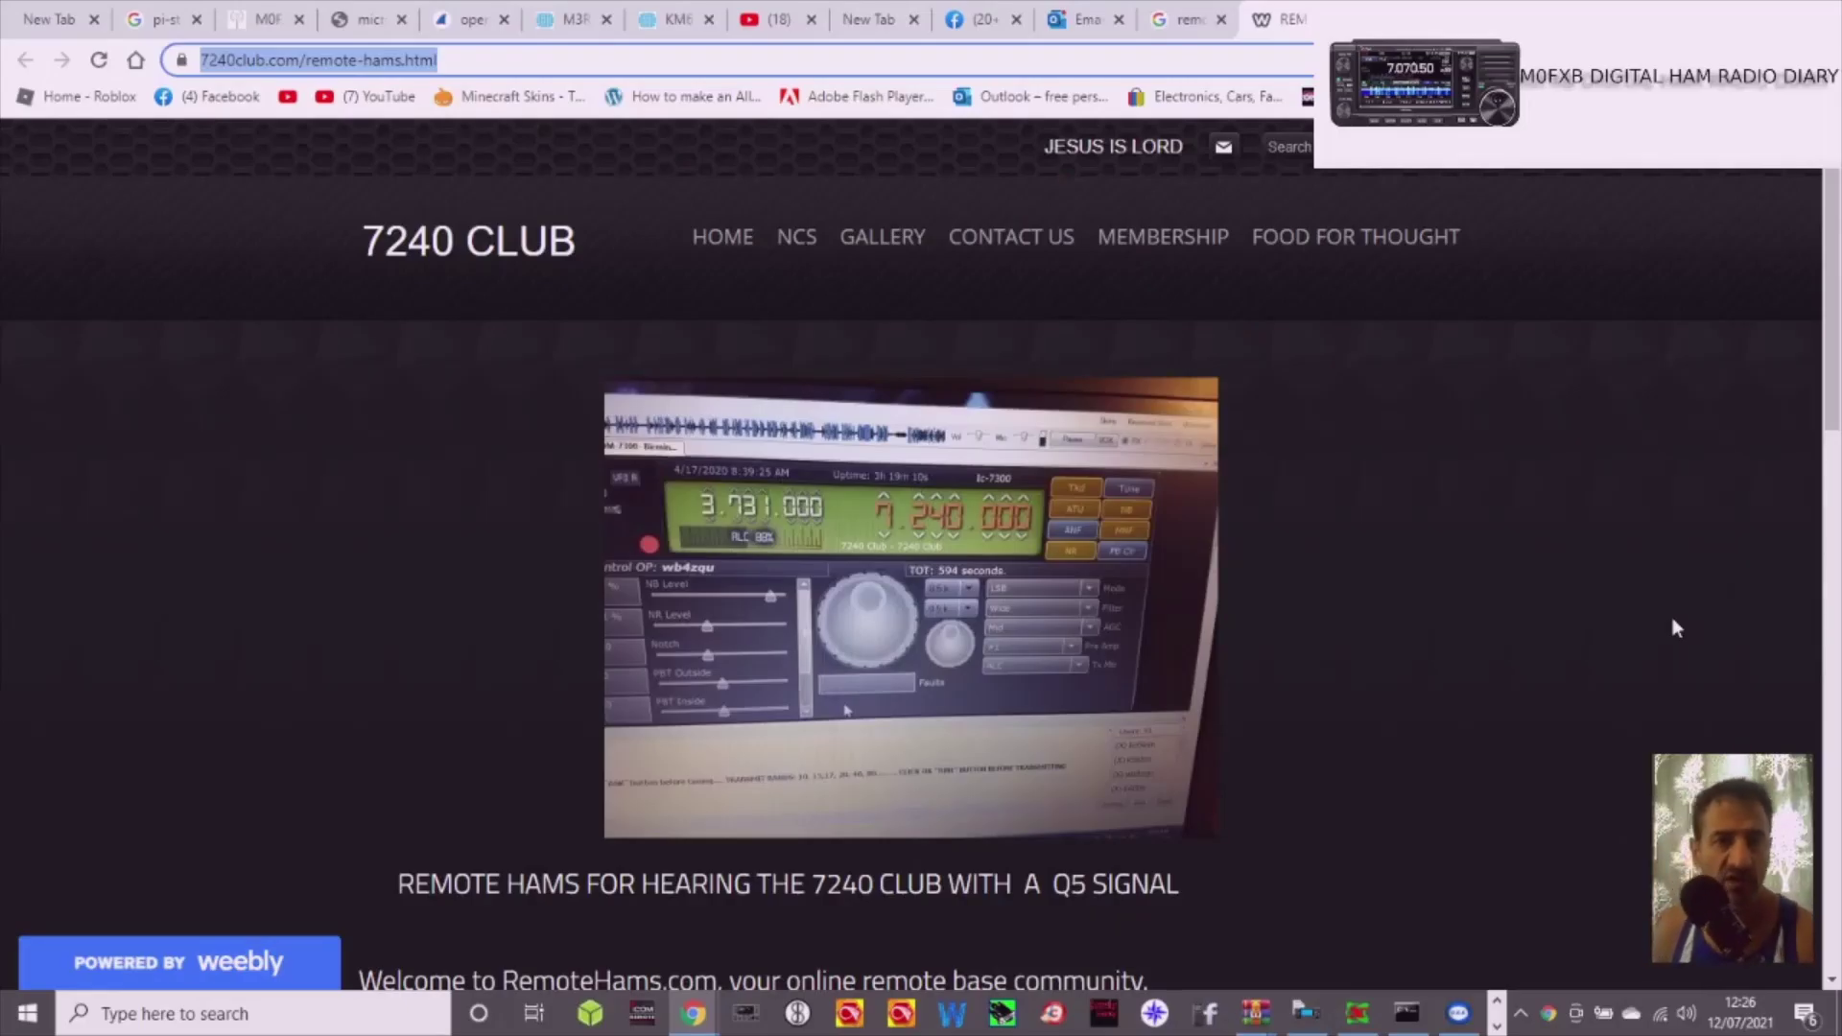
Browse the page, then go to the RemoteHams.com website
{"action": "scroll", "coordinate": [1564, 545], "scroll_direction": "down", "scroll_amount": 3}
{"action": "scroll", "coordinate": [1556, 545], "scroll_direction": "up", "scroll_amount": 3}
{"action": "scroll", "coordinate": [1556, 556], "scroll_direction": "down", "scroll_amount": 3}
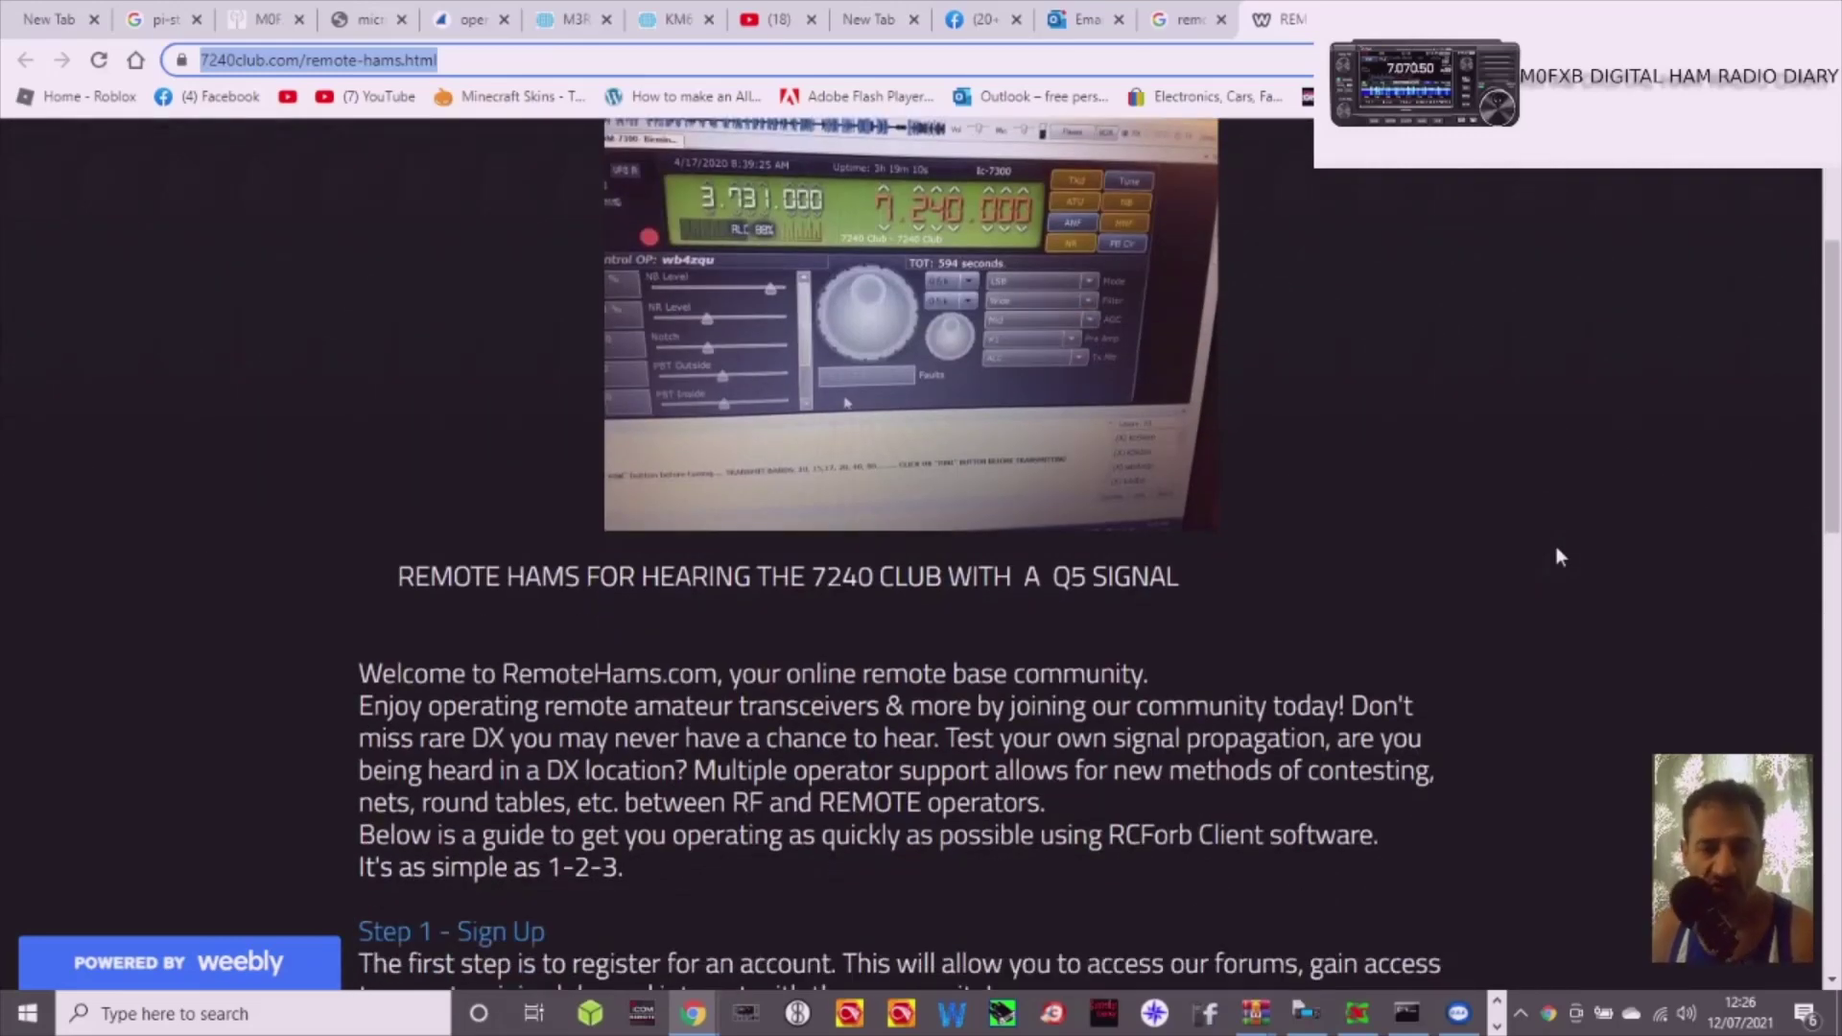
{"action": "scroll", "coordinate": [1552, 539], "scroll_direction": "up", "scroll_amount": 3}
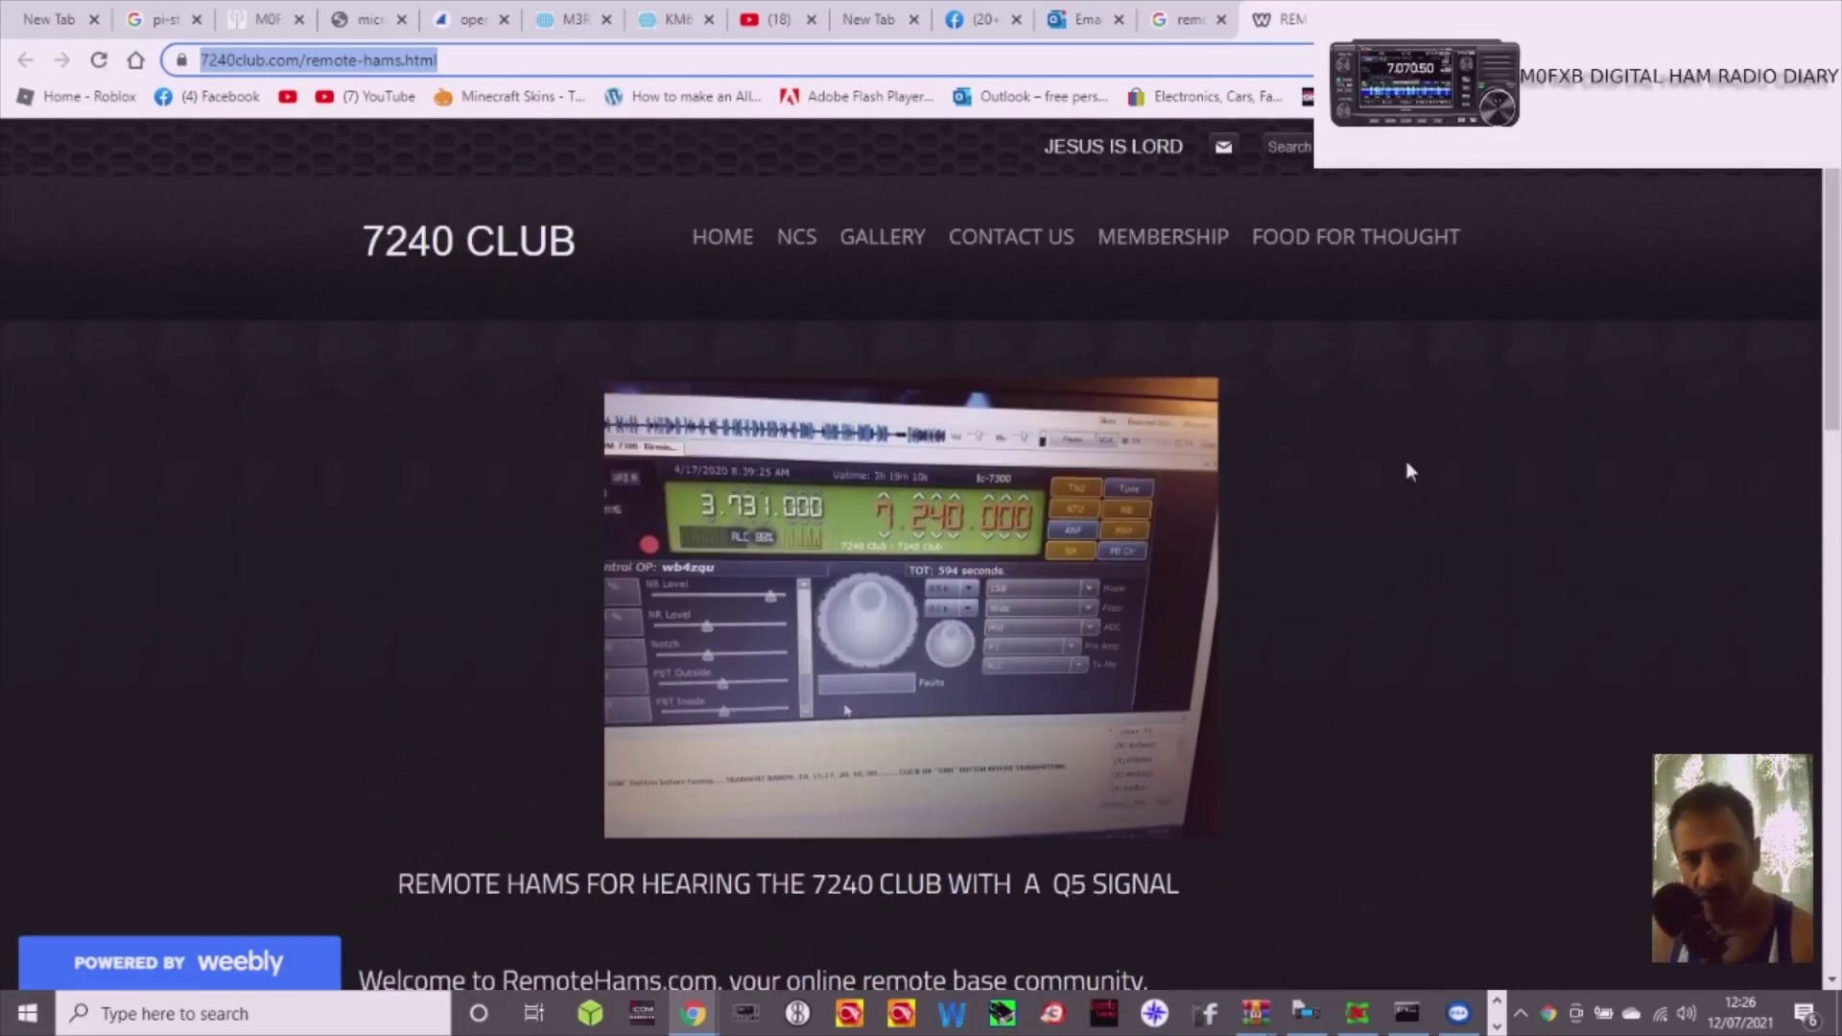
{"action": "scroll", "coordinate": [1377, 473], "scroll_direction": "down", "scroll_amount": 3}
{"action": "scroll", "coordinate": [1382, 498], "scroll_direction": "up", "scroll_amount": 3}
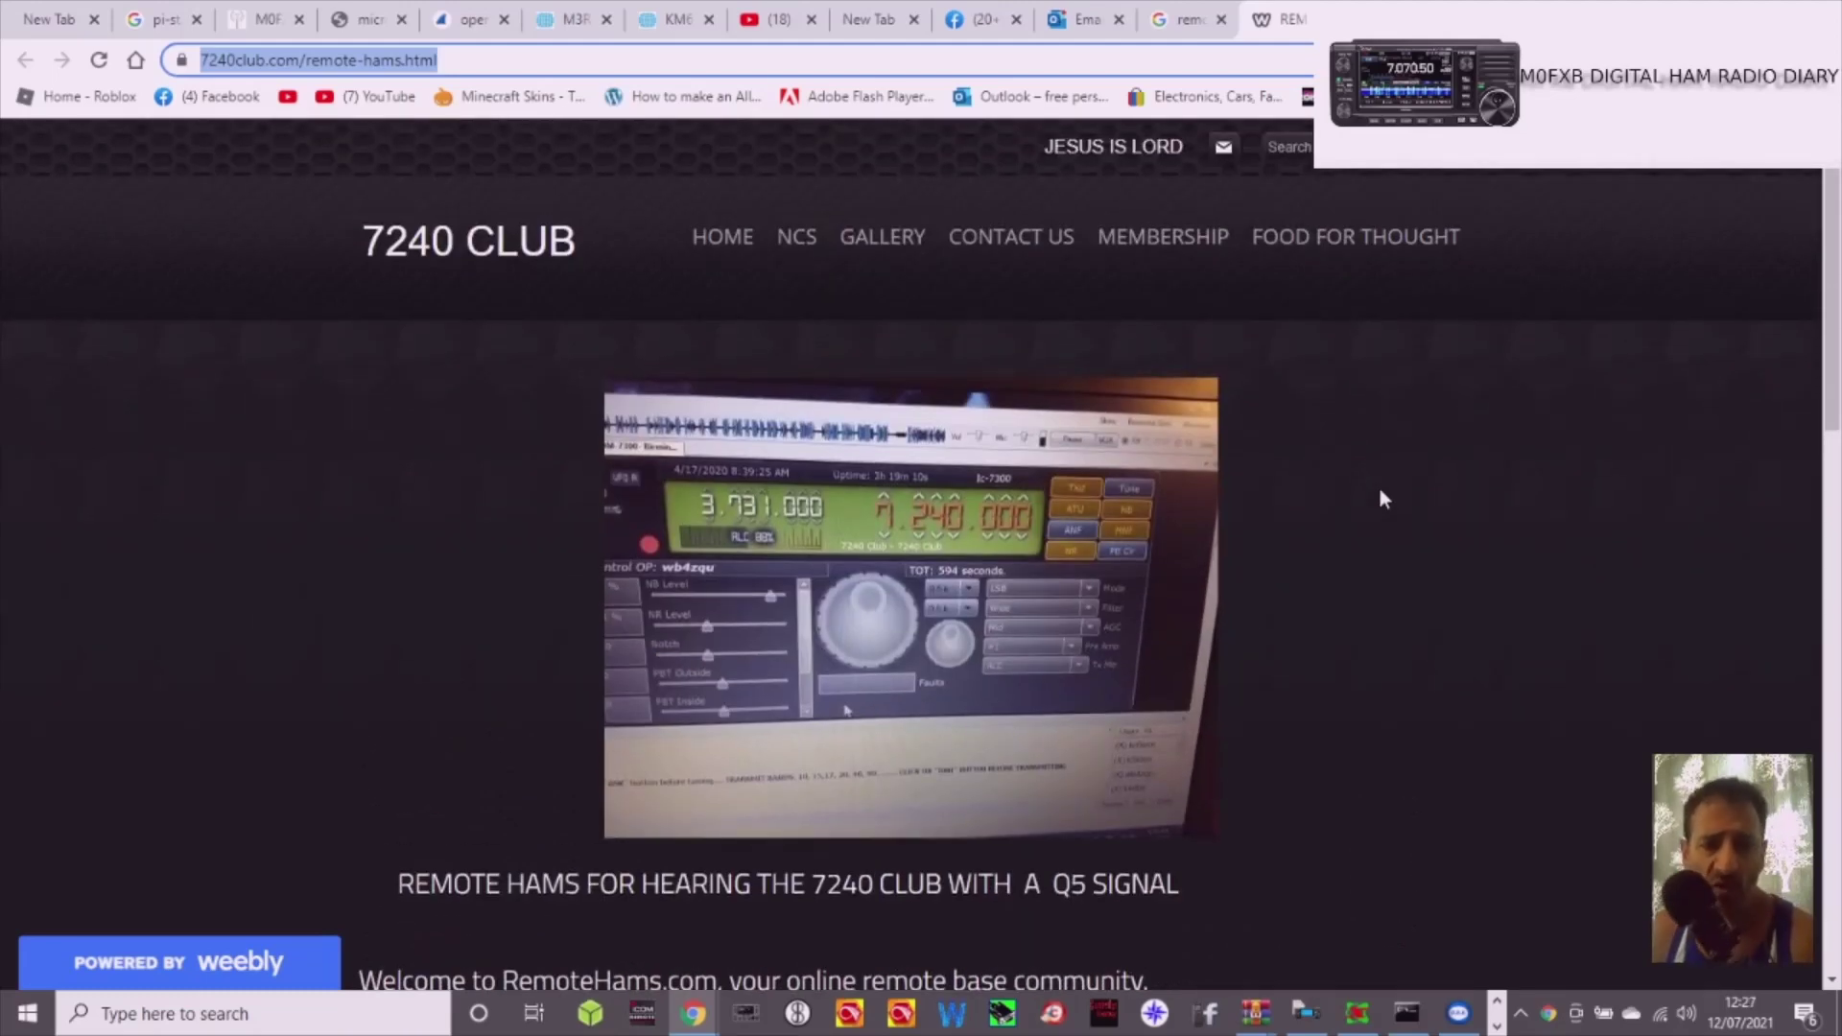
{"action": "scroll", "coordinate": [1365, 527], "scroll_direction": "down", "scroll_amount": 6}
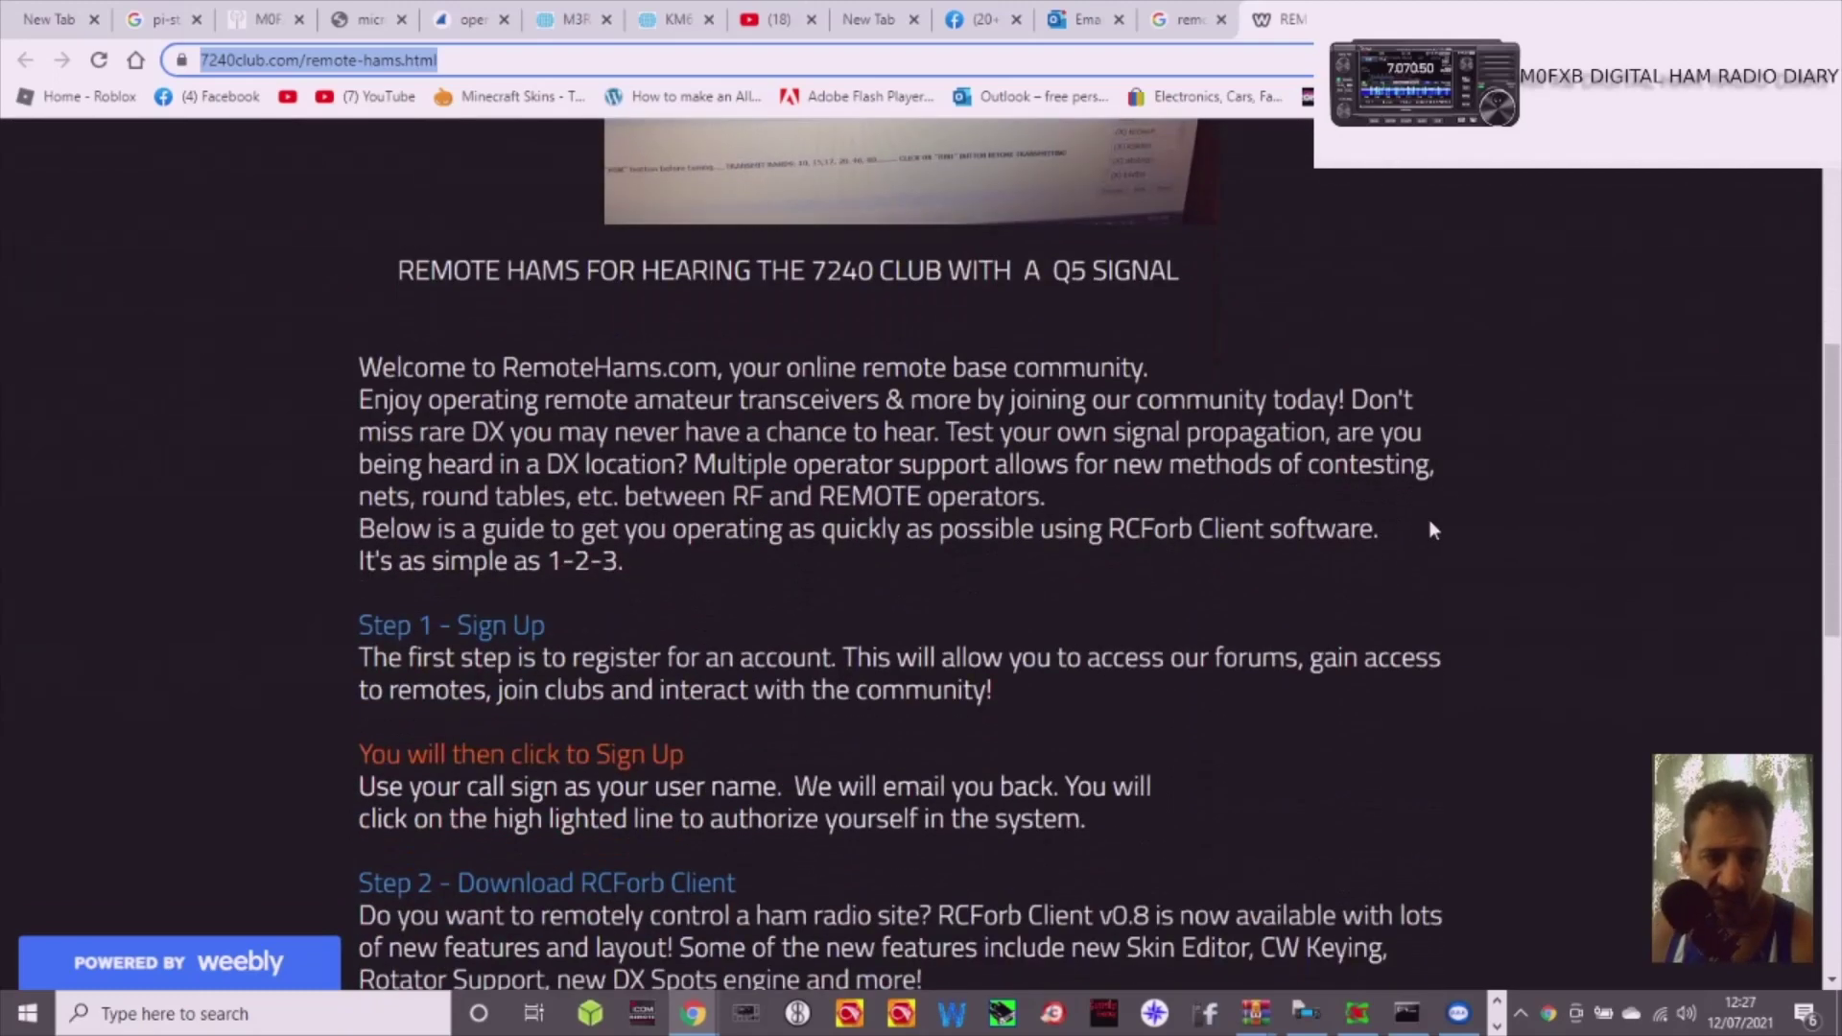
{"action": "scroll", "coordinate": [1433, 531], "scroll_direction": "up", "scroll_amount": 3}
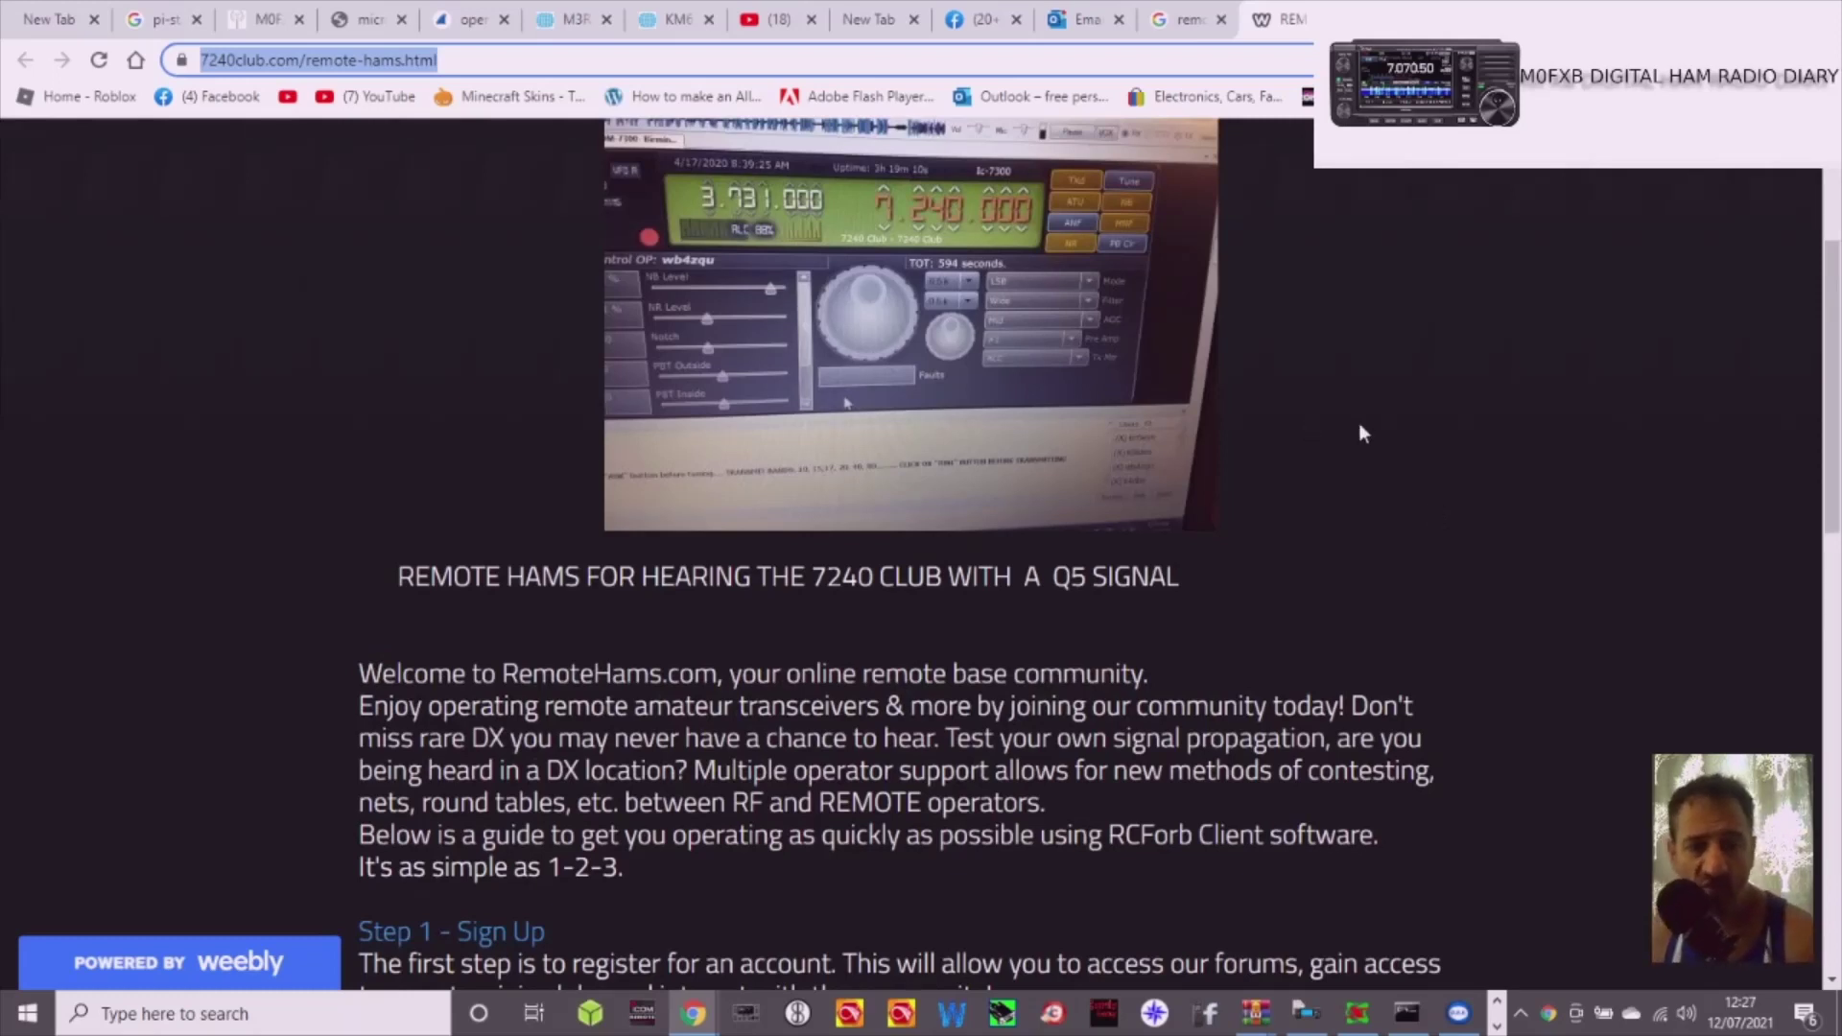
{"action": "scroll", "coordinate": [1577, 460], "scroll_direction": "down", "scroll_amount": 2}
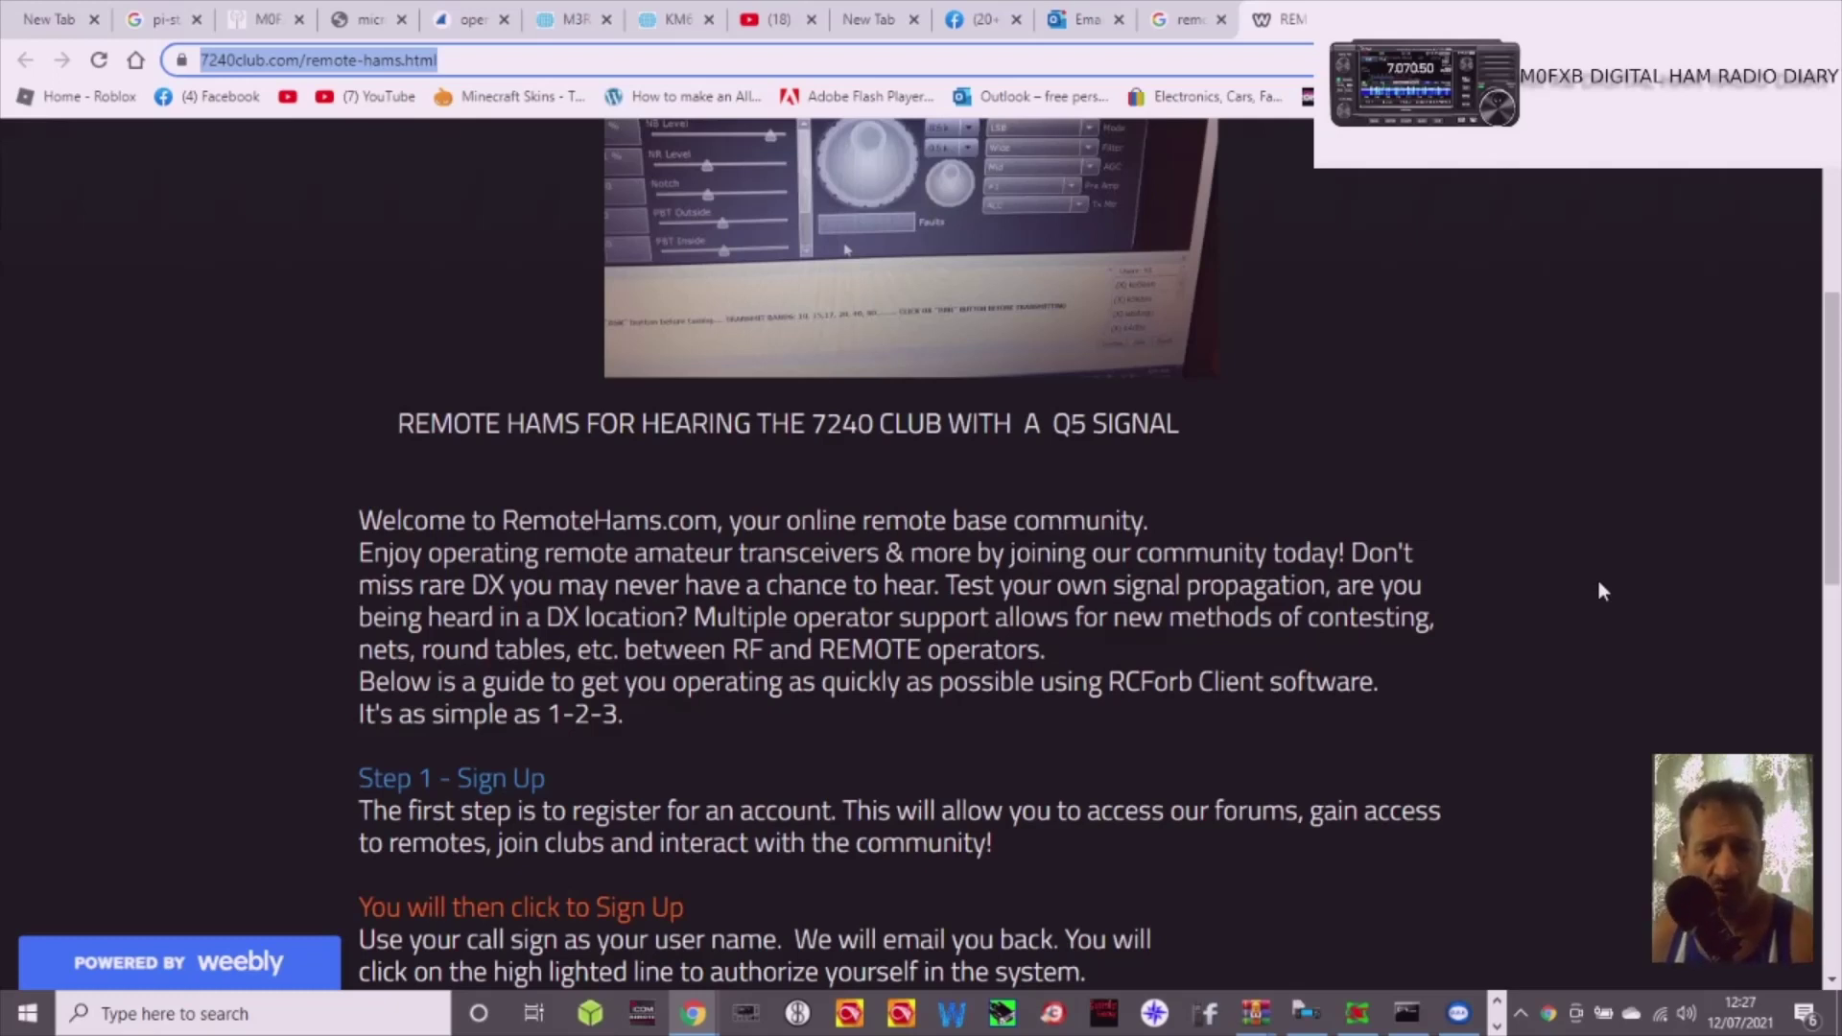
{"action": "scroll", "coordinate": [1597, 578], "scroll_direction": "down", "scroll_amount": 8}
{"action": "scroll", "coordinate": [1597, 579], "scroll_direction": "up", "scroll_amount": 13}
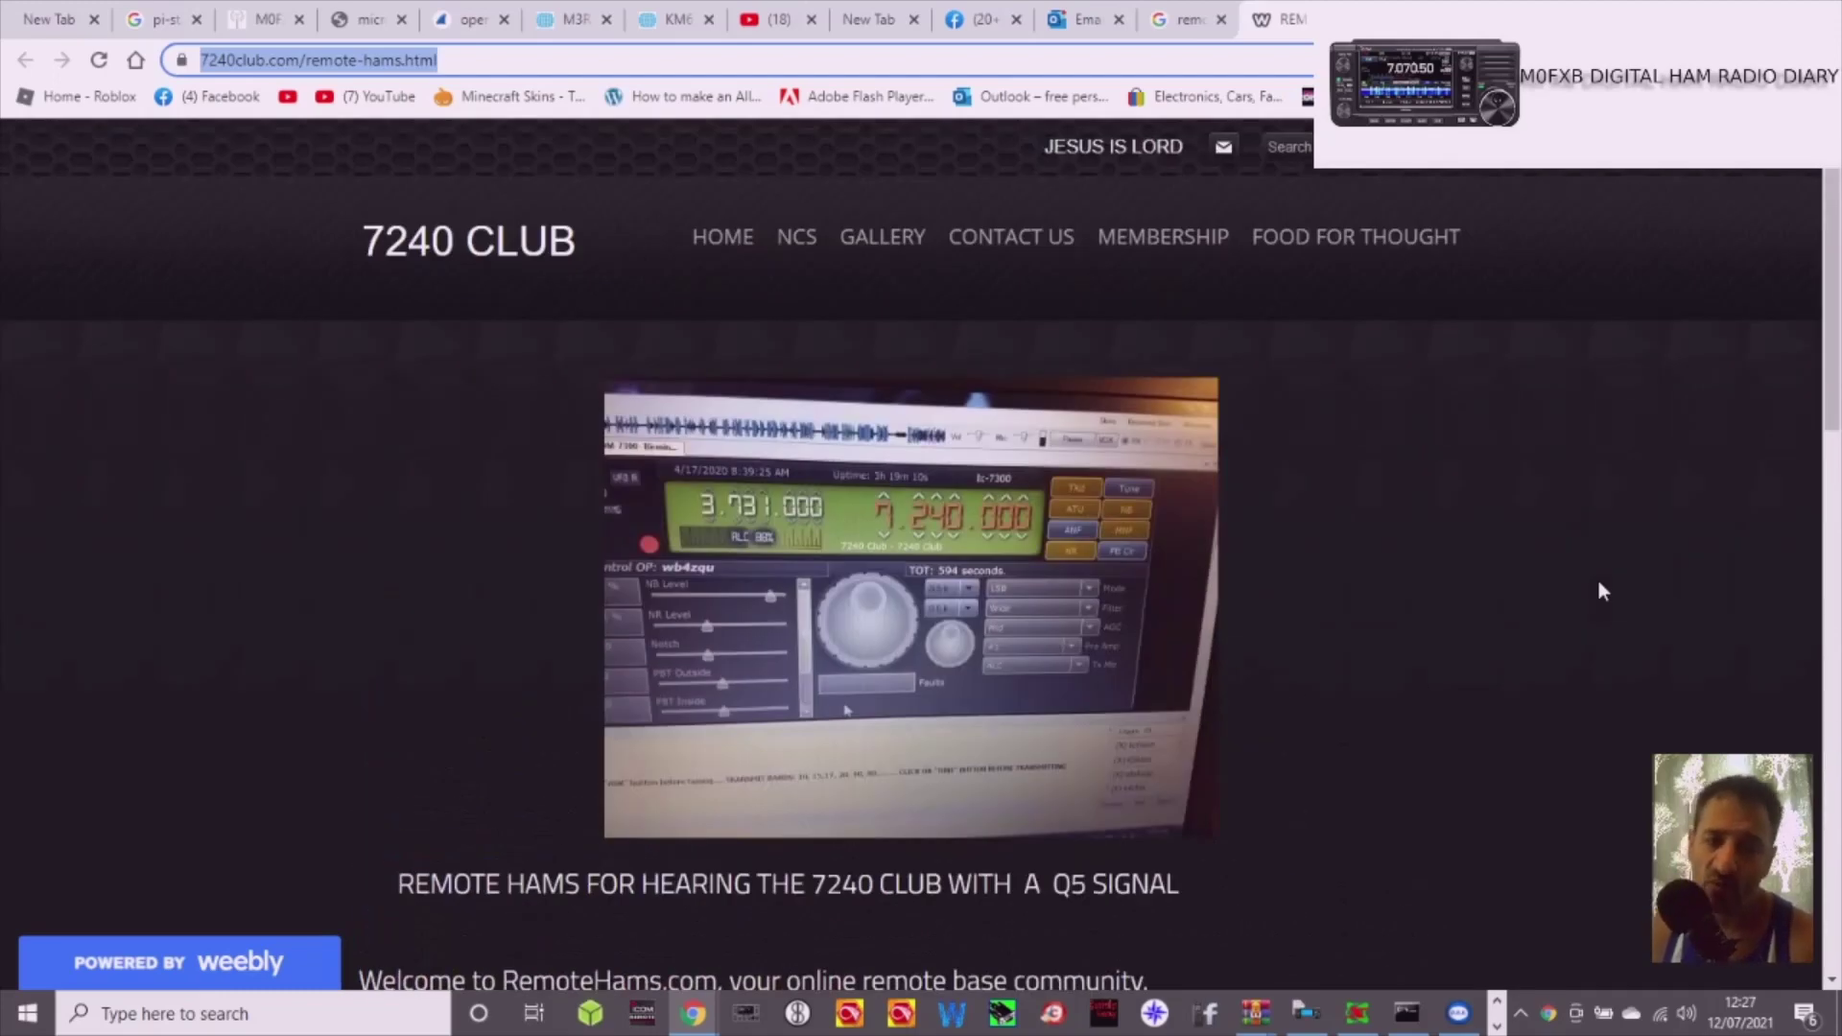
{"action": "scroll", "coordinate": [1599, 583], "scroll_direction": "down", "scroll_amount": 5}
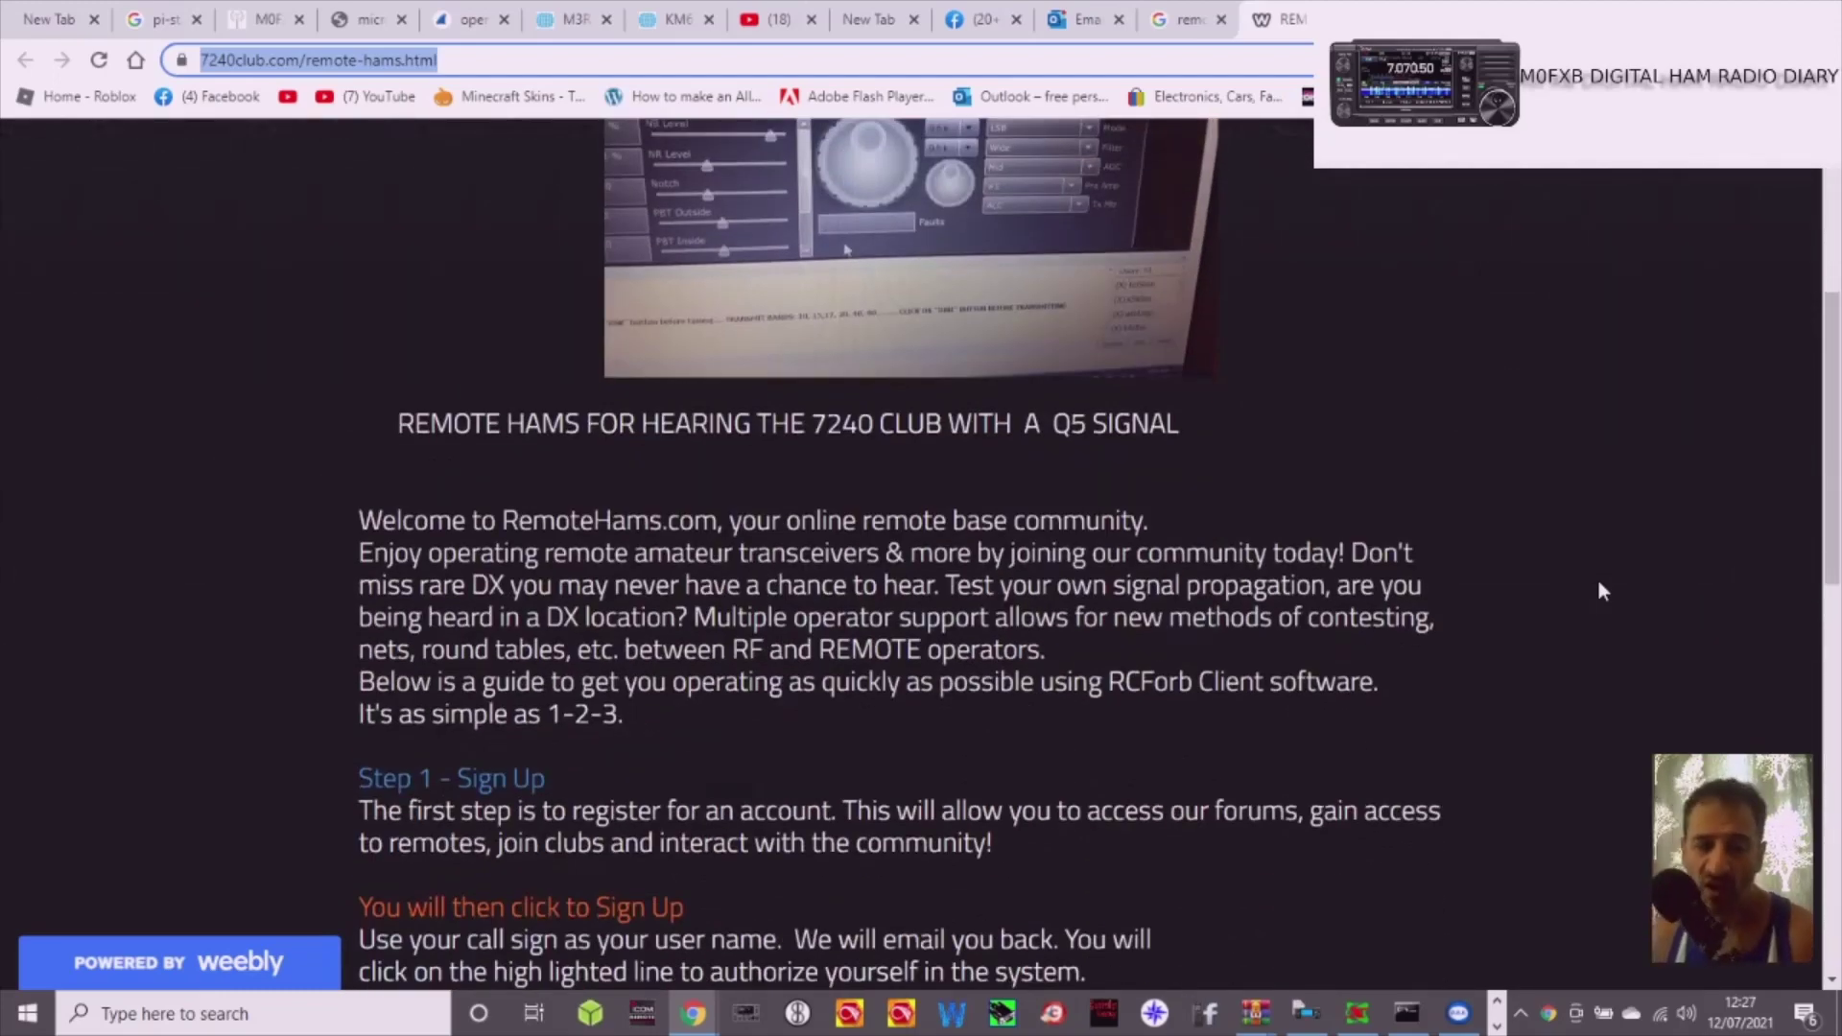
{"action": "scroll", "coordinate": [1598, 574], "scroll_direction": "down", "scroll_amount": 2}
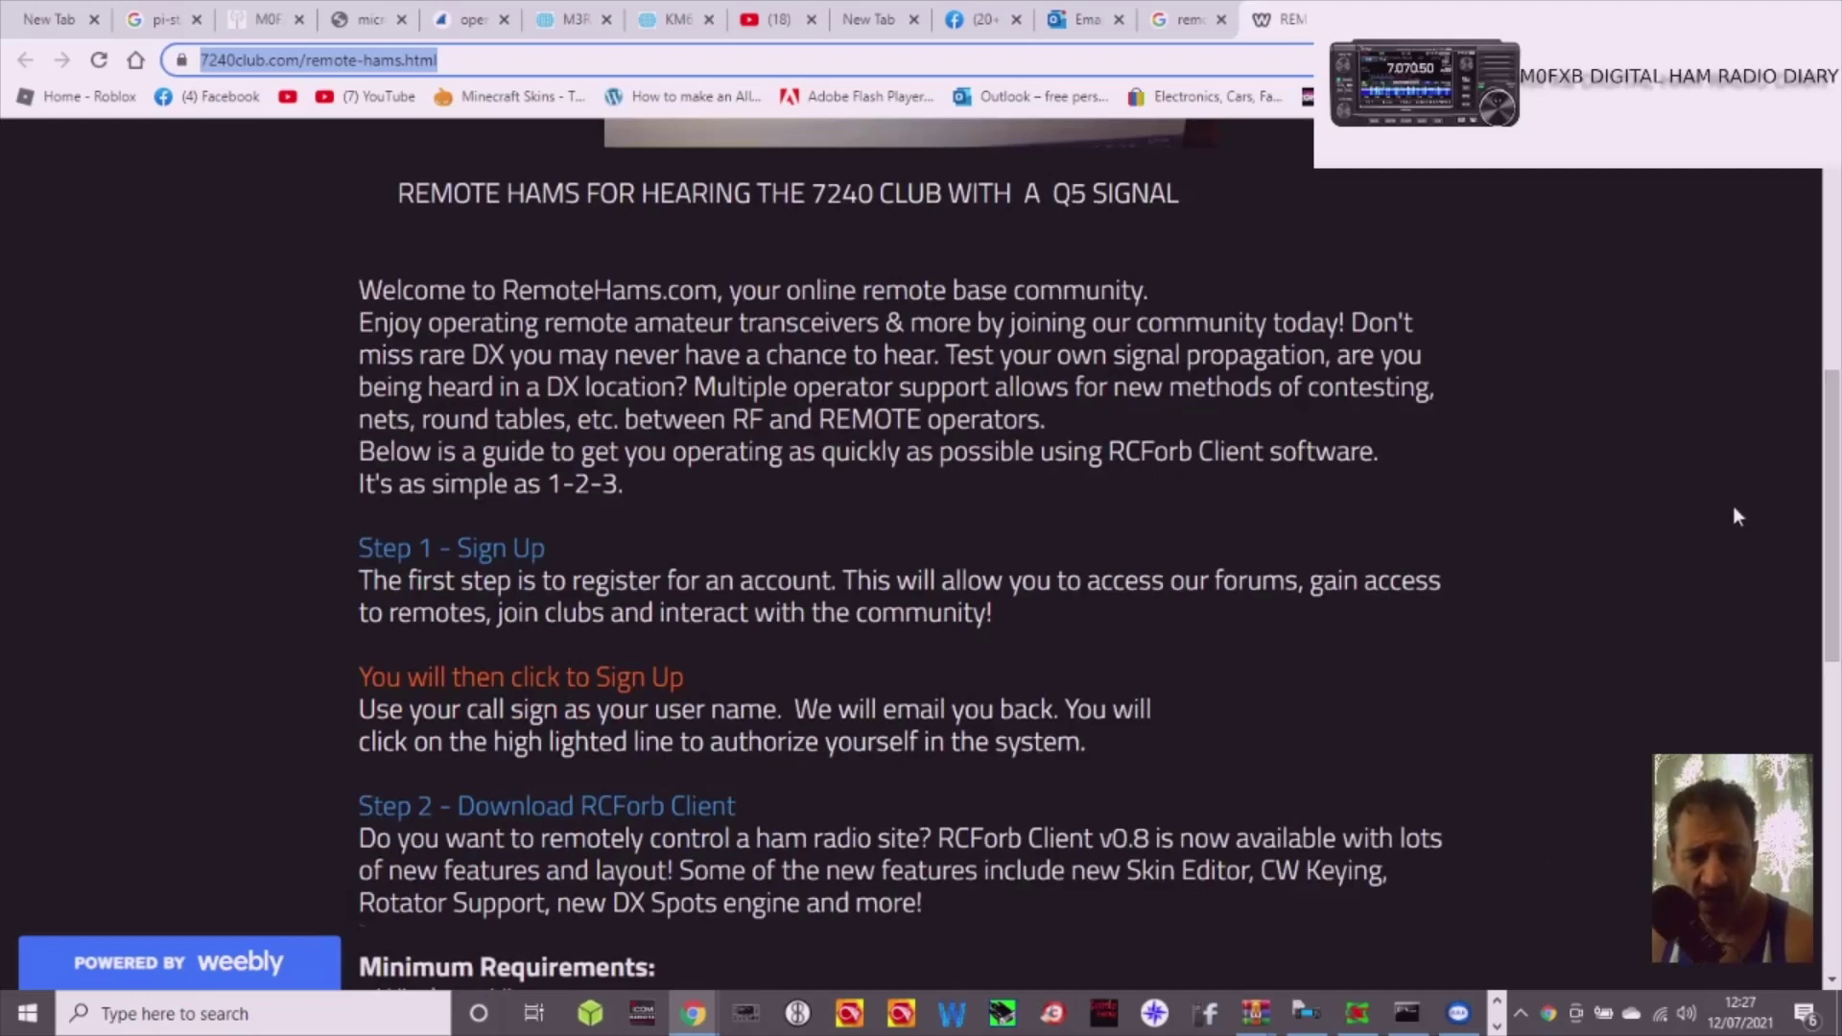
{"action": "scroll", "coordinate": [1698, 503], "scroll_direction": "down", "scroll_amount": 1}
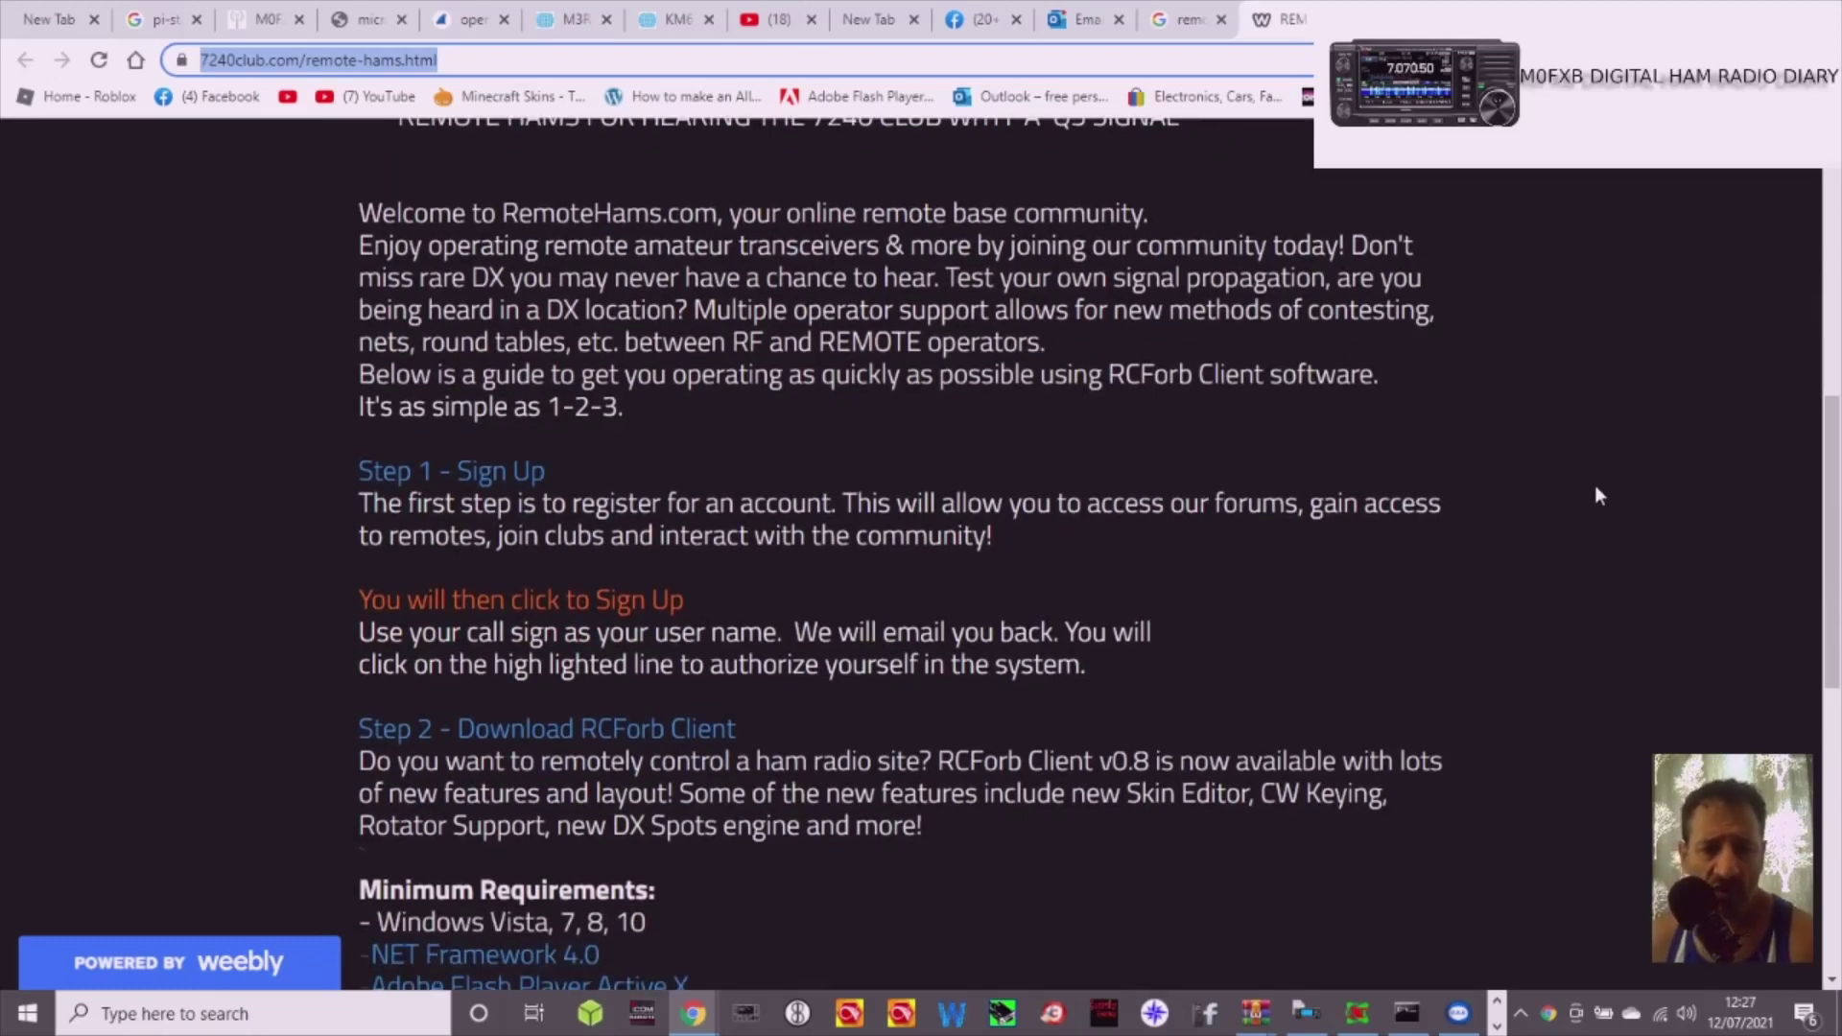
{"action": "scroll", "coordinate": [1596, 494], "scroll_direction": "down", "scroll_amount": 4}
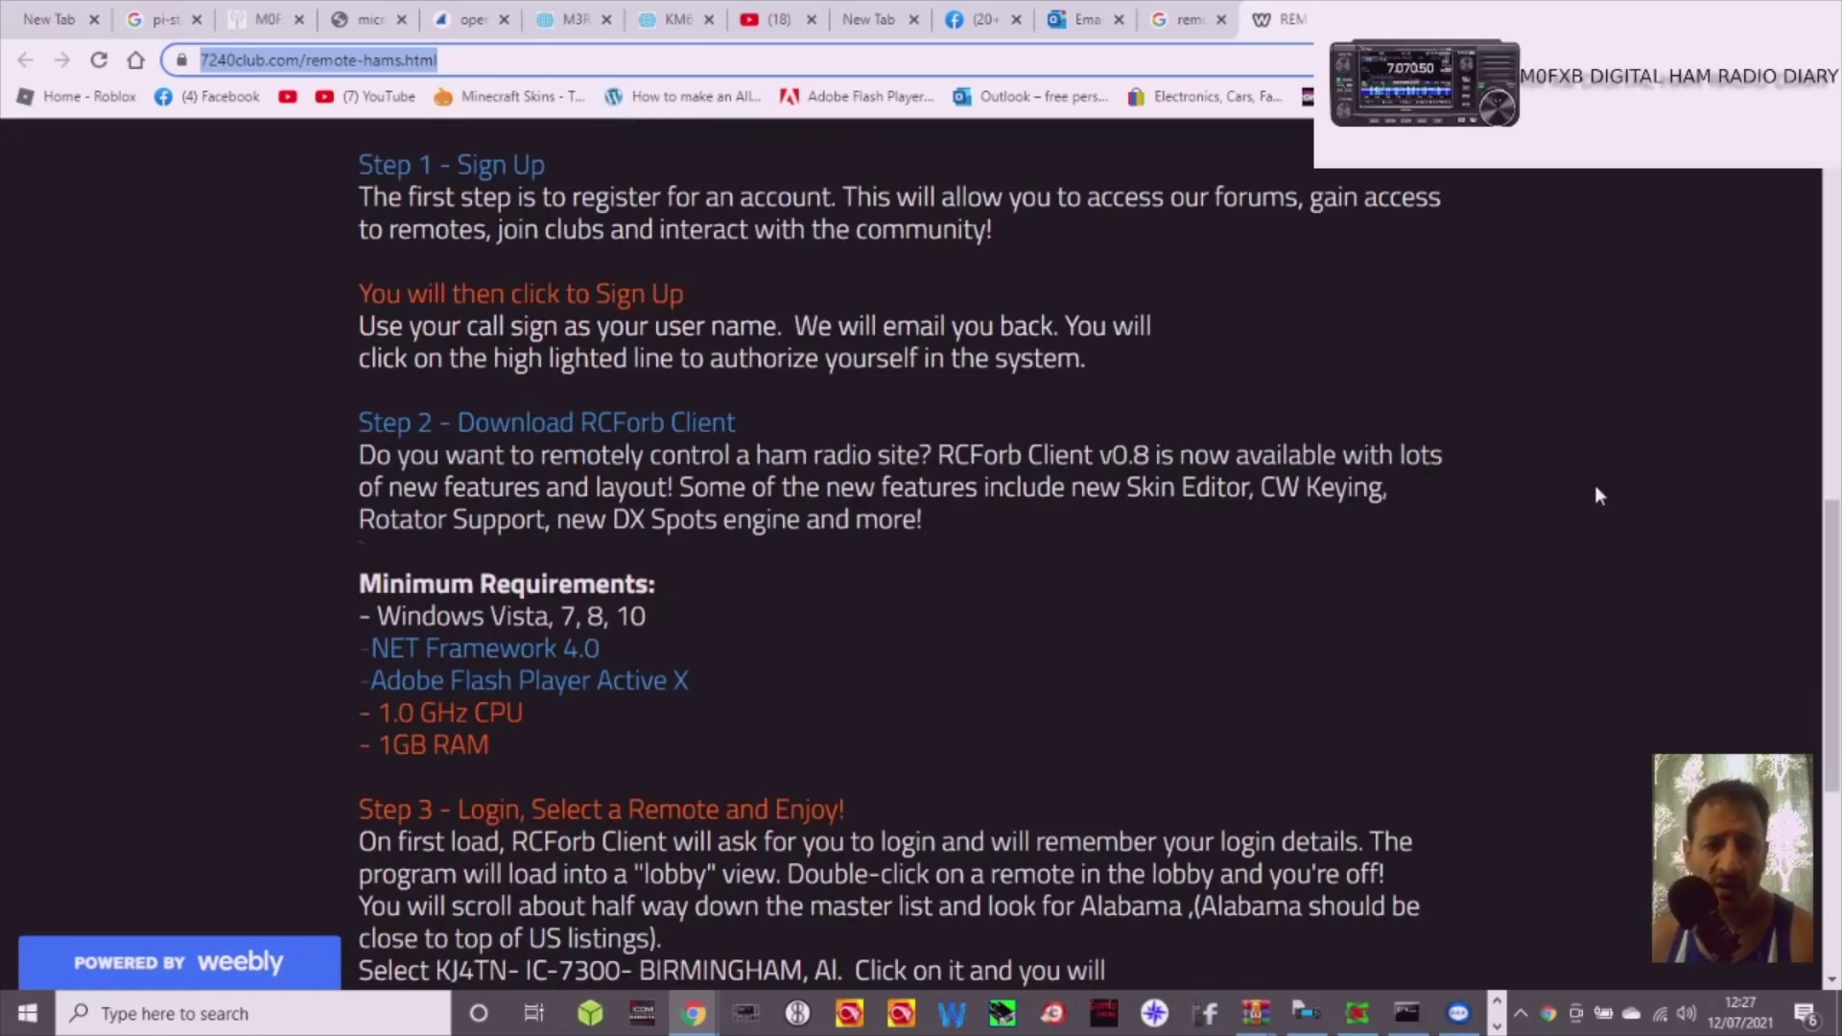
{"action": "scroll", "coordinate": [1596, 494], "scroll_direction": "down", "scroll_amount": 2}
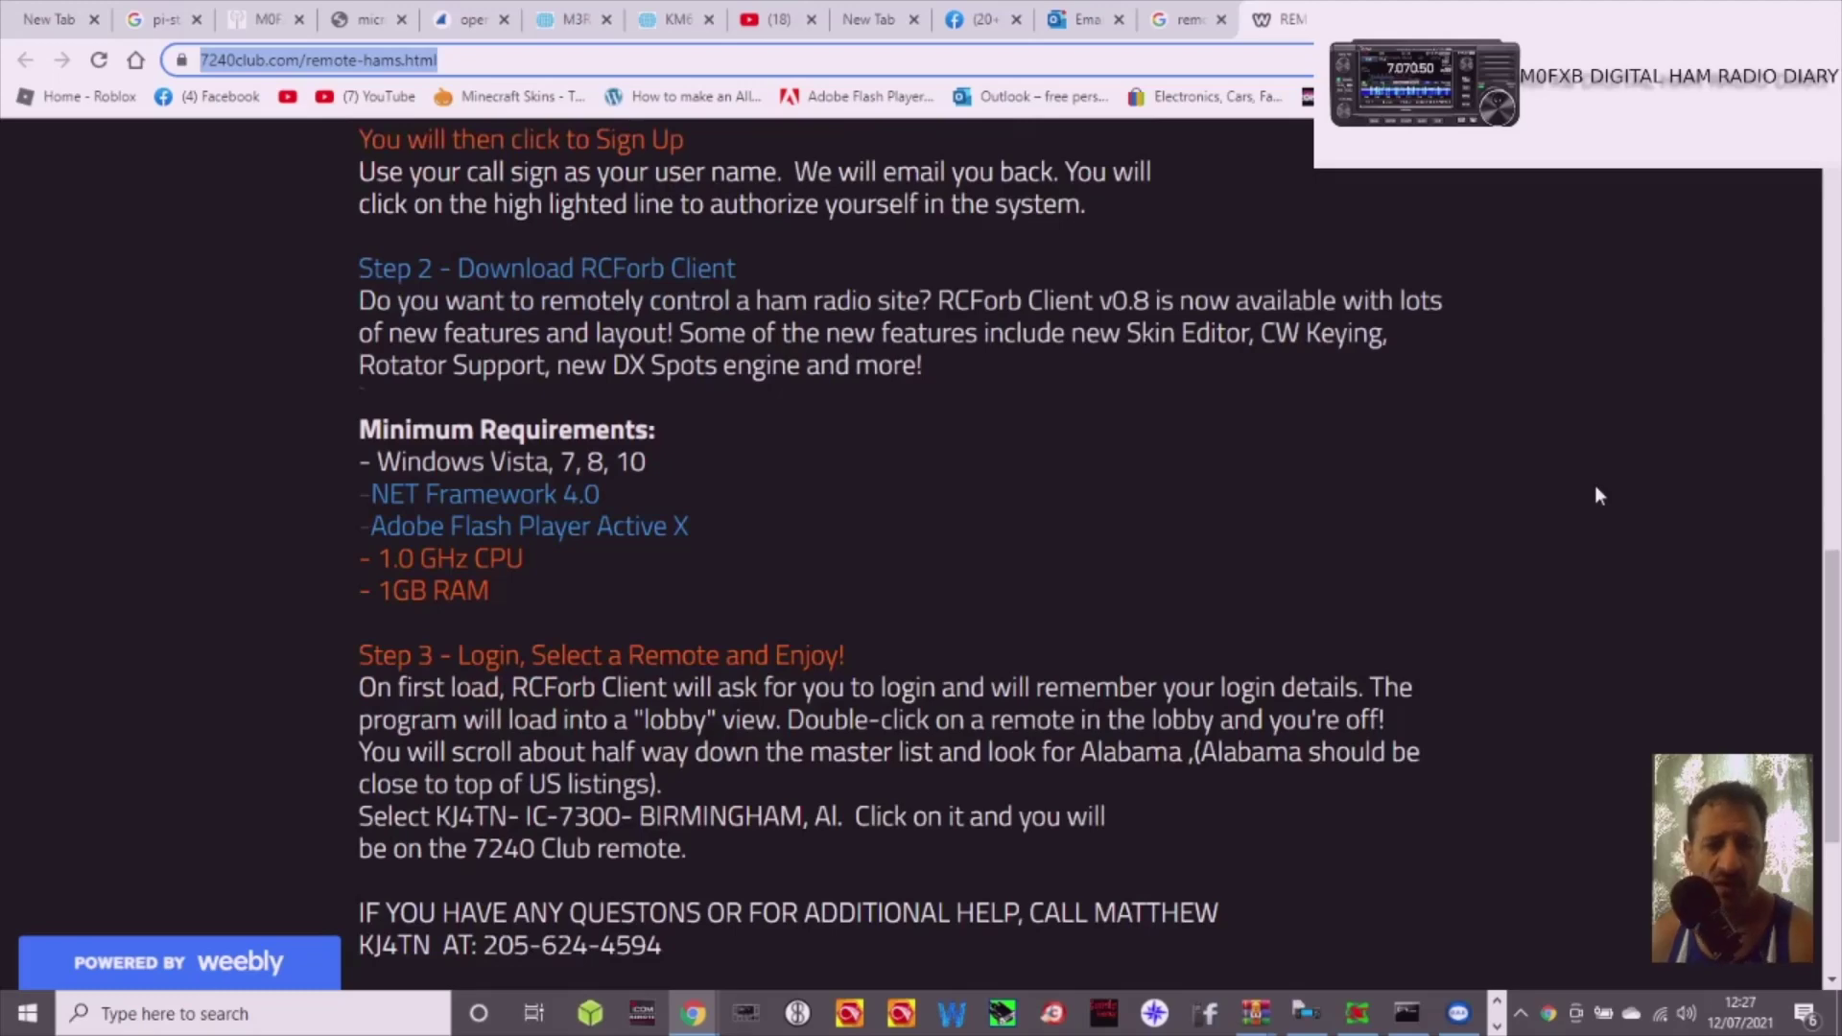
{"action": "scroll", "coordinate": [1596, 489], "scroll_direction": "down", "scroll_amount": 4}
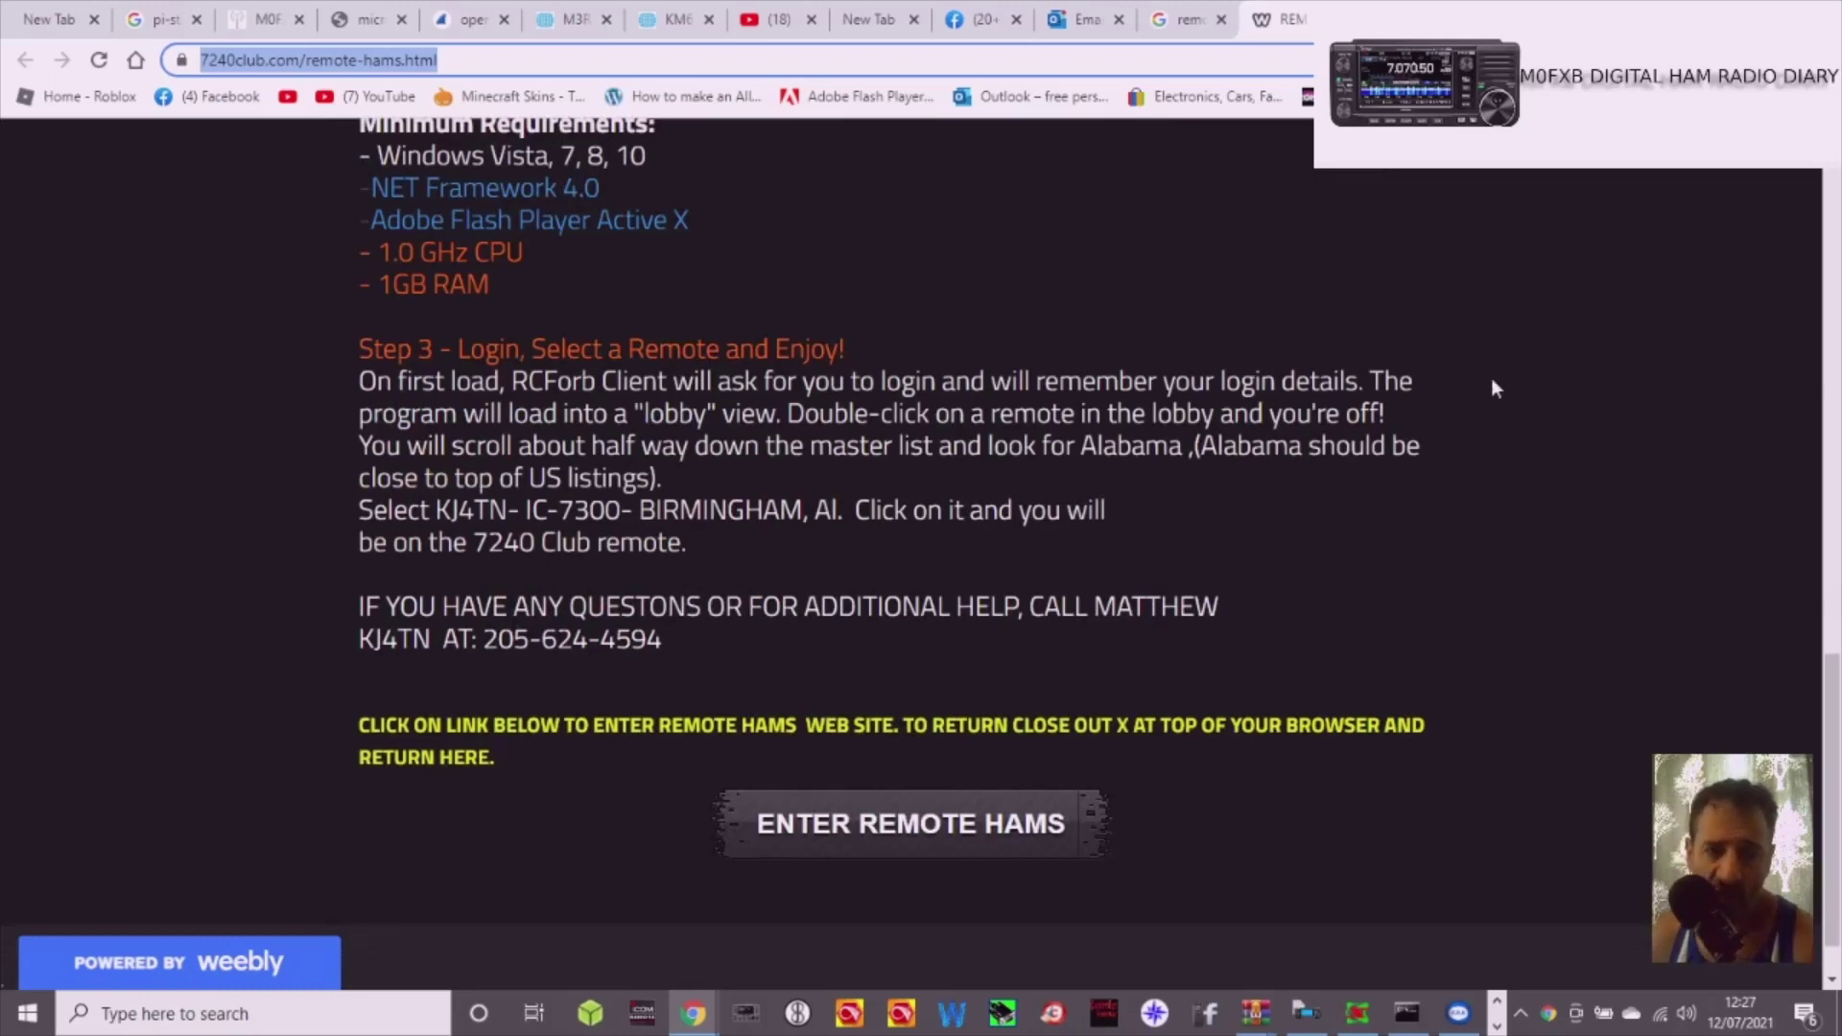
{"action": "scroll", "coordinate": [1487, 389], "scroll_direction": "down", "scroll_amount": 1}
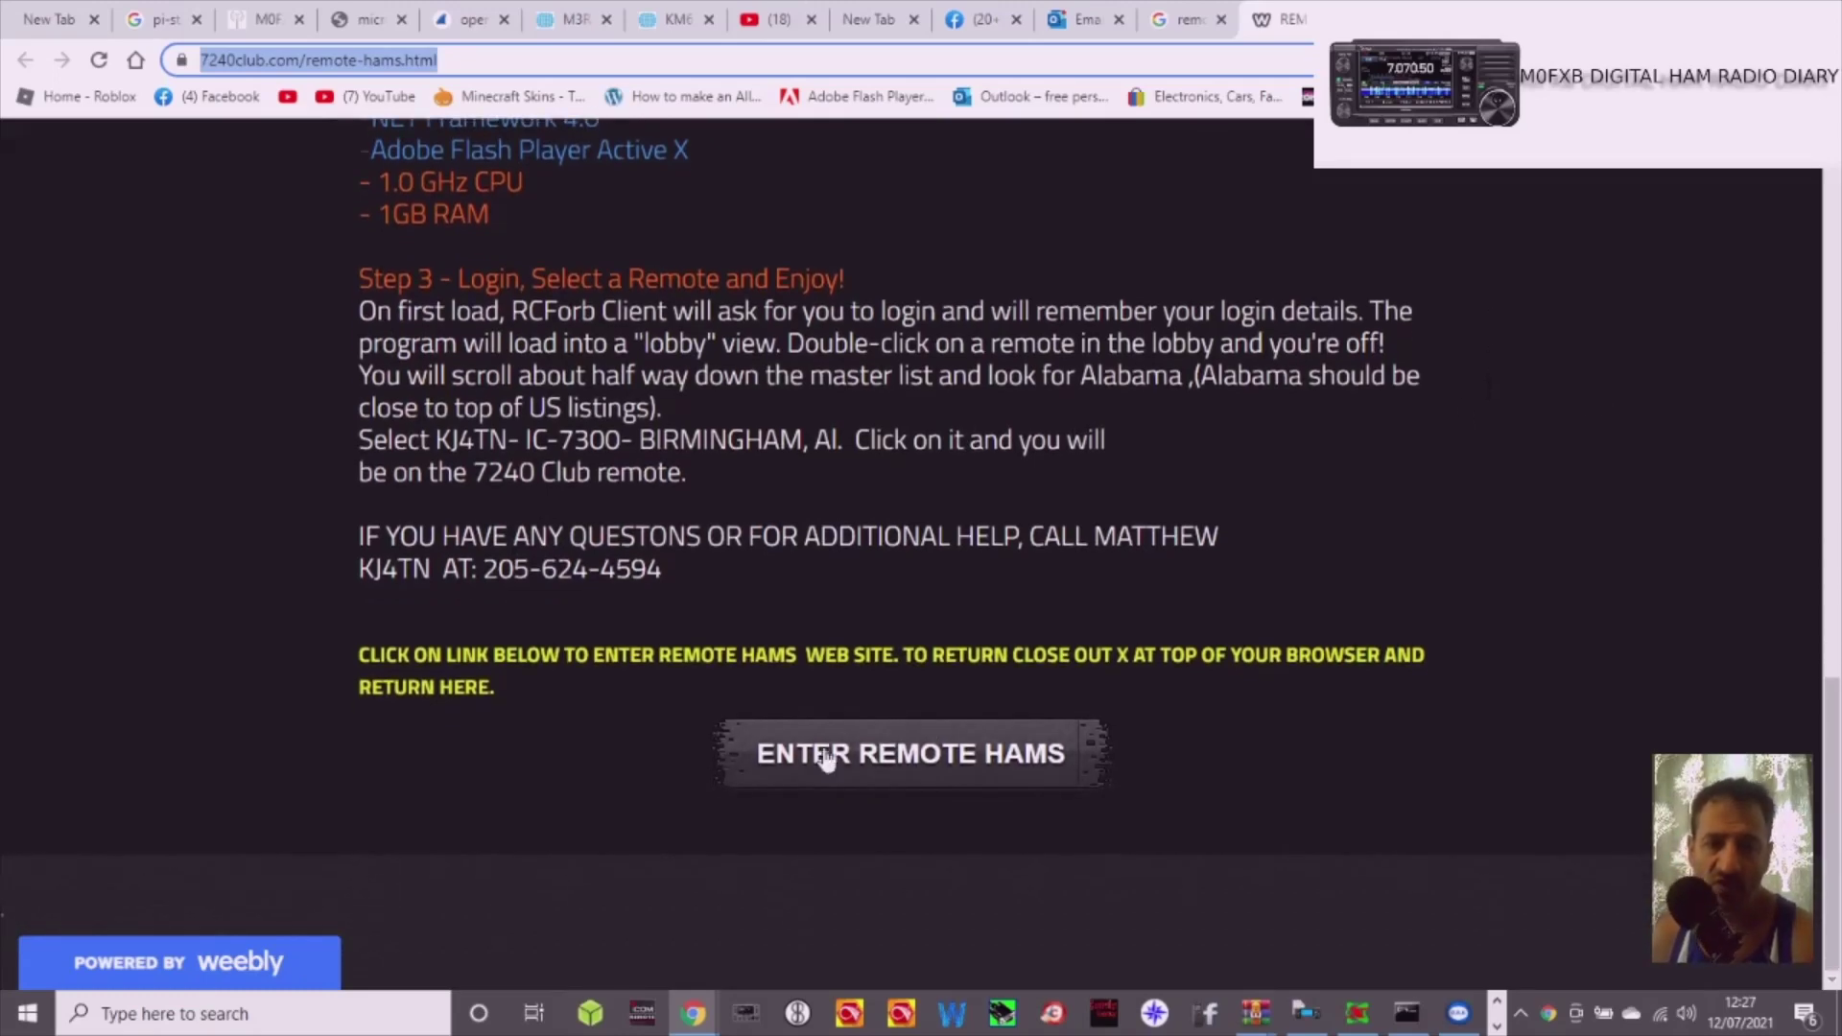
{"action": "left_click", "coordinate": [938, 775]}
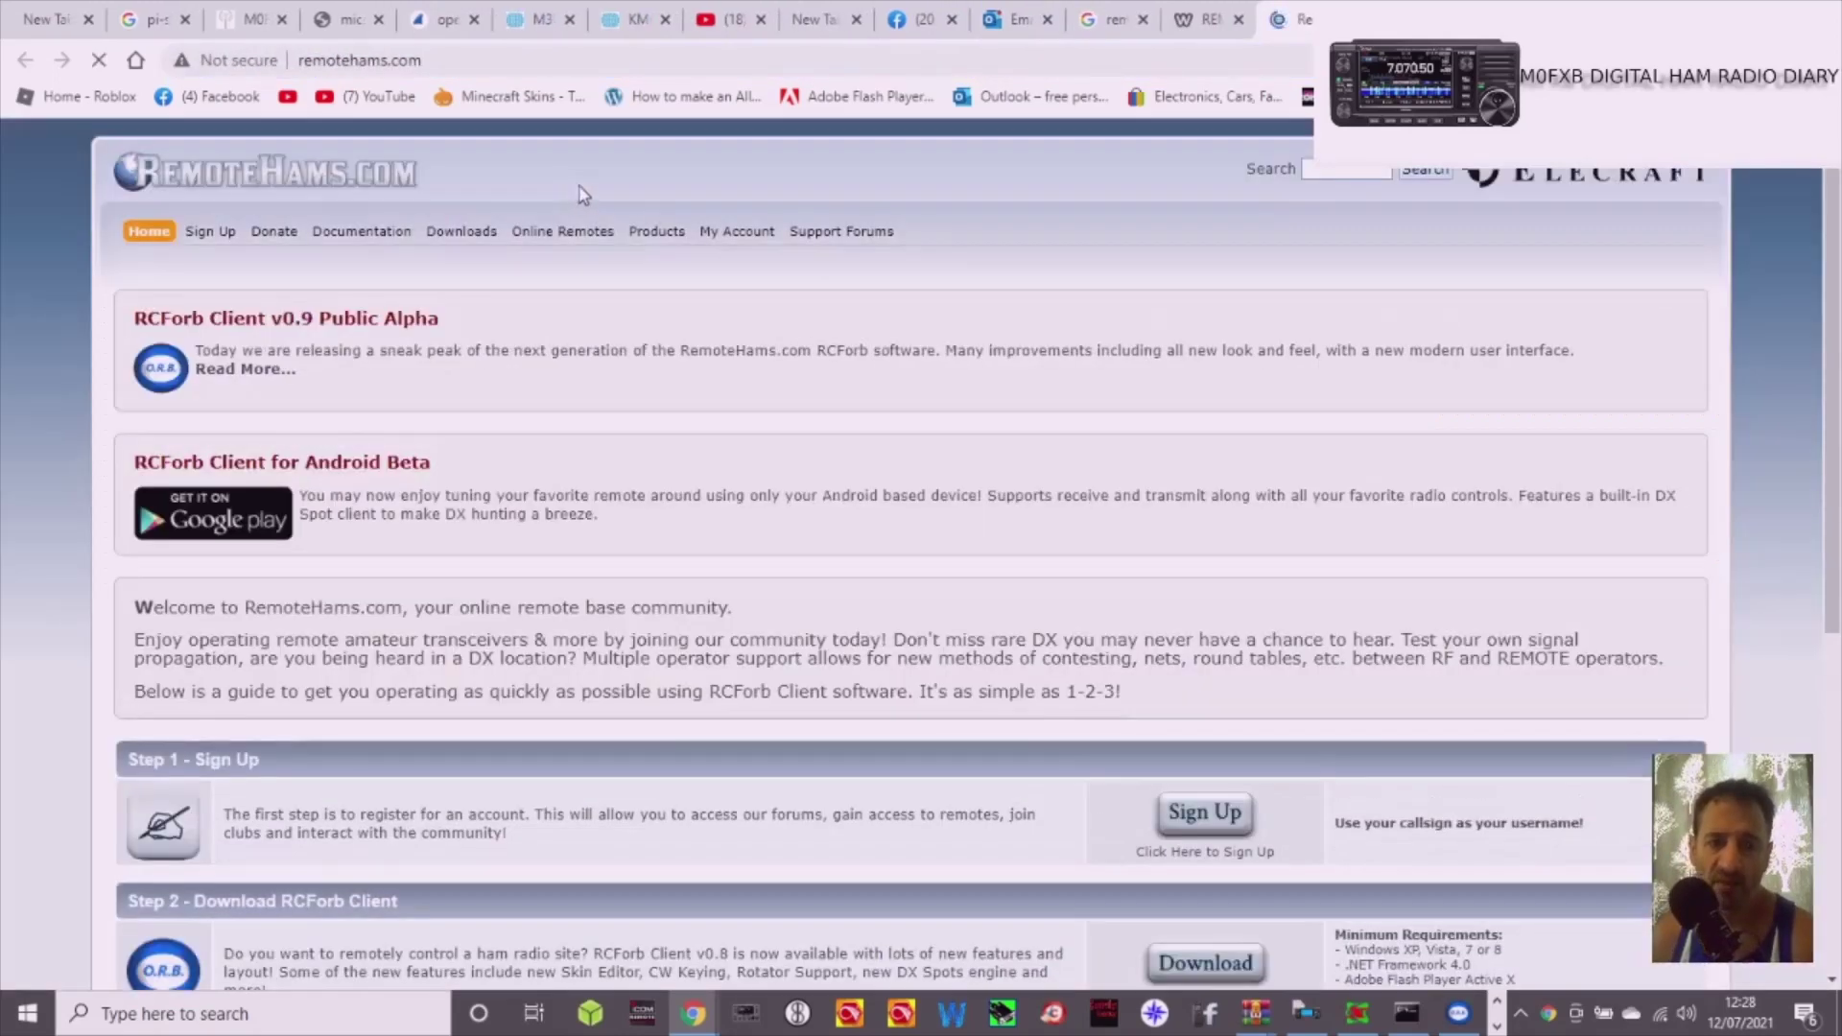
Enter the RemoteHams community forum through Sign Up
{"action": "scroll", "coordinate": [1339, 495], "scroll_direction": "down", "scroll_amount": 1}
{"action": "scroll", "coordinate": [1345, 547], "scroll_direction": "up", "scroll_amount": 1}
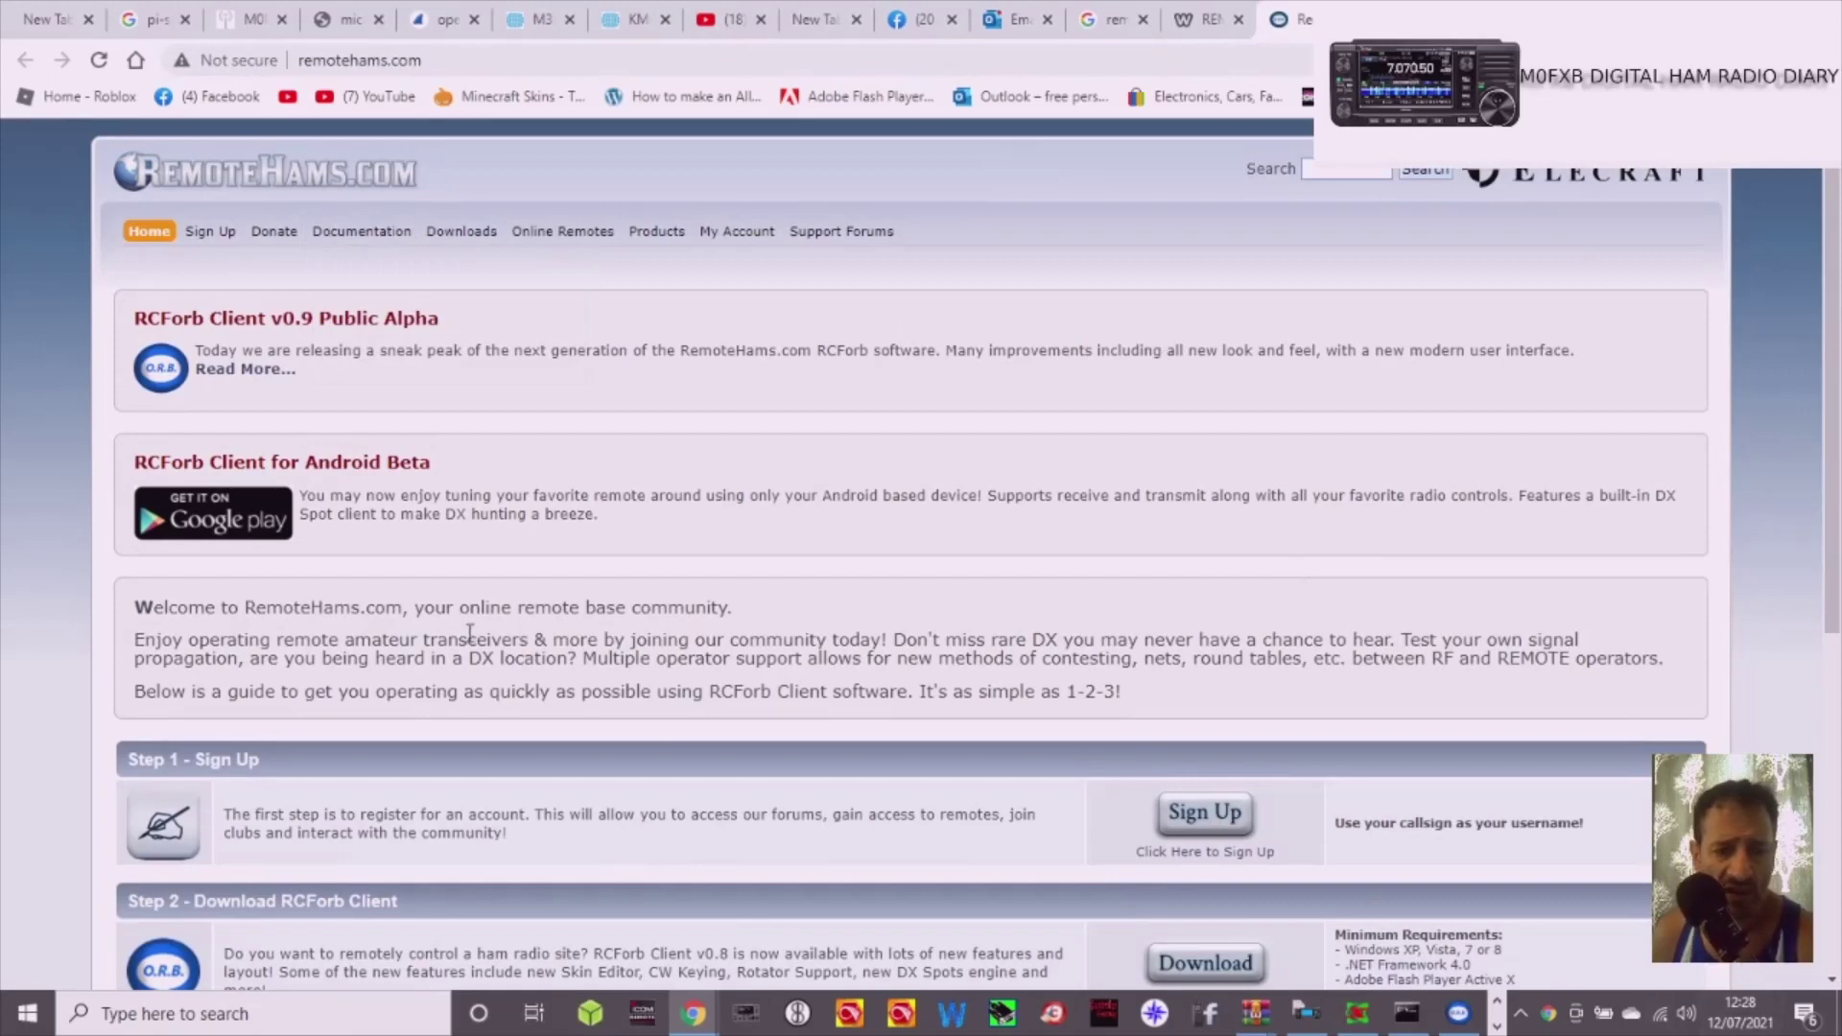
{"action": "scroll", "coordinate": [1212, 493], "scroll_direction": "down", "scroll_amount": 4}
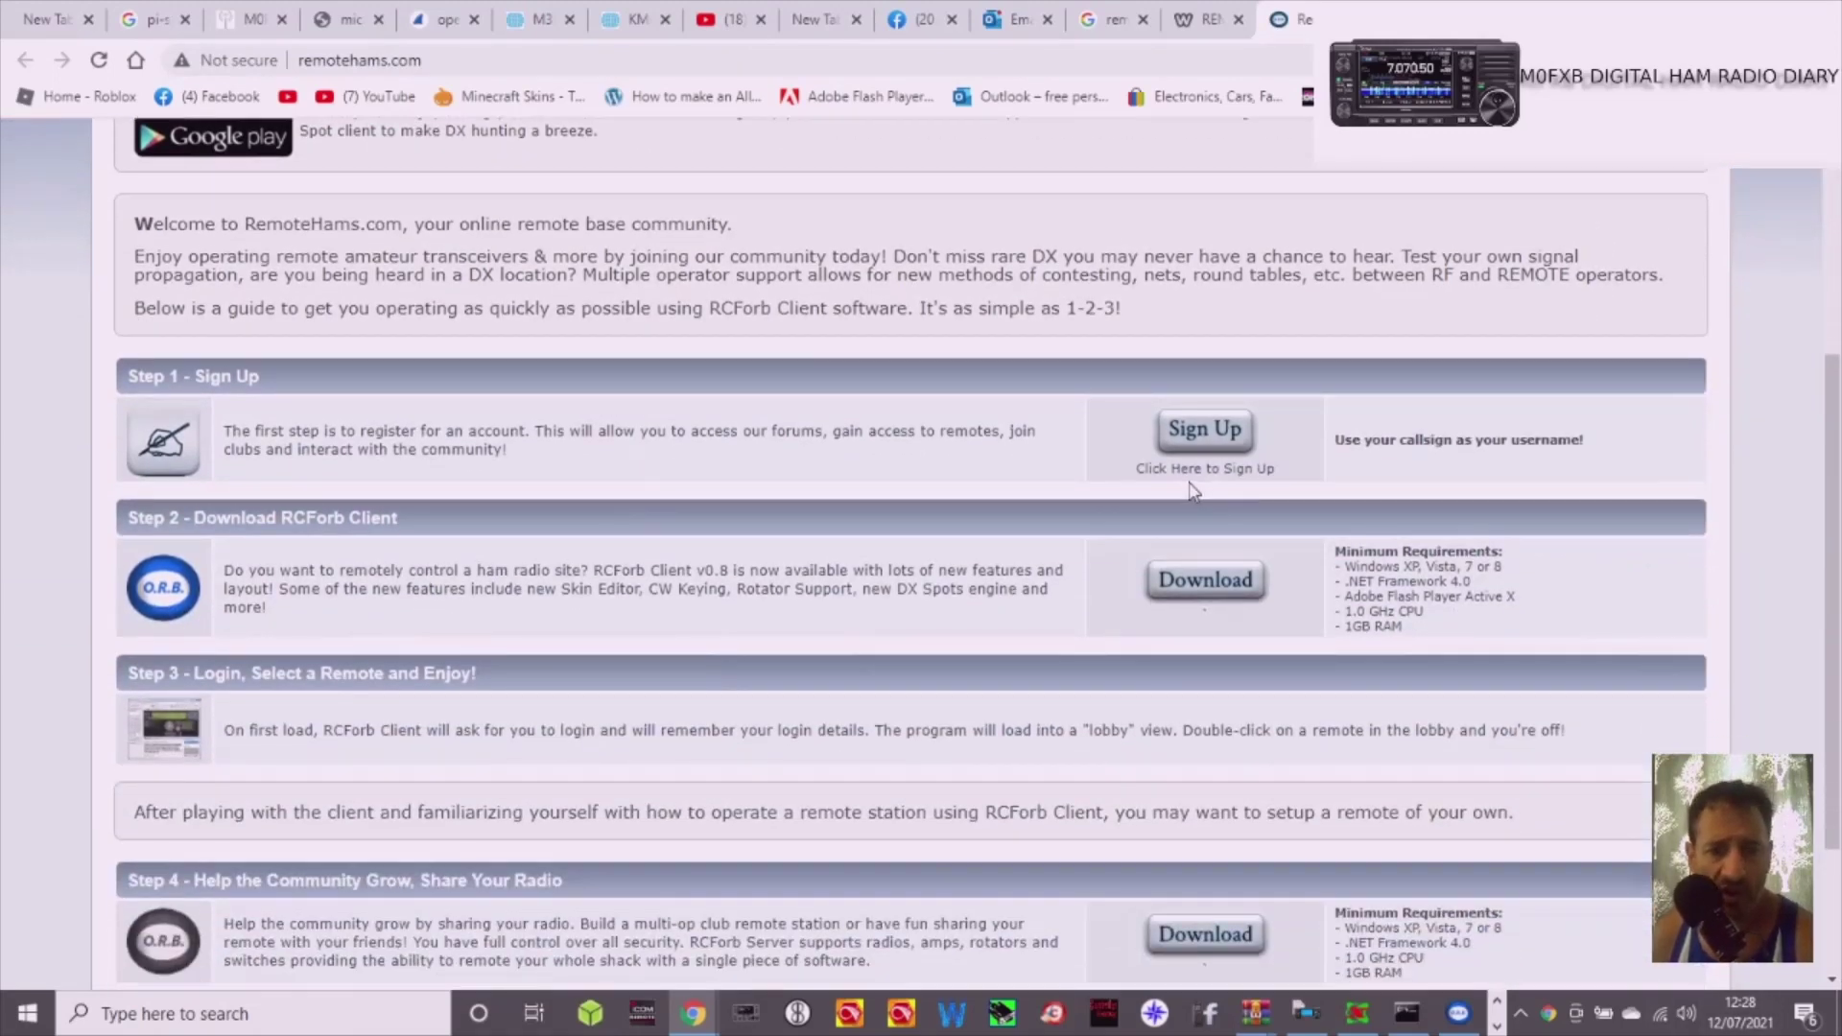
{"action": "left_click", "coordinate": [1199, 432]}
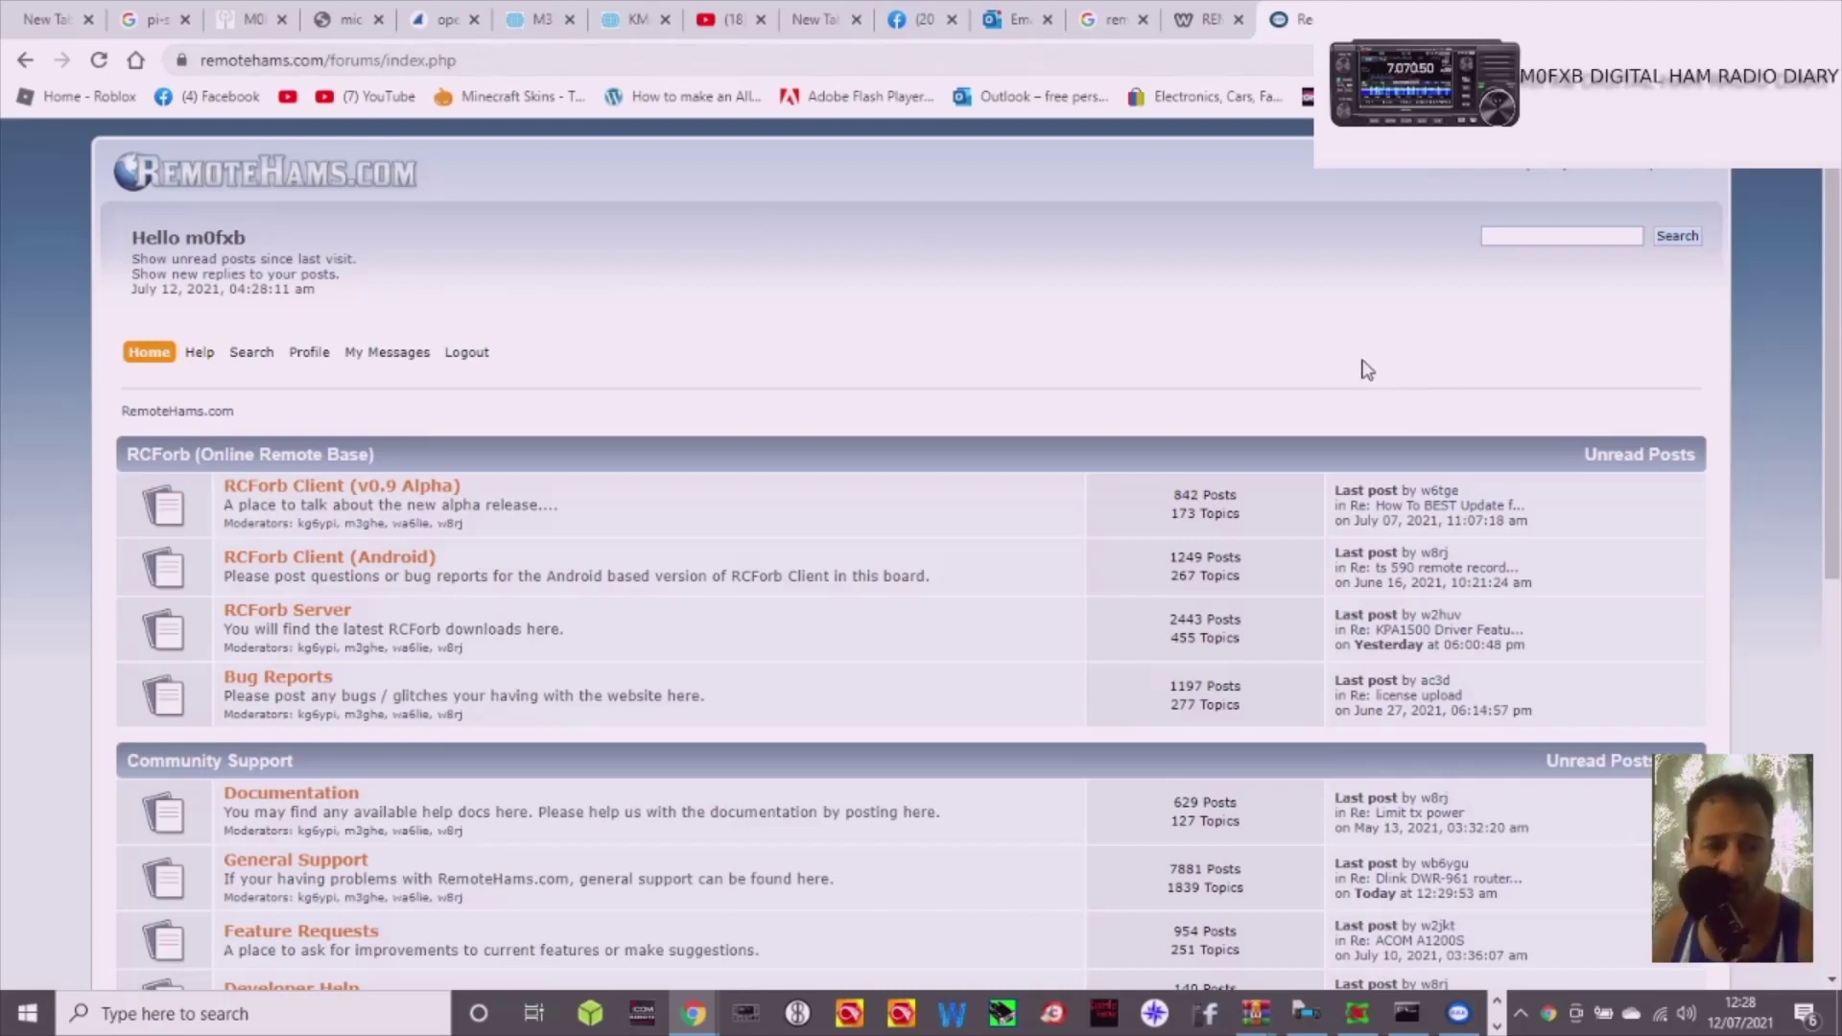
Open the RCForb Client (v0.9 Alpha) board and scroll down to the Downloads listing
{"action": "scroll", "coordinate": [1065, 396], "scroll_direction": "down", "scroll_amount": 2}
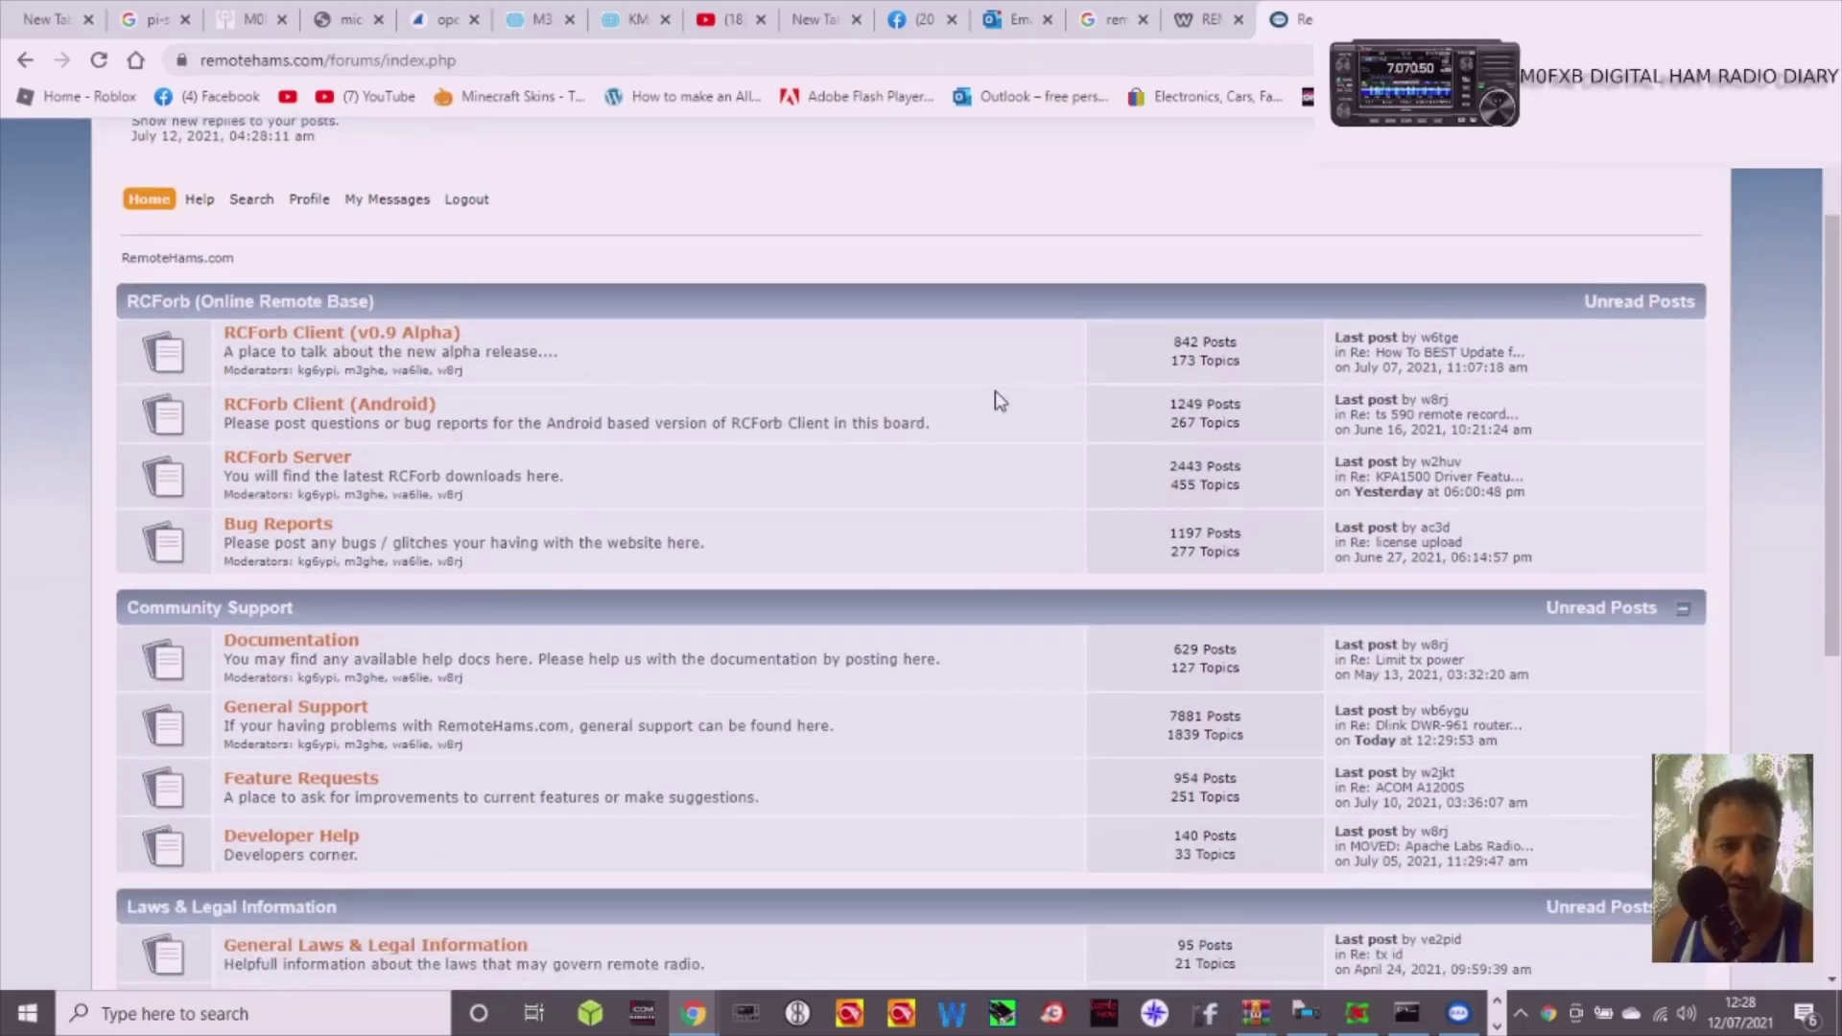
{"action": "left_click", "coordinate": [326, 334]}
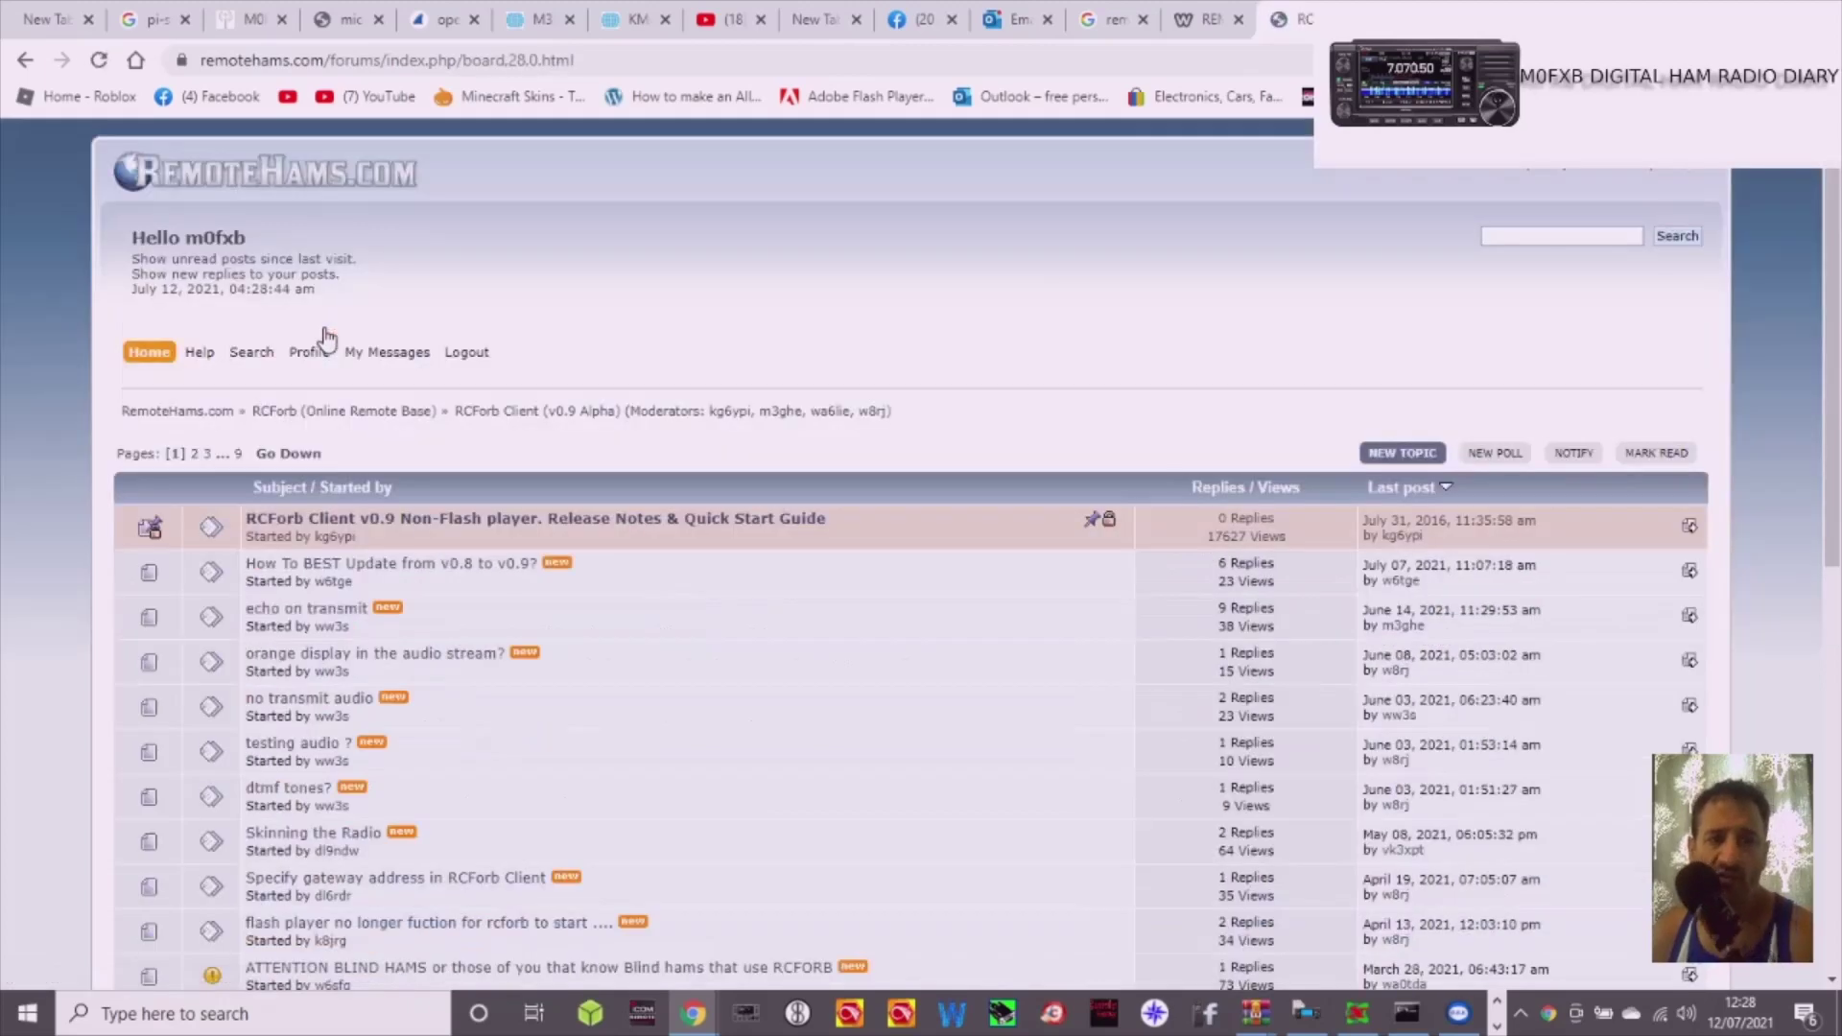
{"action": "scroll", "coordinate": [787, 460], "scroll_direction": "down", "scroll_amount": 5}
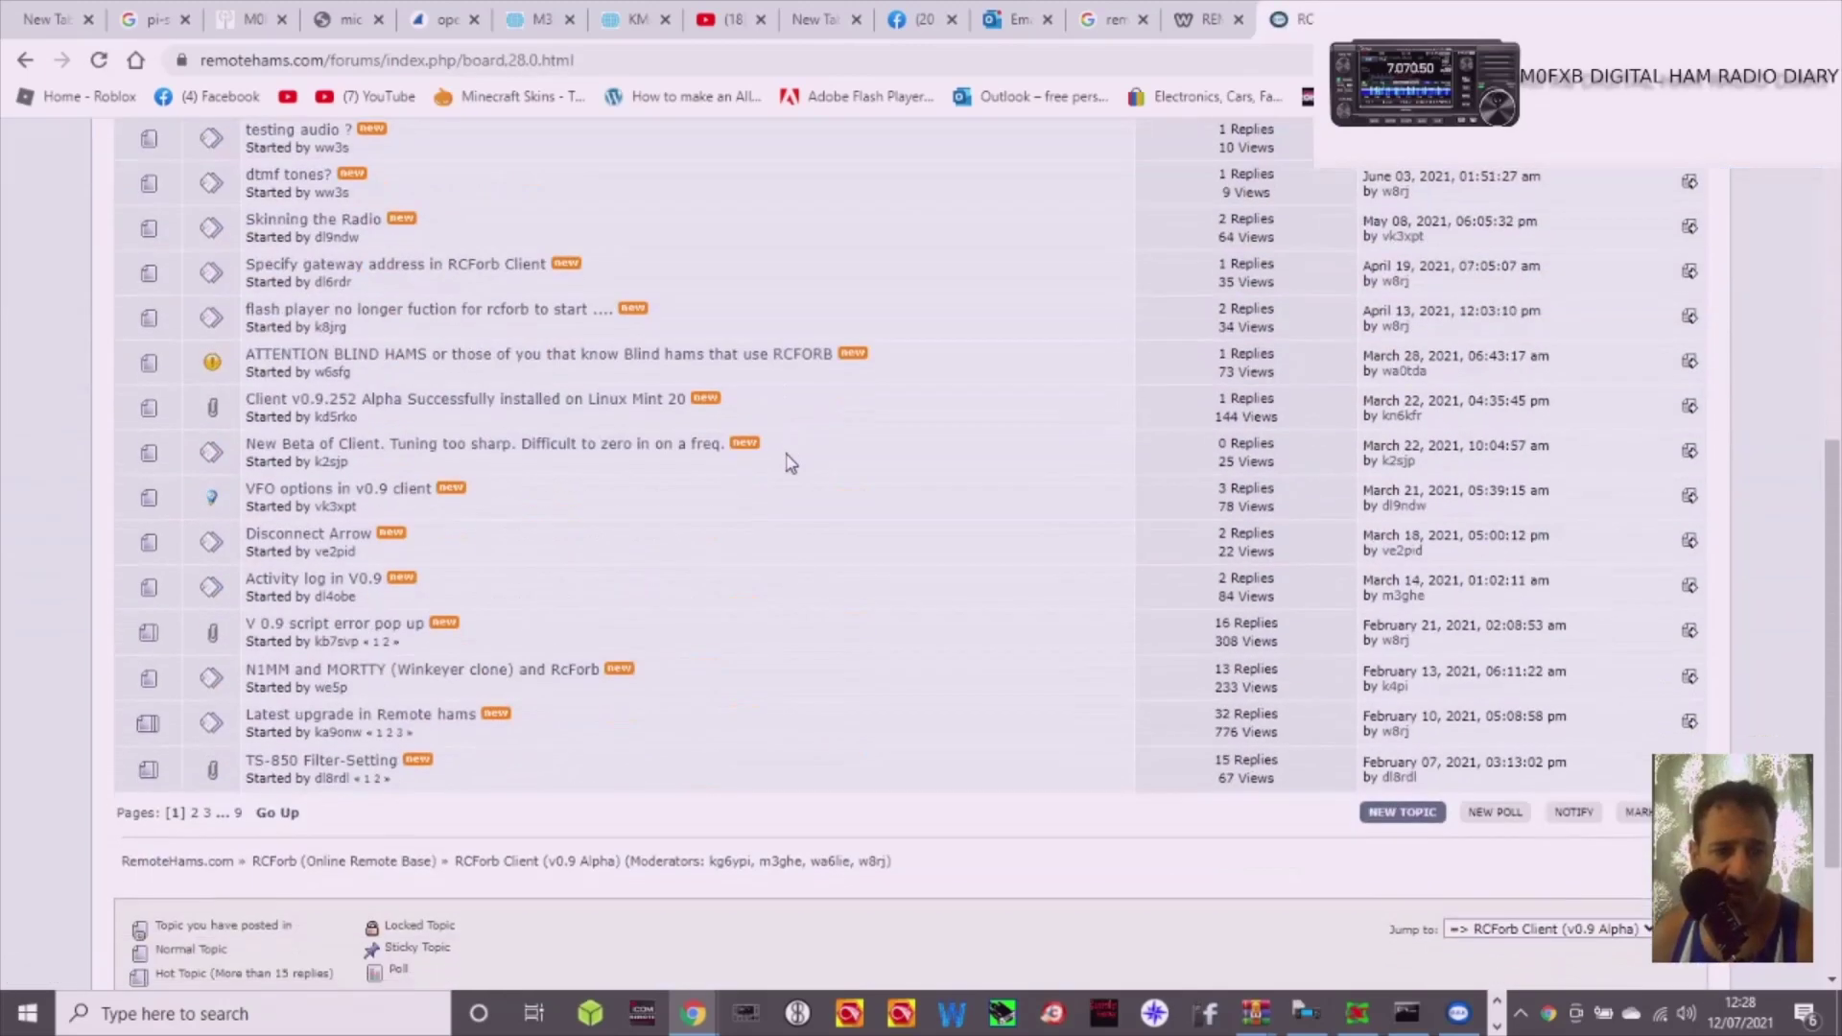
{"action": "scroll", "coordinate": [788, 462], "scroll_direction": "down", "scroll_amount": 2}
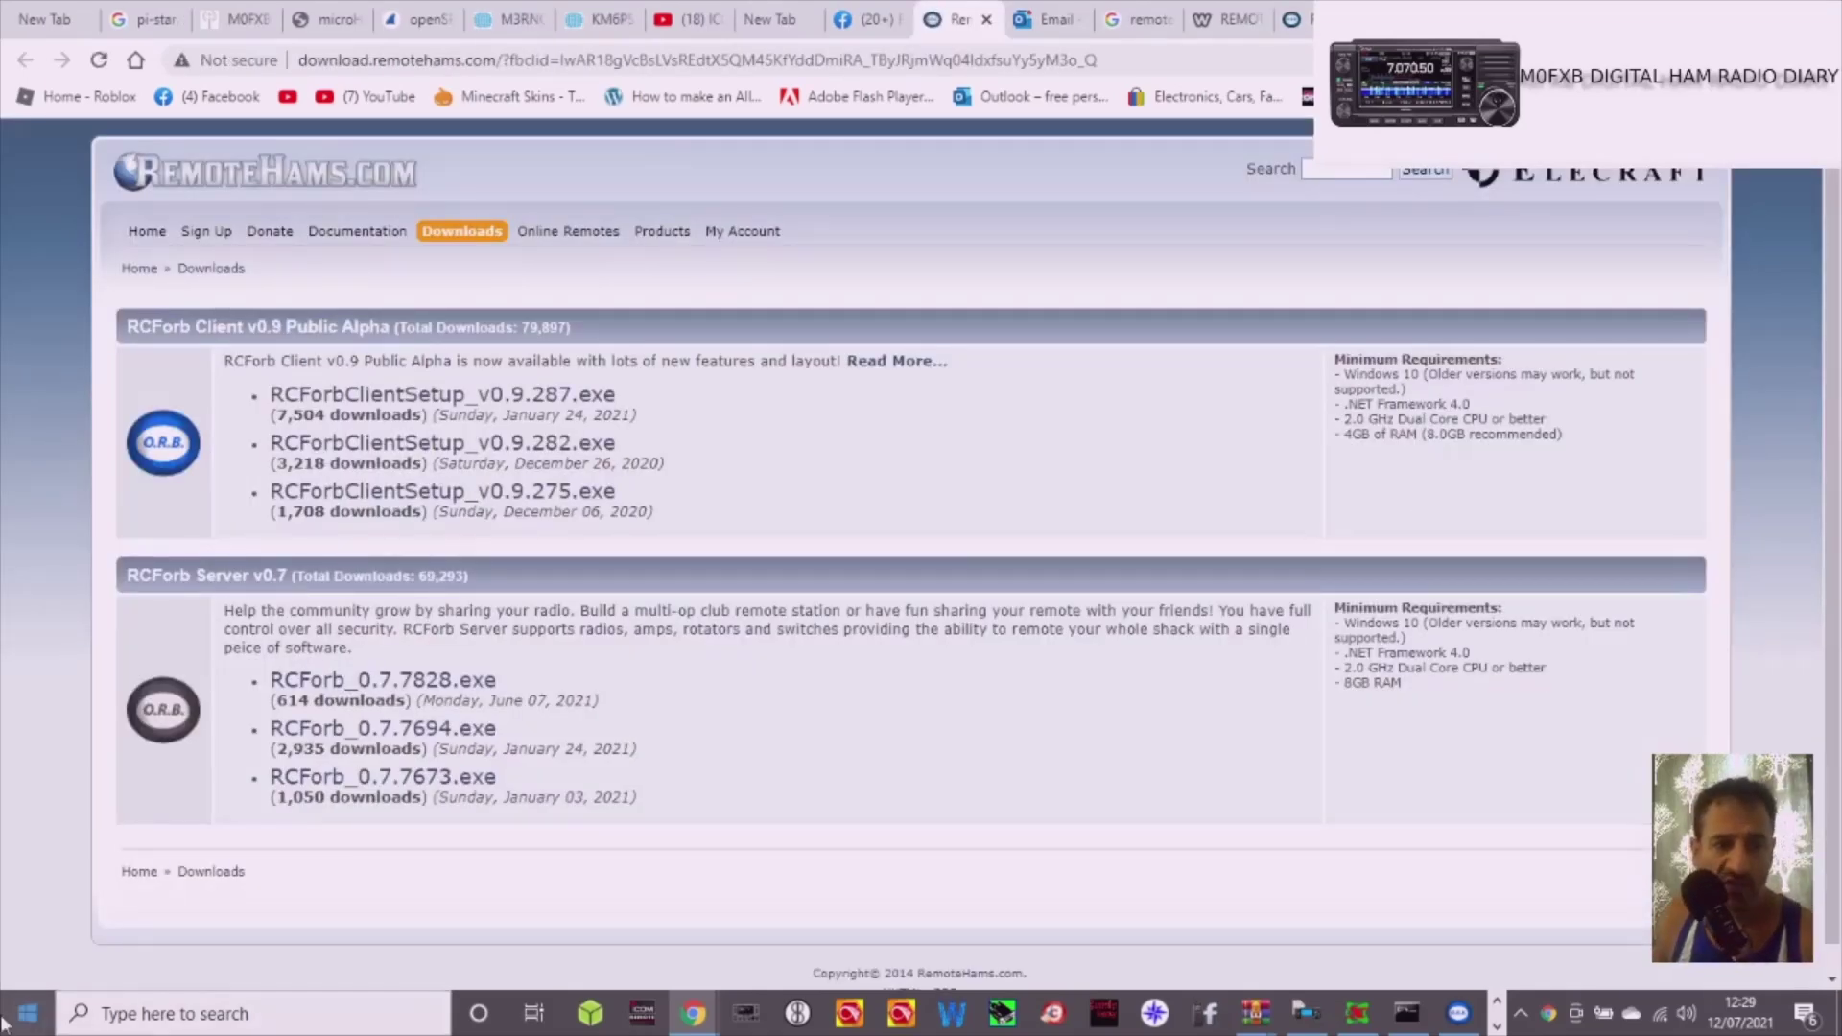
Download RCForbClientSetup_v0.9.287.exe, allow multiple downloads, keep the file, and launch it
{"action": "mouse_move", "coordinate": [692, 1013]}
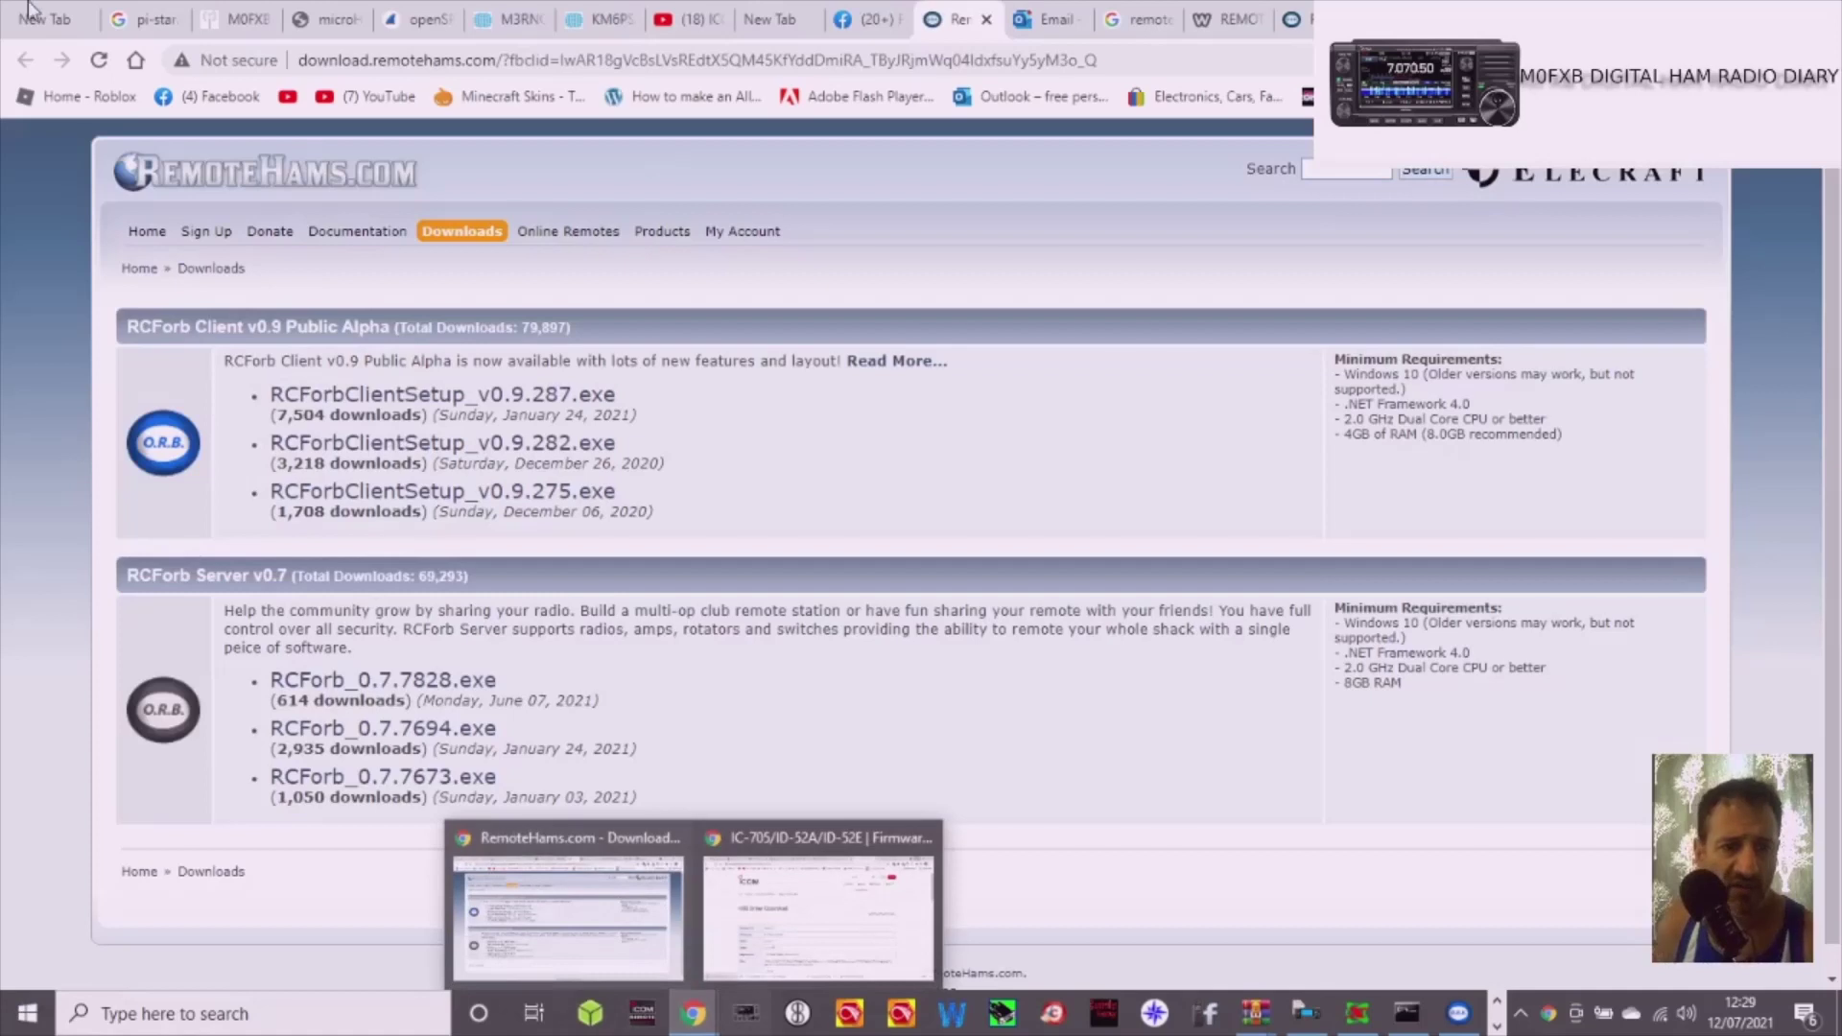
{"action": "left_click", "coordinate": [460, 406]}
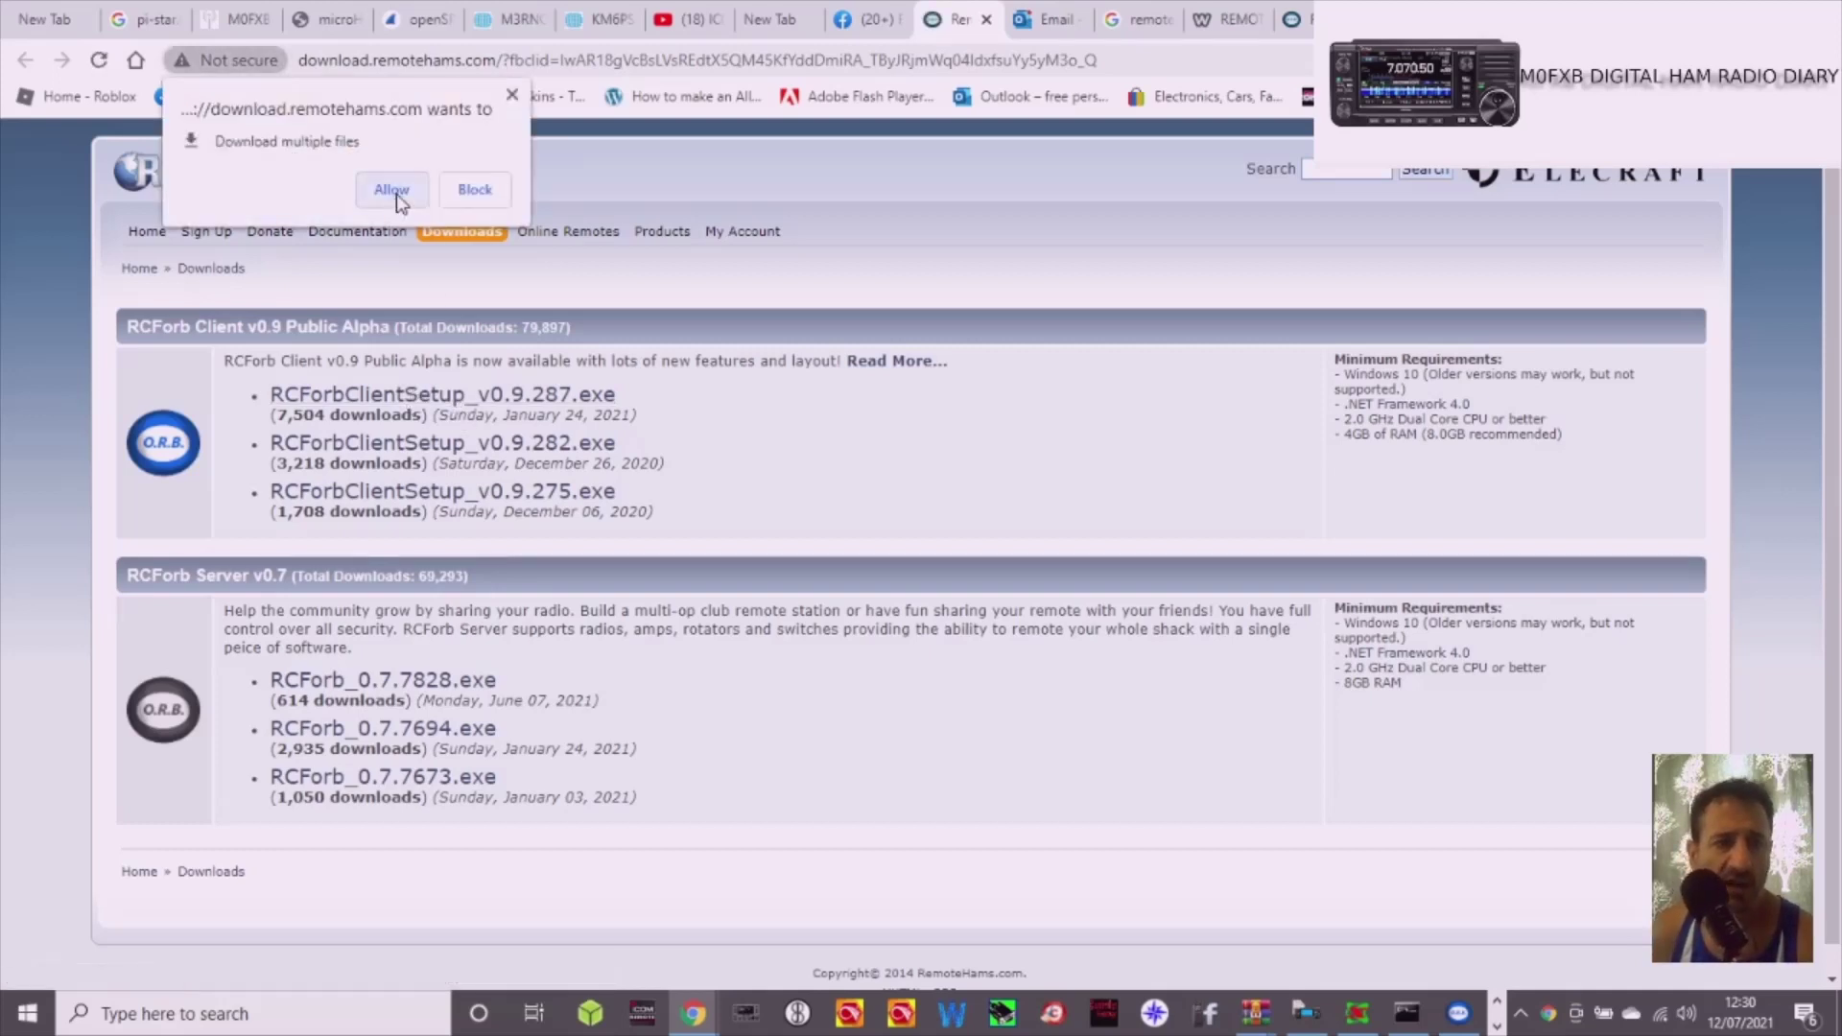
{"action": "left_click", "coordinate": [393, 188]}
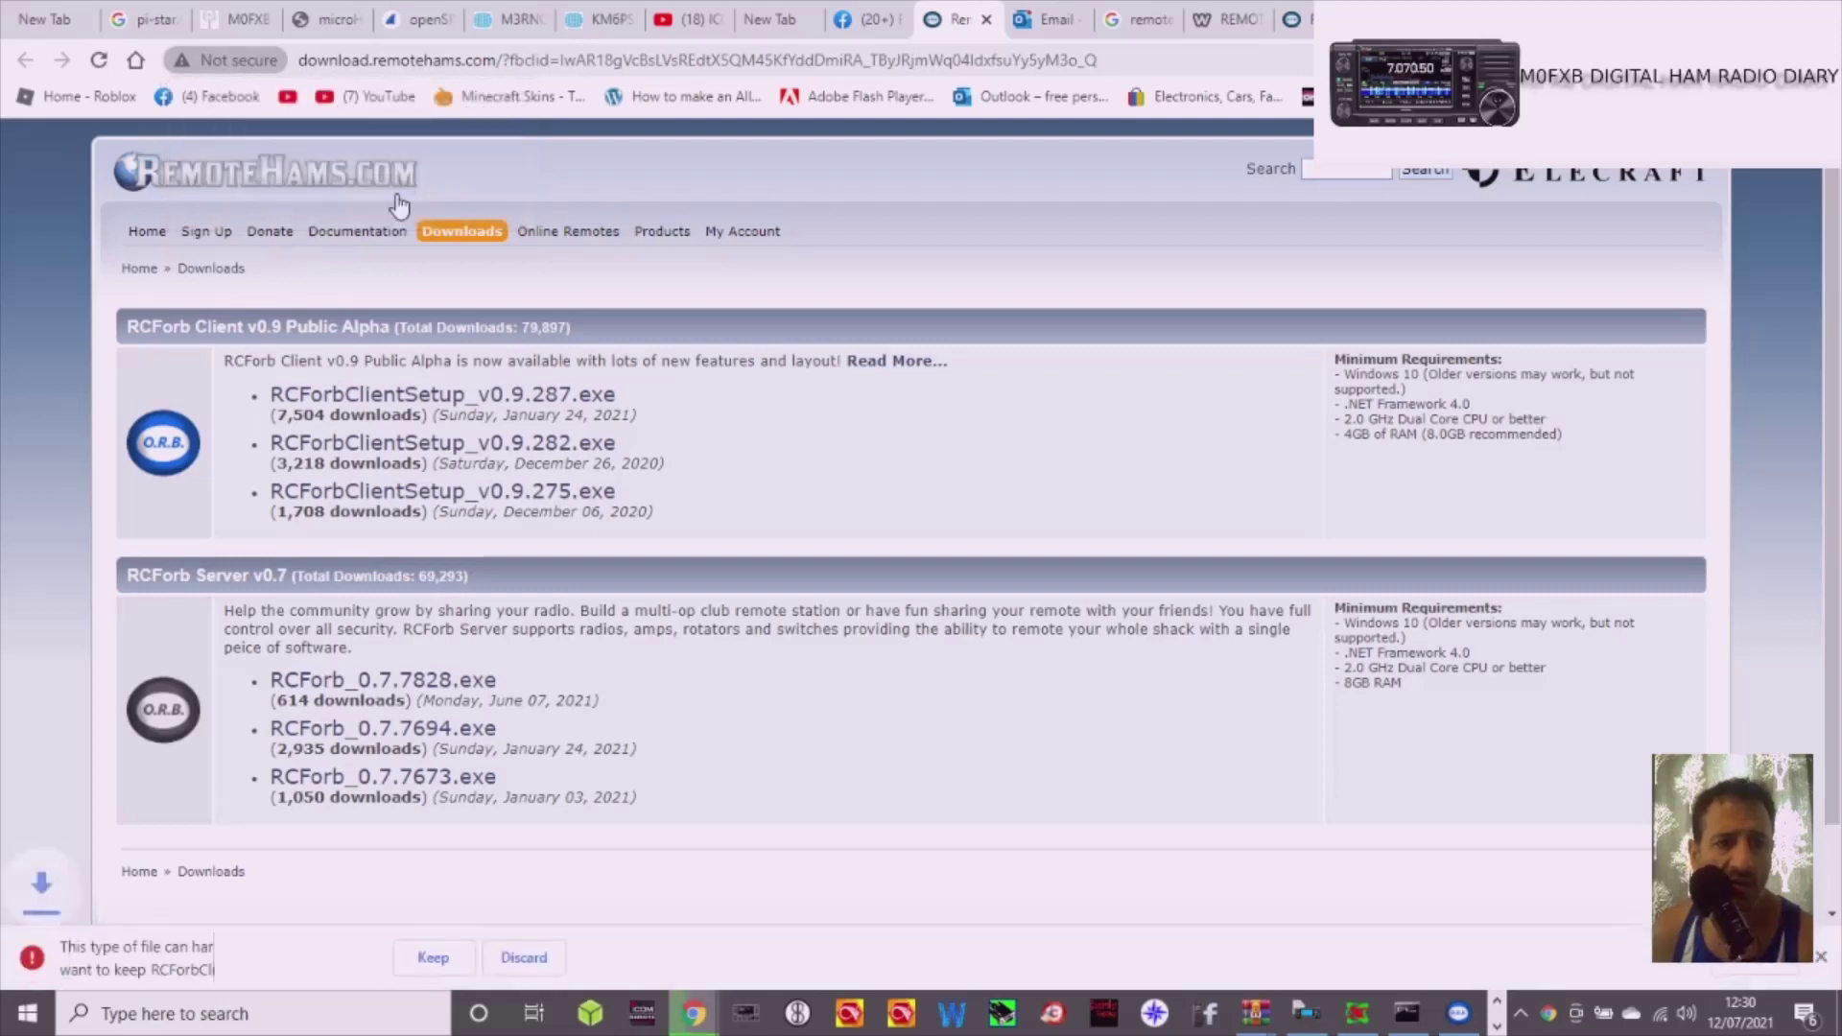
{"action": "left_click", "coordinate": [431, 959]}
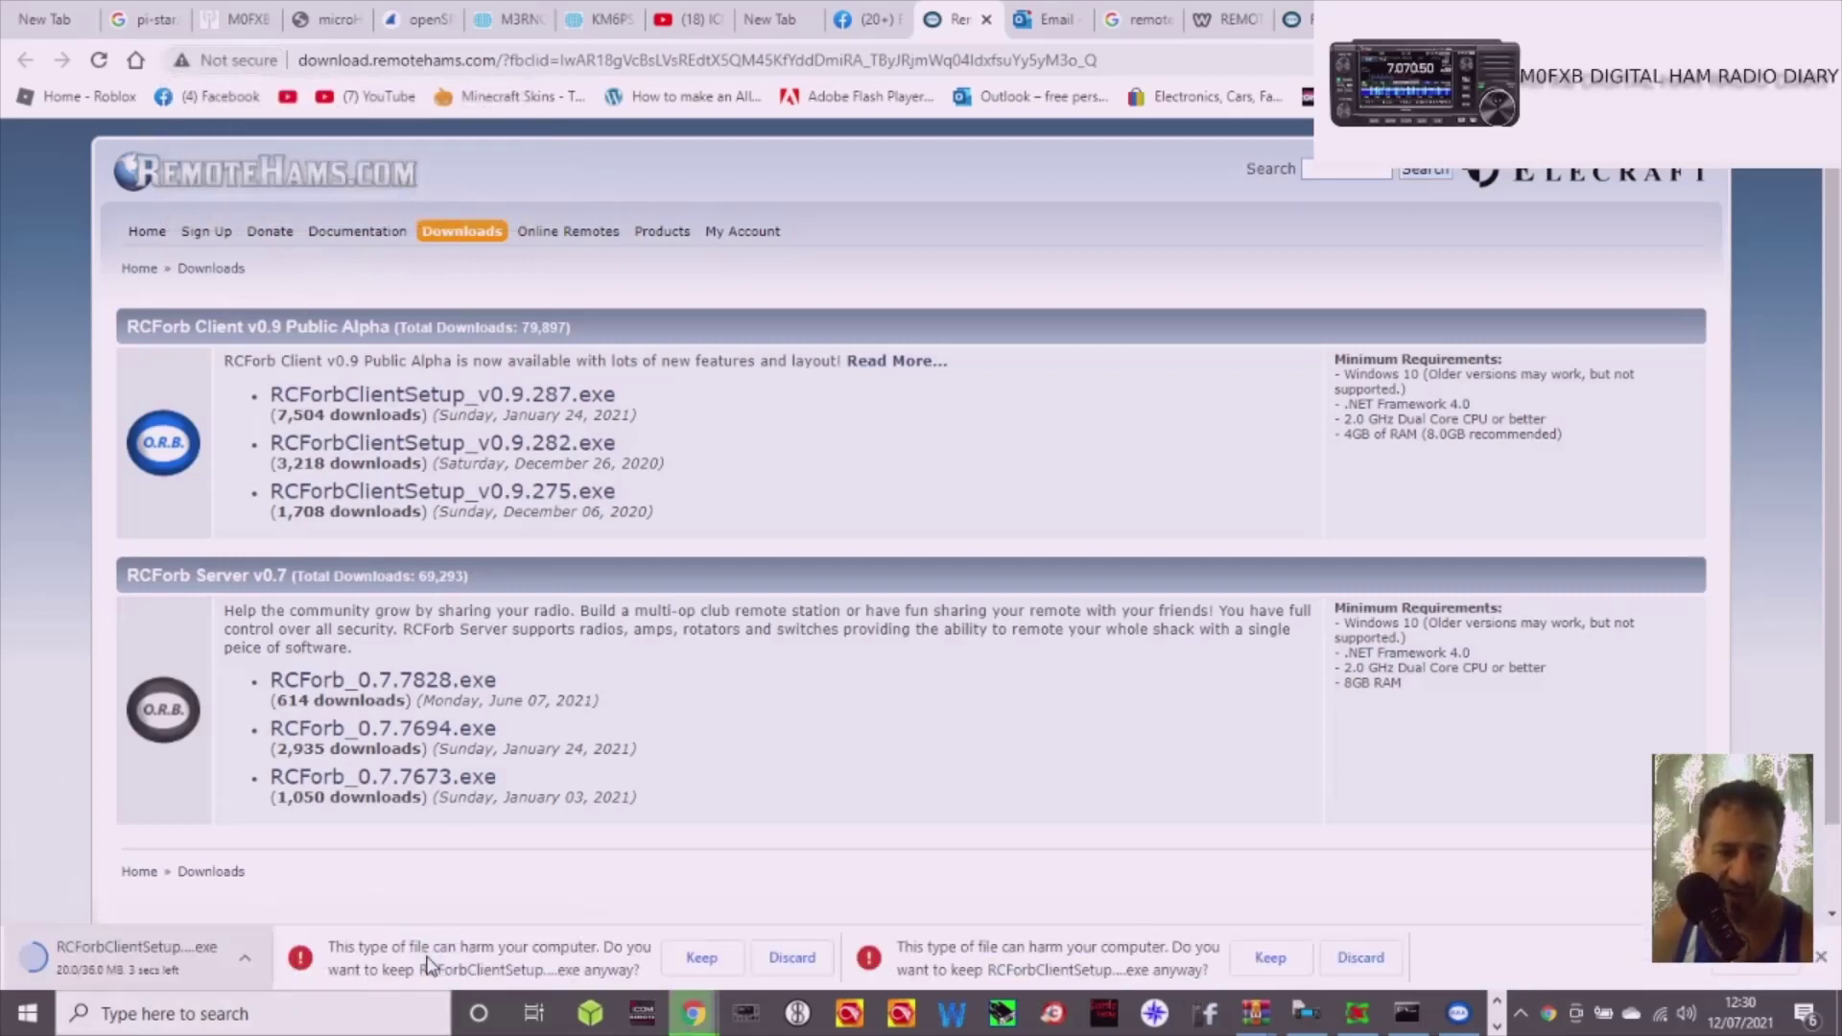
{"action": "left_click", "coordinate": [142, 961]}
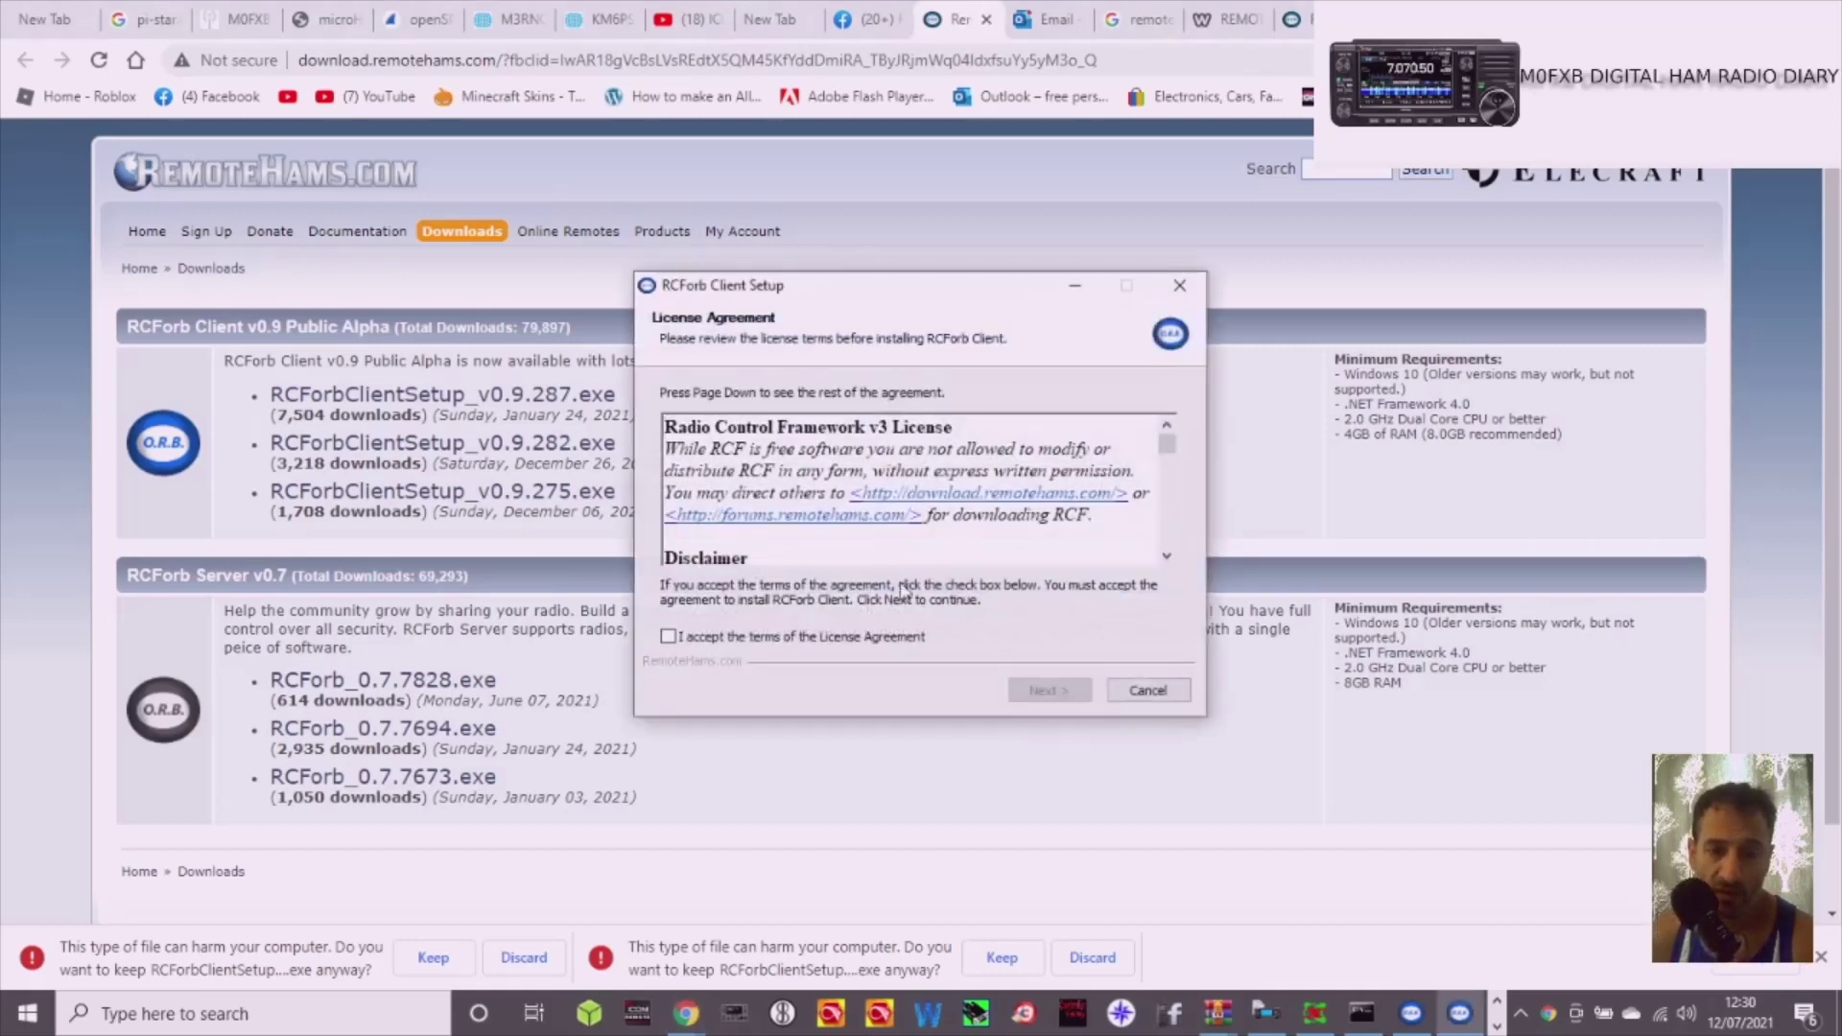
Accept the license, keep the default location and components, and install RCForb Client
{"action": "left_click", "coordinate": [668, 636]}
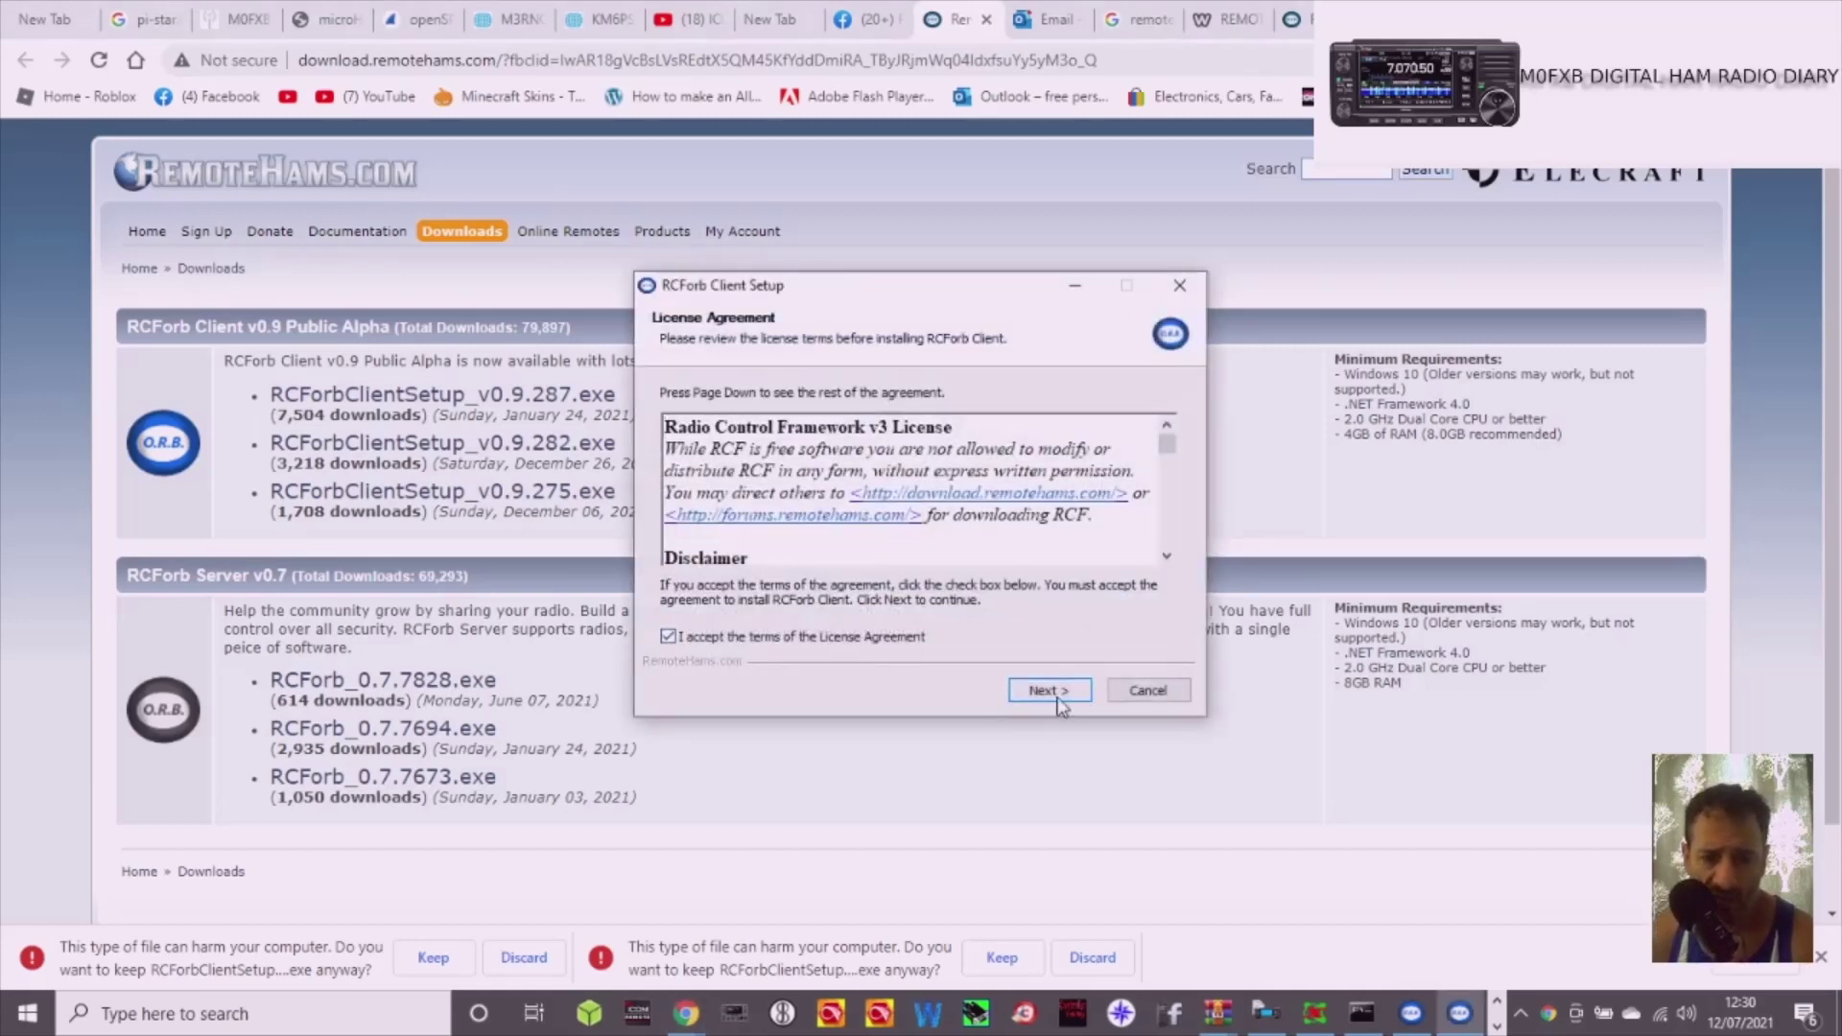
{"action": "left_click", "coordinate": [1040, 692]}
{"action": "left_click", "coordinate": [1034, 693]}
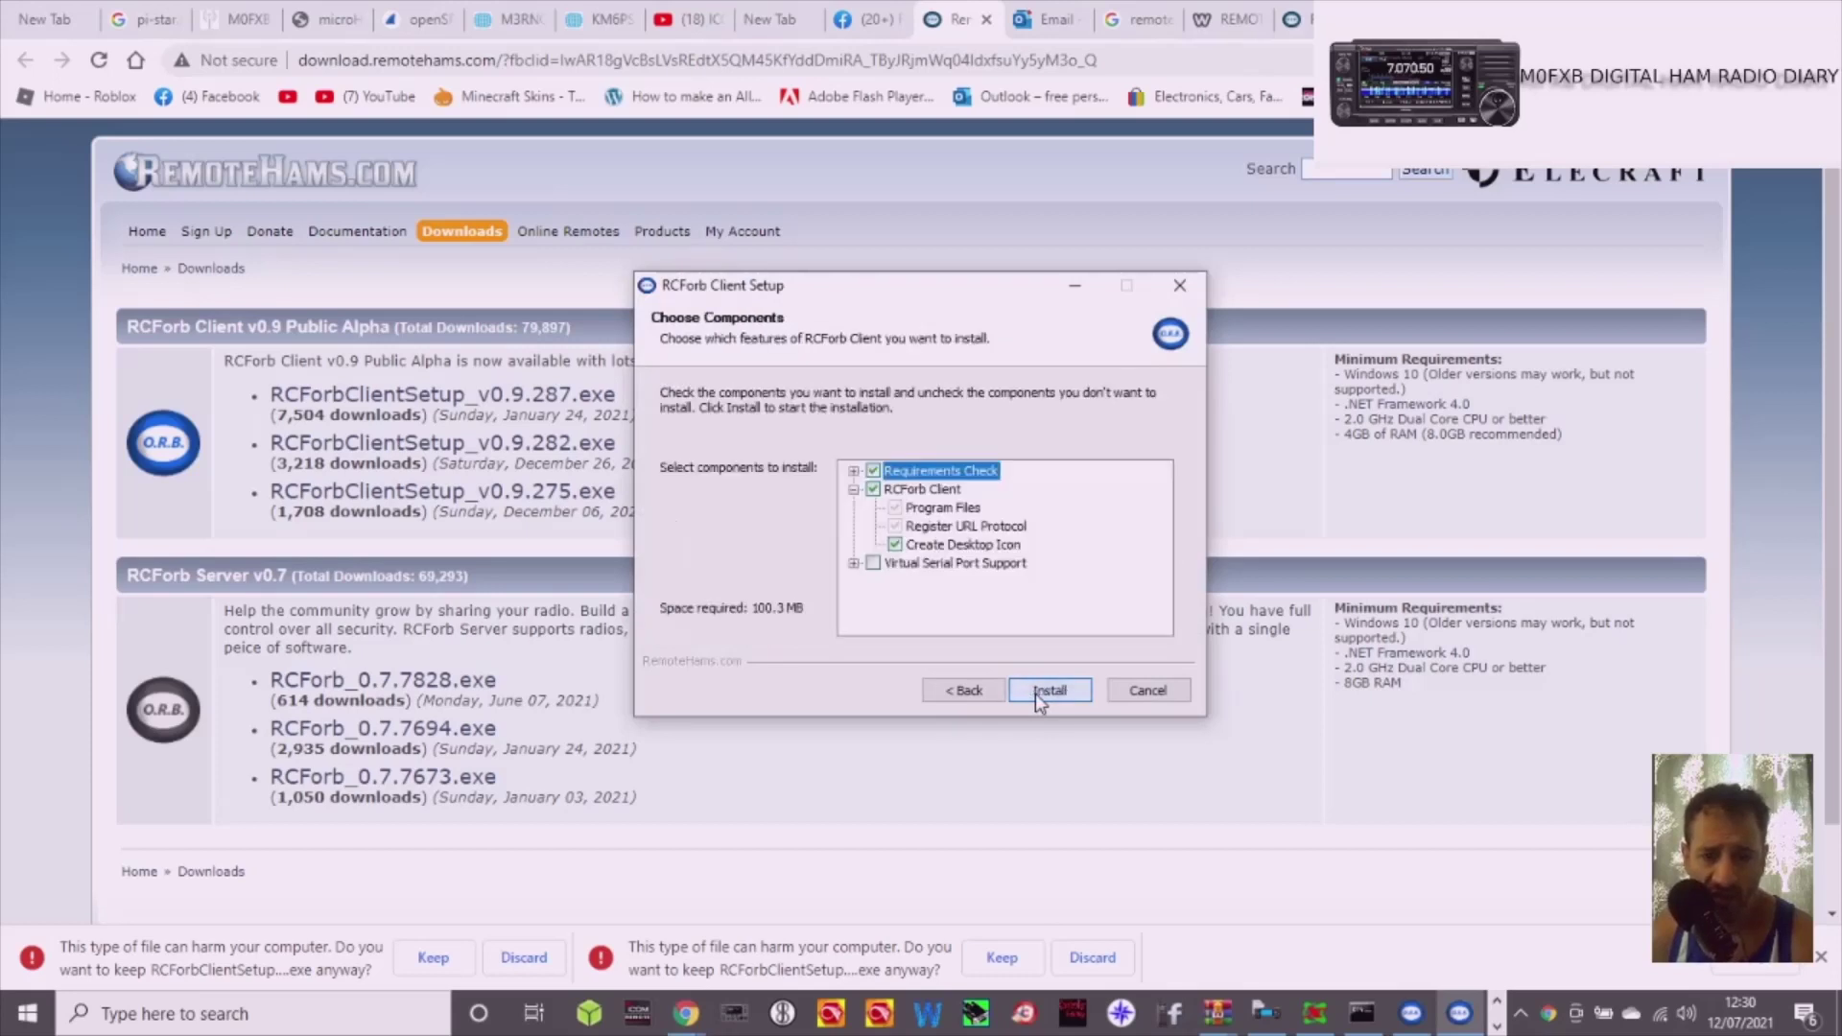
{"action": "left_click", "coordinate": [1034, 693]}
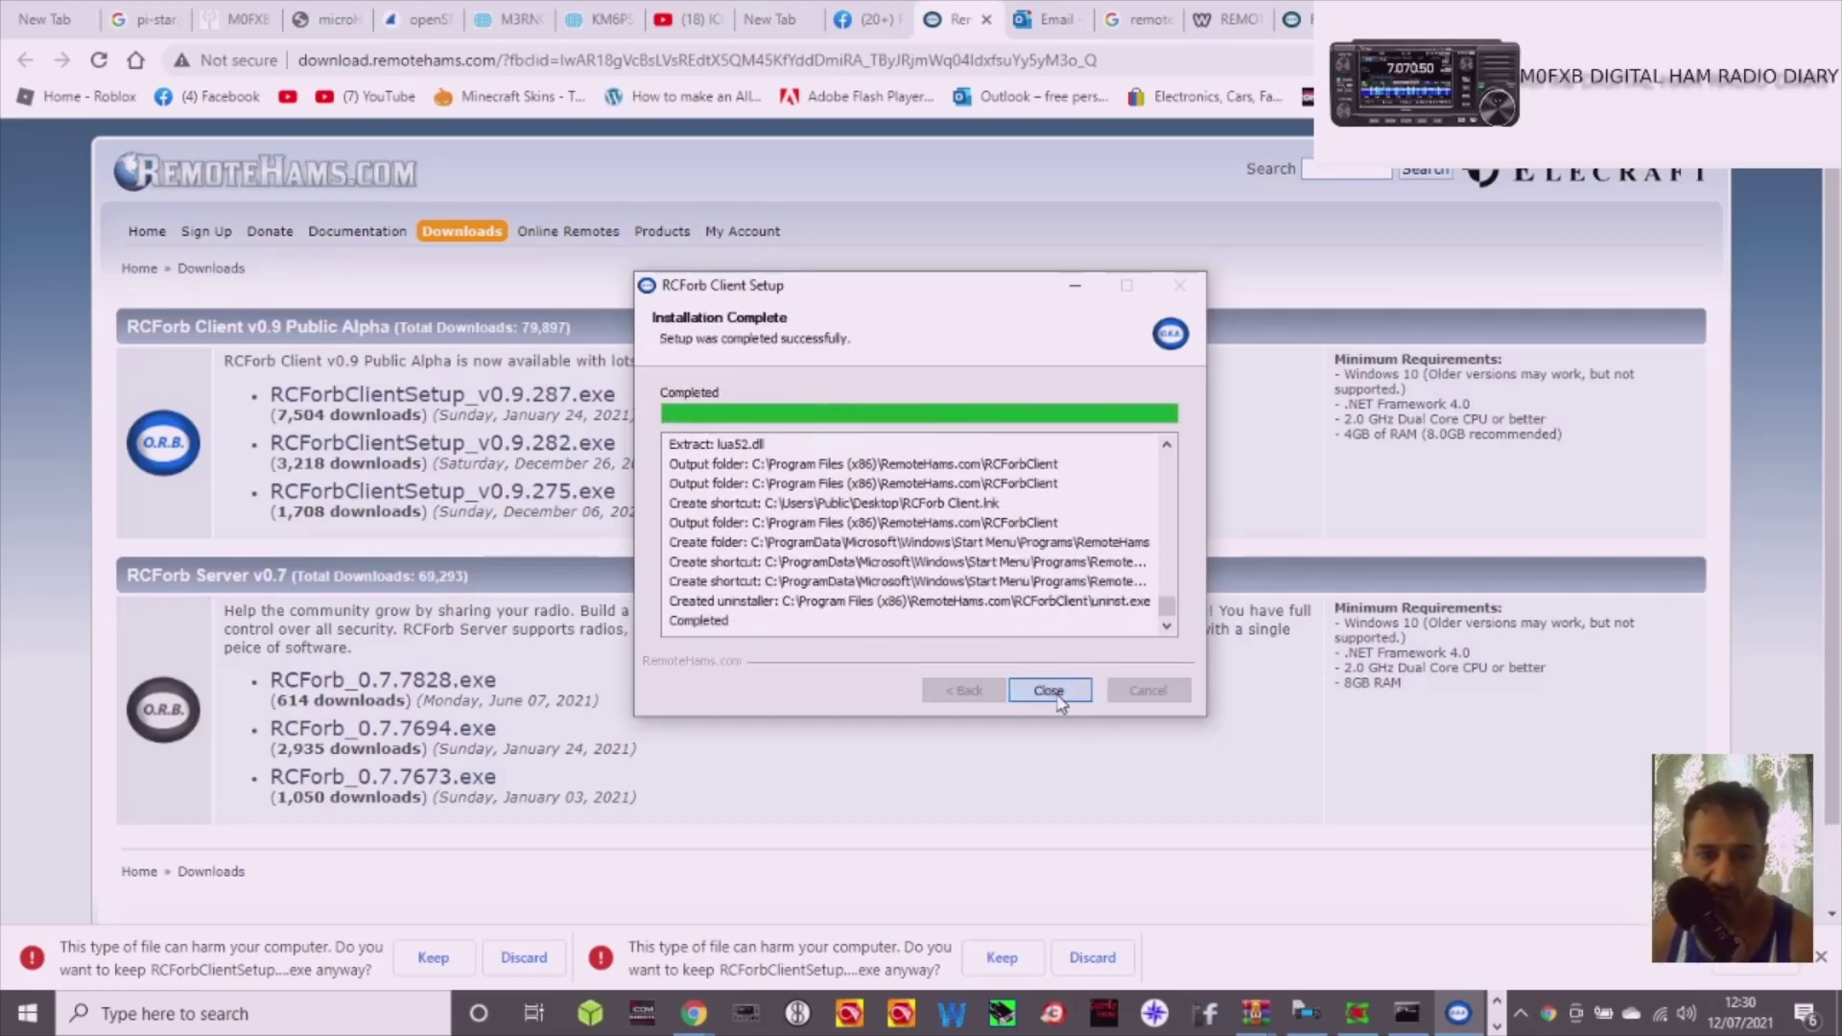
{"action": "left_click", "coordinate": [1048, 691]}
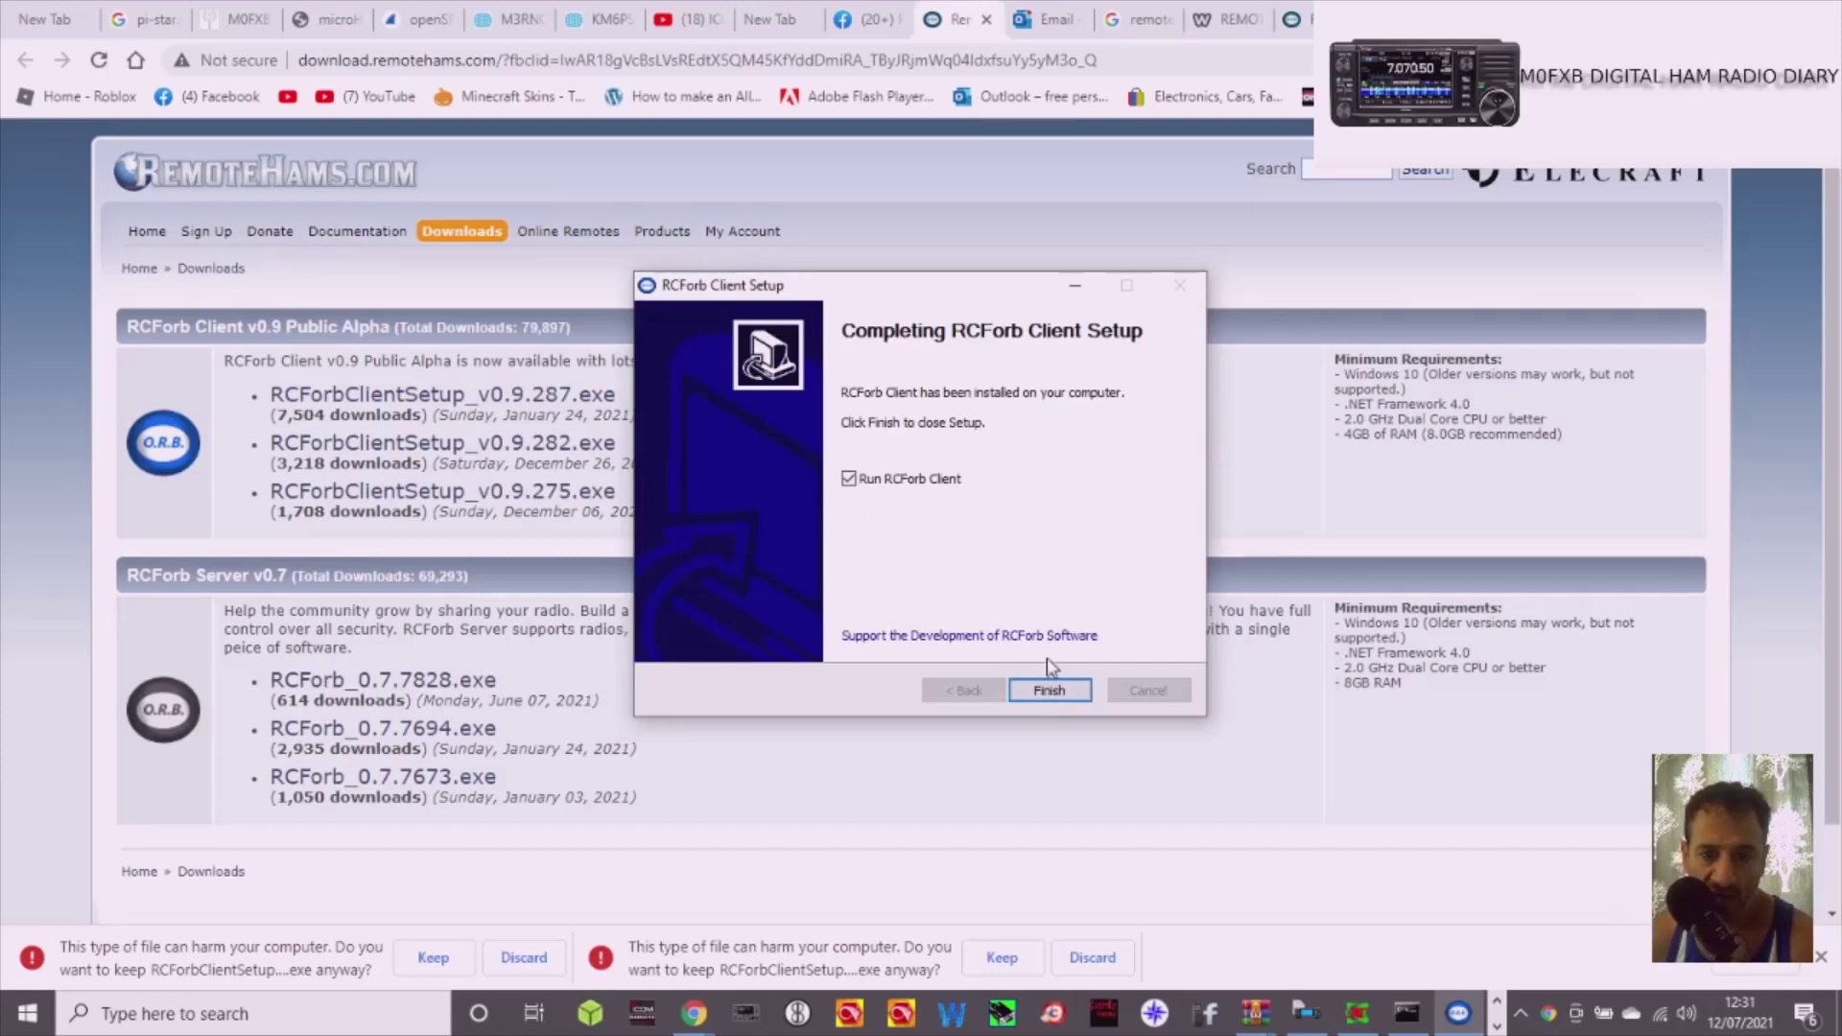
Finish setup to launch the client, enter the account username, and turn off Caps Lock
{"action": "left_click", "coordinate": [1061, 699]}
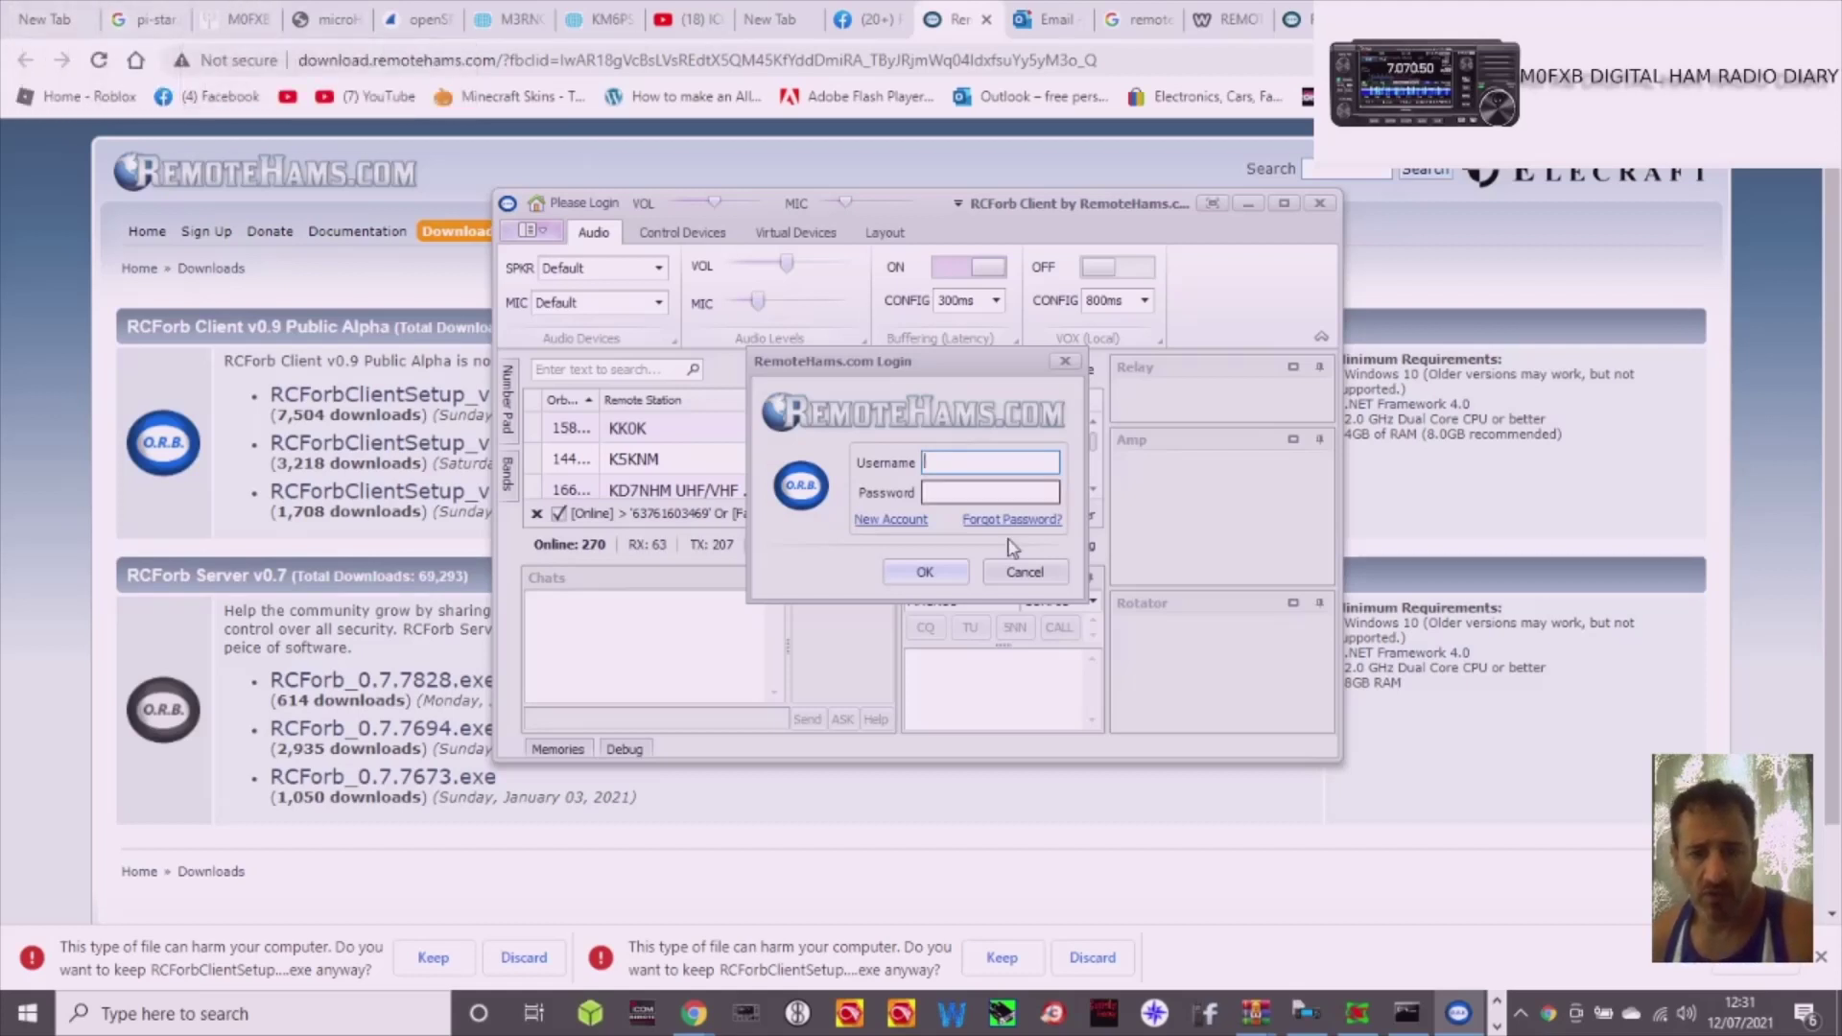
{"action": "type", "text": "M0FXB"}
{"action": "left_click", "coordinate": [987, 494]}
{"action": "key", "text": "Caps_Lock"}
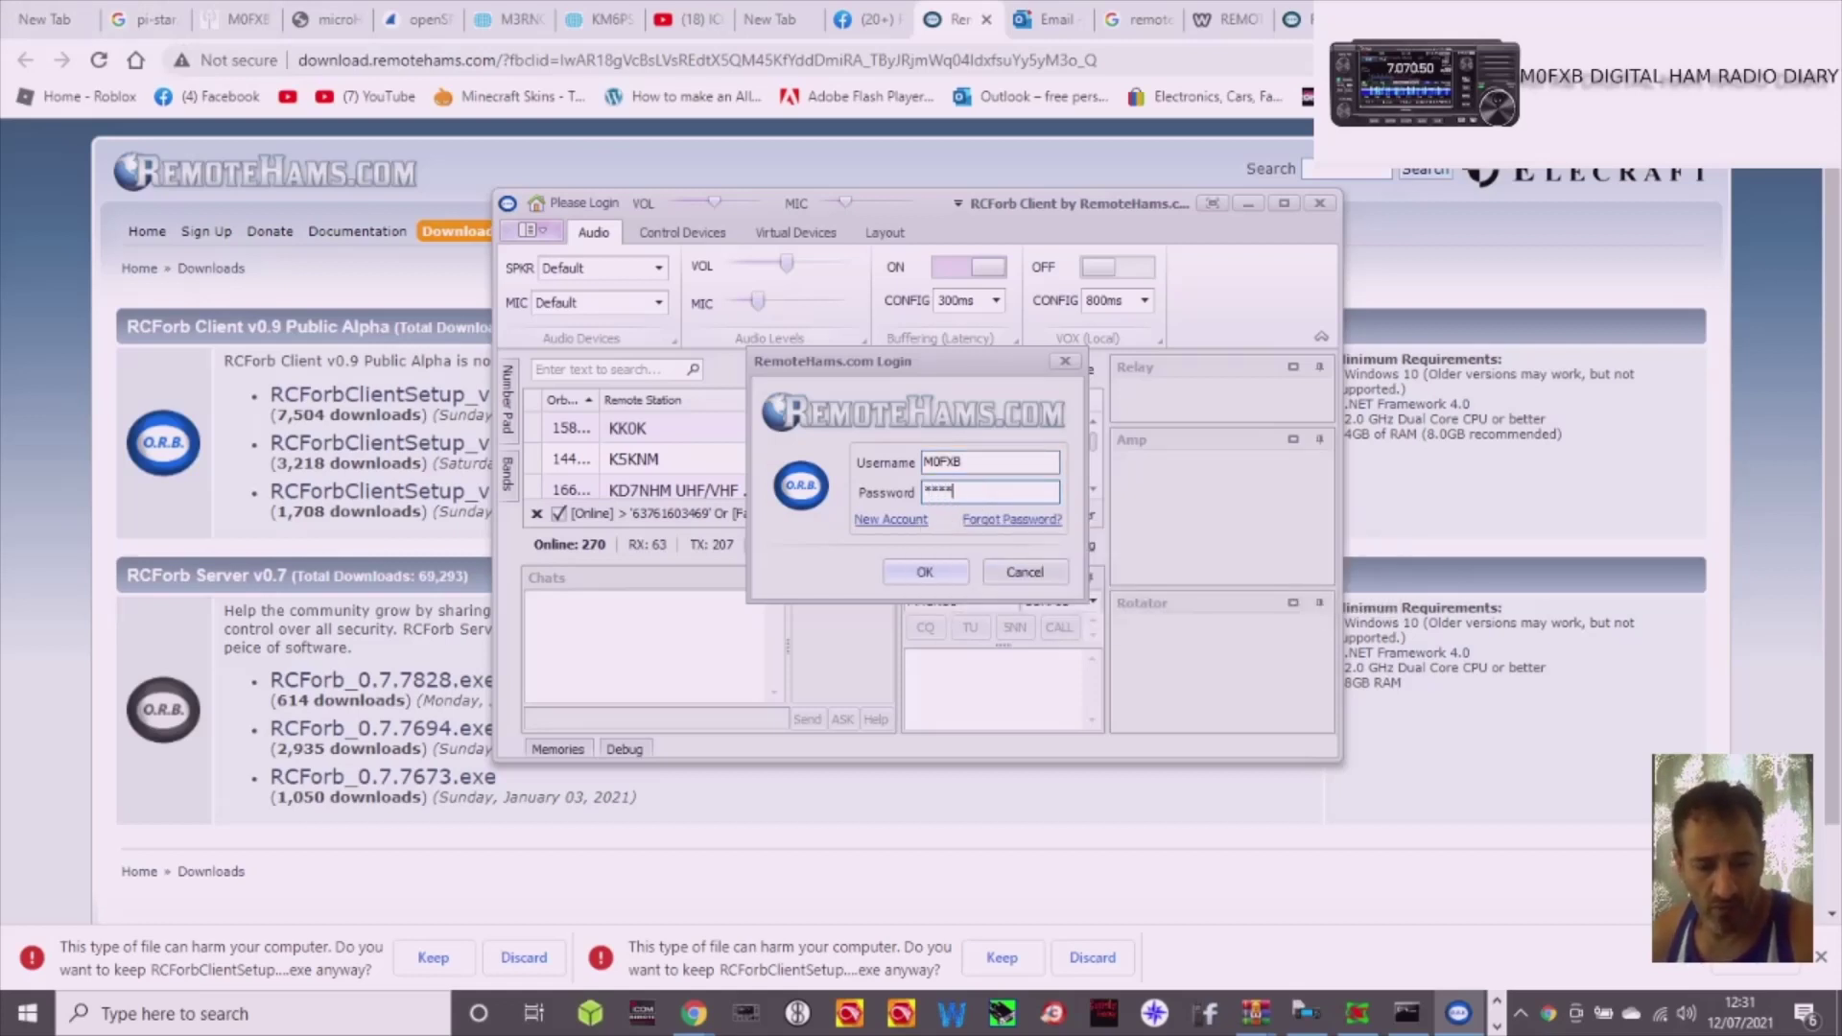
Enter the account password and log in, maximize the window, and open the KD7NHM Phoenix station's options
{"action": "type", "text": "*"}
{"action": "left_click", "coordinate": [925, 572]}
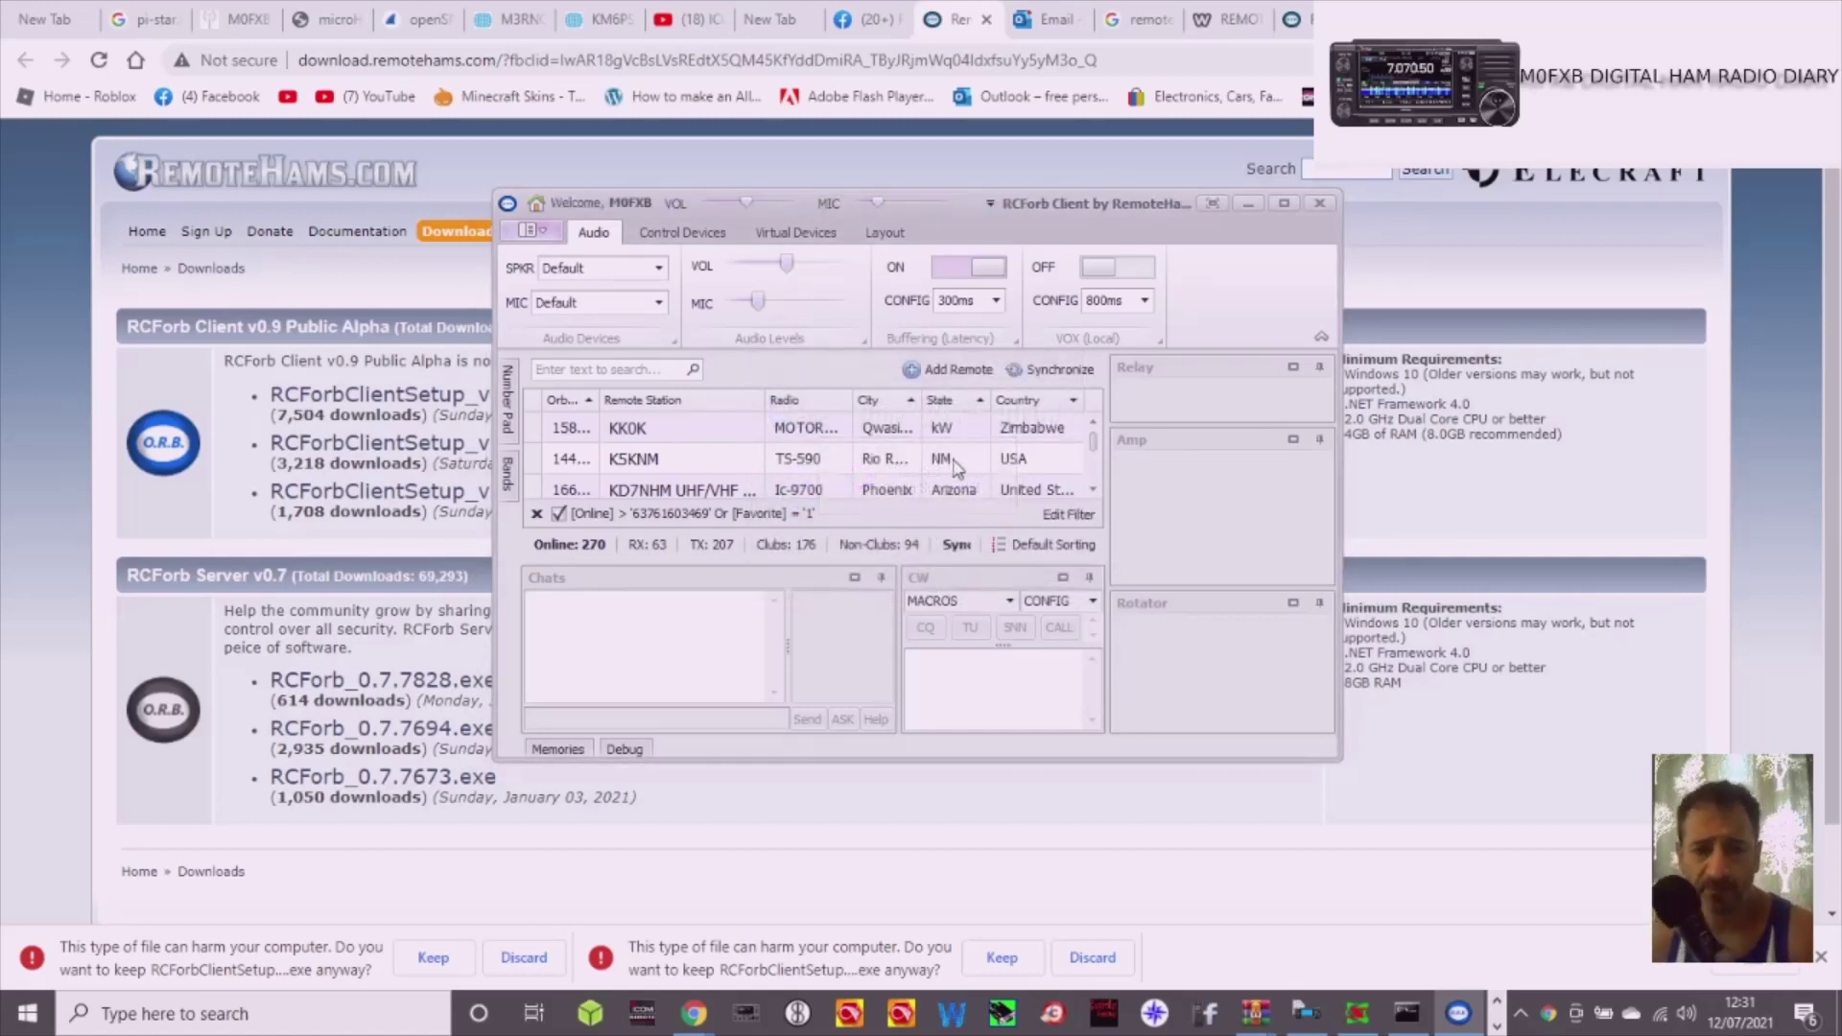
{"action": "left_click", "coordinate": [1285, 203]}
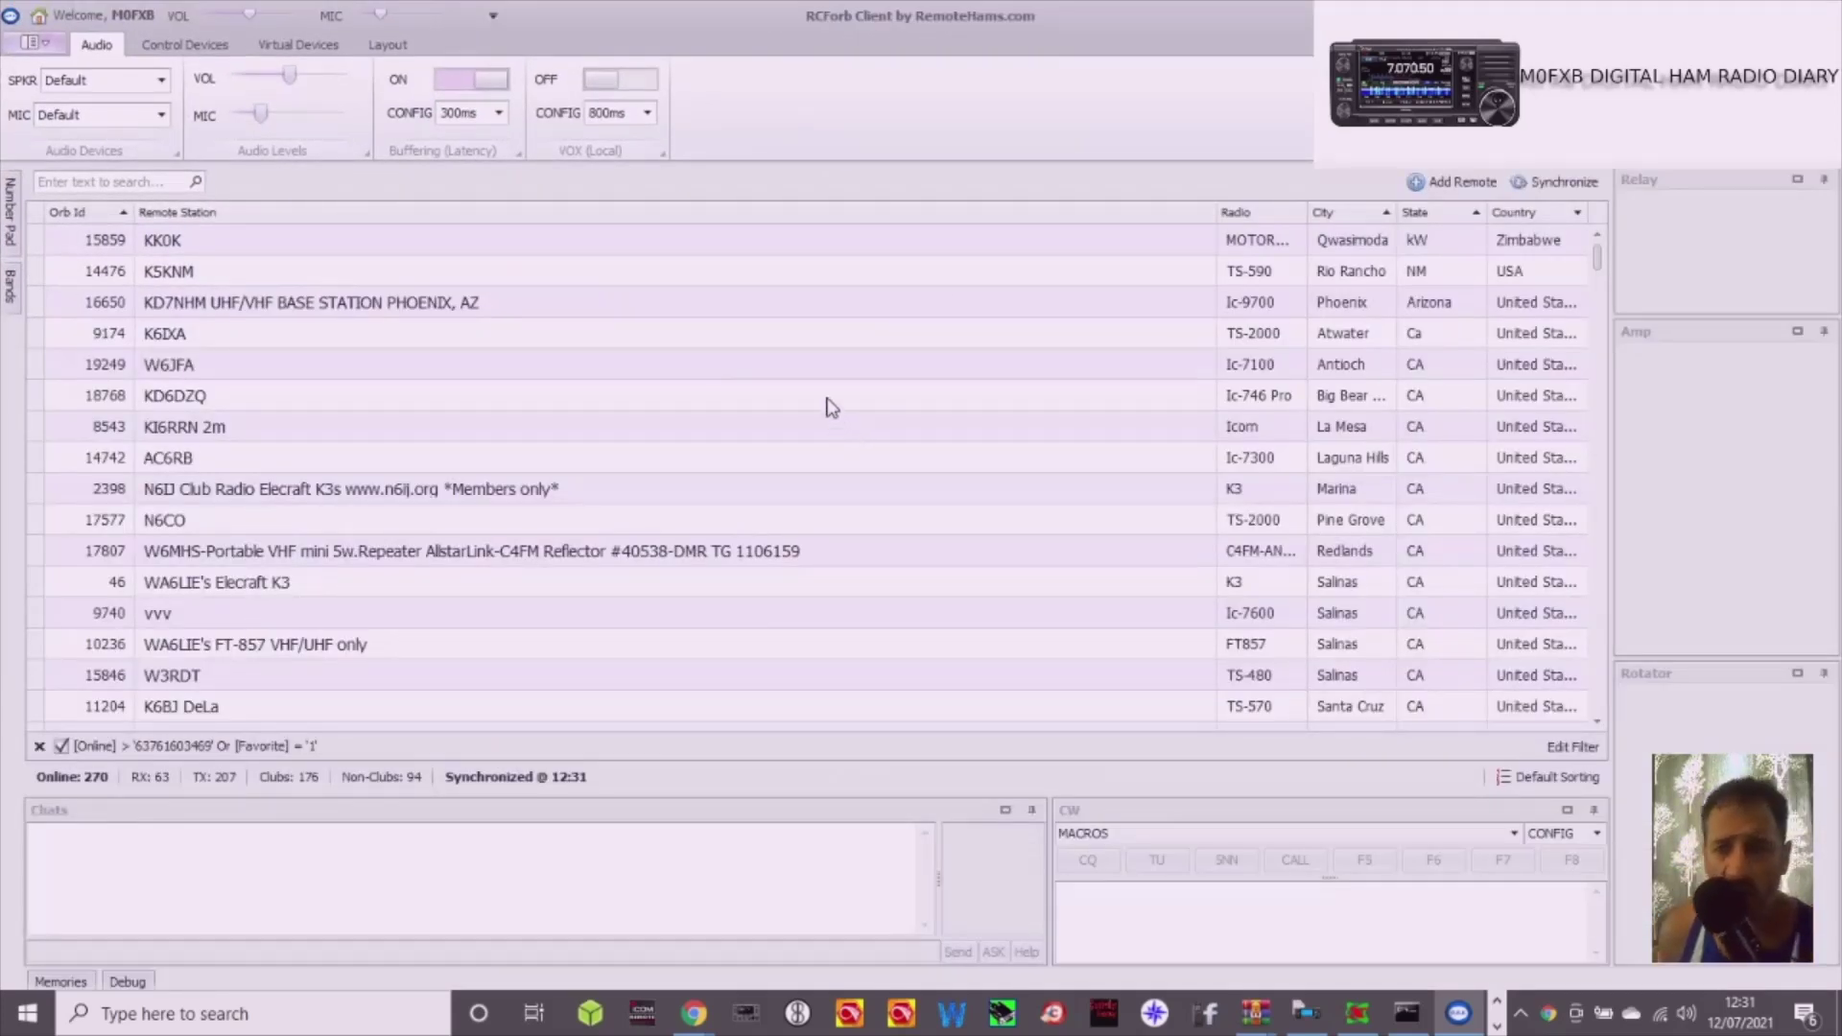
{"action": "left_click", "coordinate": [267, 305]}
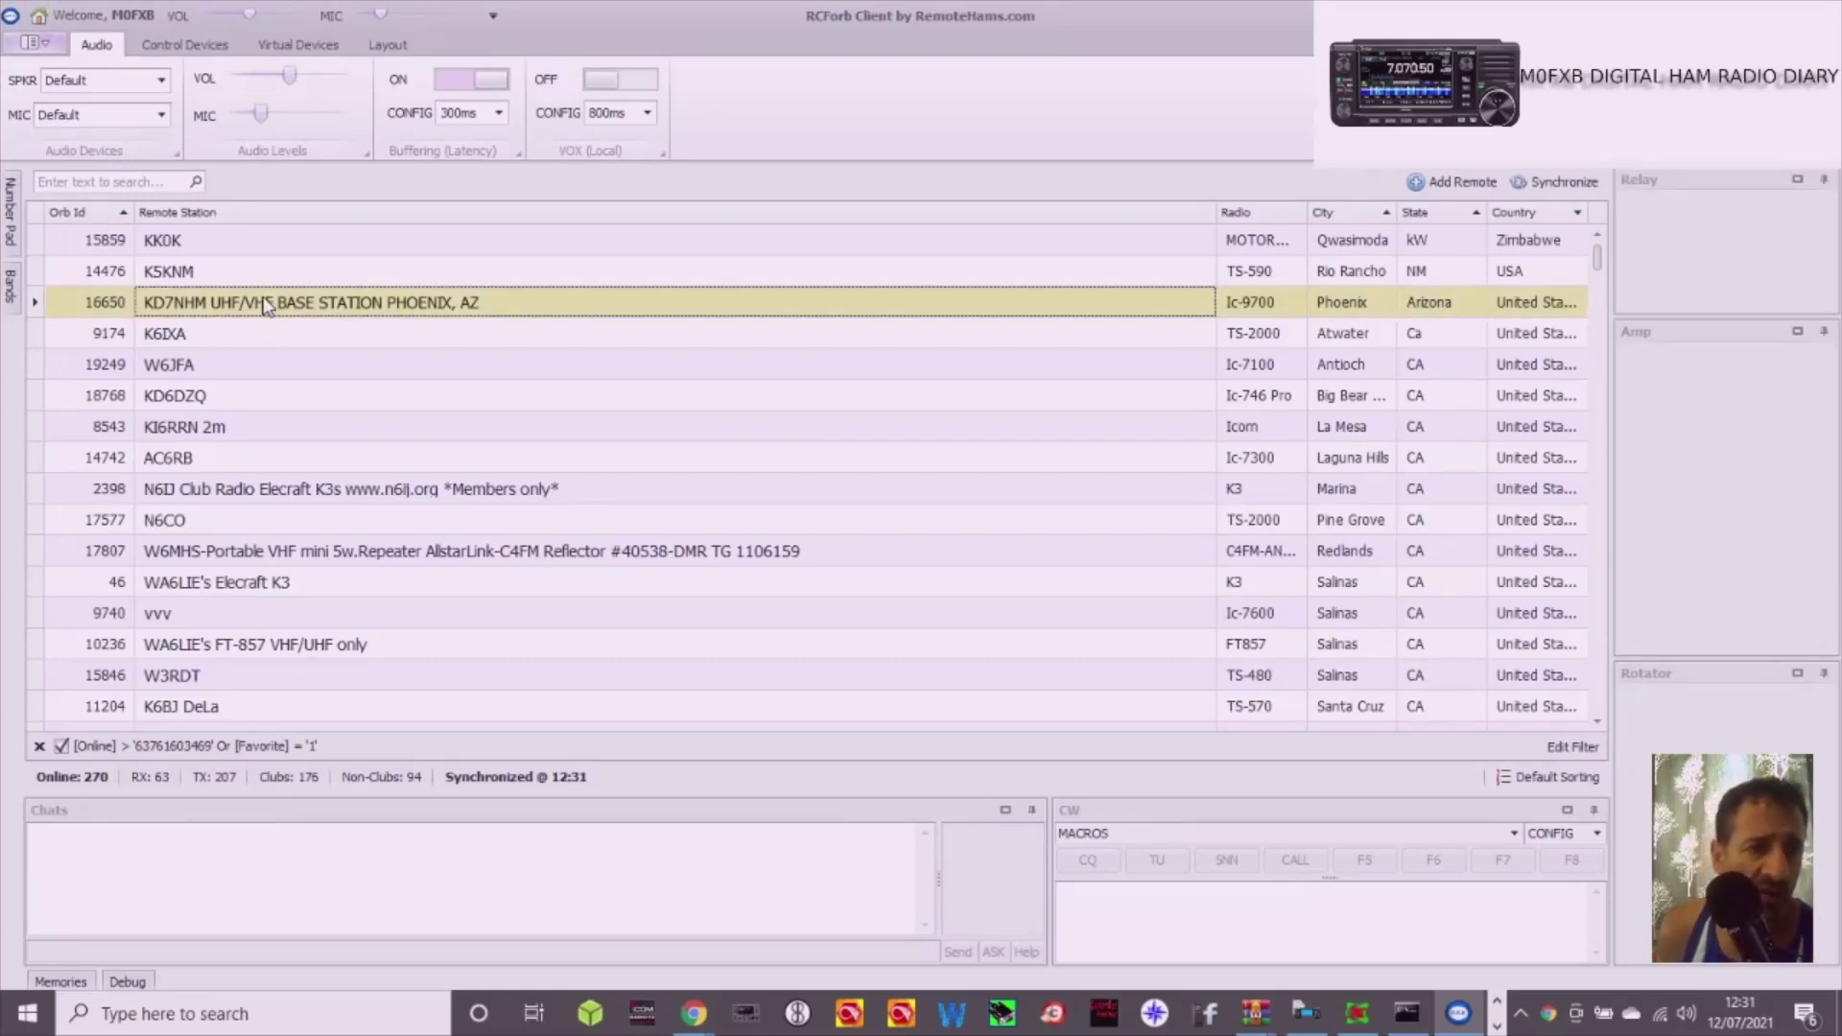
{"action": "right_click", "coordinate": [267, 305]}
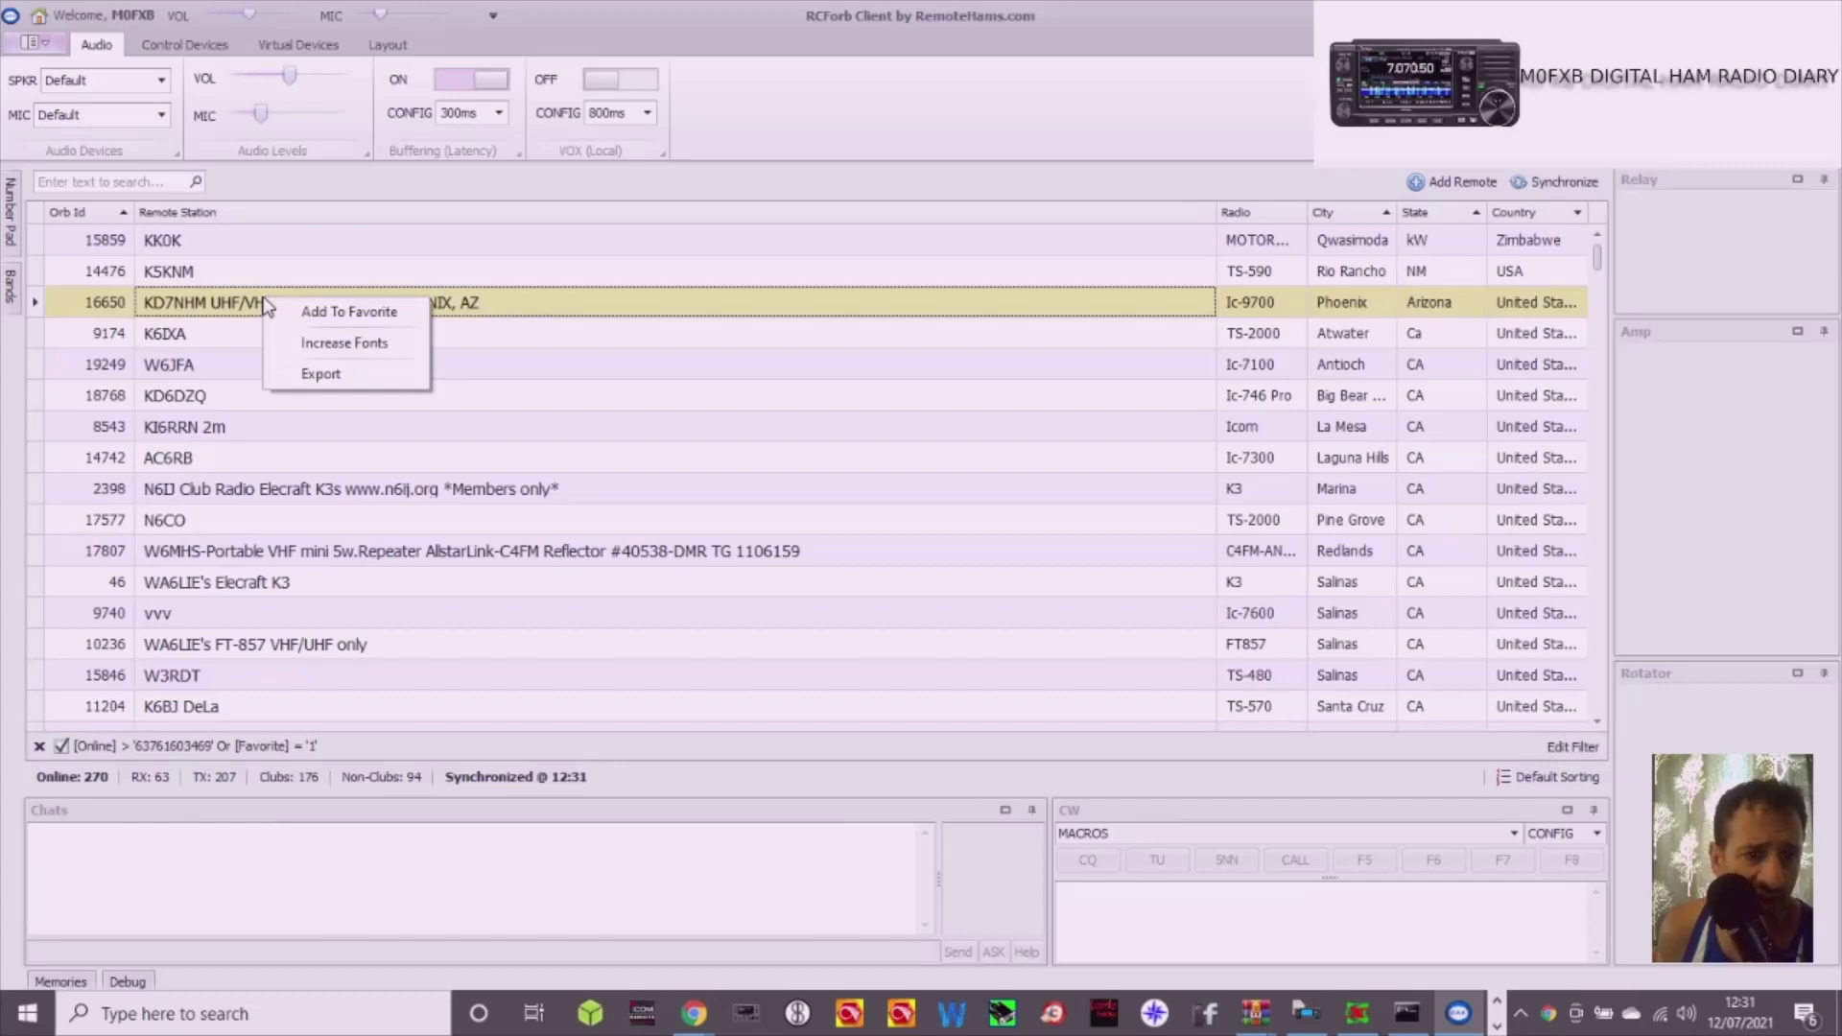
Connect to the KD7NHM base station and request club membership to control its radio
{"action": "double_click", "coordinate": [615, 305]}
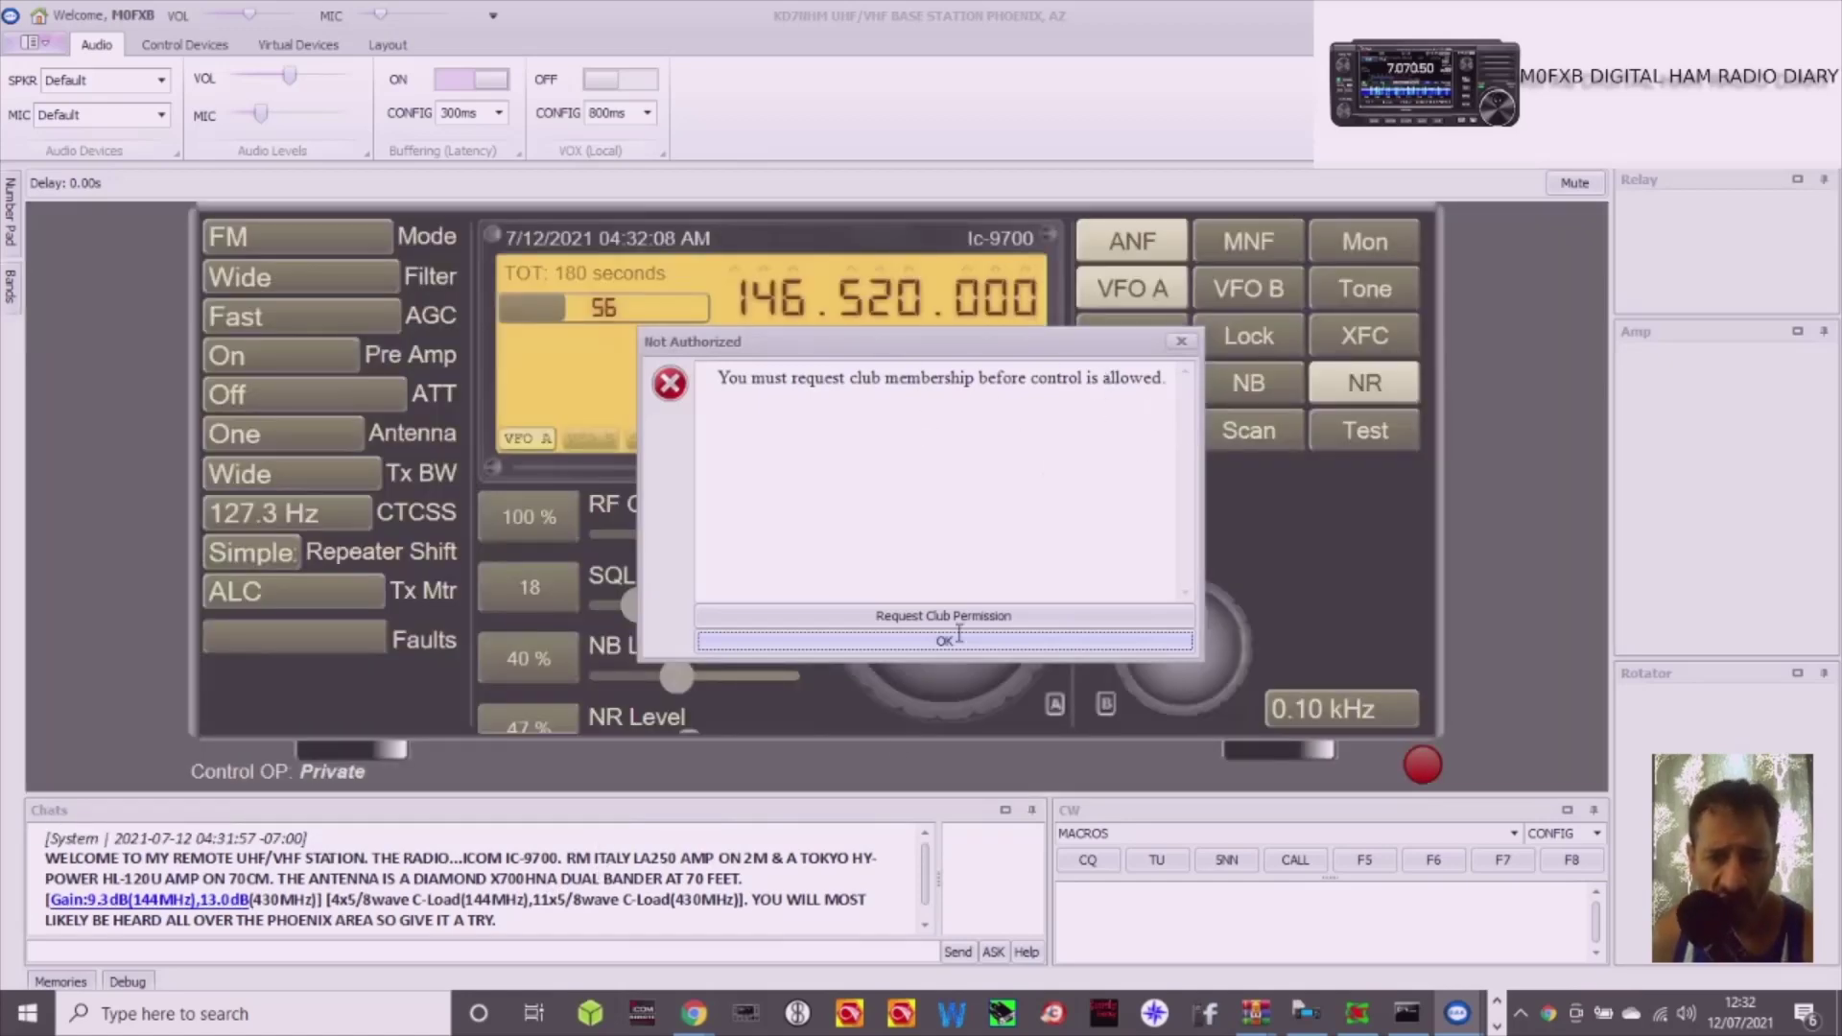
{"action": "left_click", "coordinate": [936, 647]}
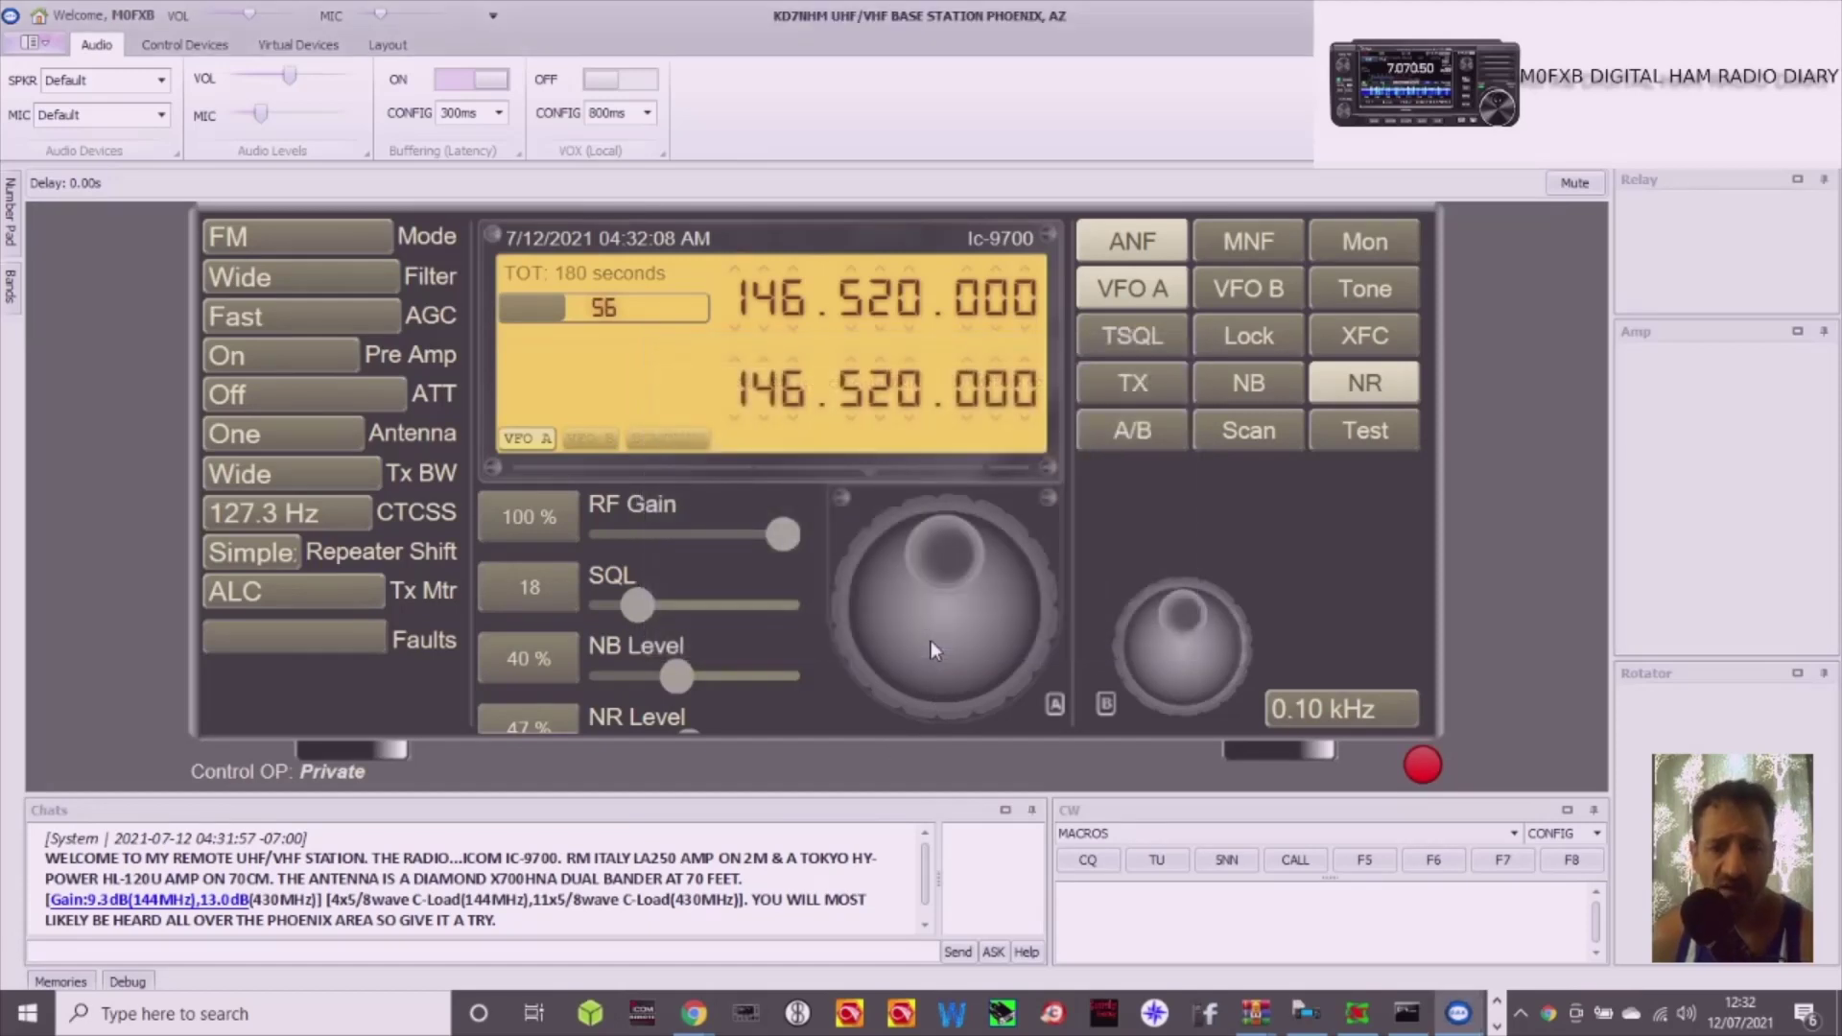
{"action": "scroll", "coordinate": [768, 494], "scroll_direction": "down", "scroll_amount": 2}
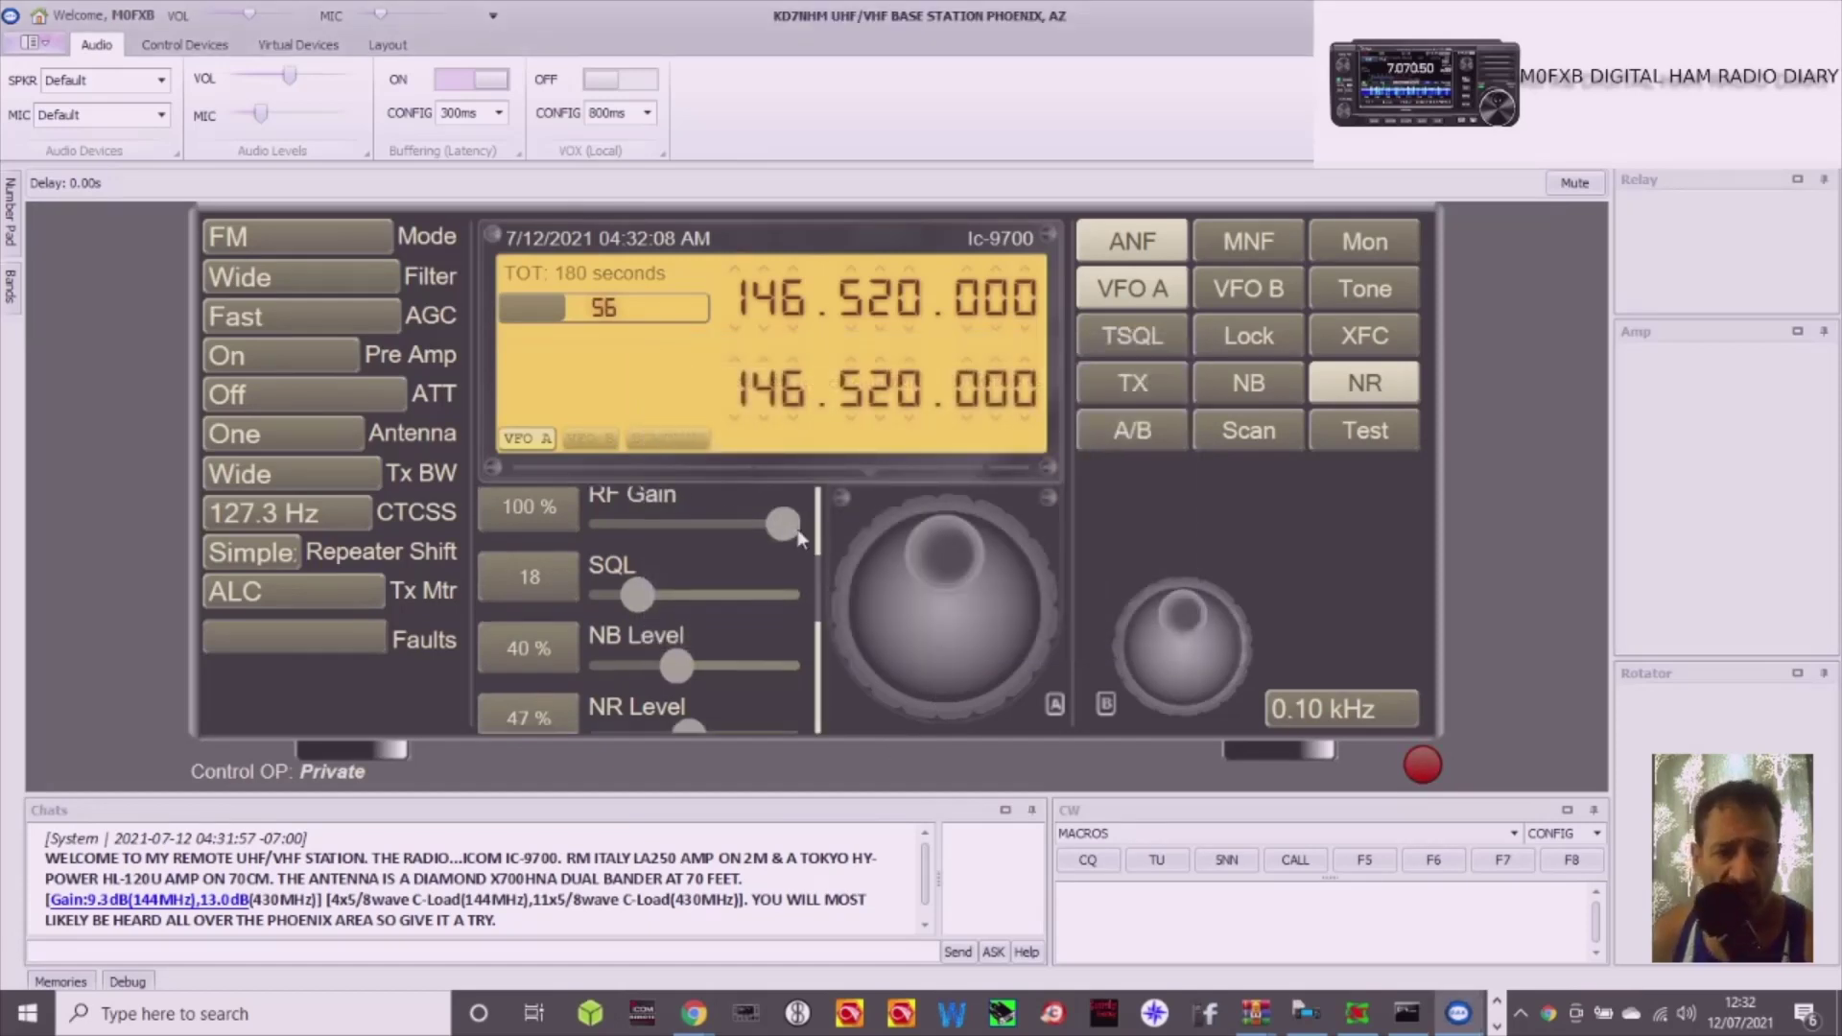
{"action": "left_click", "coordinate": [970, 582]}
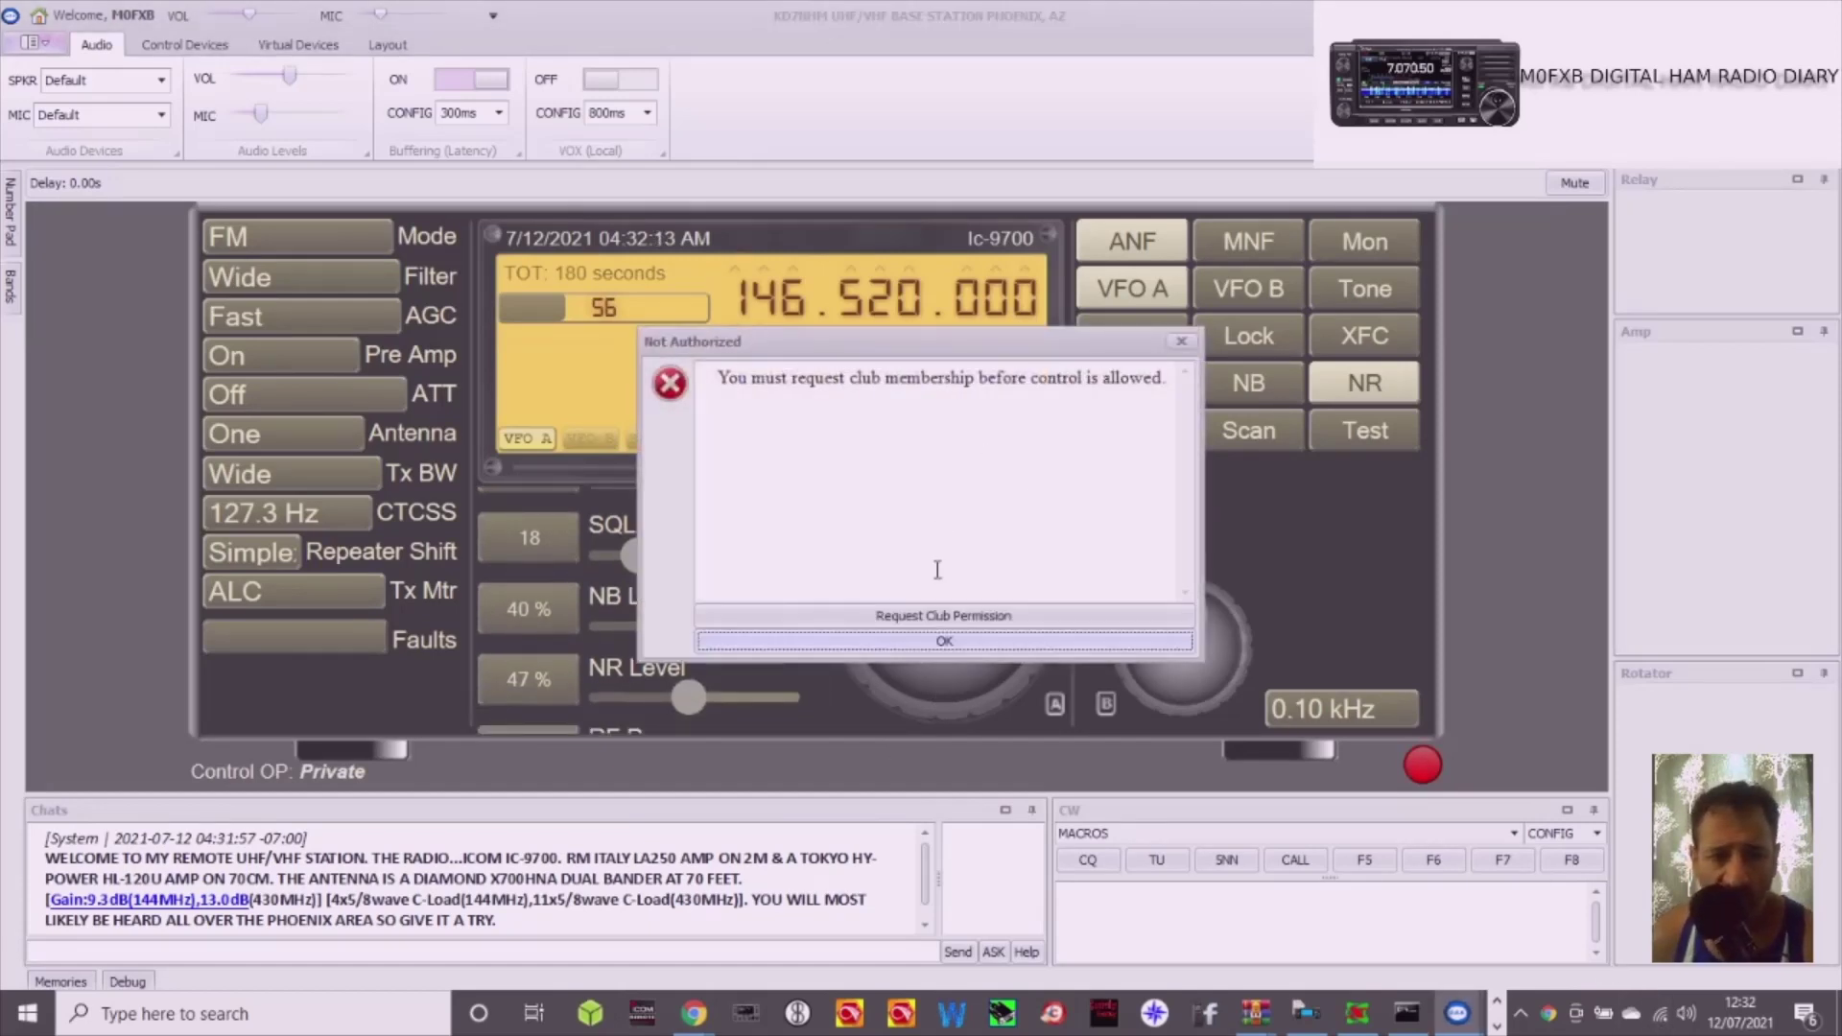
{"action": "left_click", "coordinate": [940, 616]}
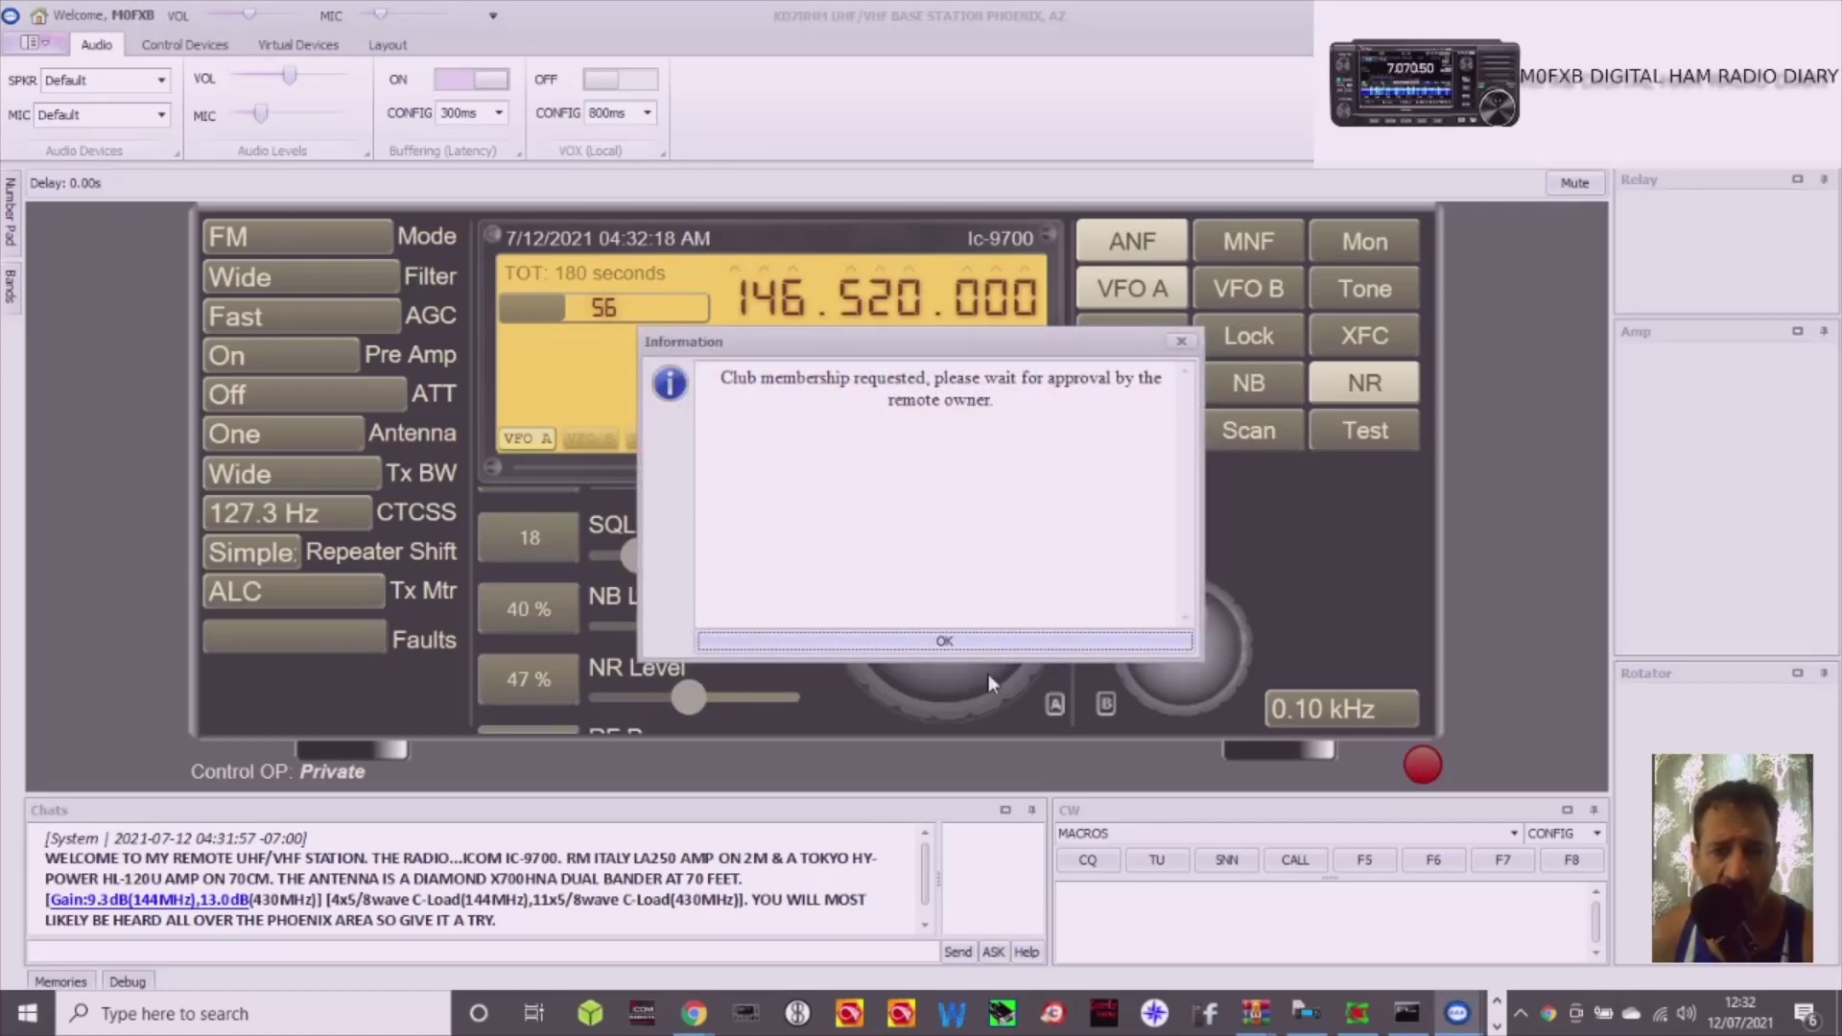
{"action": "left_click", "coordinate": [928, 640]}
Raise the Windows speaker volume with the taskbar slider
{"action": "scroll", "coordinate": [773, 545], "scroll_direction": "down", "scroll_amount": 3}
{"action": "scroll", "coordinate": [773, 544], "scroll_direction": "up", "scroll_amount": 3}
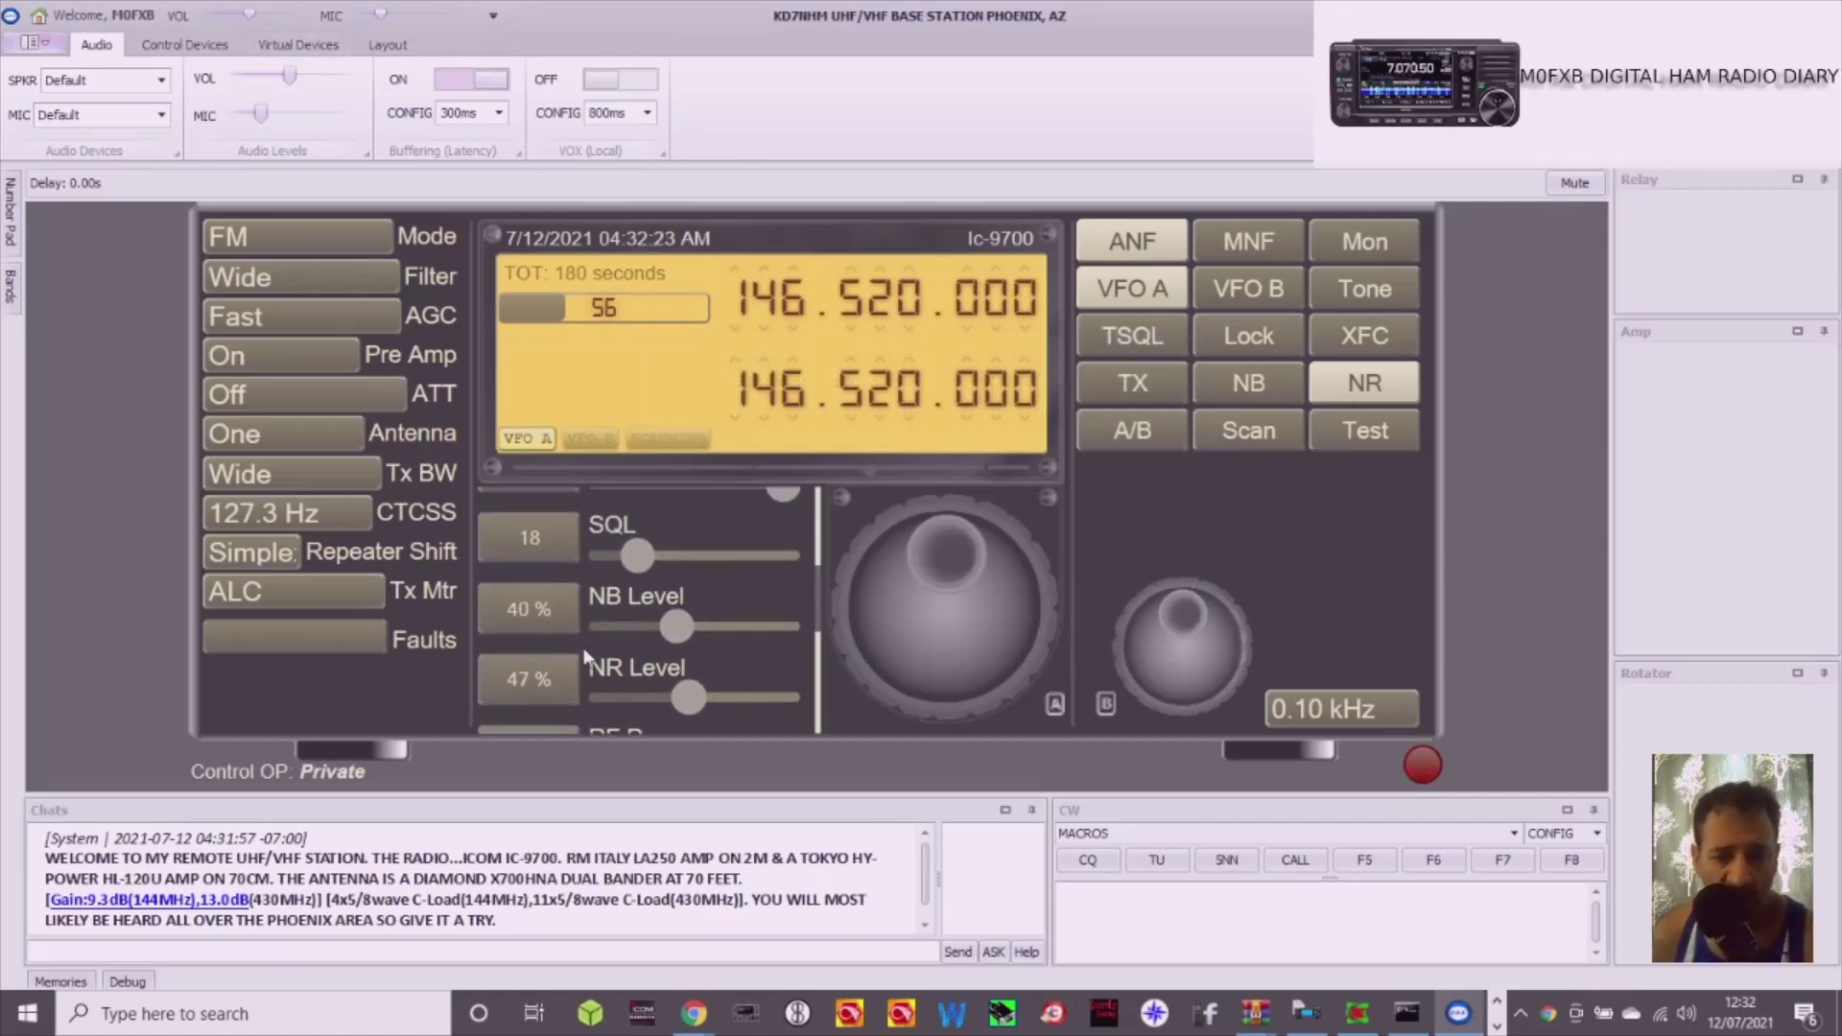
{"action": "left_click", "coordinate": [1685, 1013]}
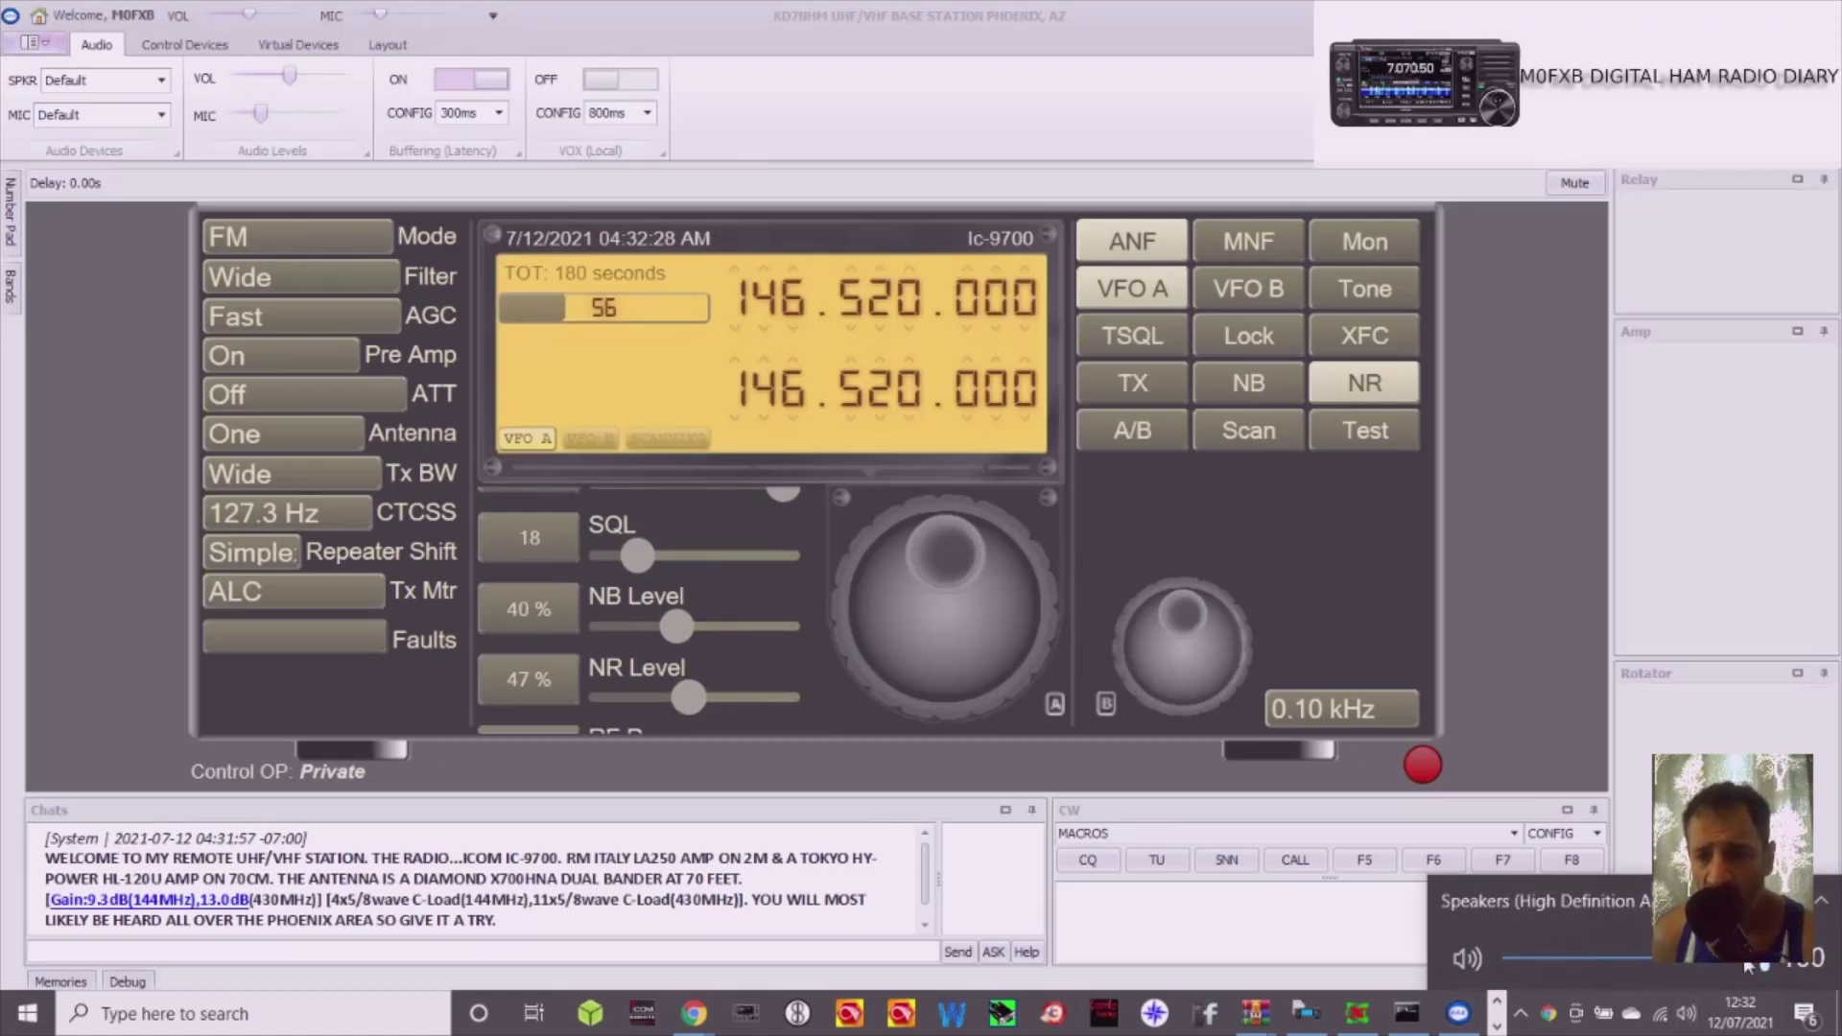
{"action": "left_click_drag", "start_coordinate": [1723, 967], "coordinate": [1761, 963]}
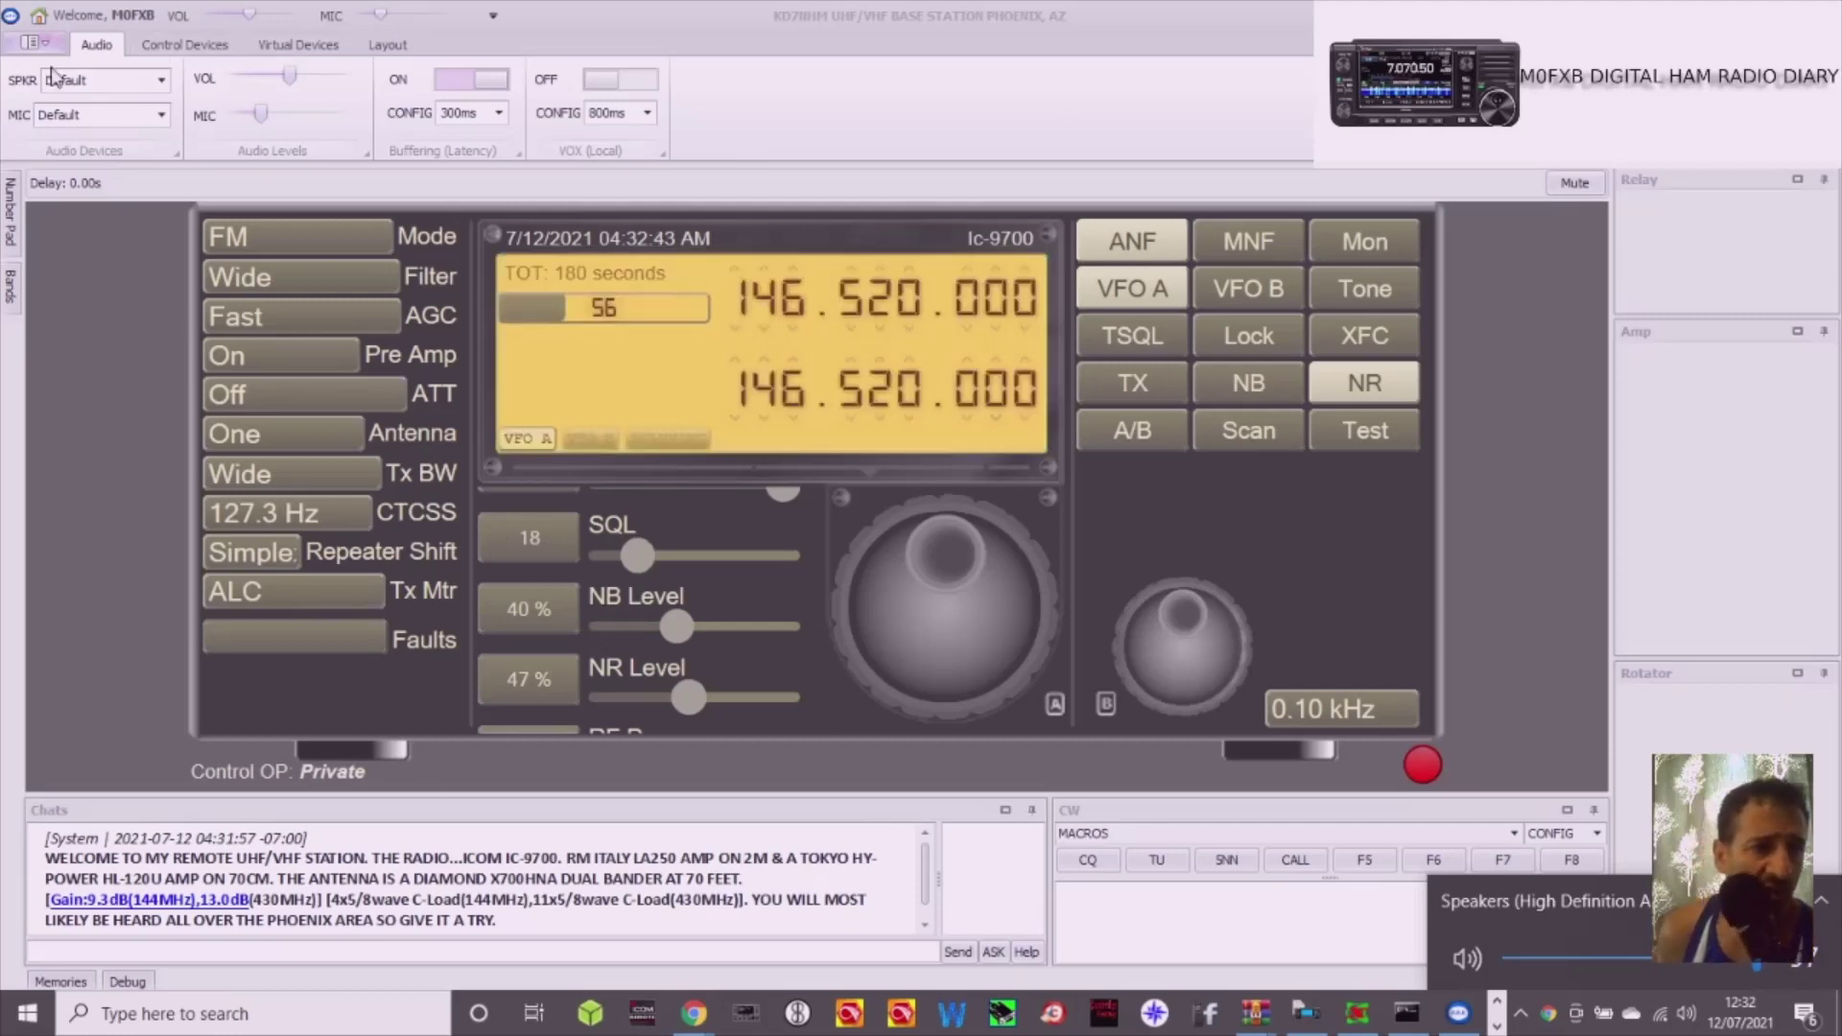
Look through the Control Devices, Virtual Devices and Layout ribbon tabs and the application menu
{"action": "left_click", "coordinate": [176, 48]}
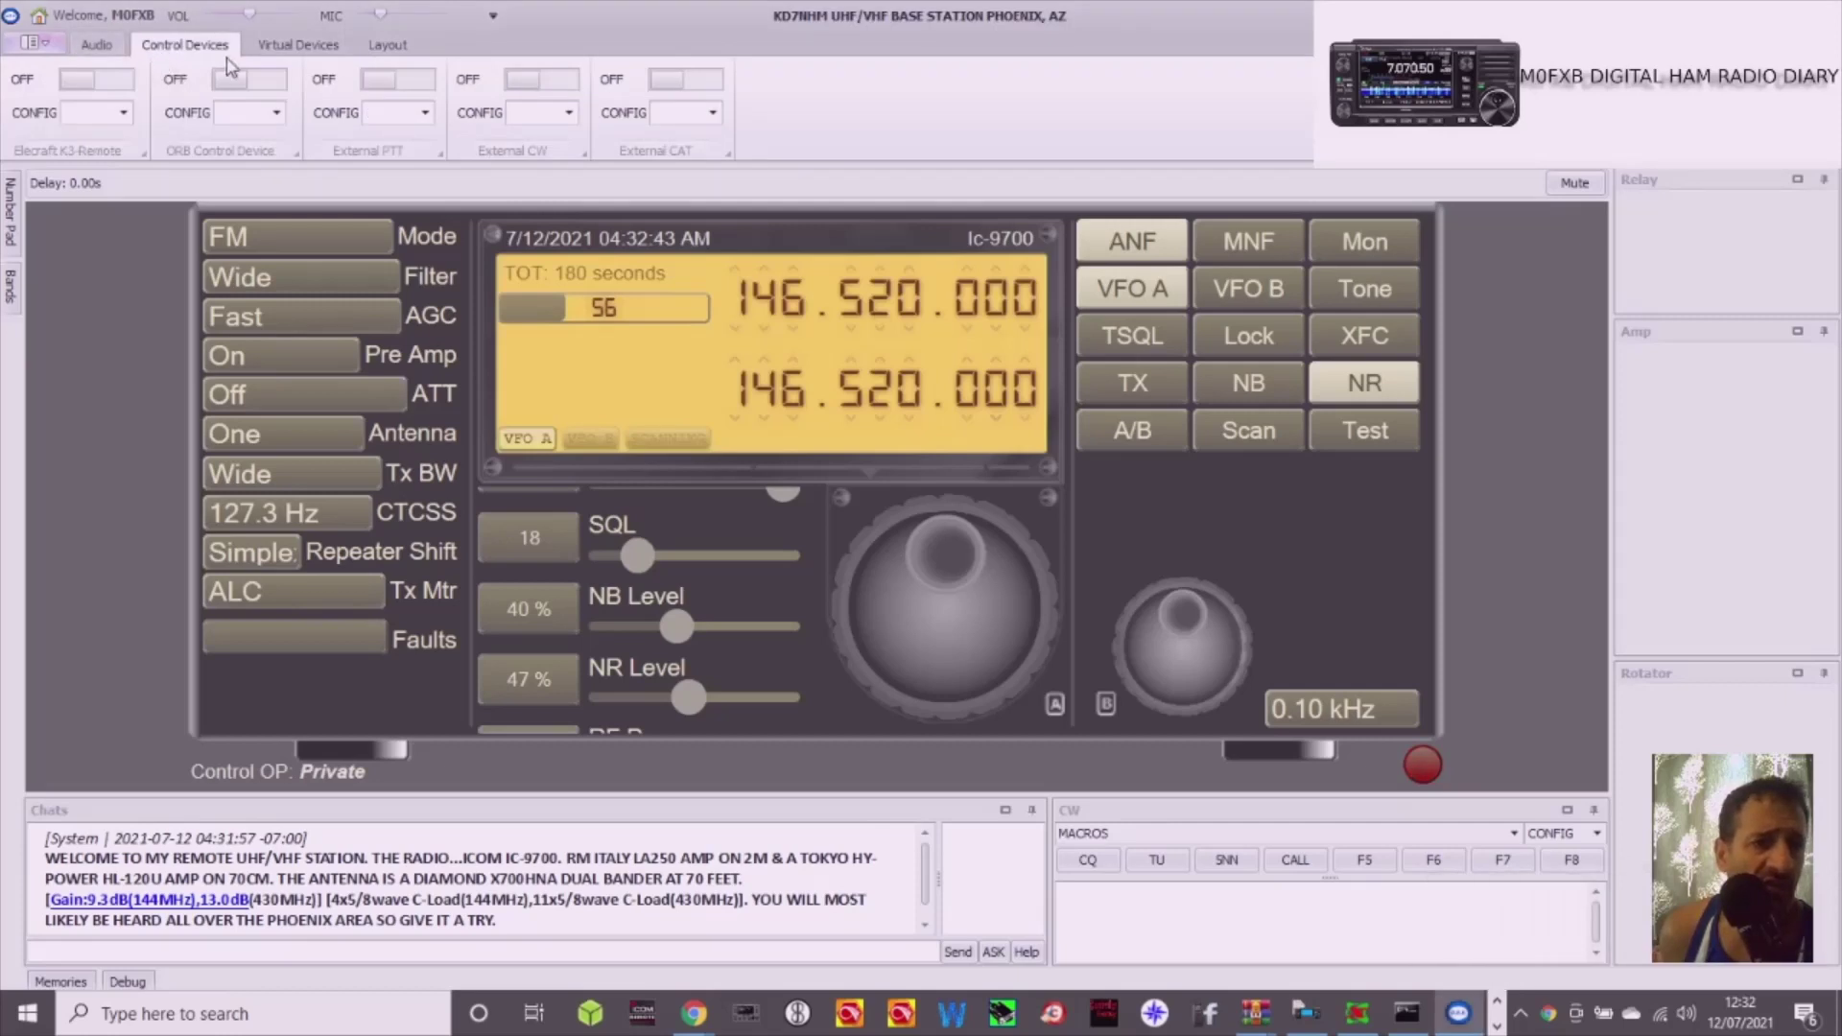
{"action": "left_click", "coordinate": [293, 52]}
{"action": "left_click", "coordinate": [388, 48]}
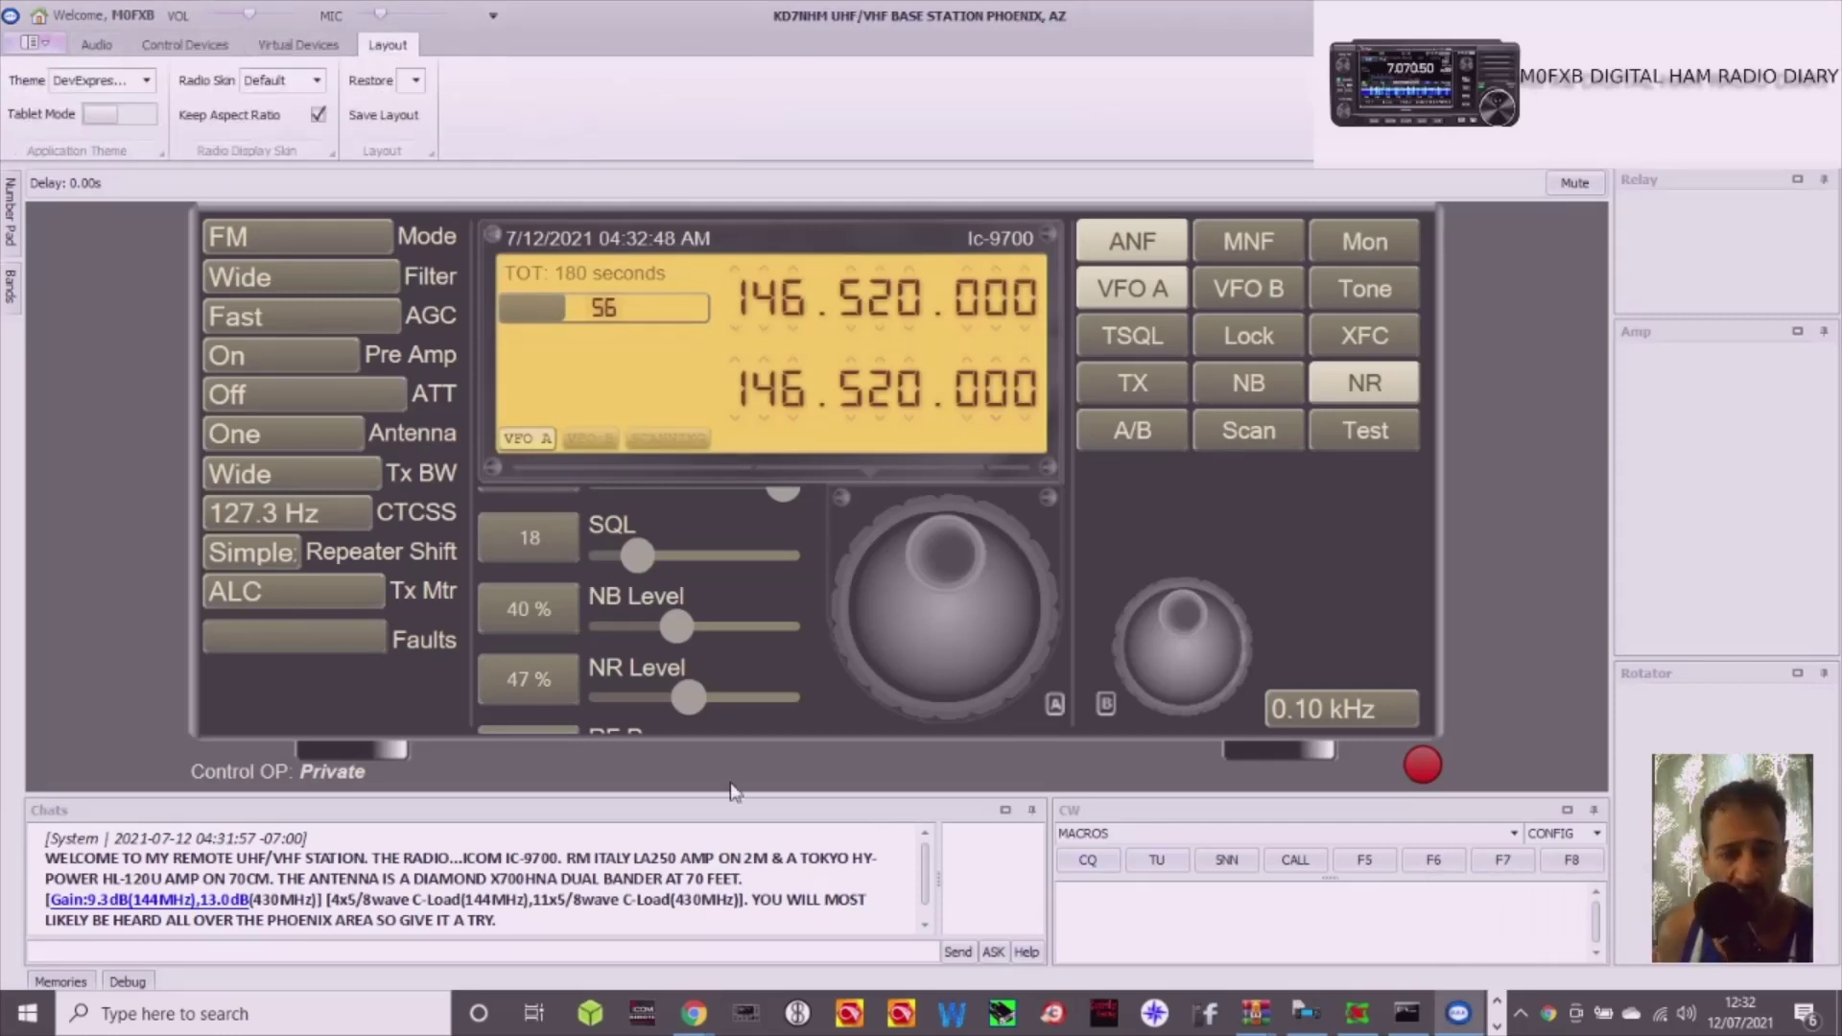
{"action": "scroll", "coordinate": [714, 497], "scroll_direction": "up", "scroll_amount": 1}
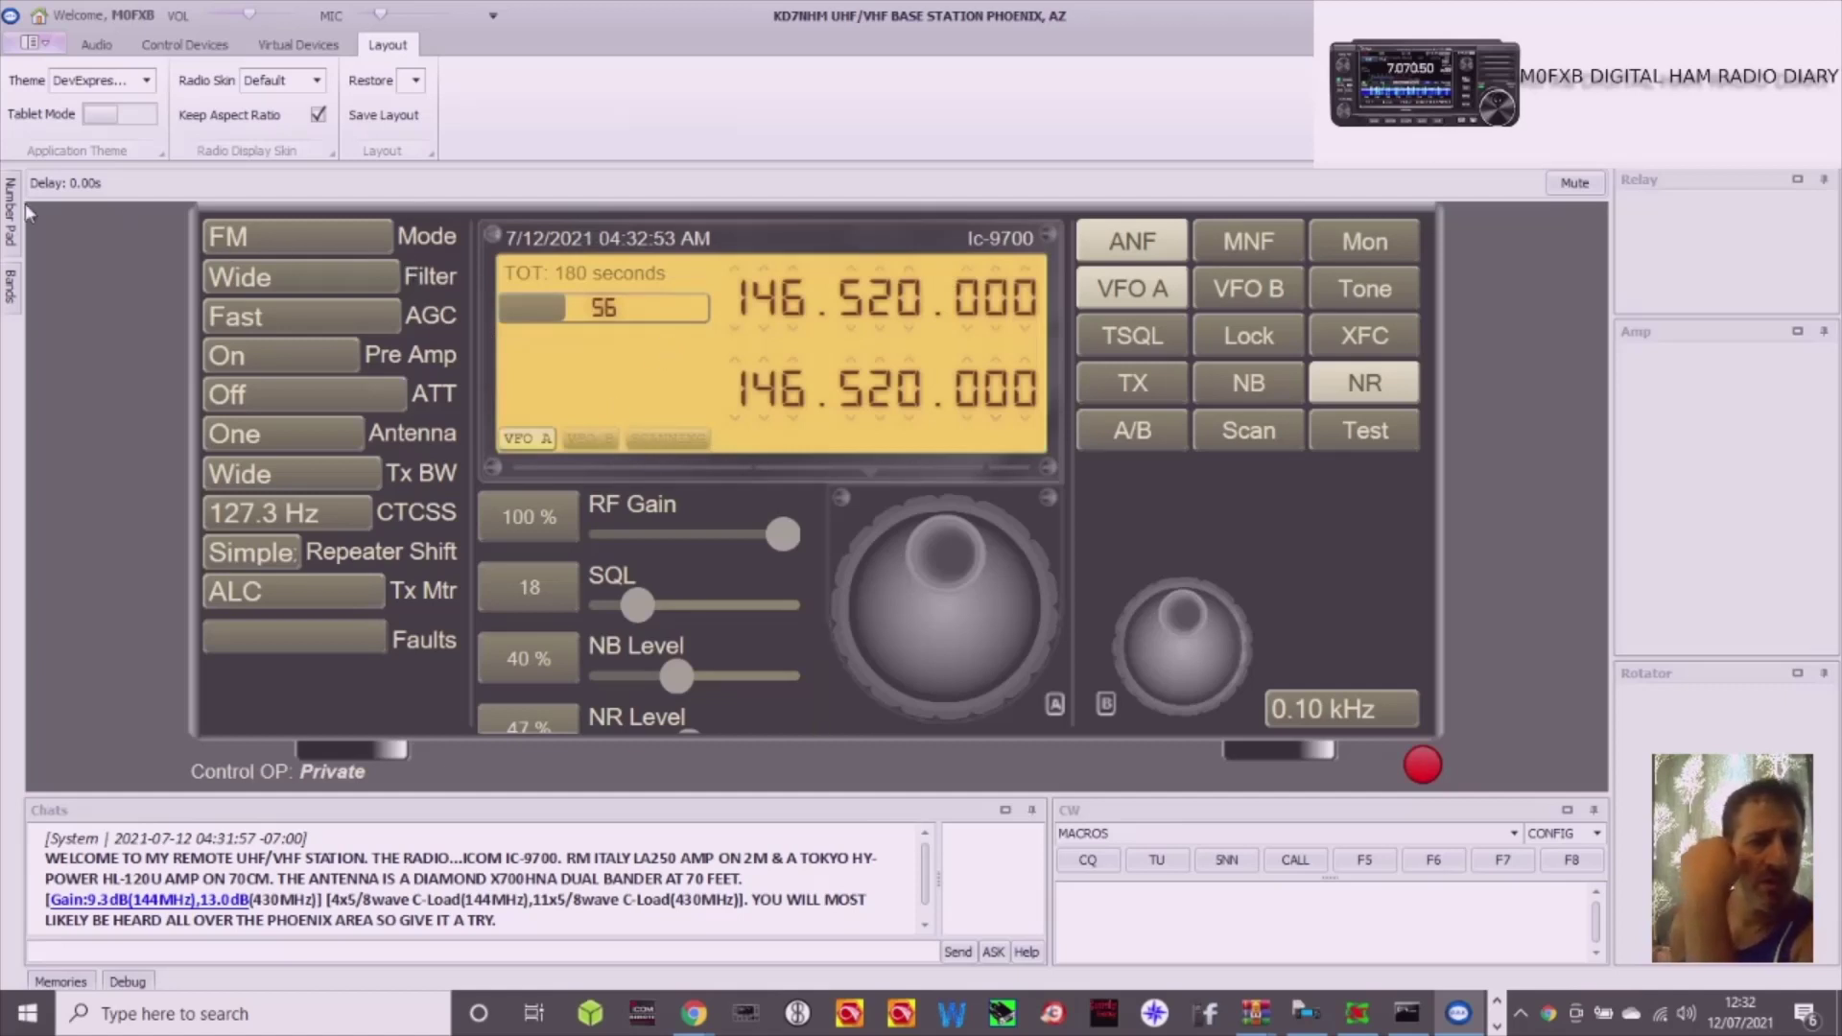
{"action": "left_click", "coordinate": [32, 44]}
{"action": "left_click", "coordinate": [573, 142]}
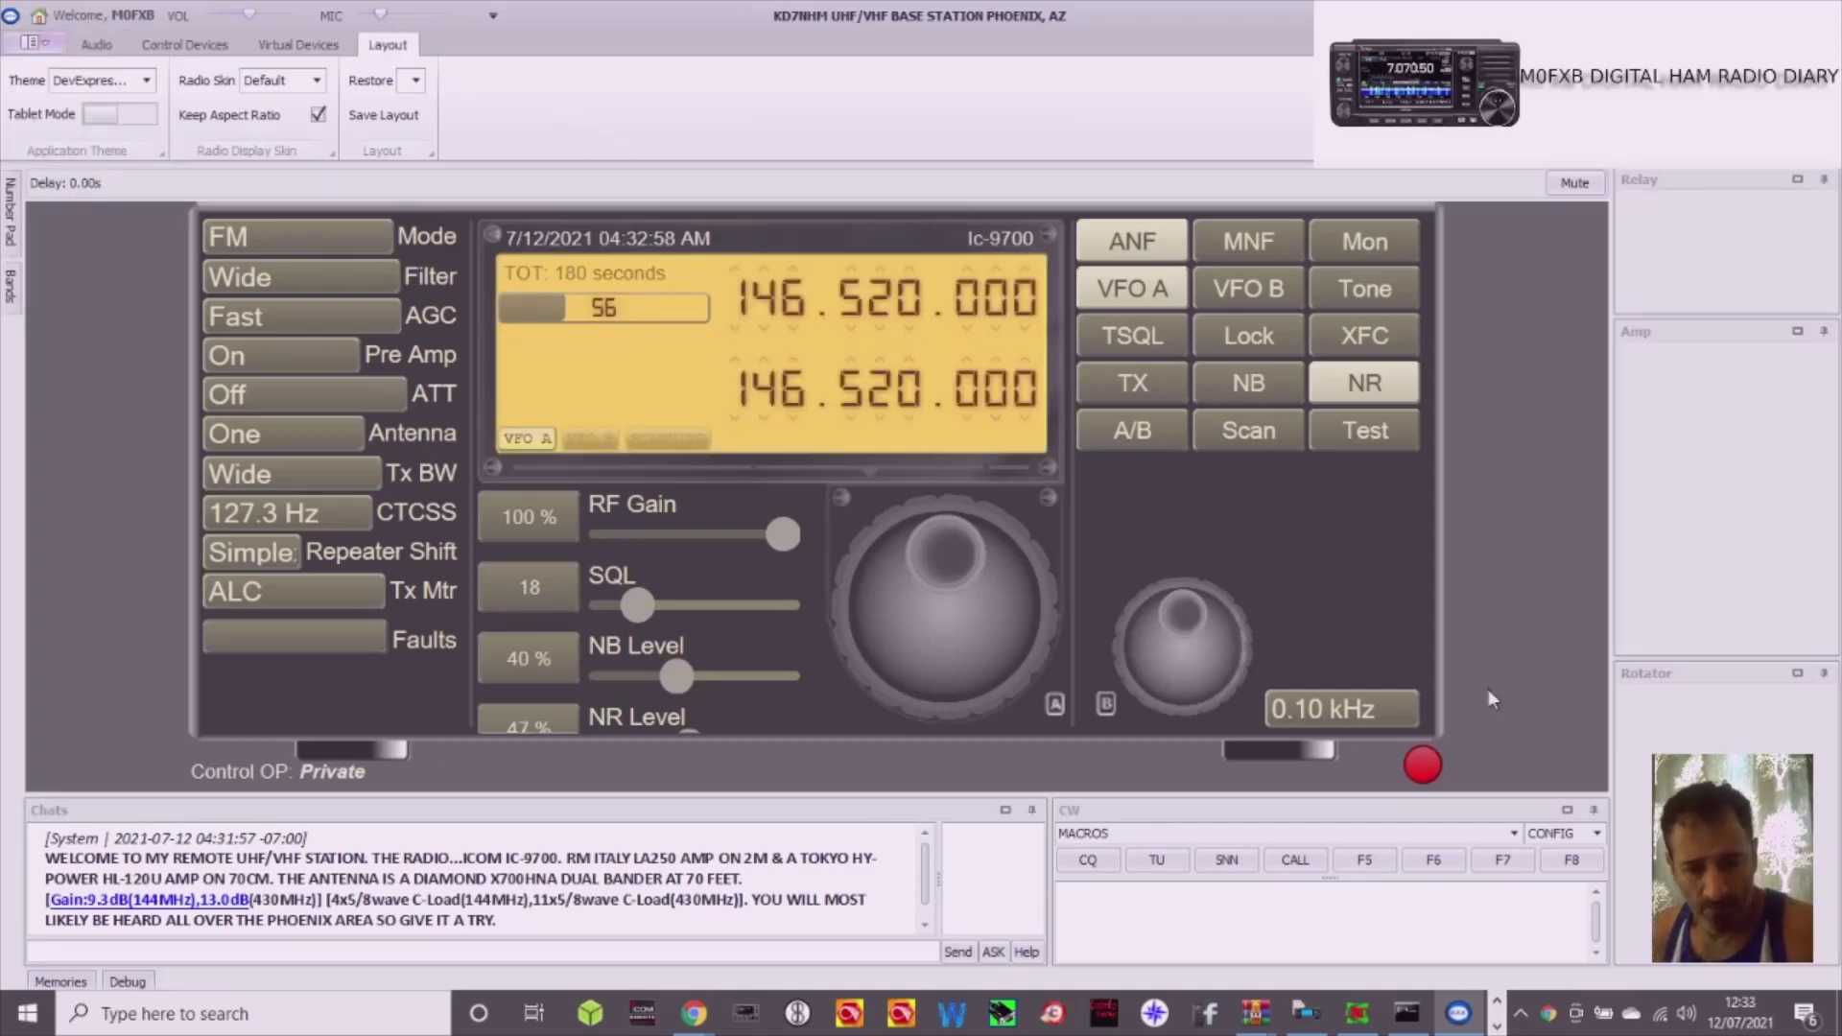
{"action": "left_click", "coordinate": [1496, 1024]}
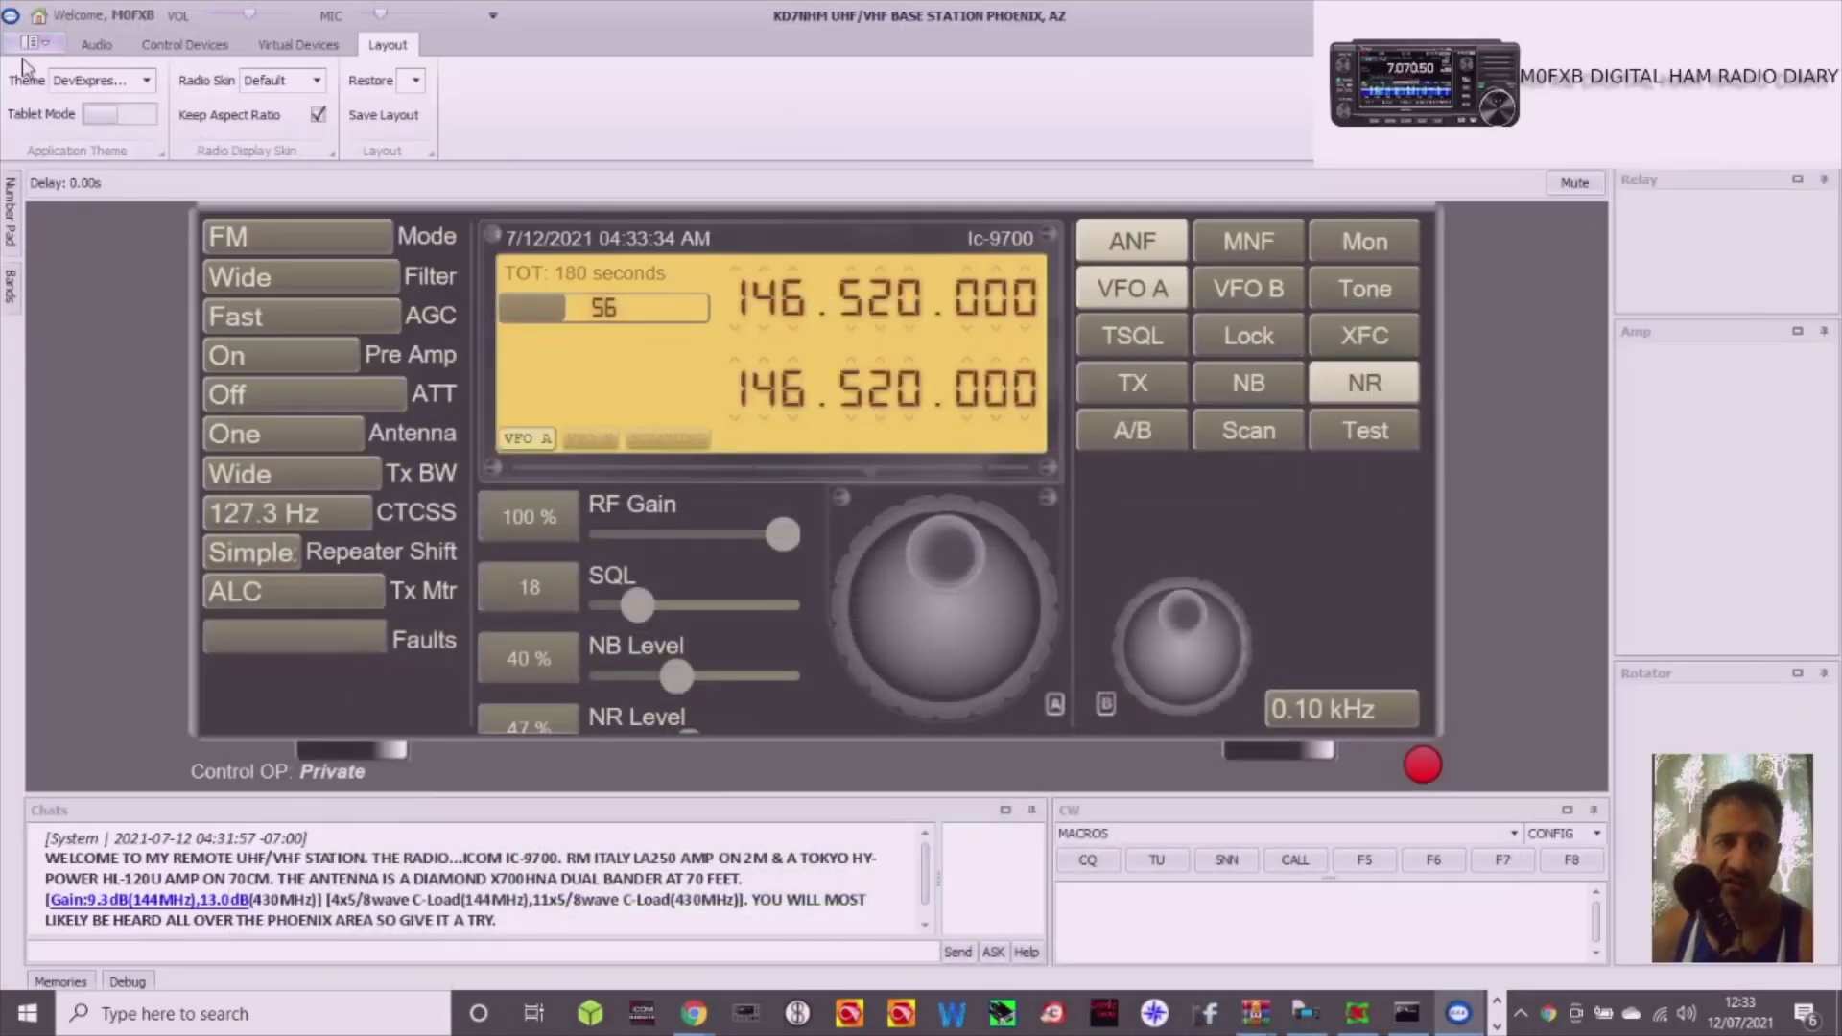
{"action": "left_click", "coordinate": [43, 44]}
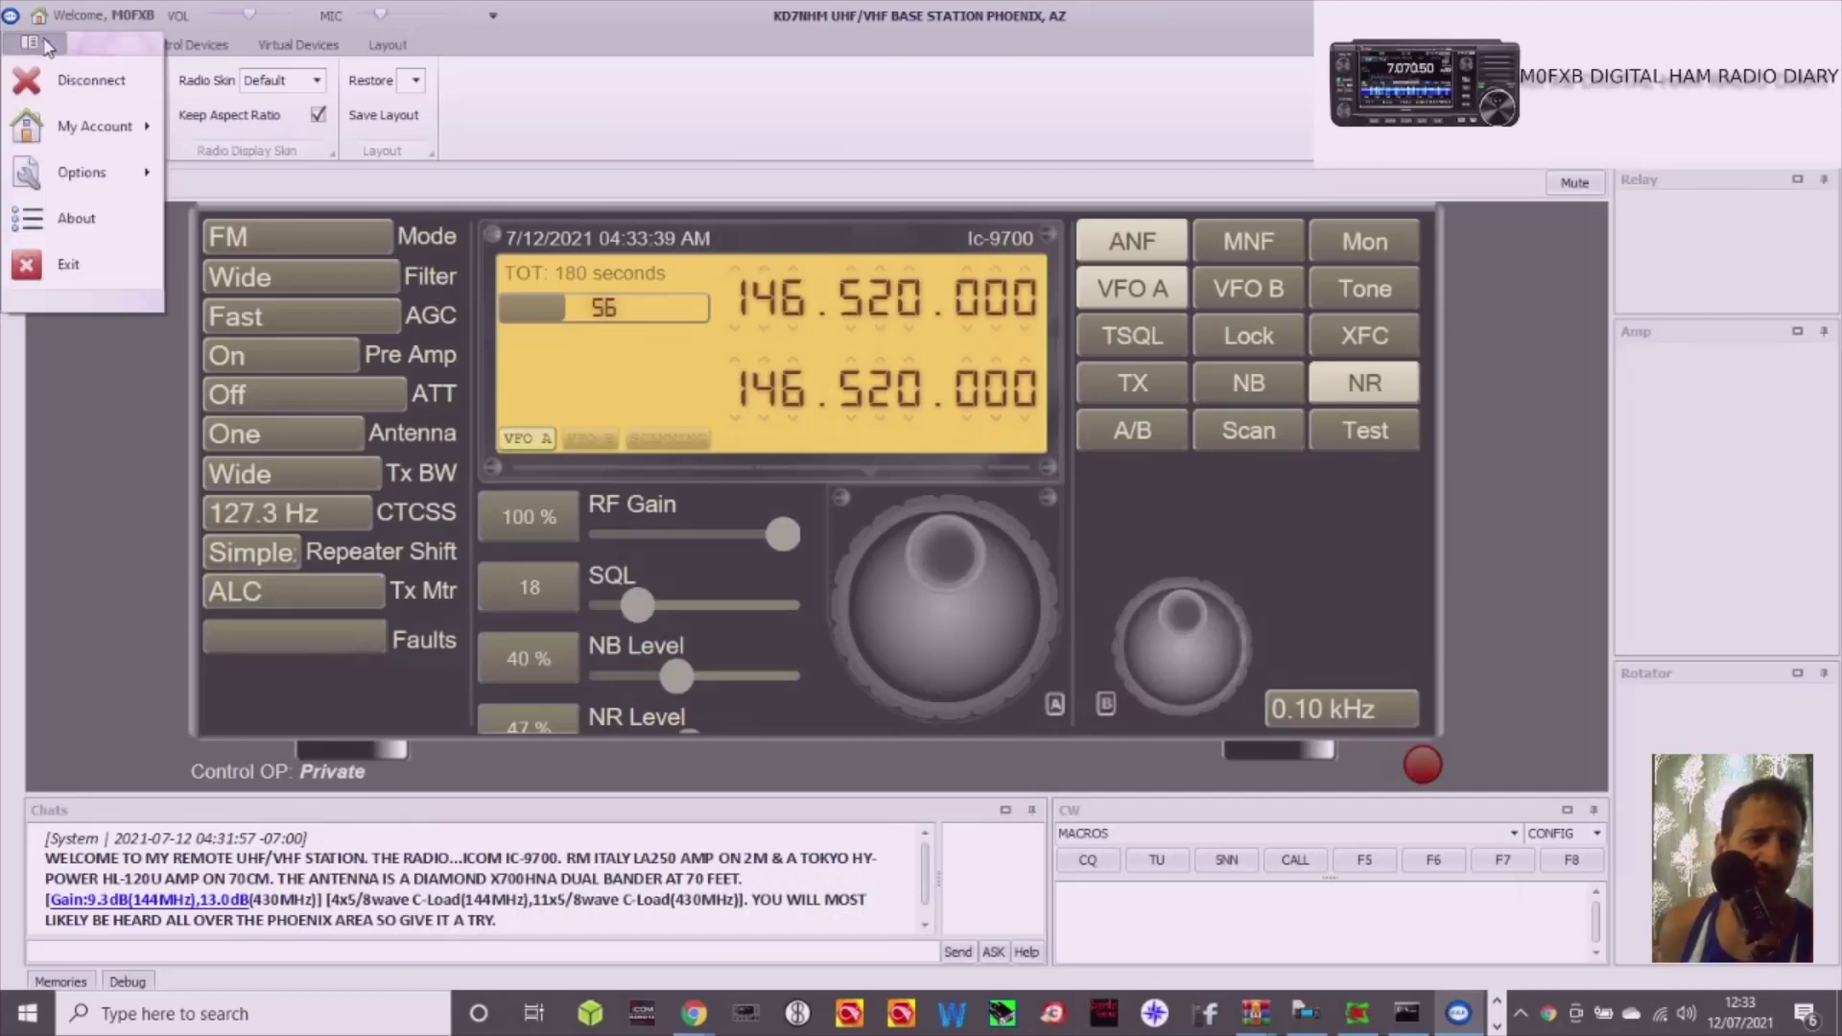
{"action": "left_click", "coordinate": [75, 81]}
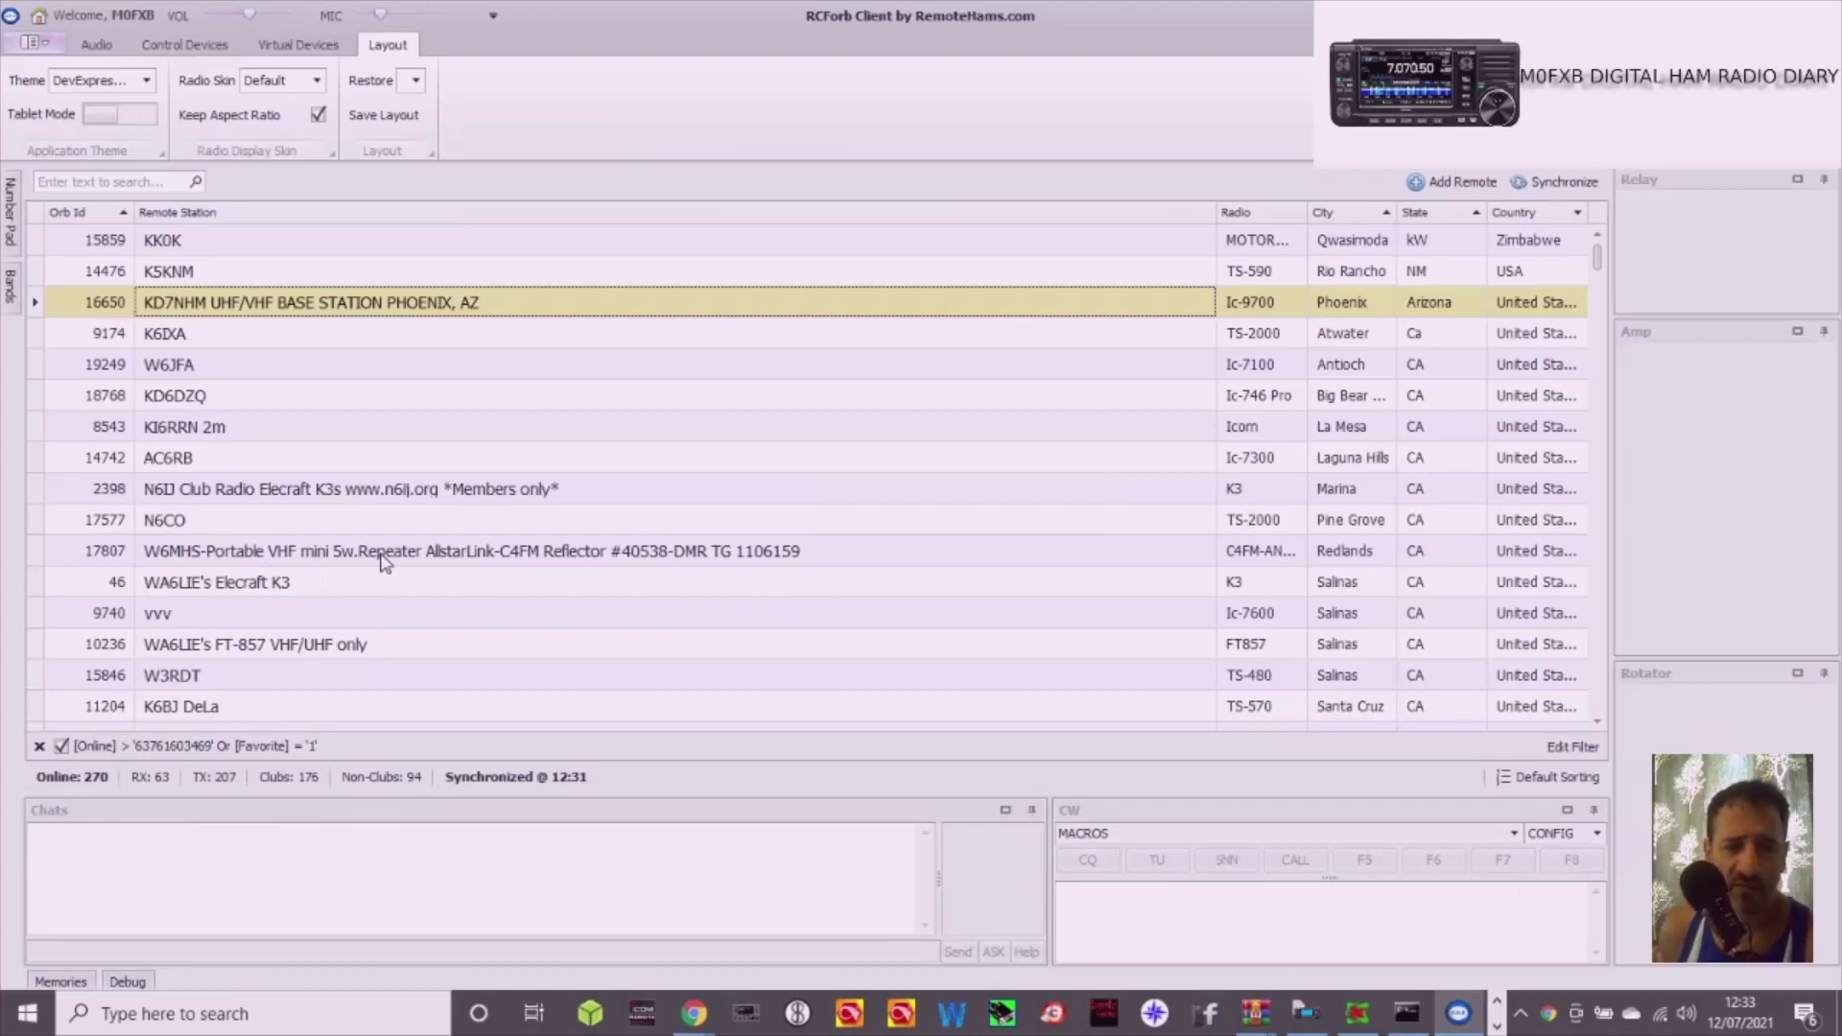
{"action": "double_click", "coordinate": [385, 554]}
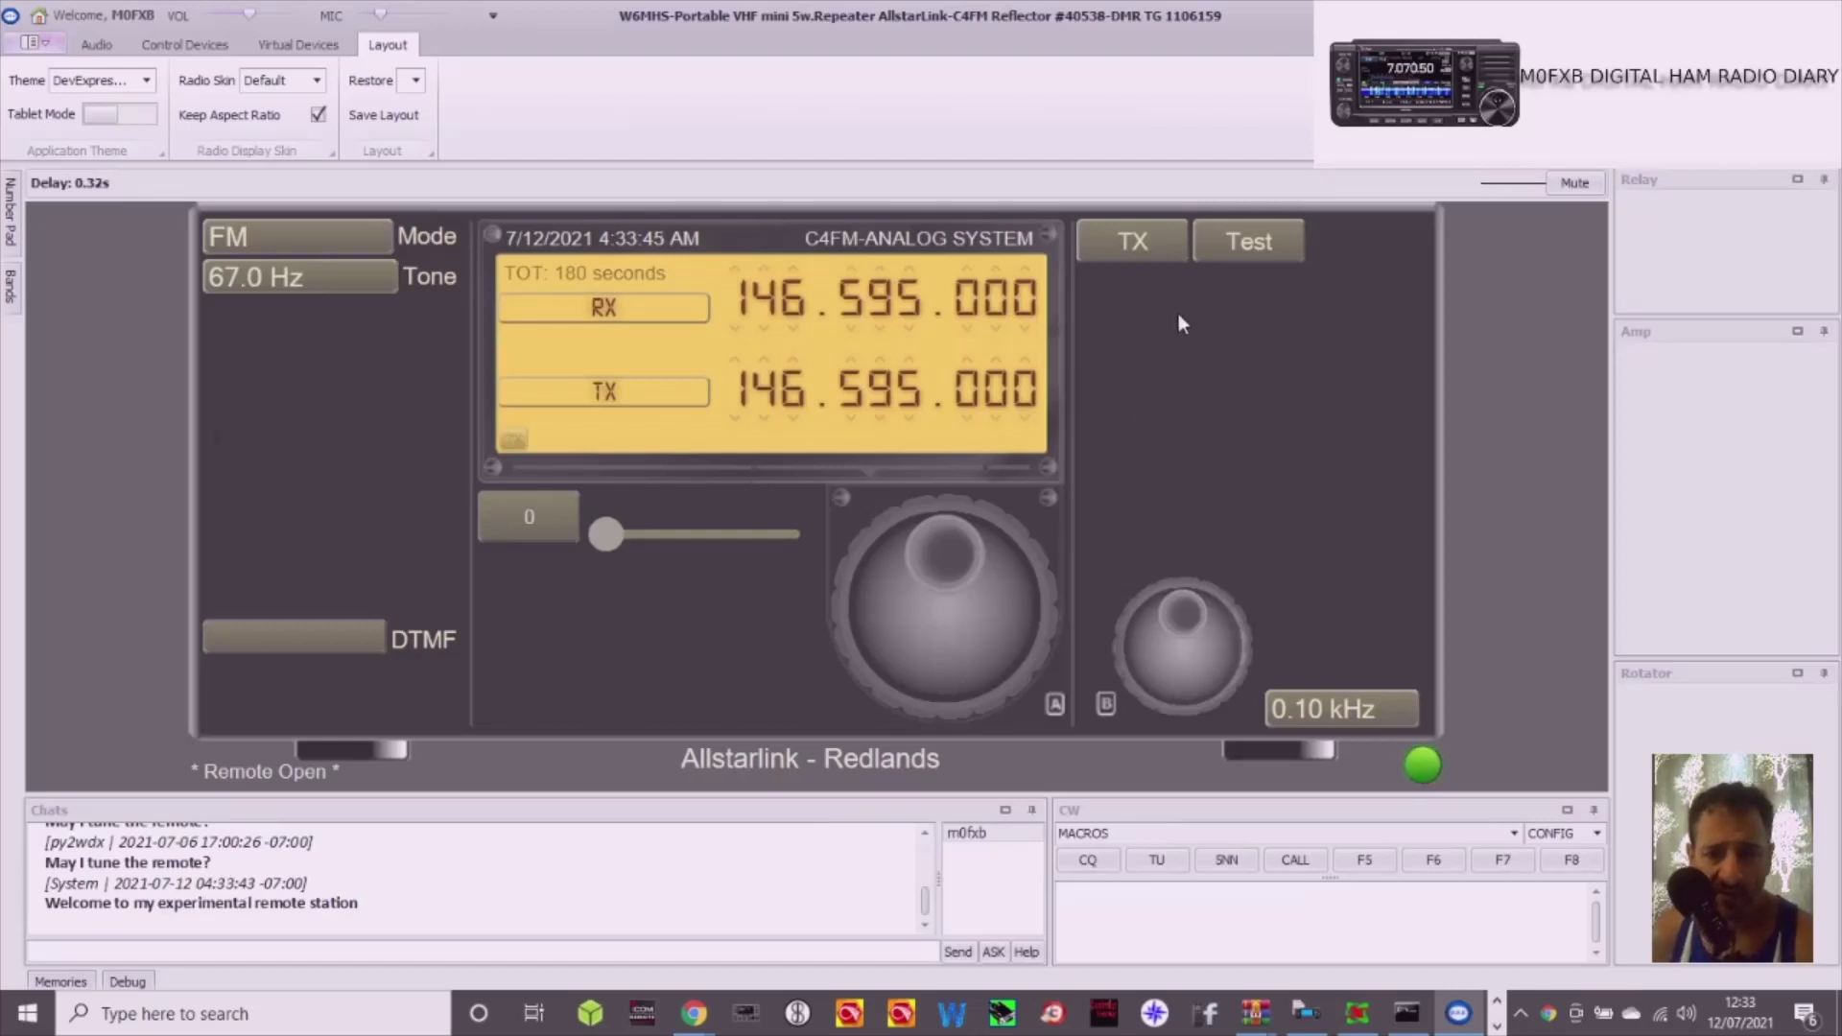
{"action": "left_click", "coordinate": [1133, 248]}
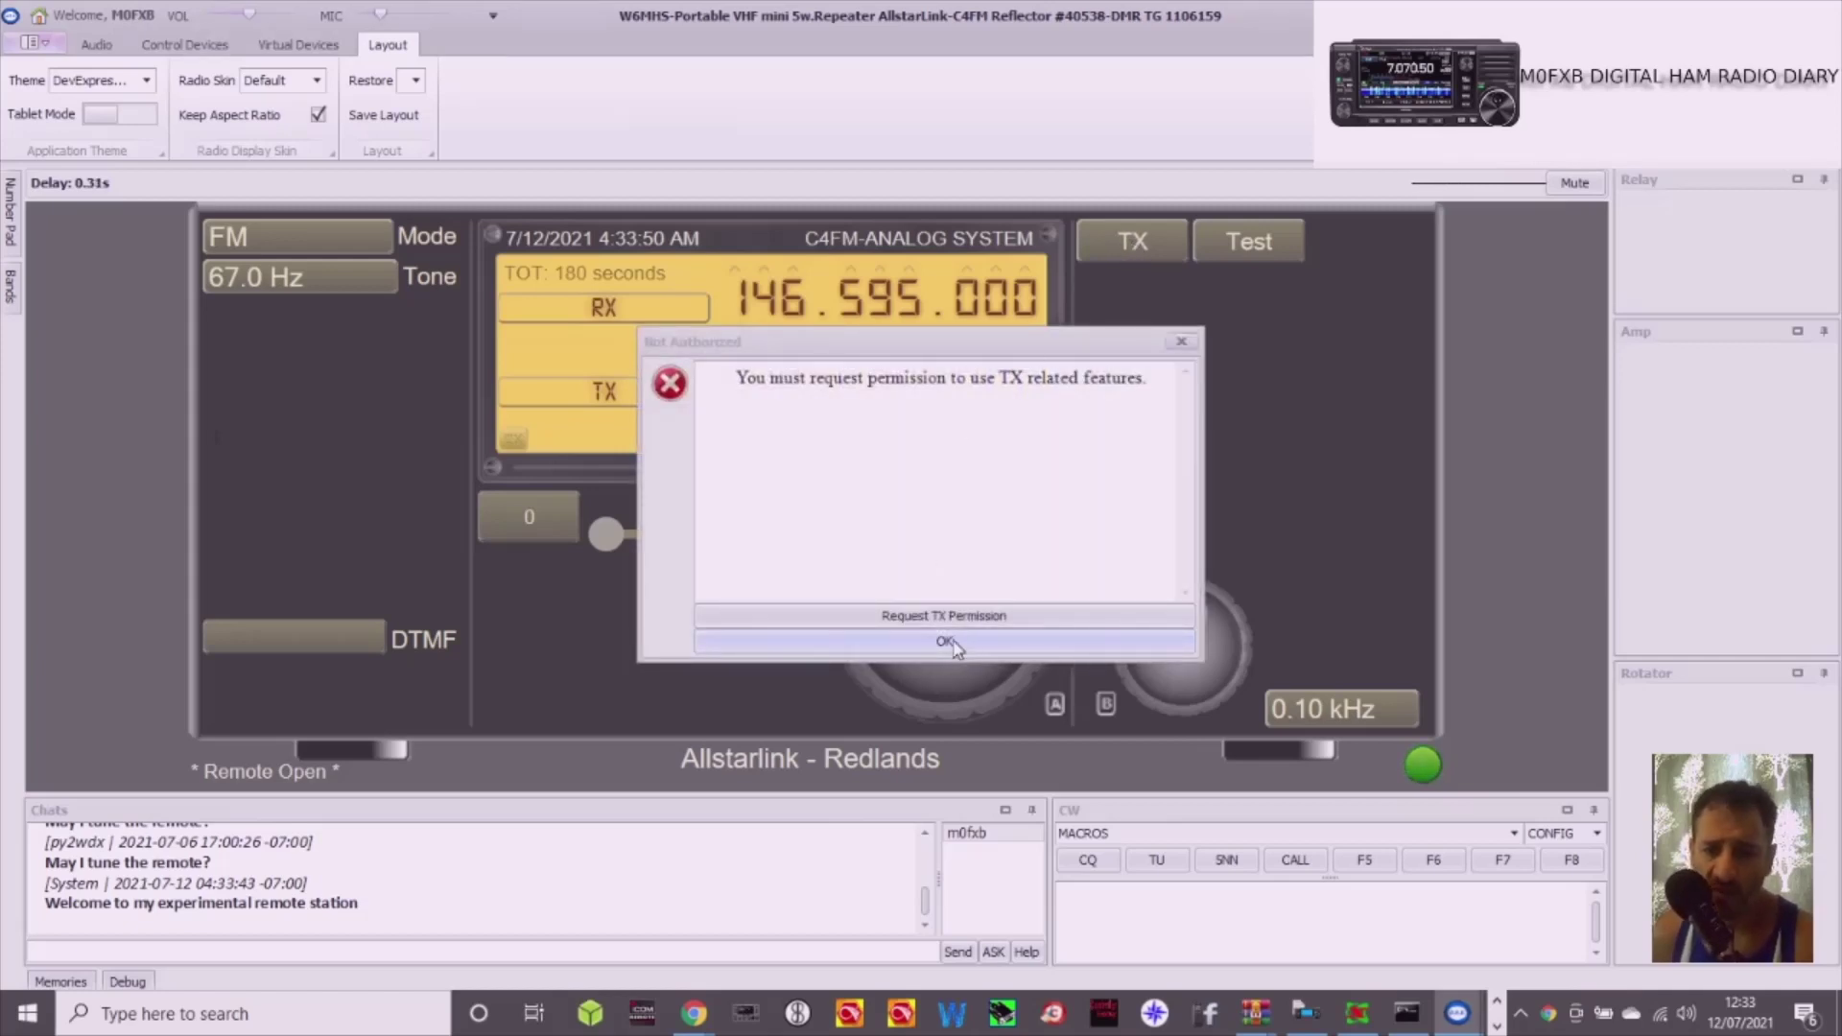
{"action": "left_click", "coordinate": [935, 616]}
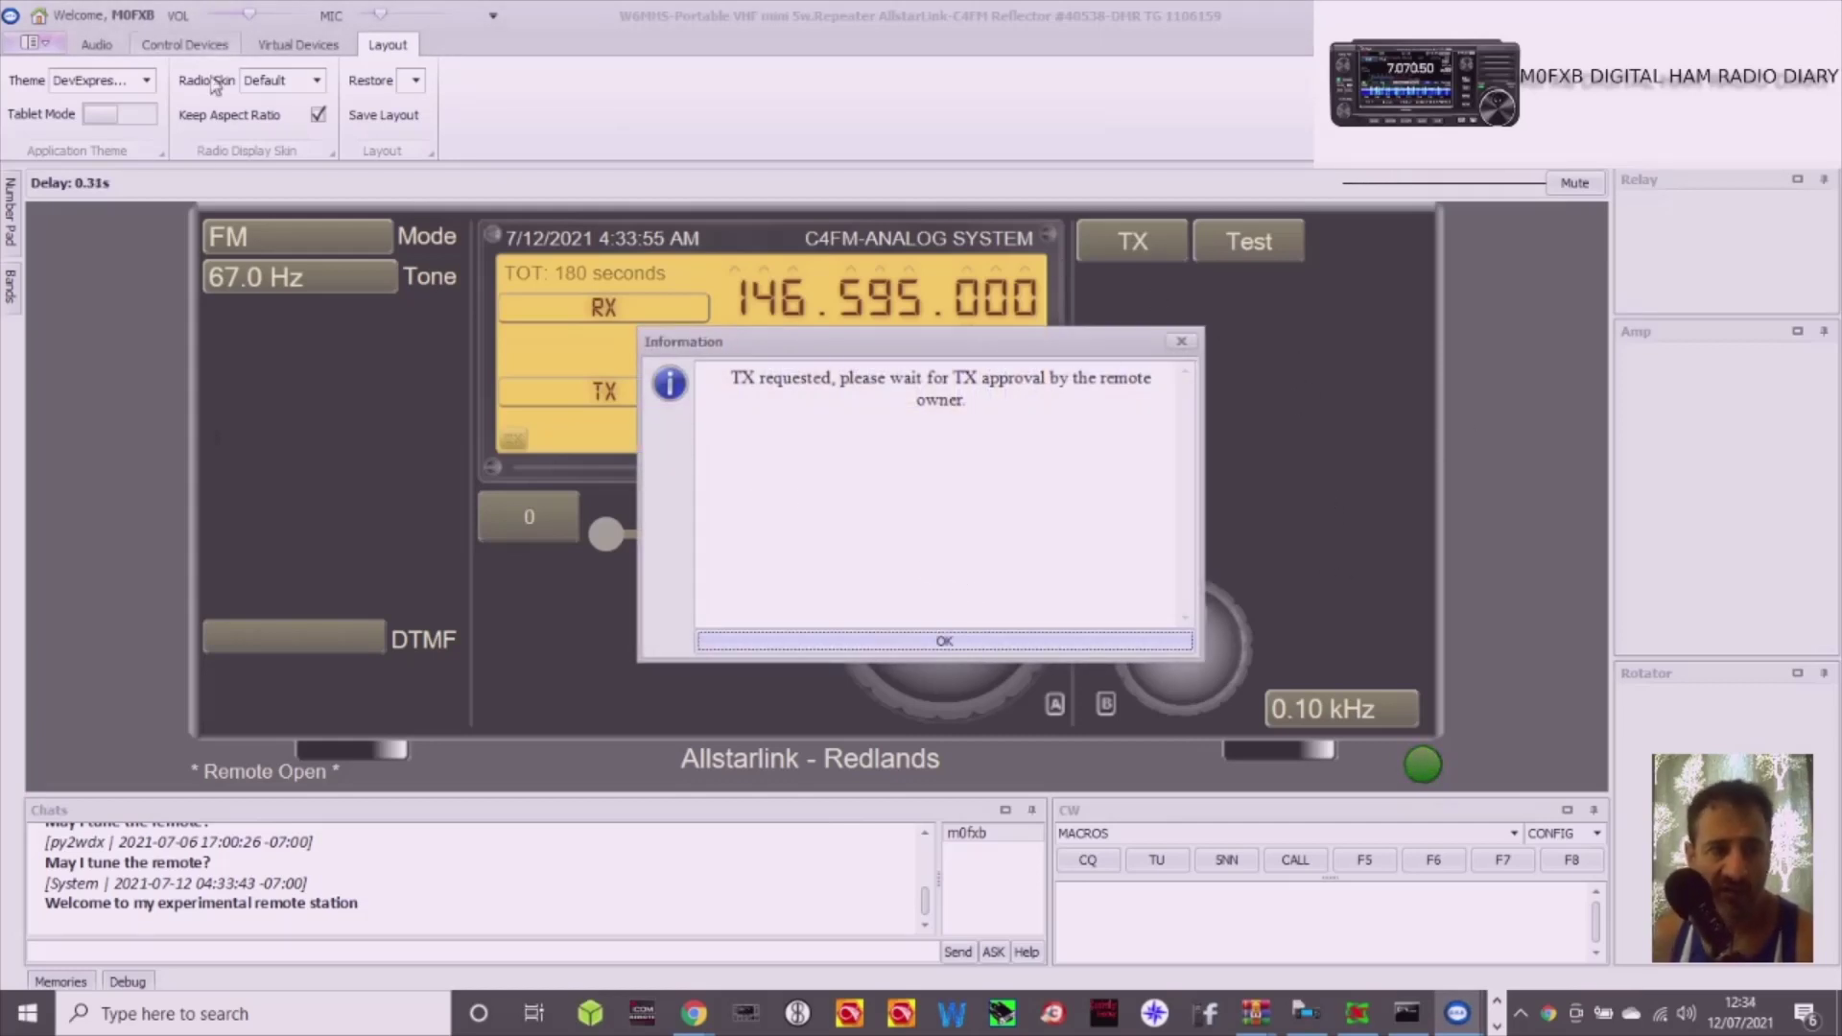
Disconnect from W6MHS and close the transmit request notice
{"action": "left_click", "coordinate": [31, 43]}
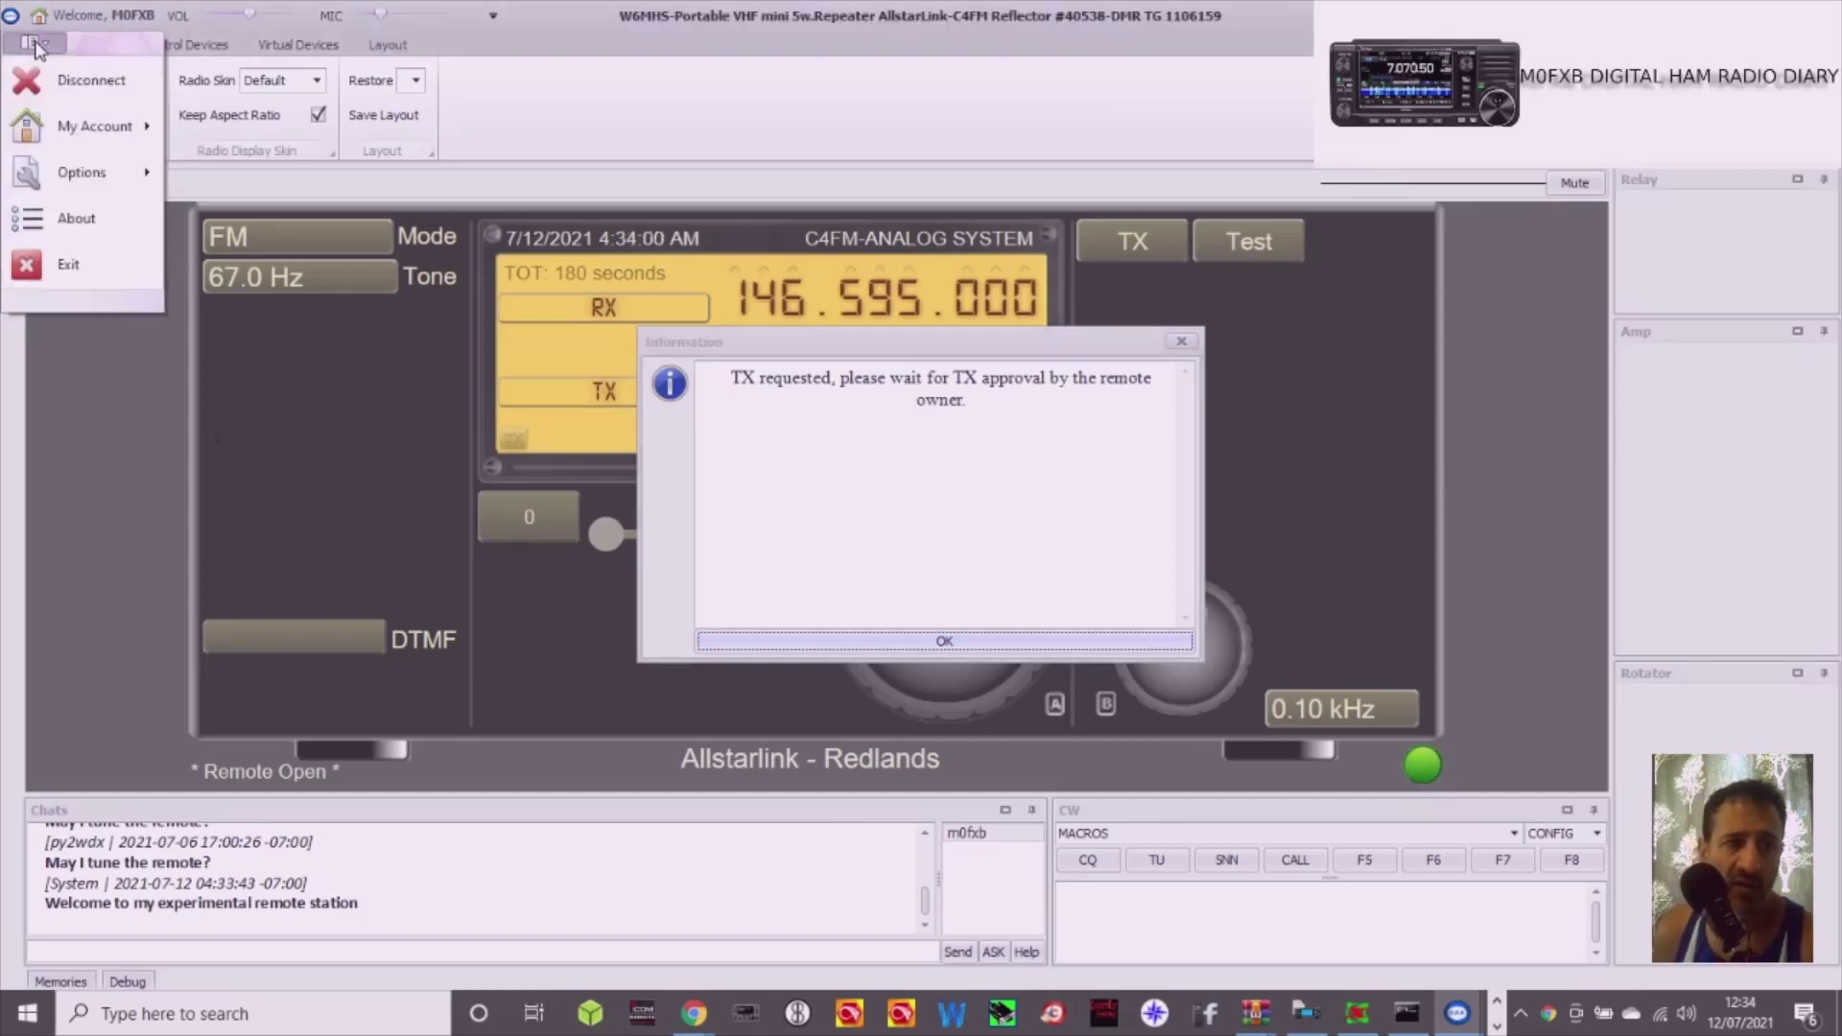
{"action": "left_click", "coordinate": [84, 81]}
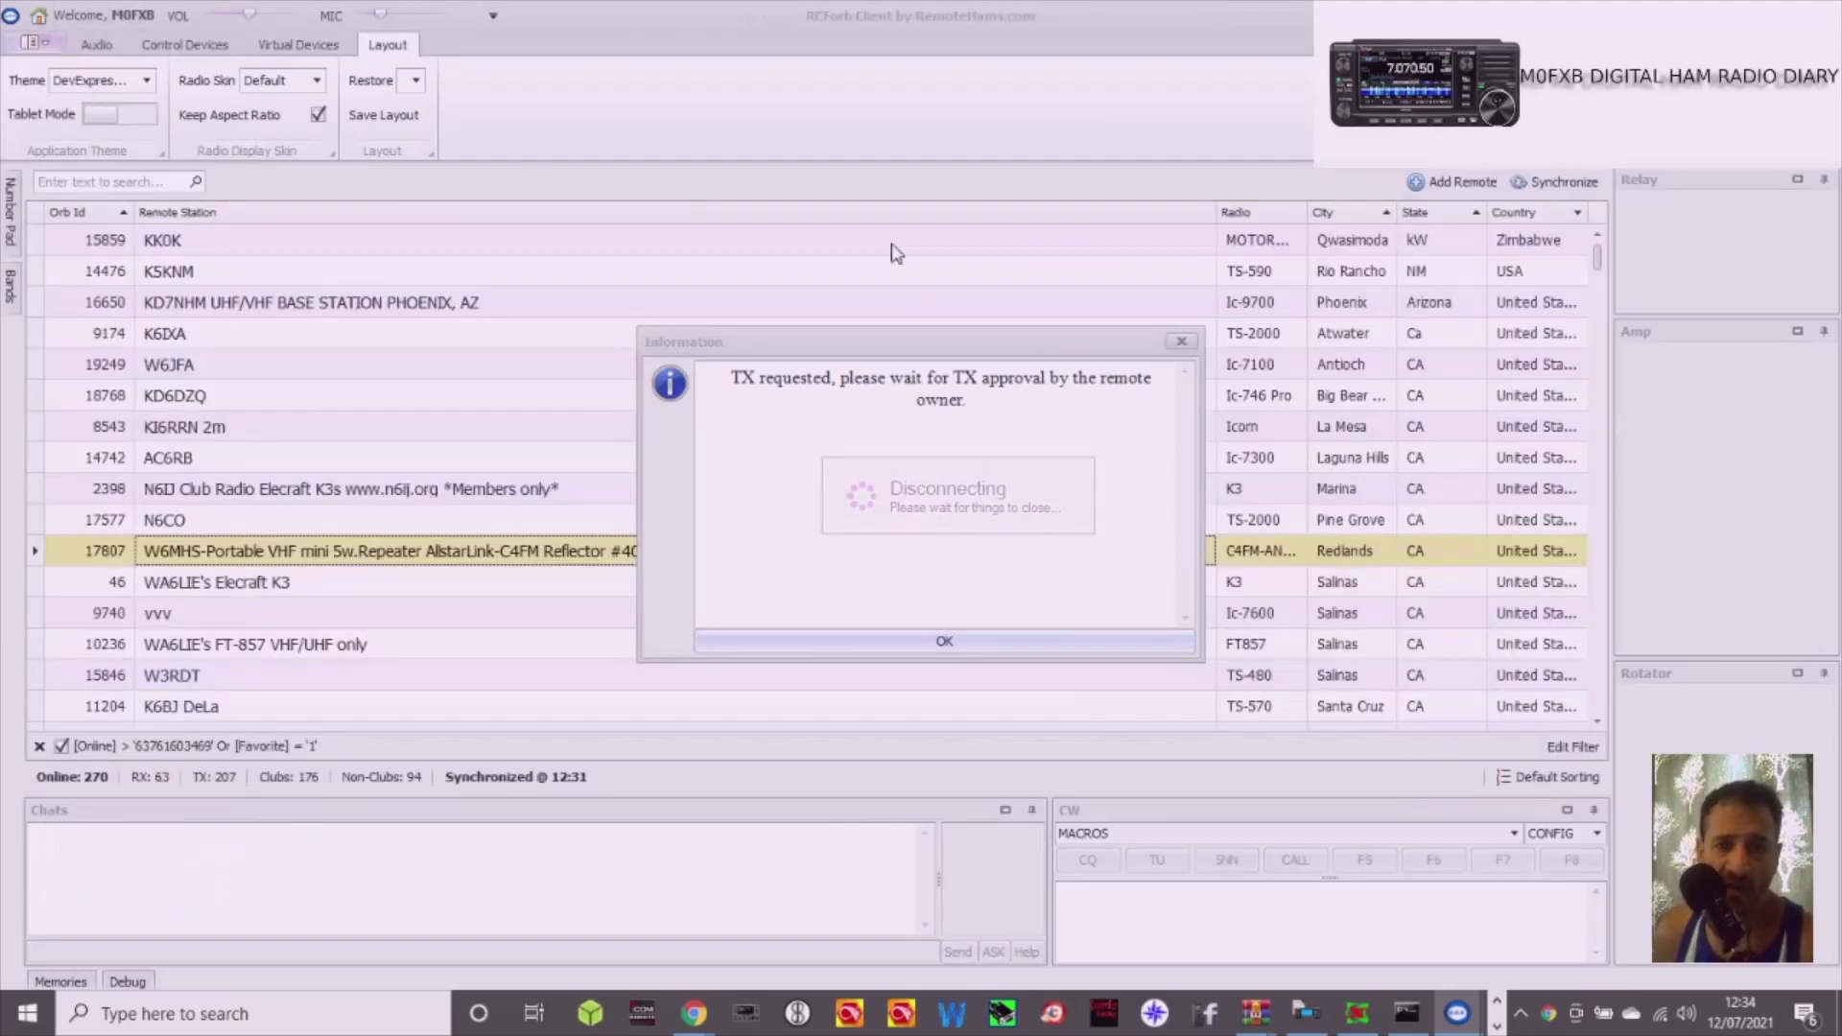
{"action": "left_click", "coordinate": [1180, 343]}
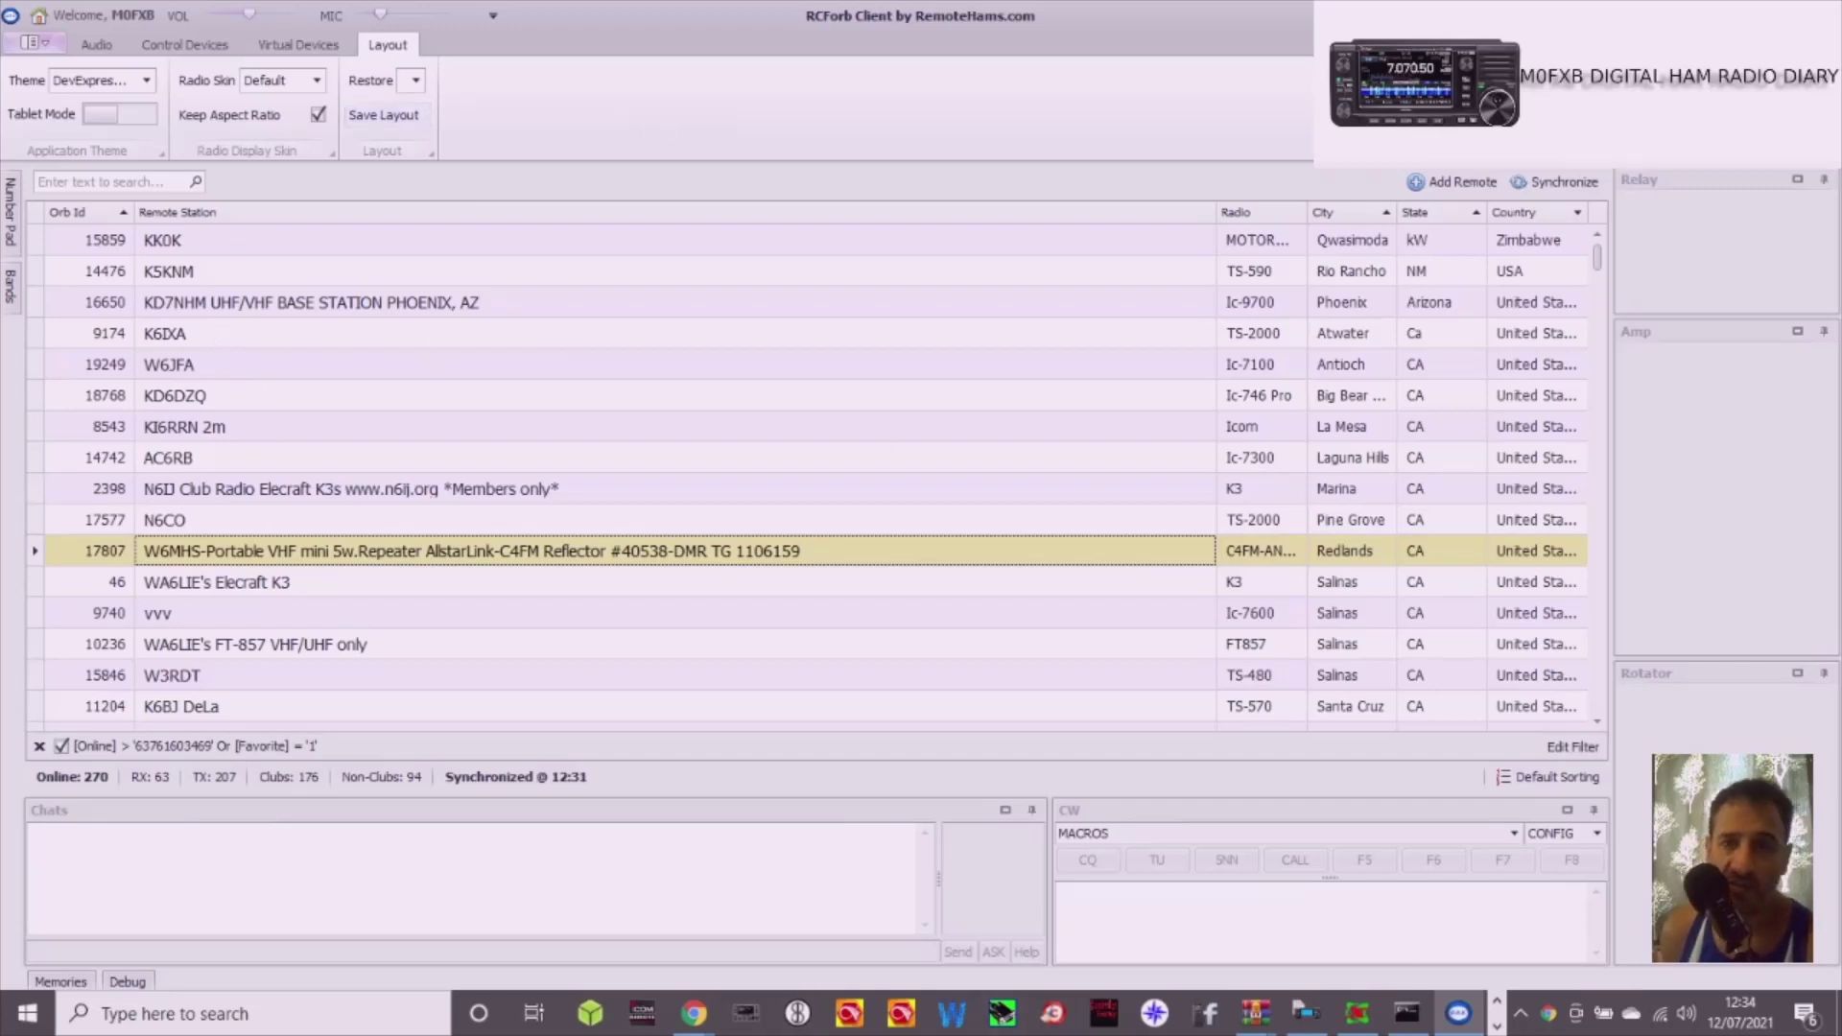
Quit RCForb Client and download the RCForb_0.7.7828.exe server installer
{"action": "left_click", "coordinate": [32, 44]}
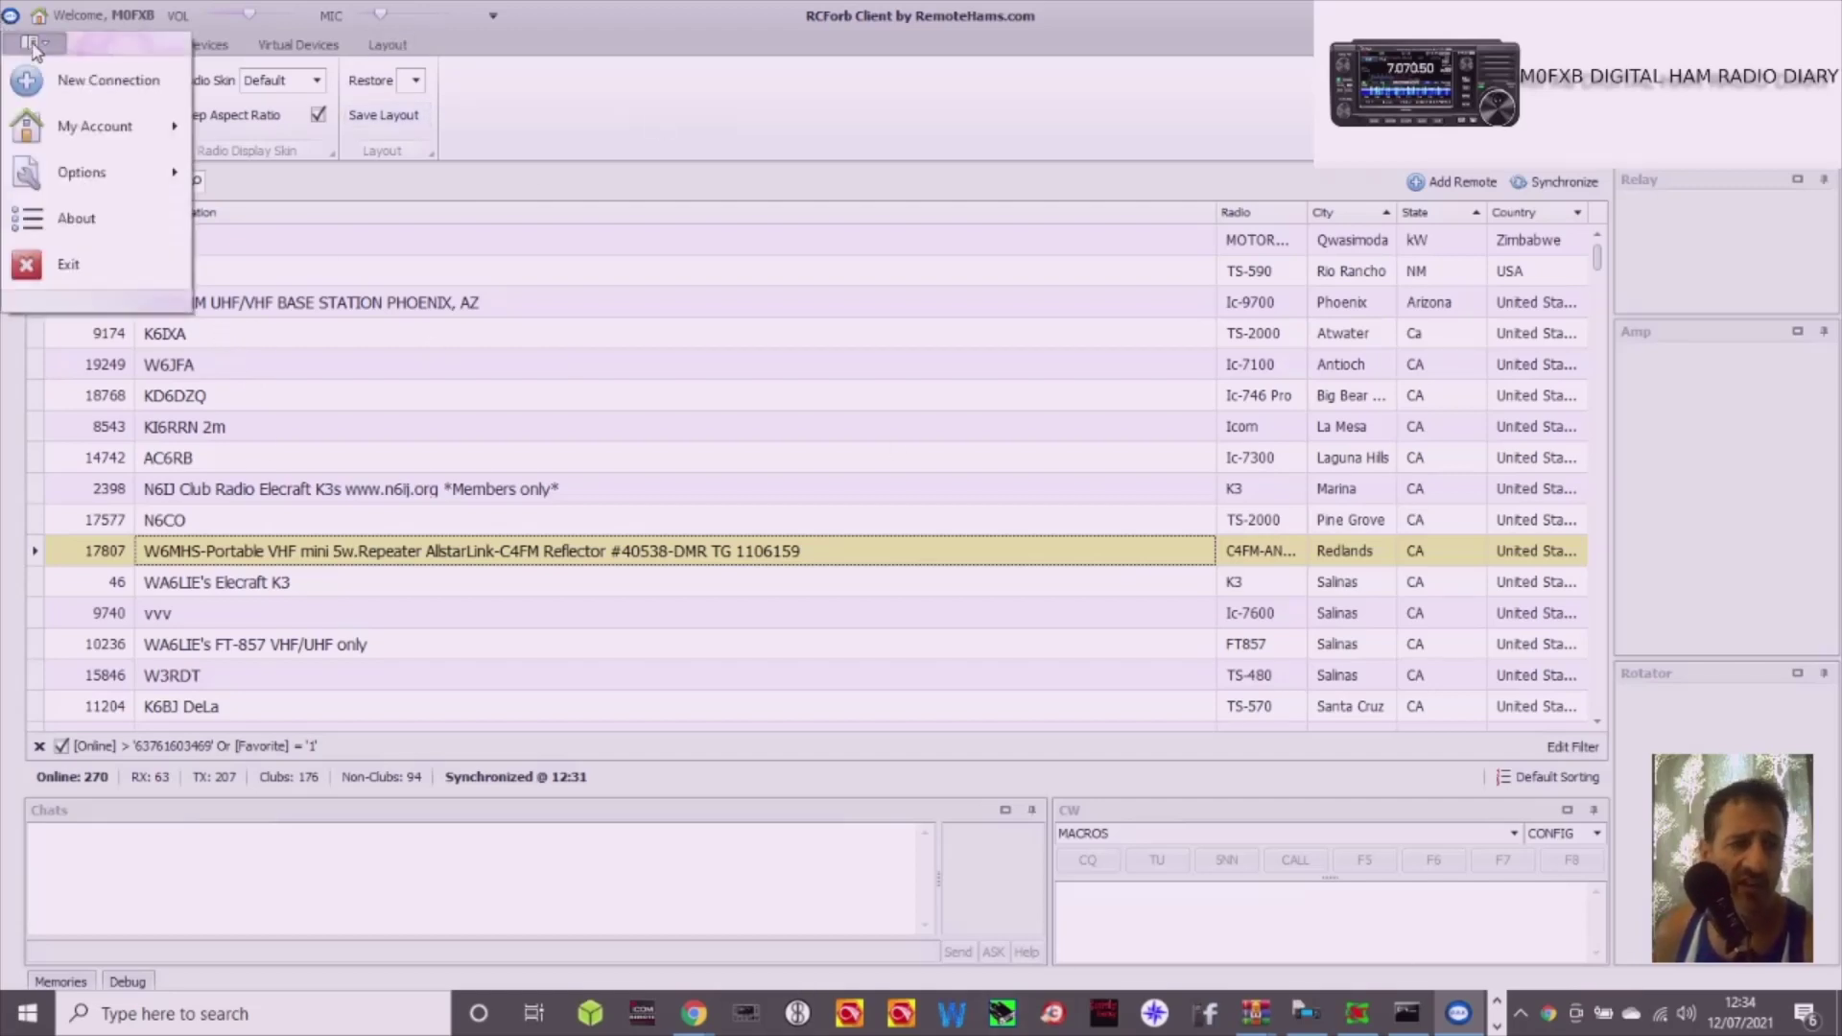
{"action": "left_click", "coordinate": [108, 272]}
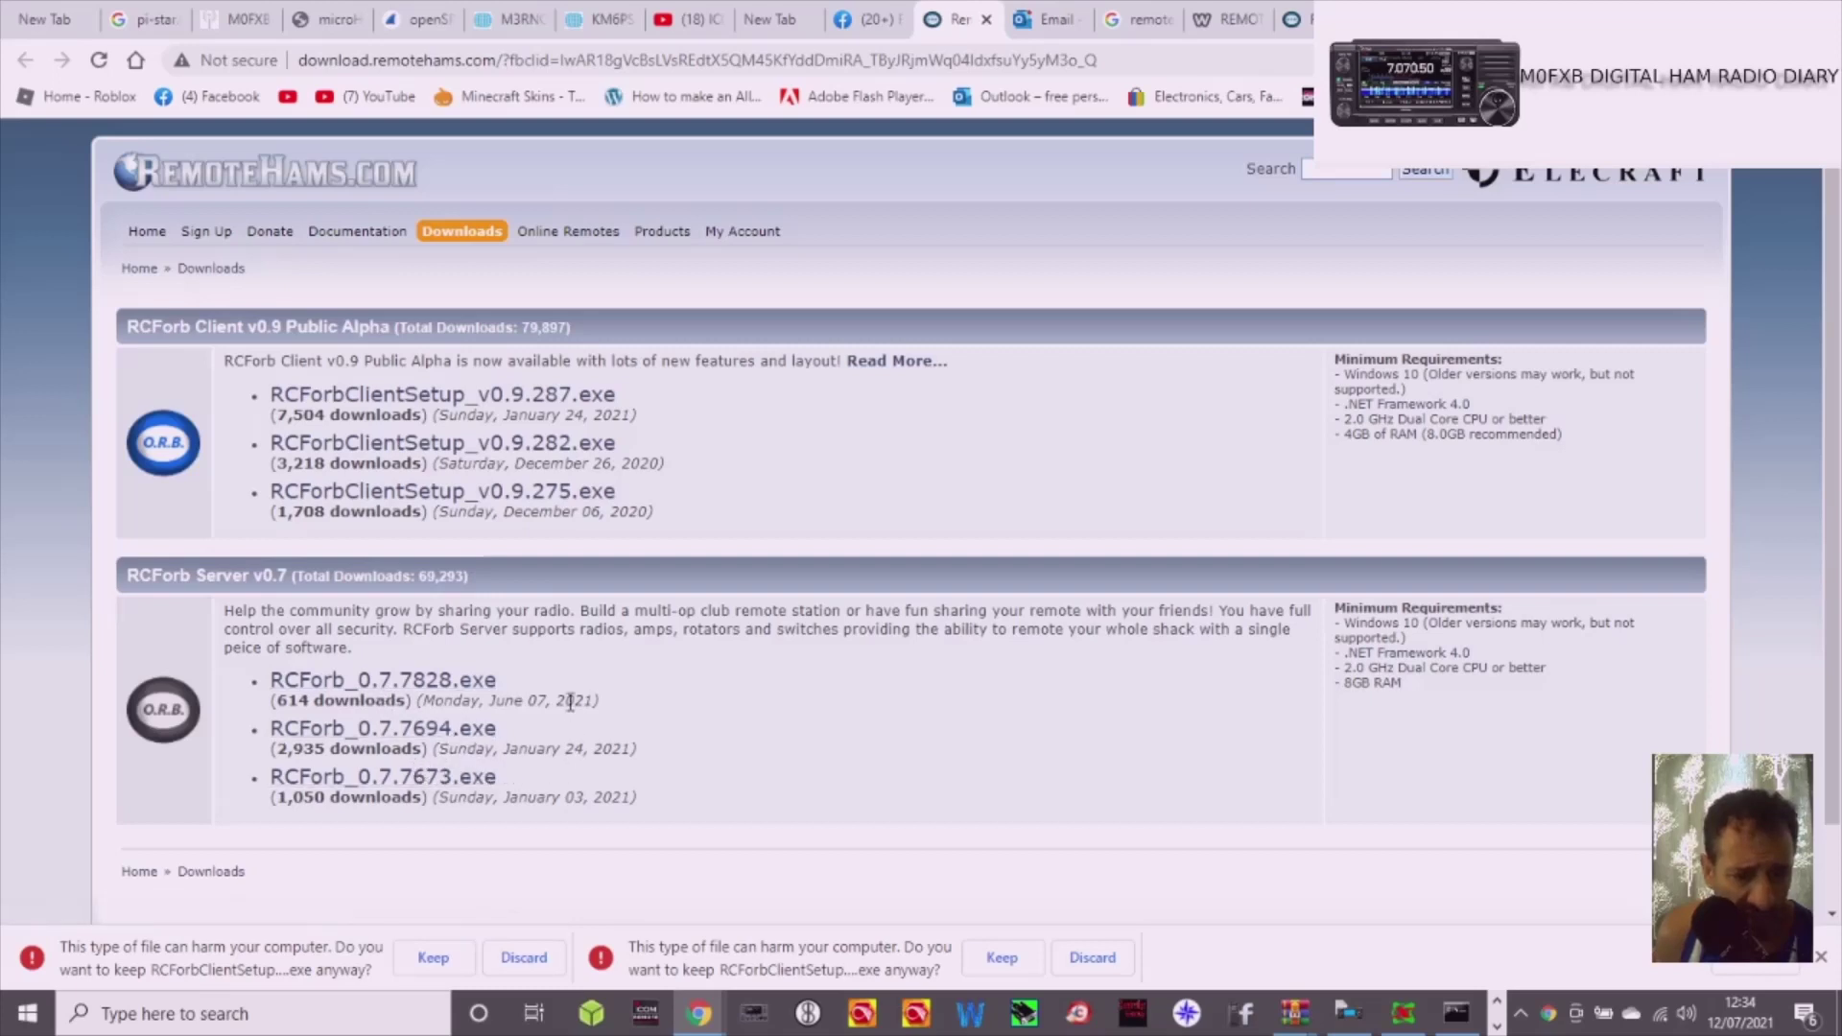
{"action": "left_click", "coordinate": [407, 683]}
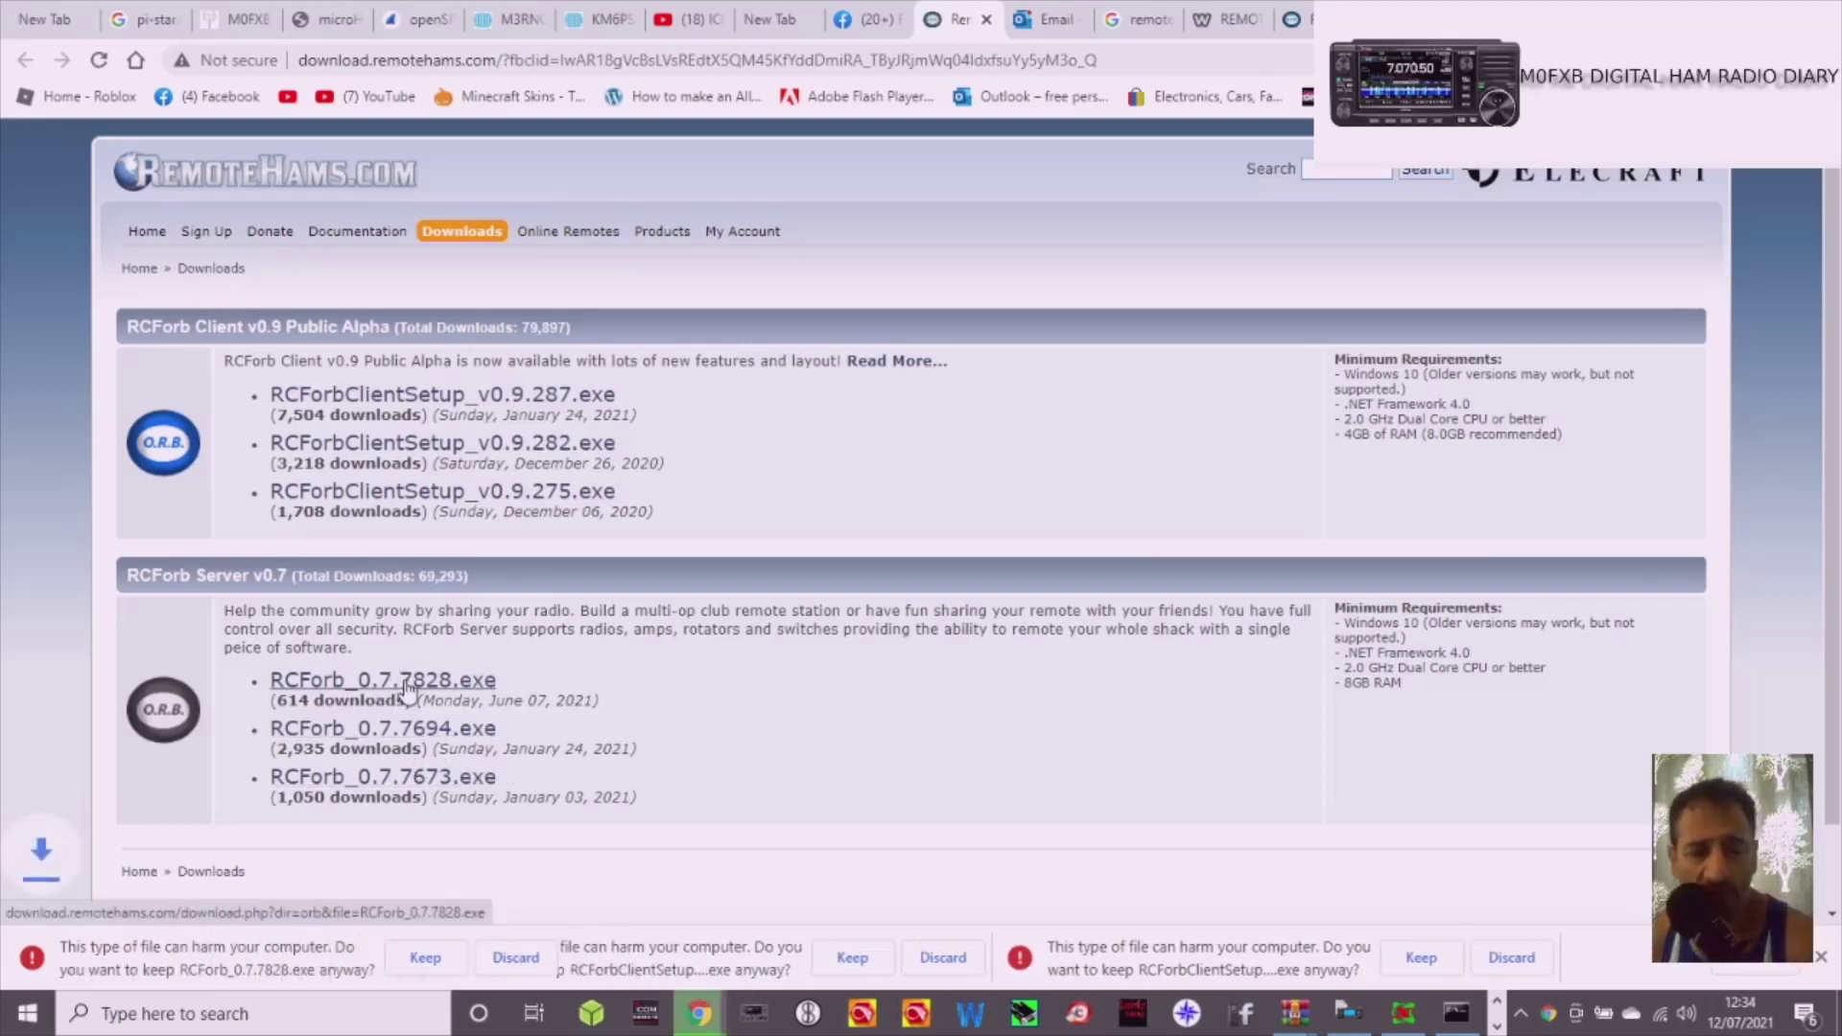
Keep the downloaded installer and run it anyway past the SmartScreen warning
{"action": "left_click", "coordinate": [425, 957]}
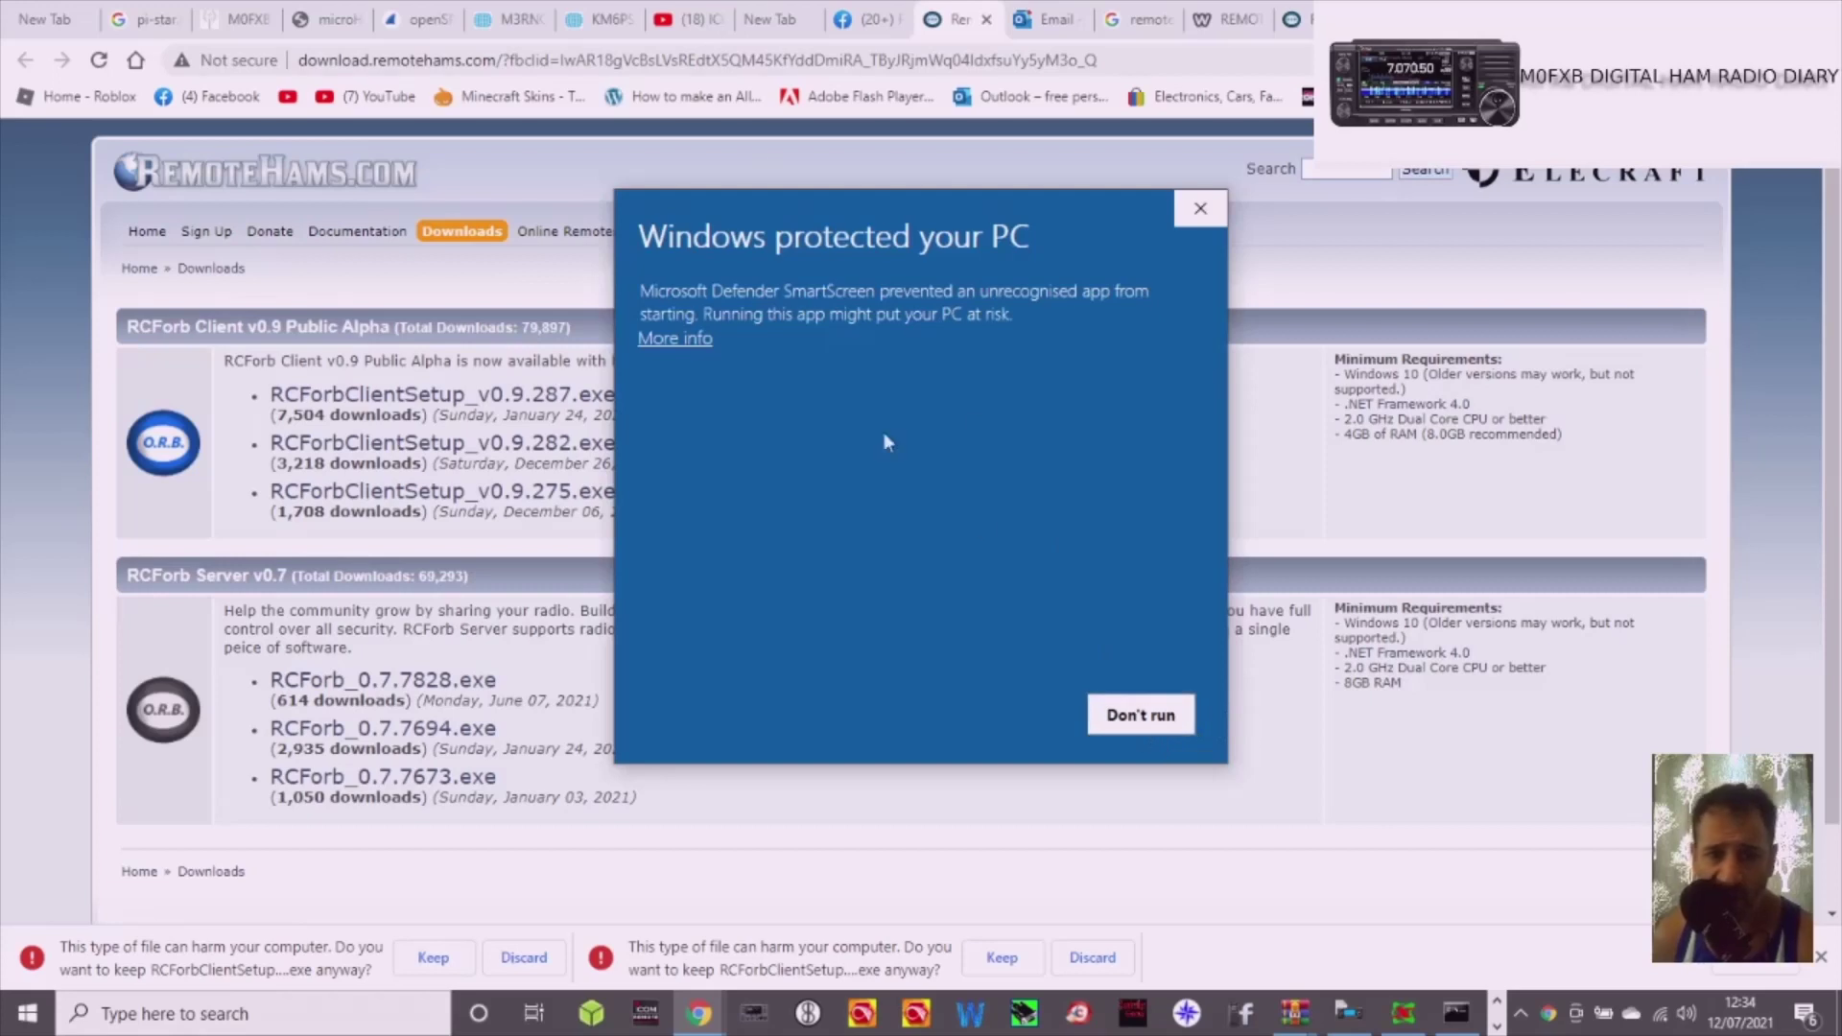
{"action": "left_click", "coordinate": [677, 344]}
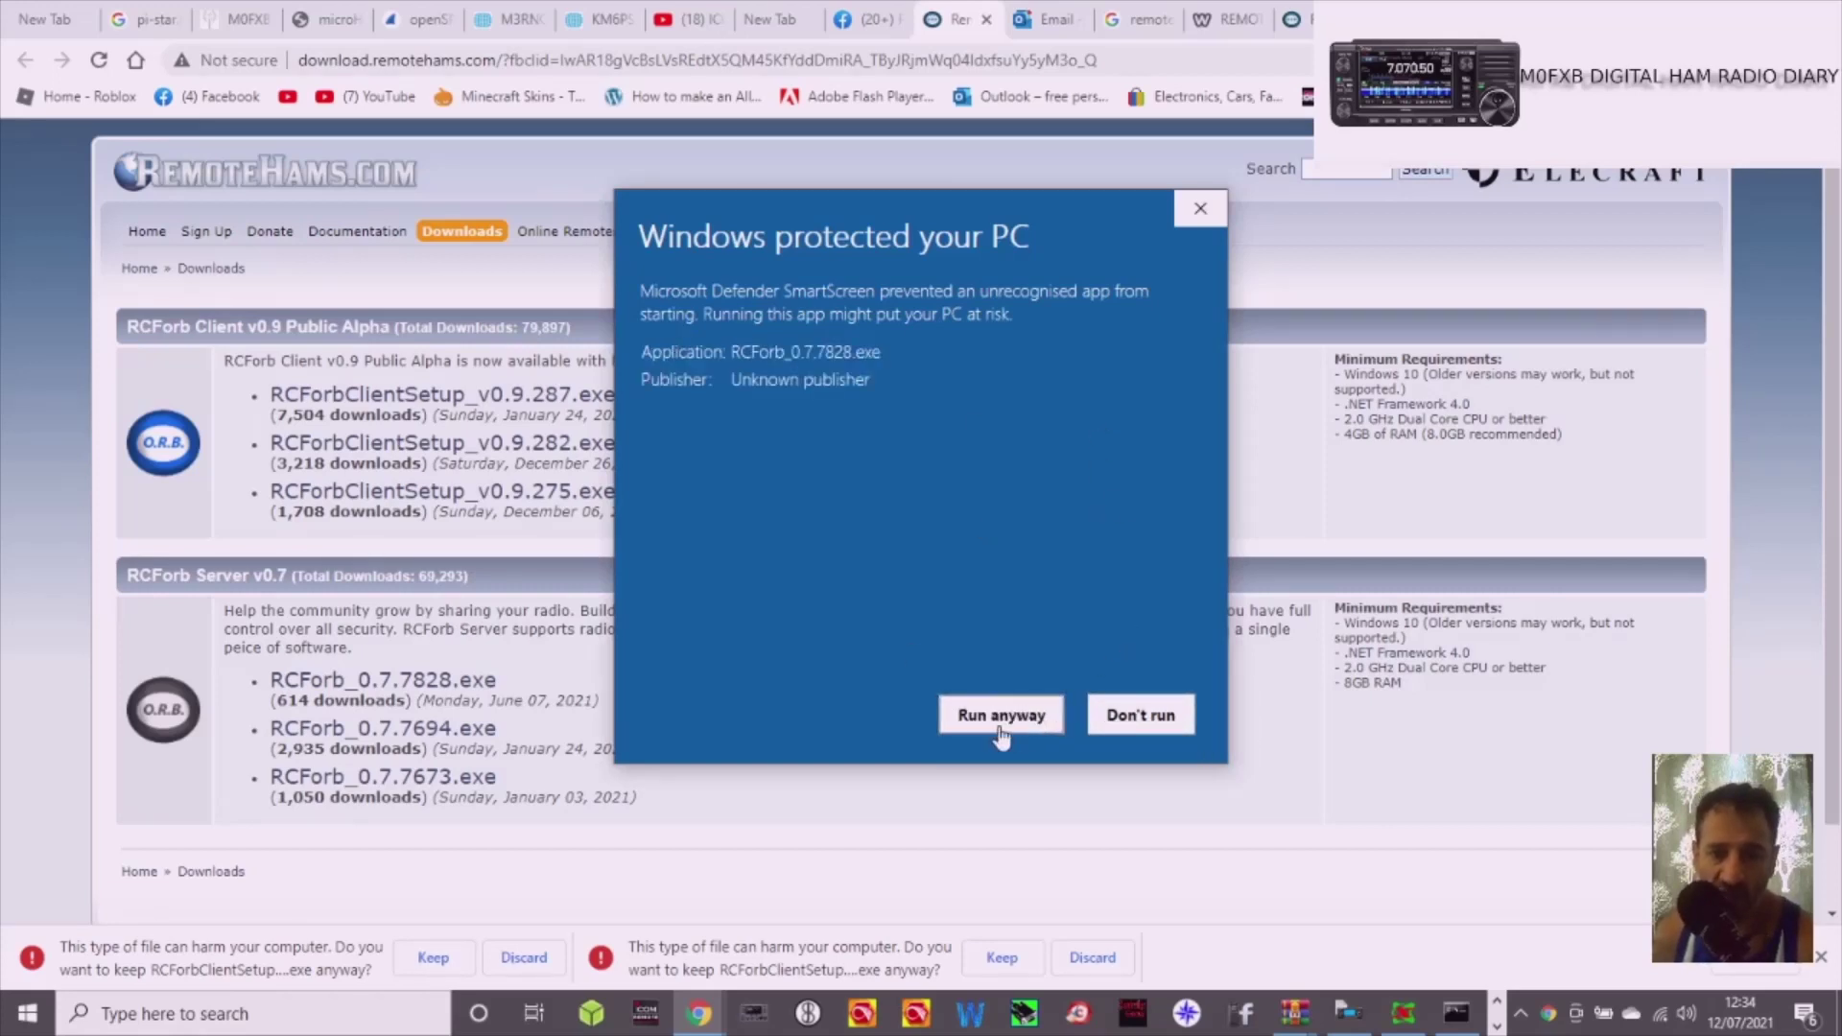
{"action": "left_click", "coordinate": [1001, 716]}
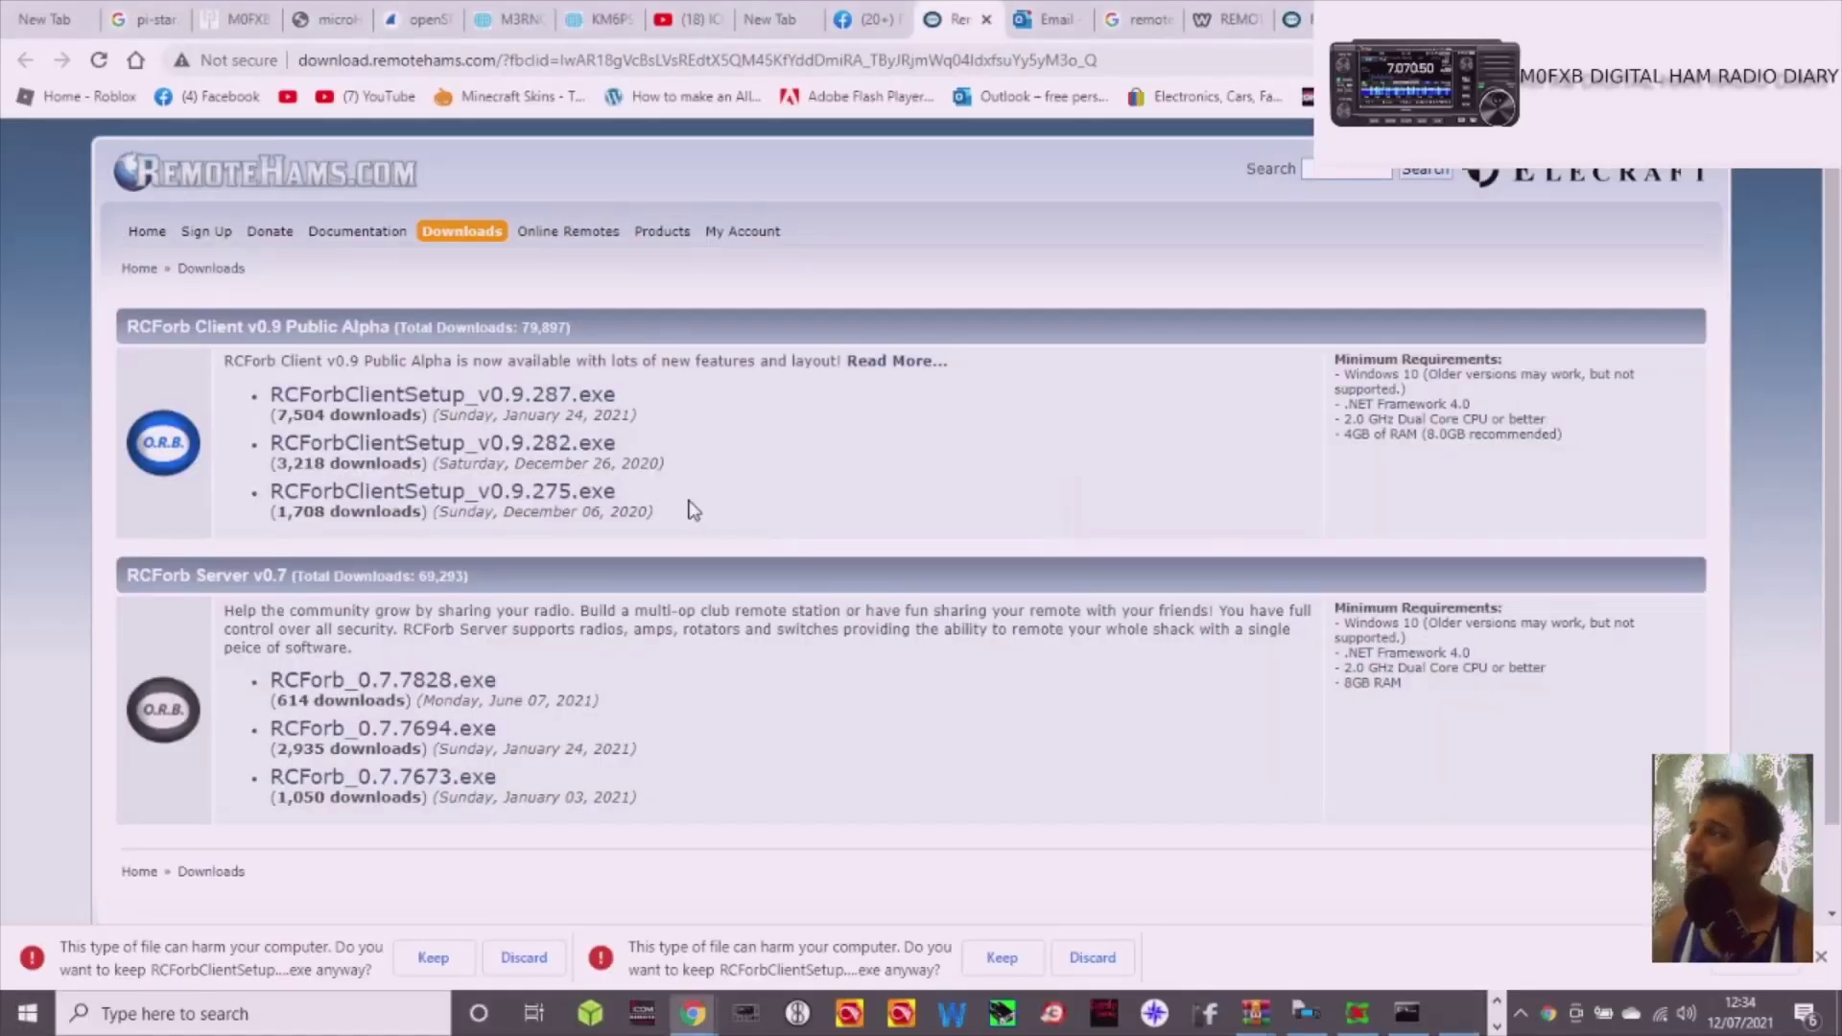
Accept the license, install RCForb Server at the default location, and finish with Start RCForb (Server) checked
{"action": "left_click", "coordinate": [668, 637]}
{"action": "left_click", "coordinate": [1048, 691]}
{"action": "left_click", "coordinate": [1047, 691]}
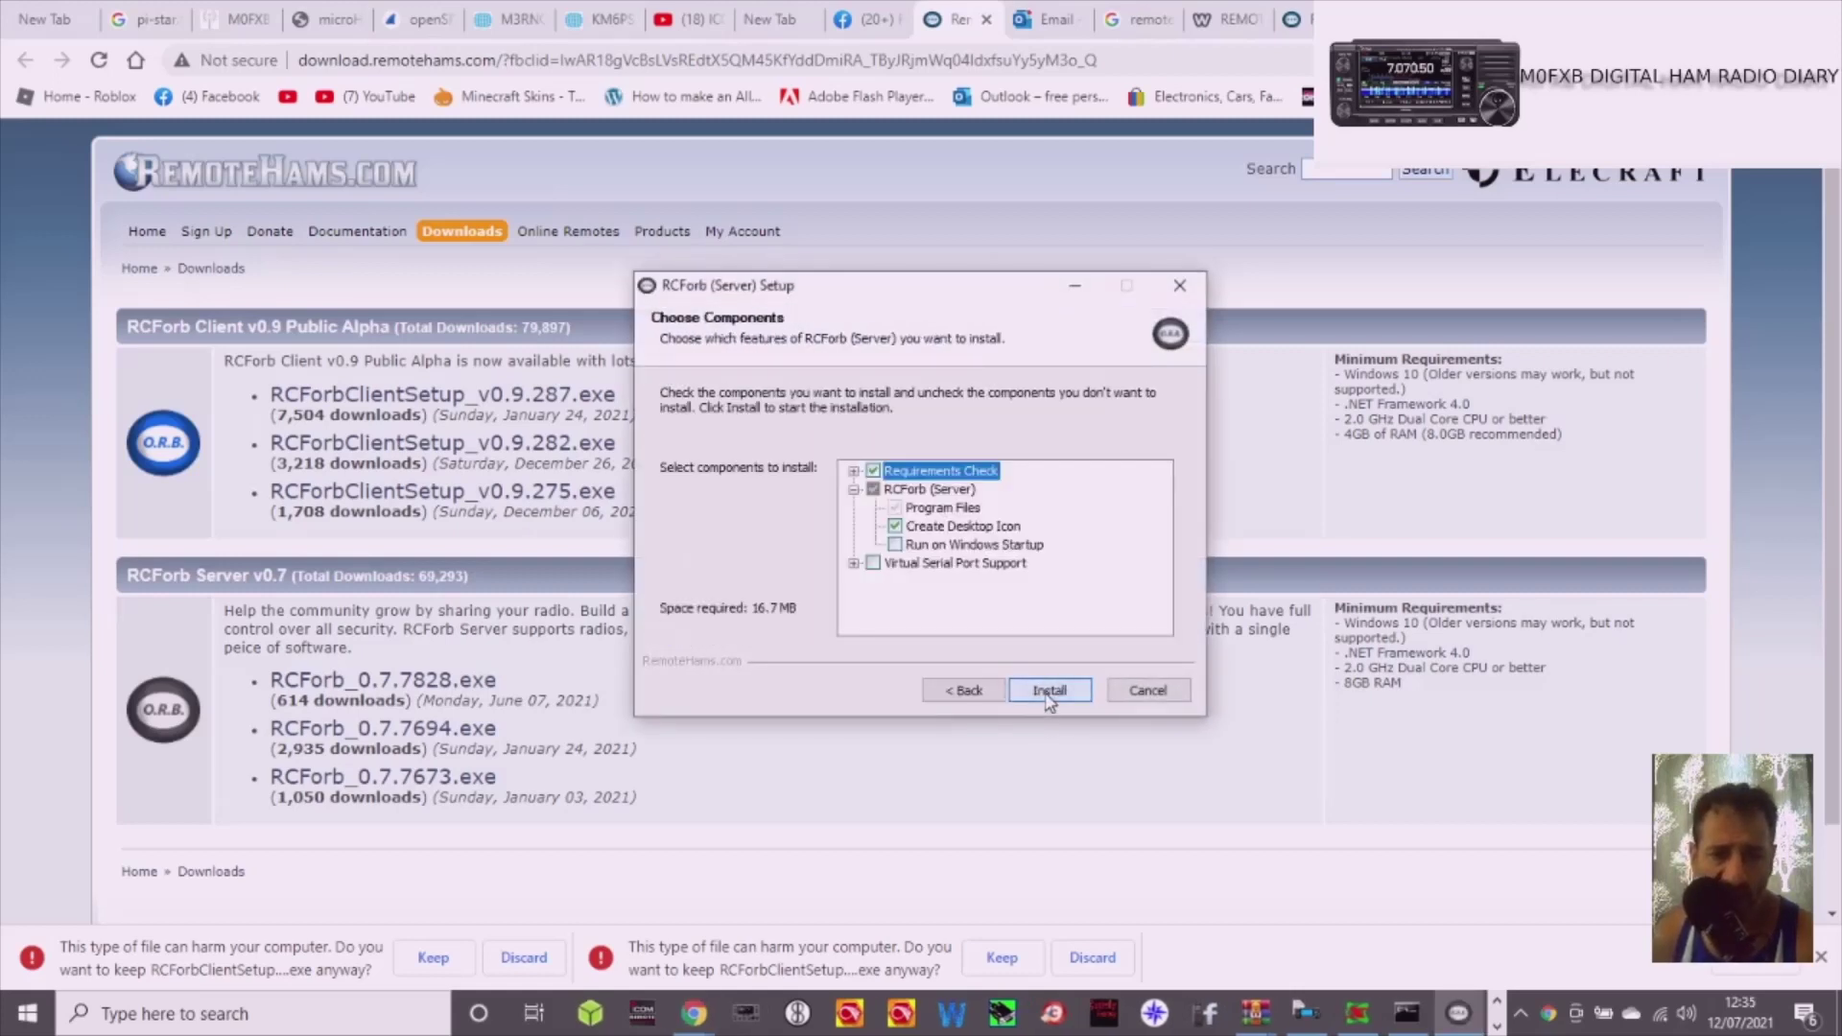
{"action": "left_click", "coordinate": [1049, 691]}
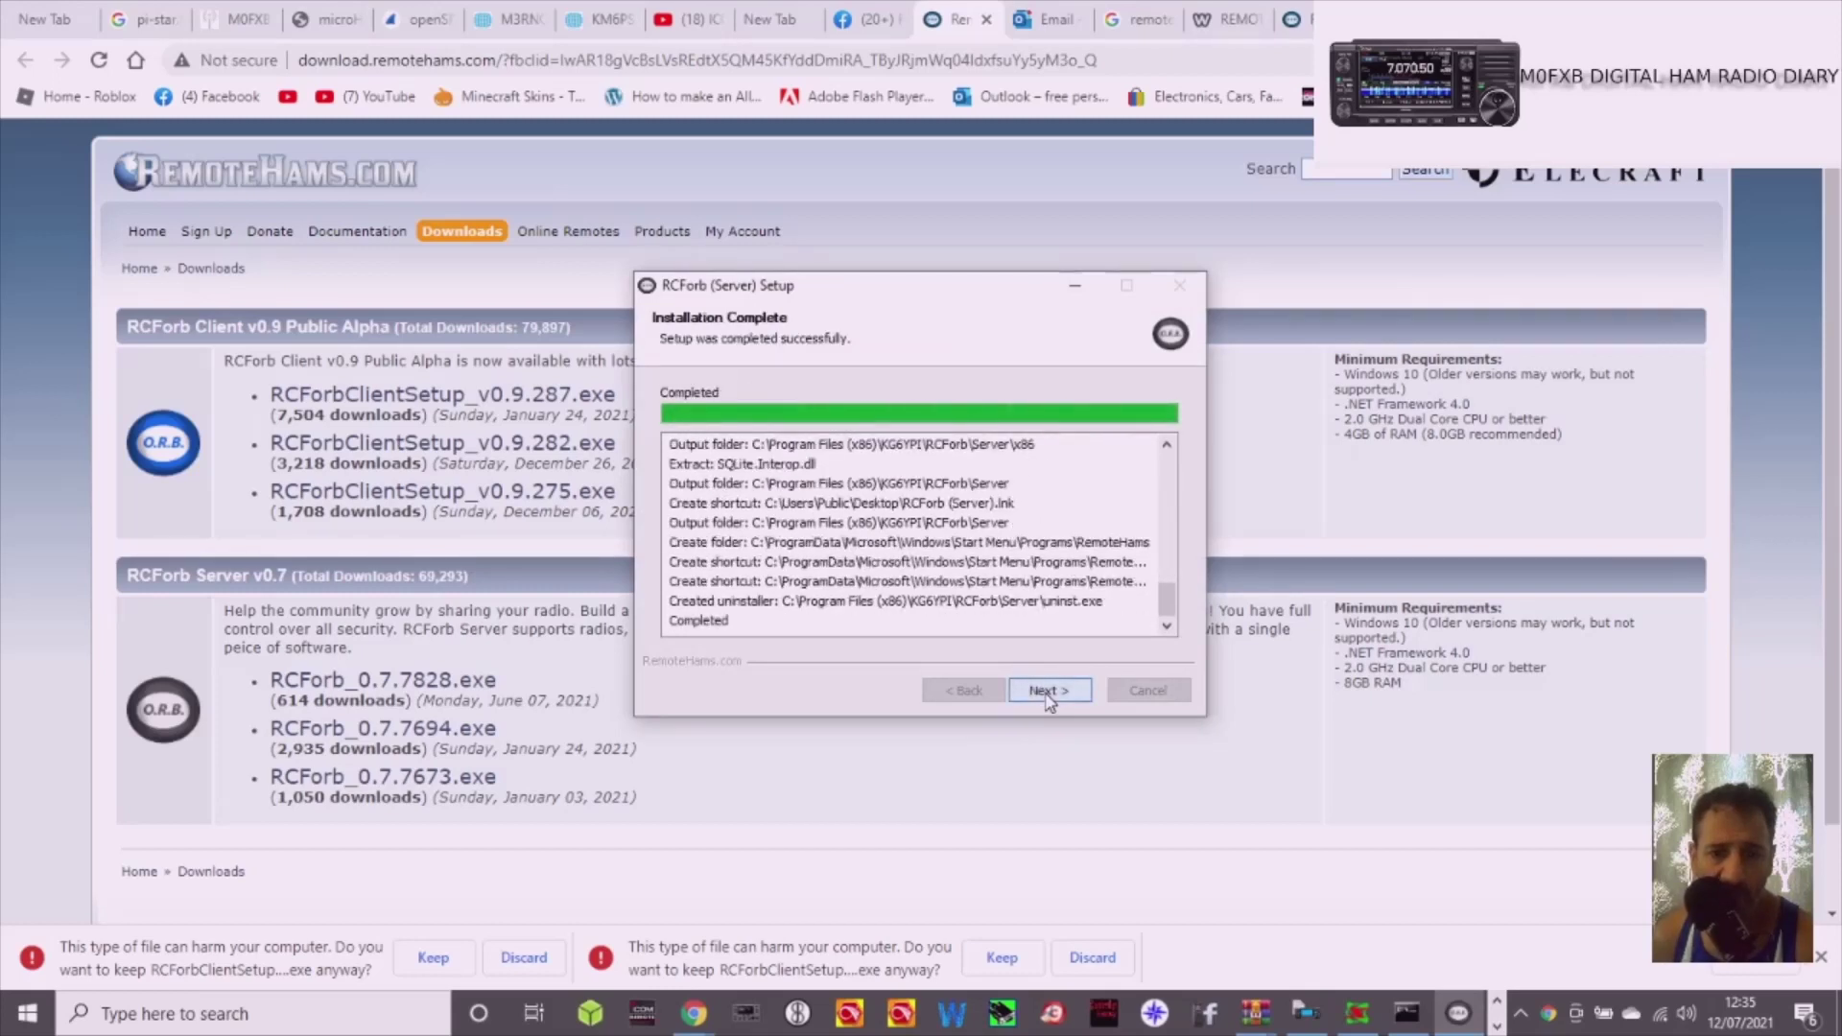
{"action": "left_click", "coordinate": [1048, 693]}
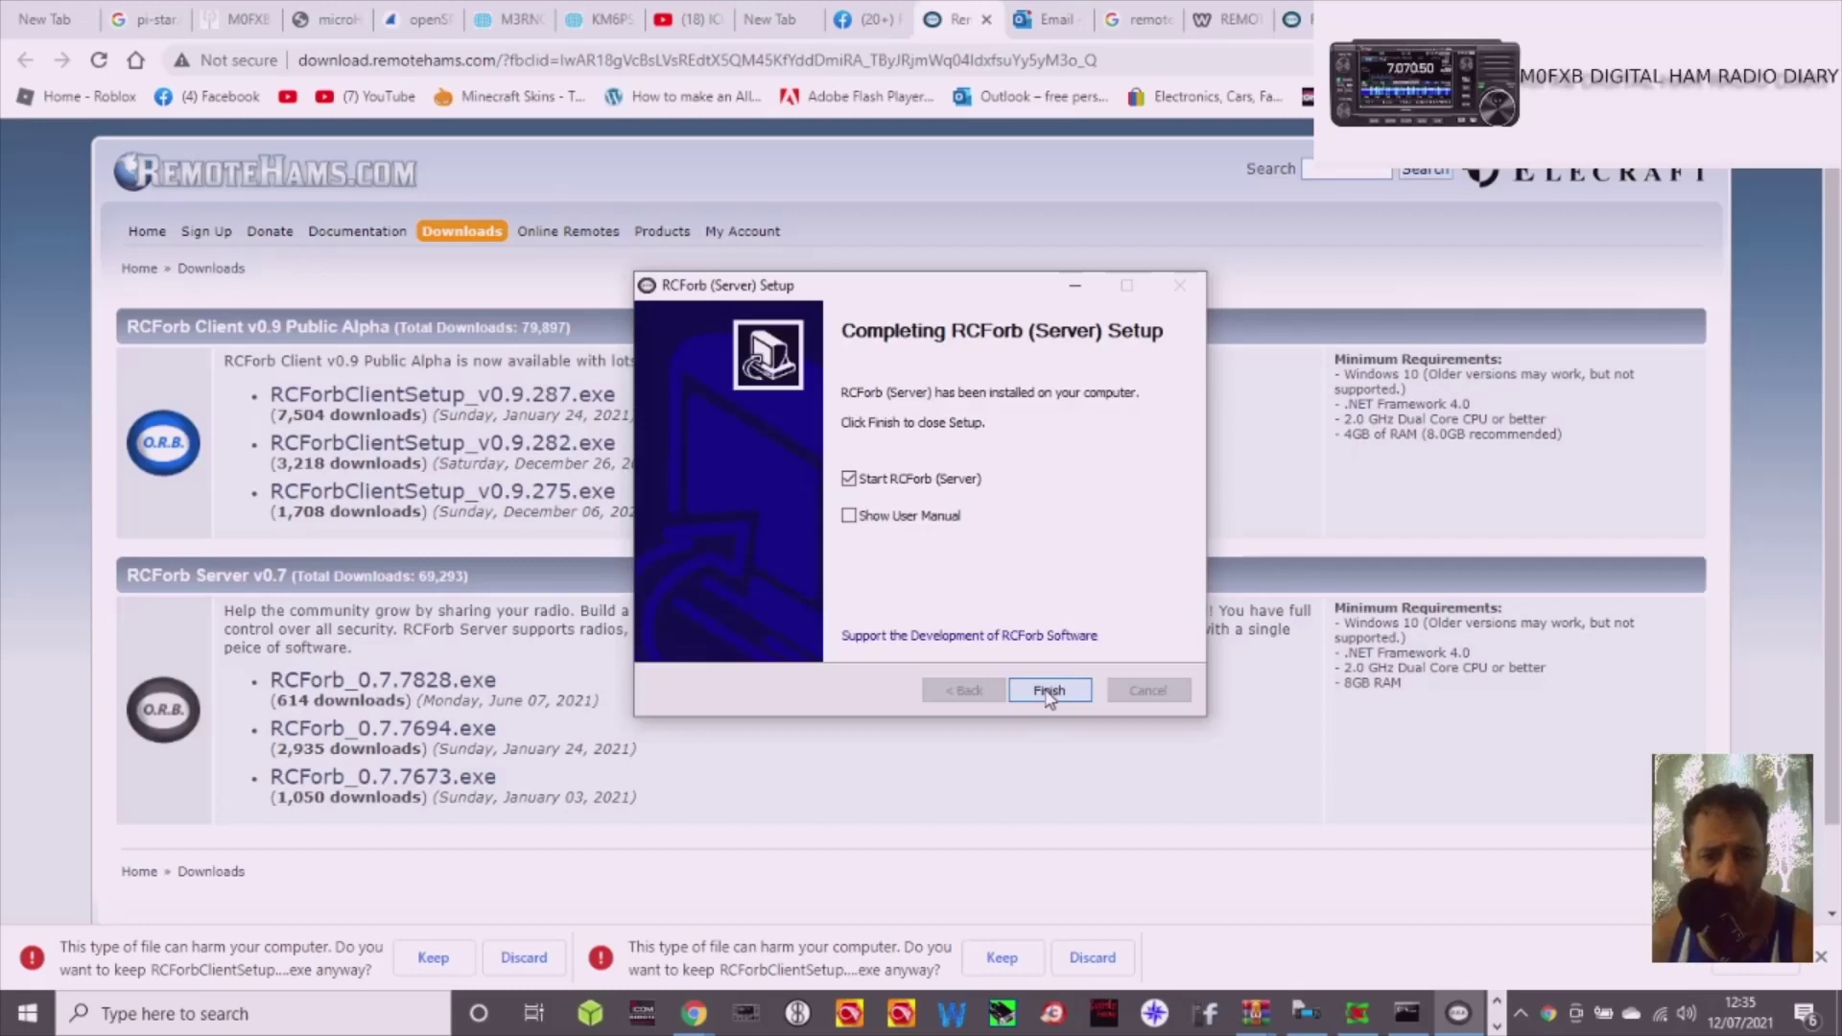
{"action": "left_click", "coordinate": [1048, 691]}
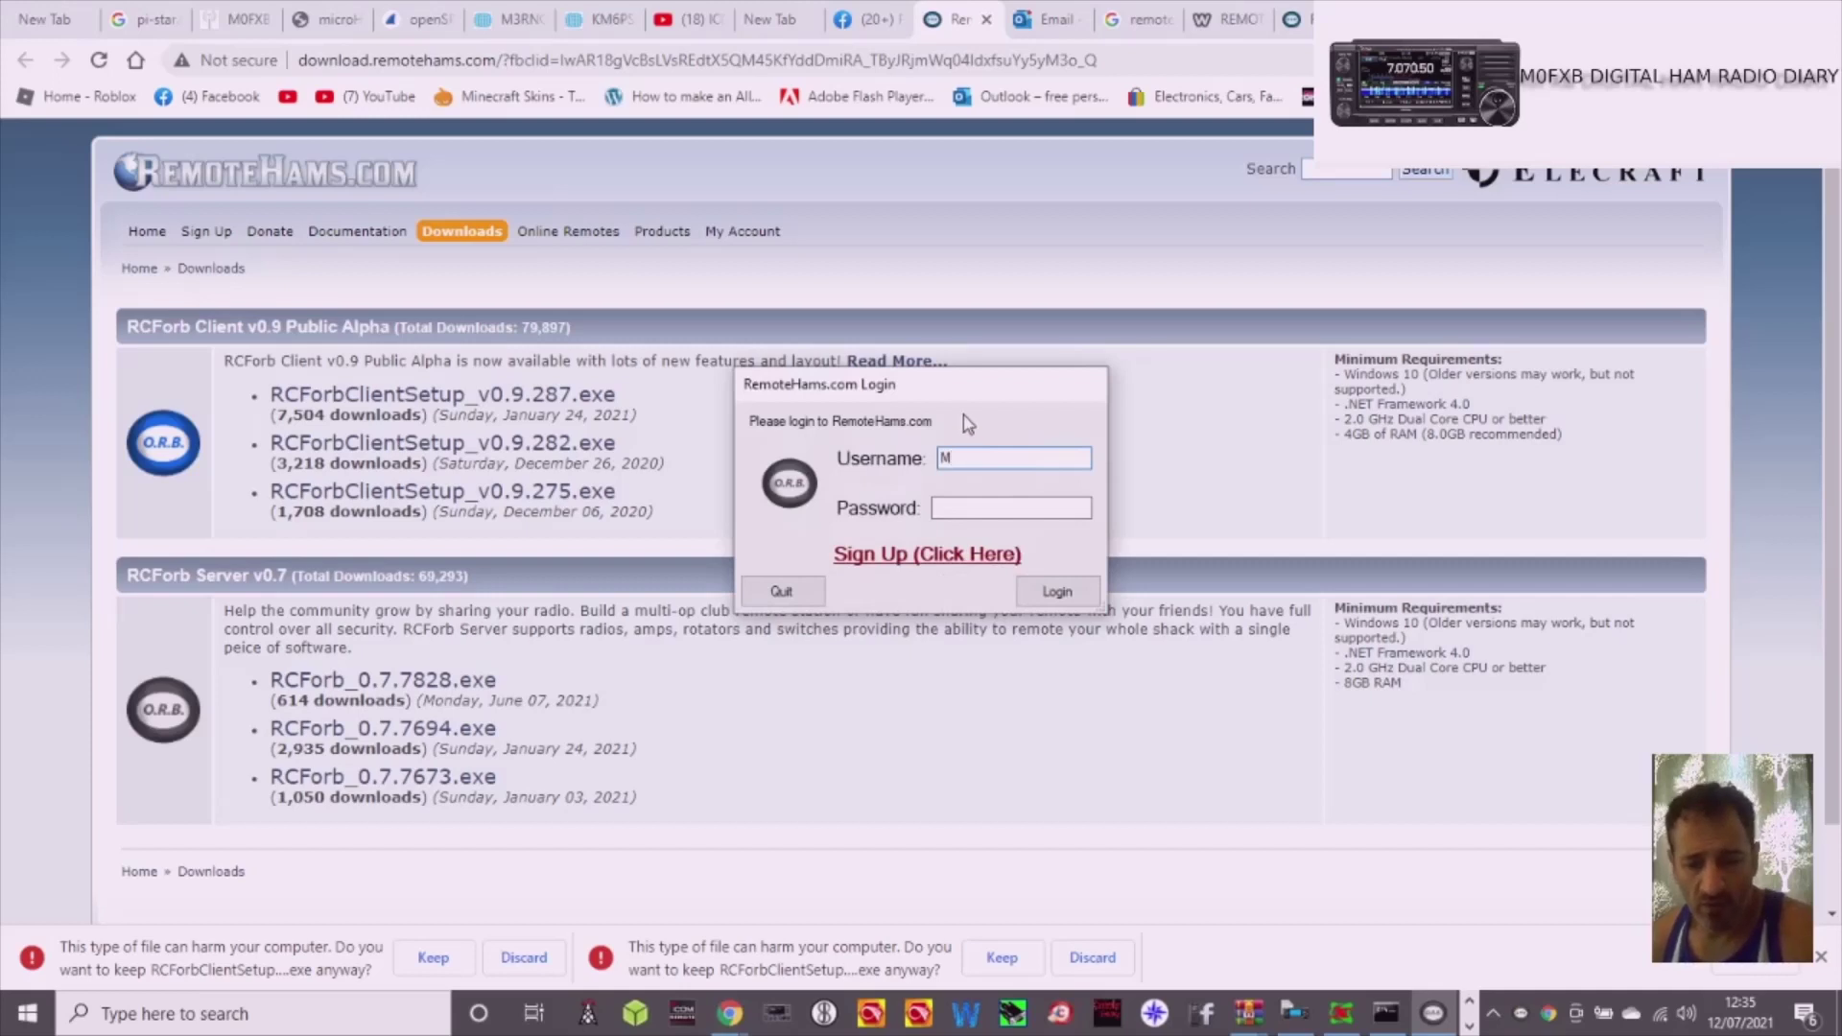
Log in to RemoteHams.com with the account username and password, correcting a username typo
{"action": "type", "text": "M0fxb"}
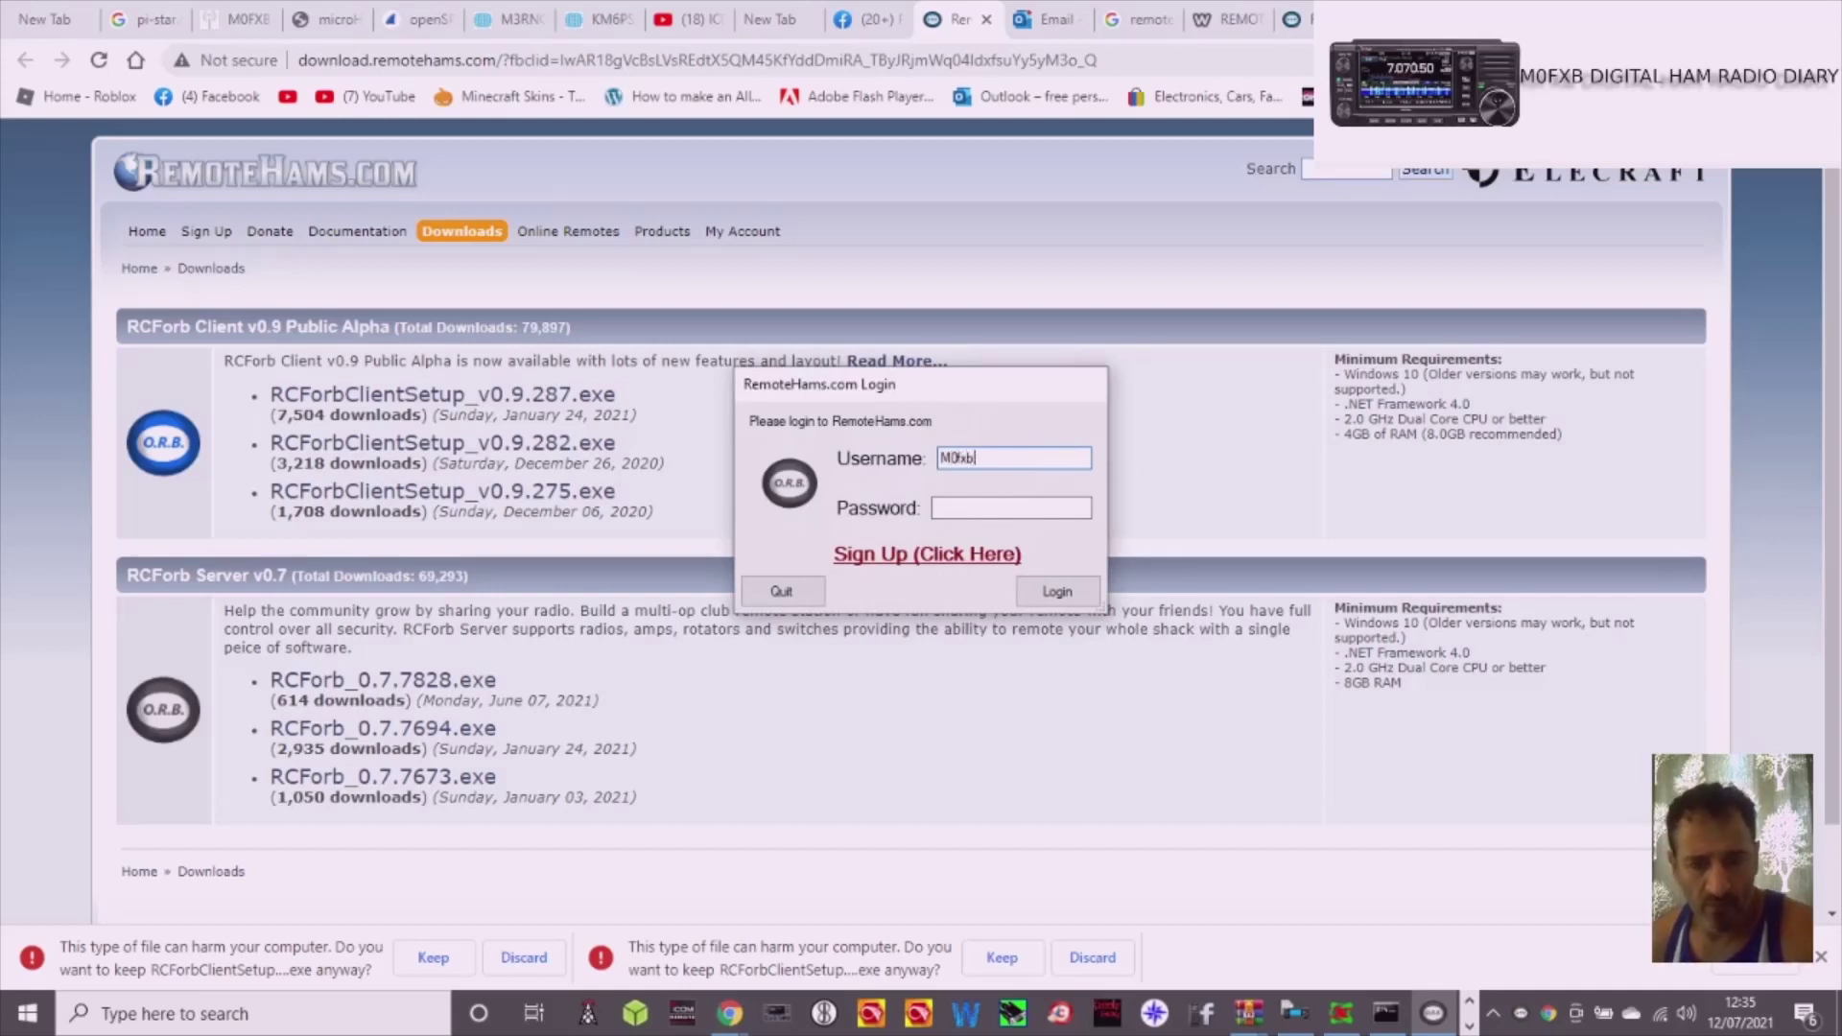
{"action": "key", "text": "BackSpace"}
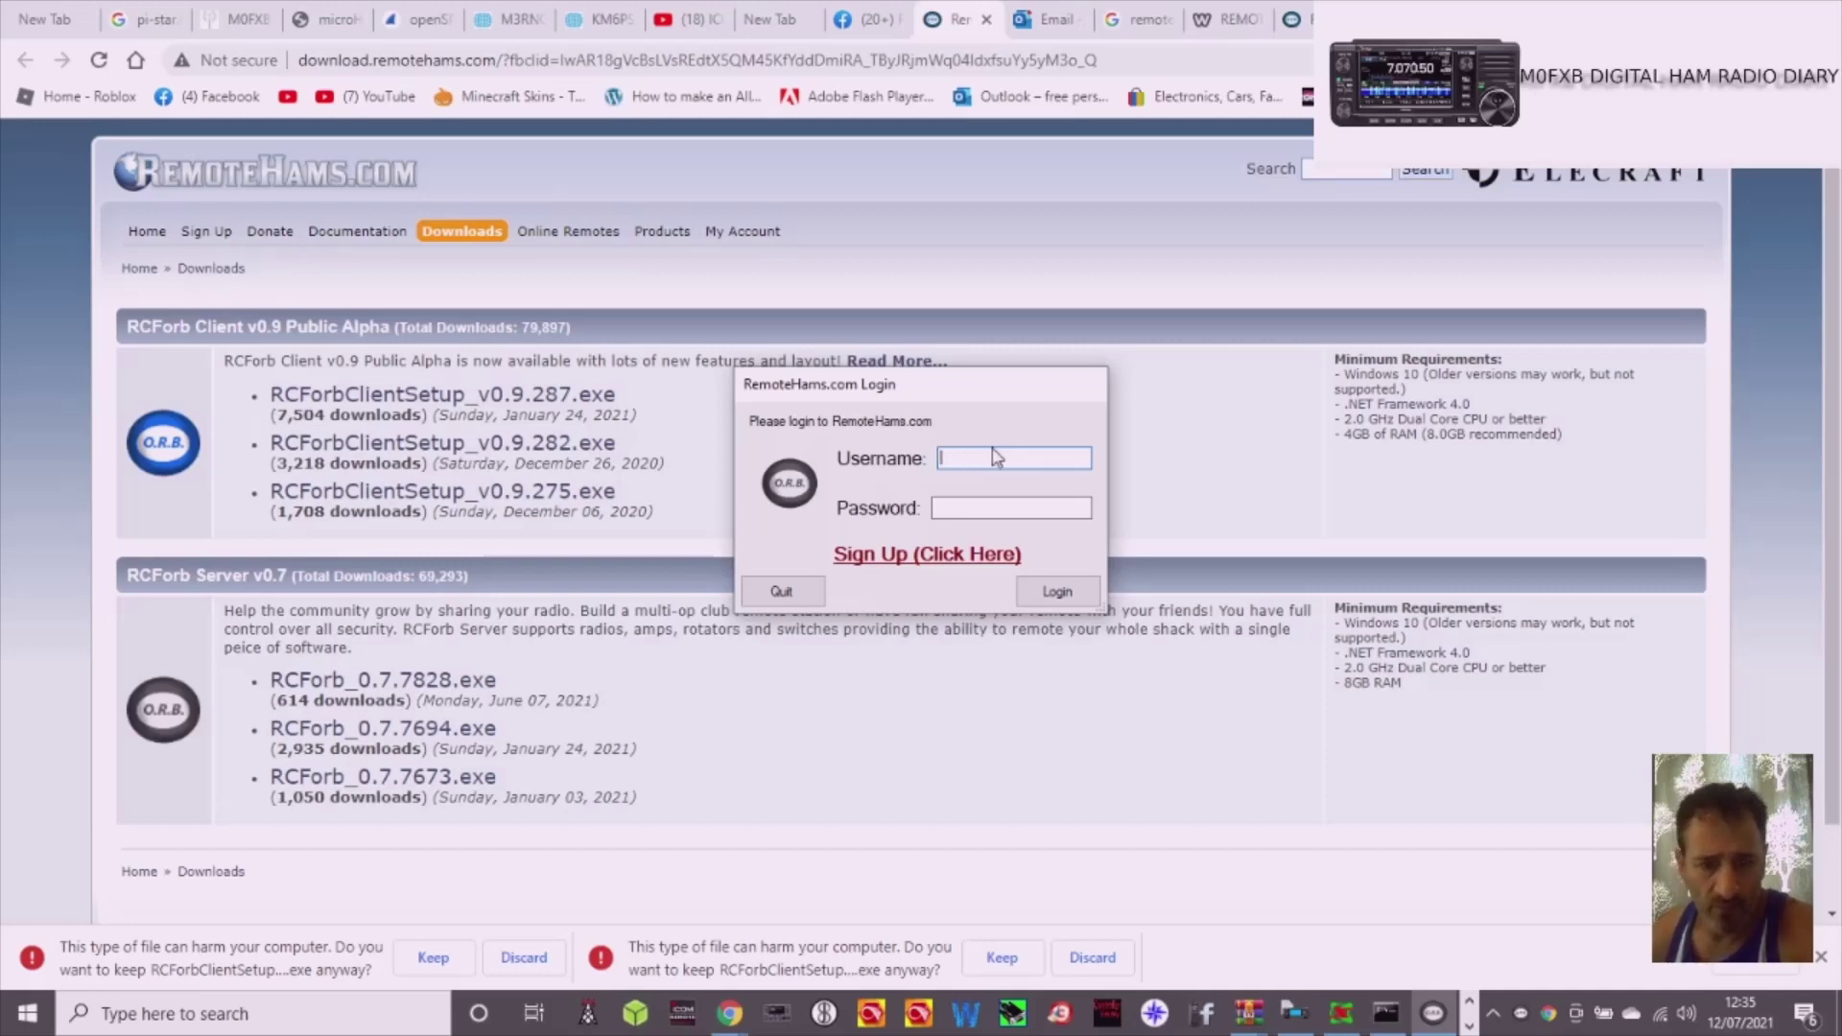
{"action": "type", "text": "M0FXB"}
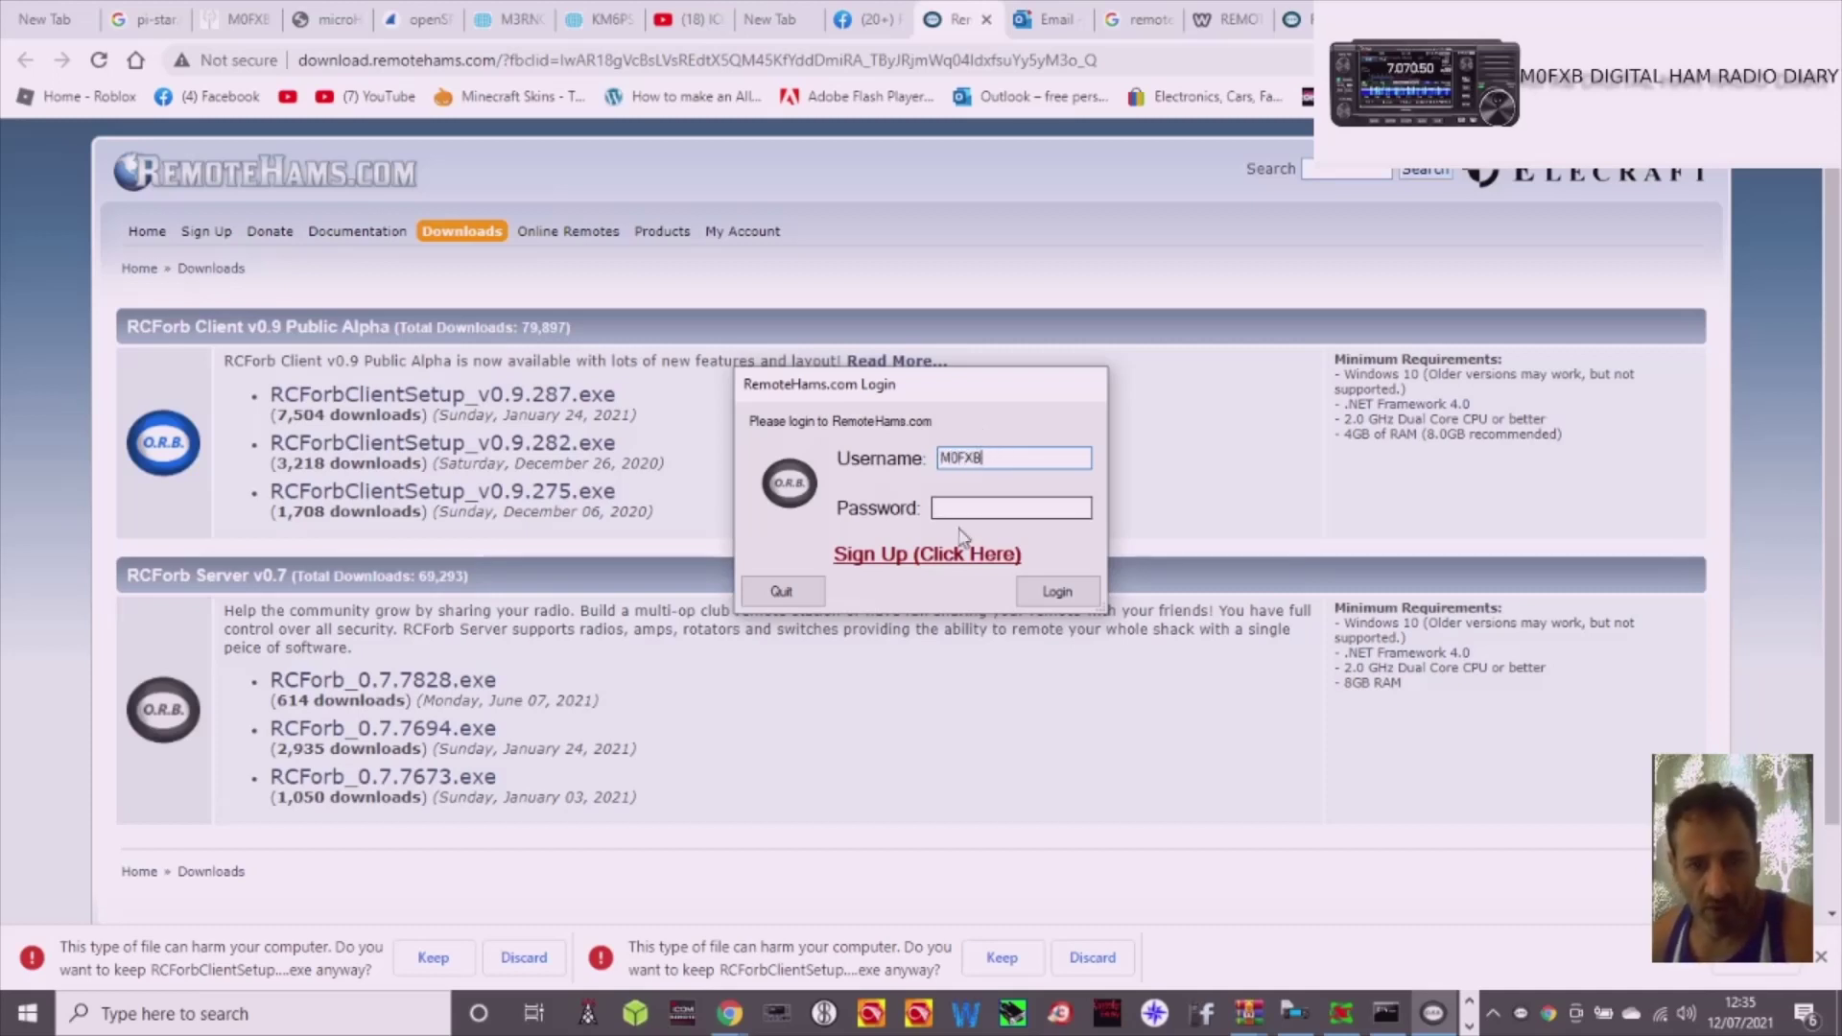
{"action": "left_click", "coordinate": [959, 509]}
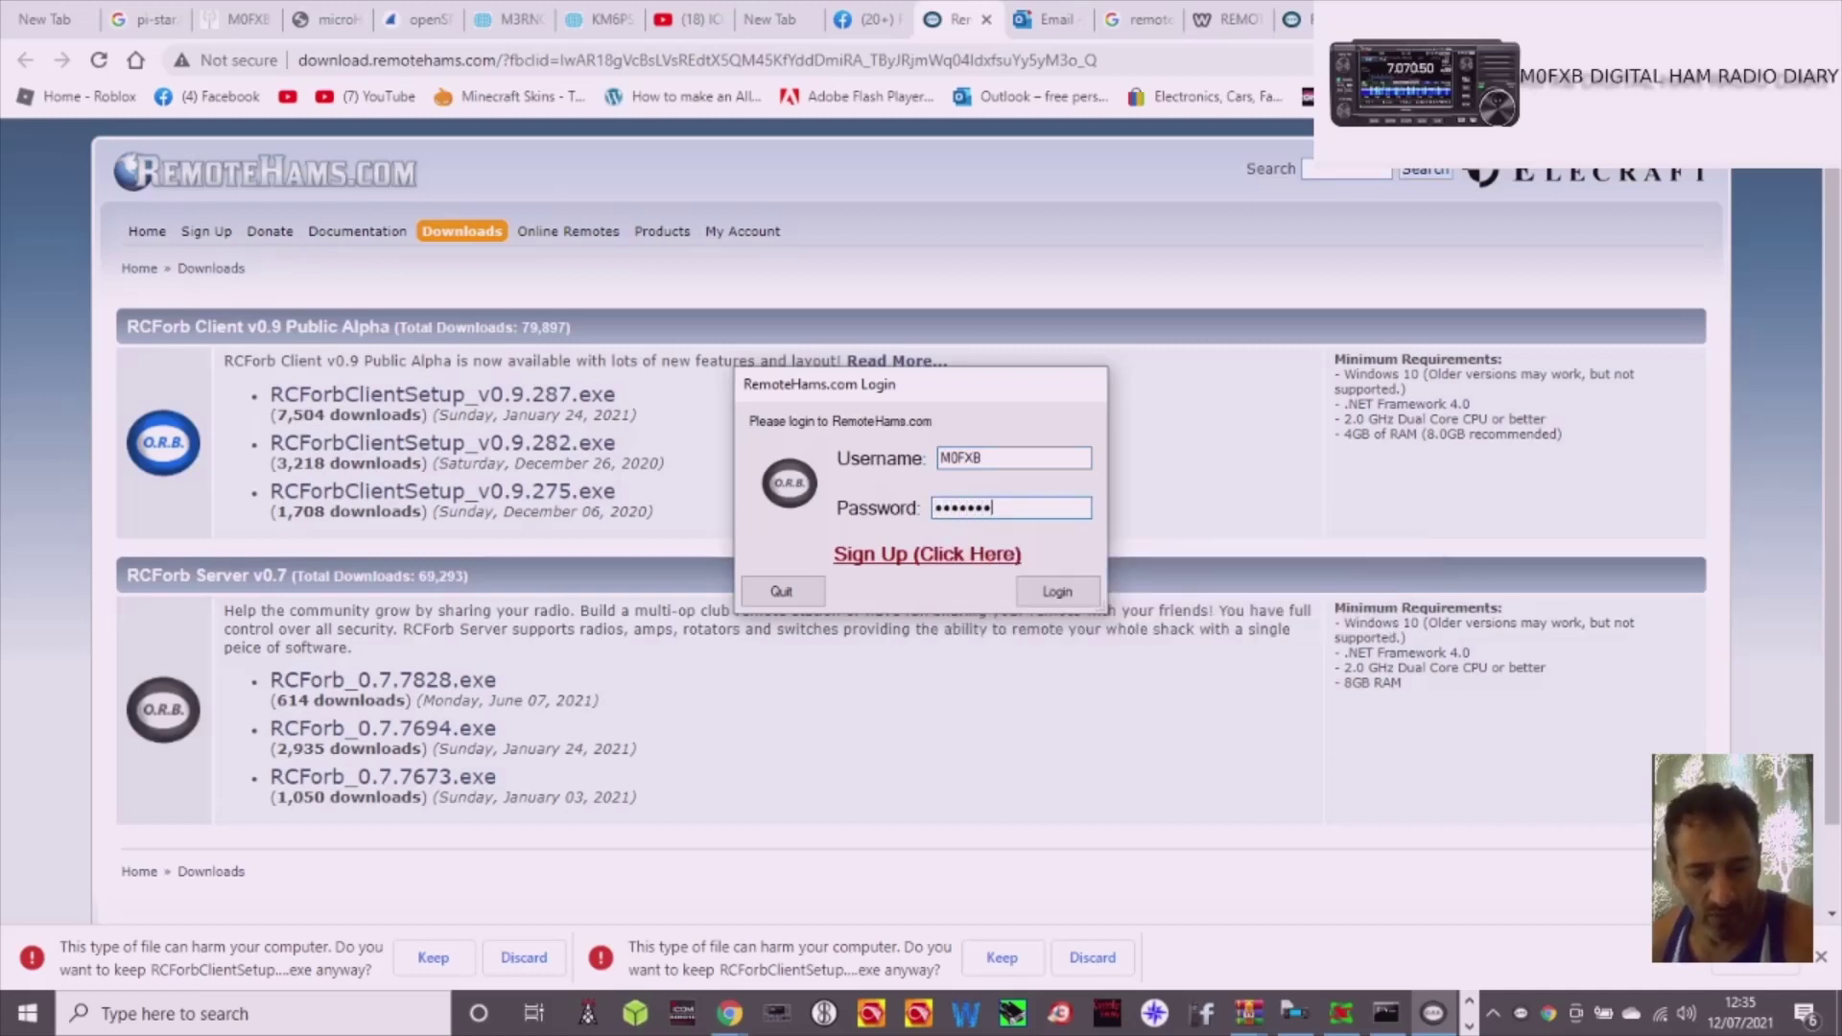
{"action": "left_click", "coordinate": [1055, 593]}
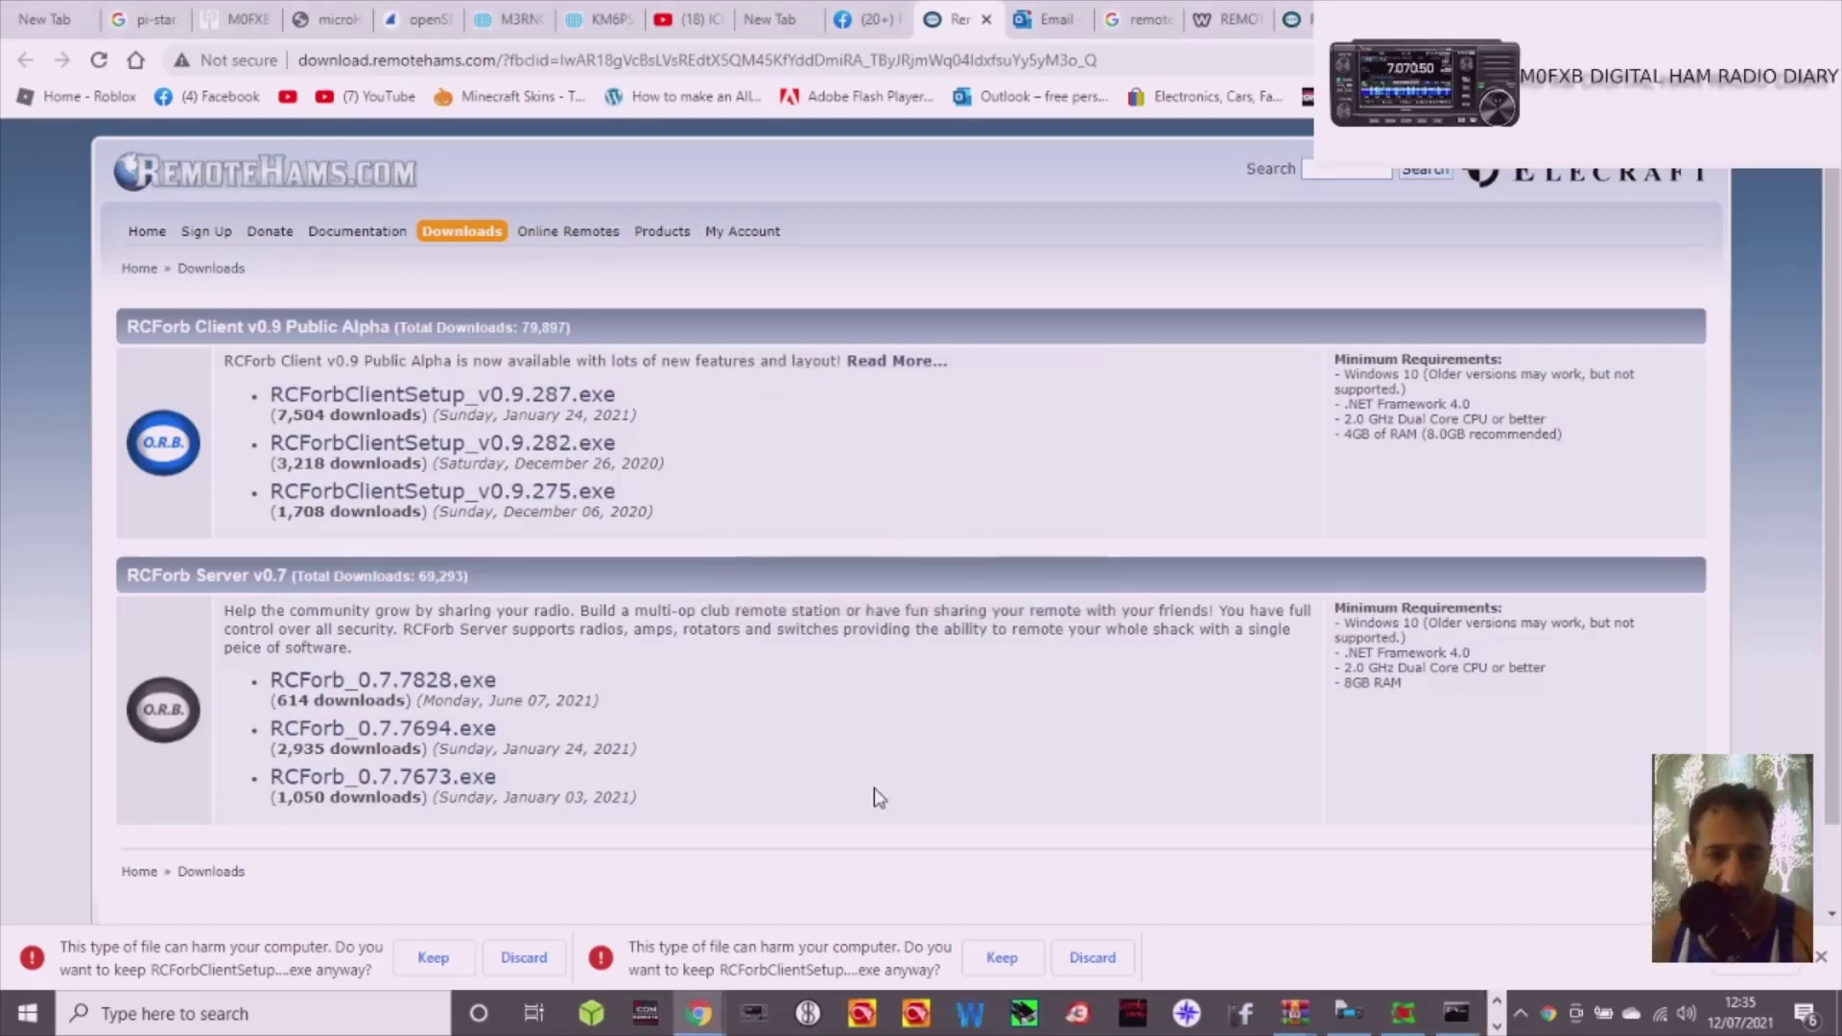
Dismiss both download warnings, then save Full Remote Radio (CAT Controlable) as the remote type and restart
{"action": "left_click", "coordinate": [1093, 957]}
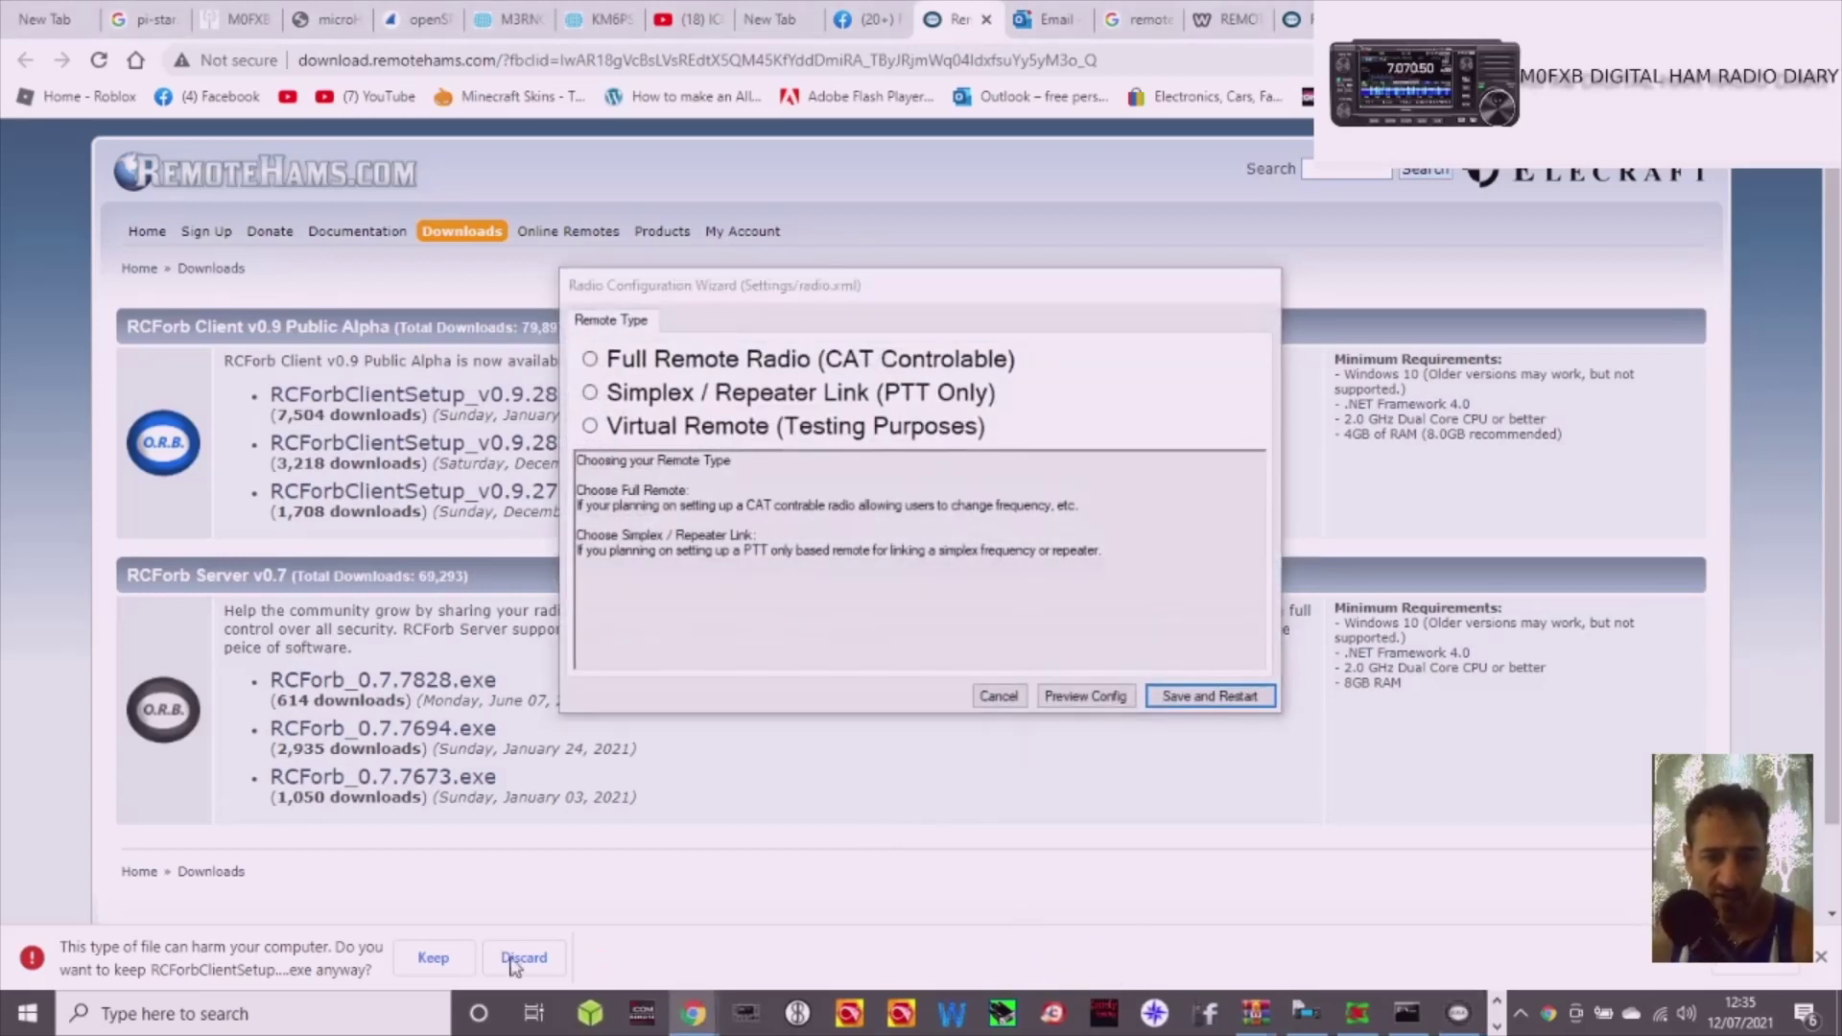
{"action": "left_click", "coordinate": [518, 957]}
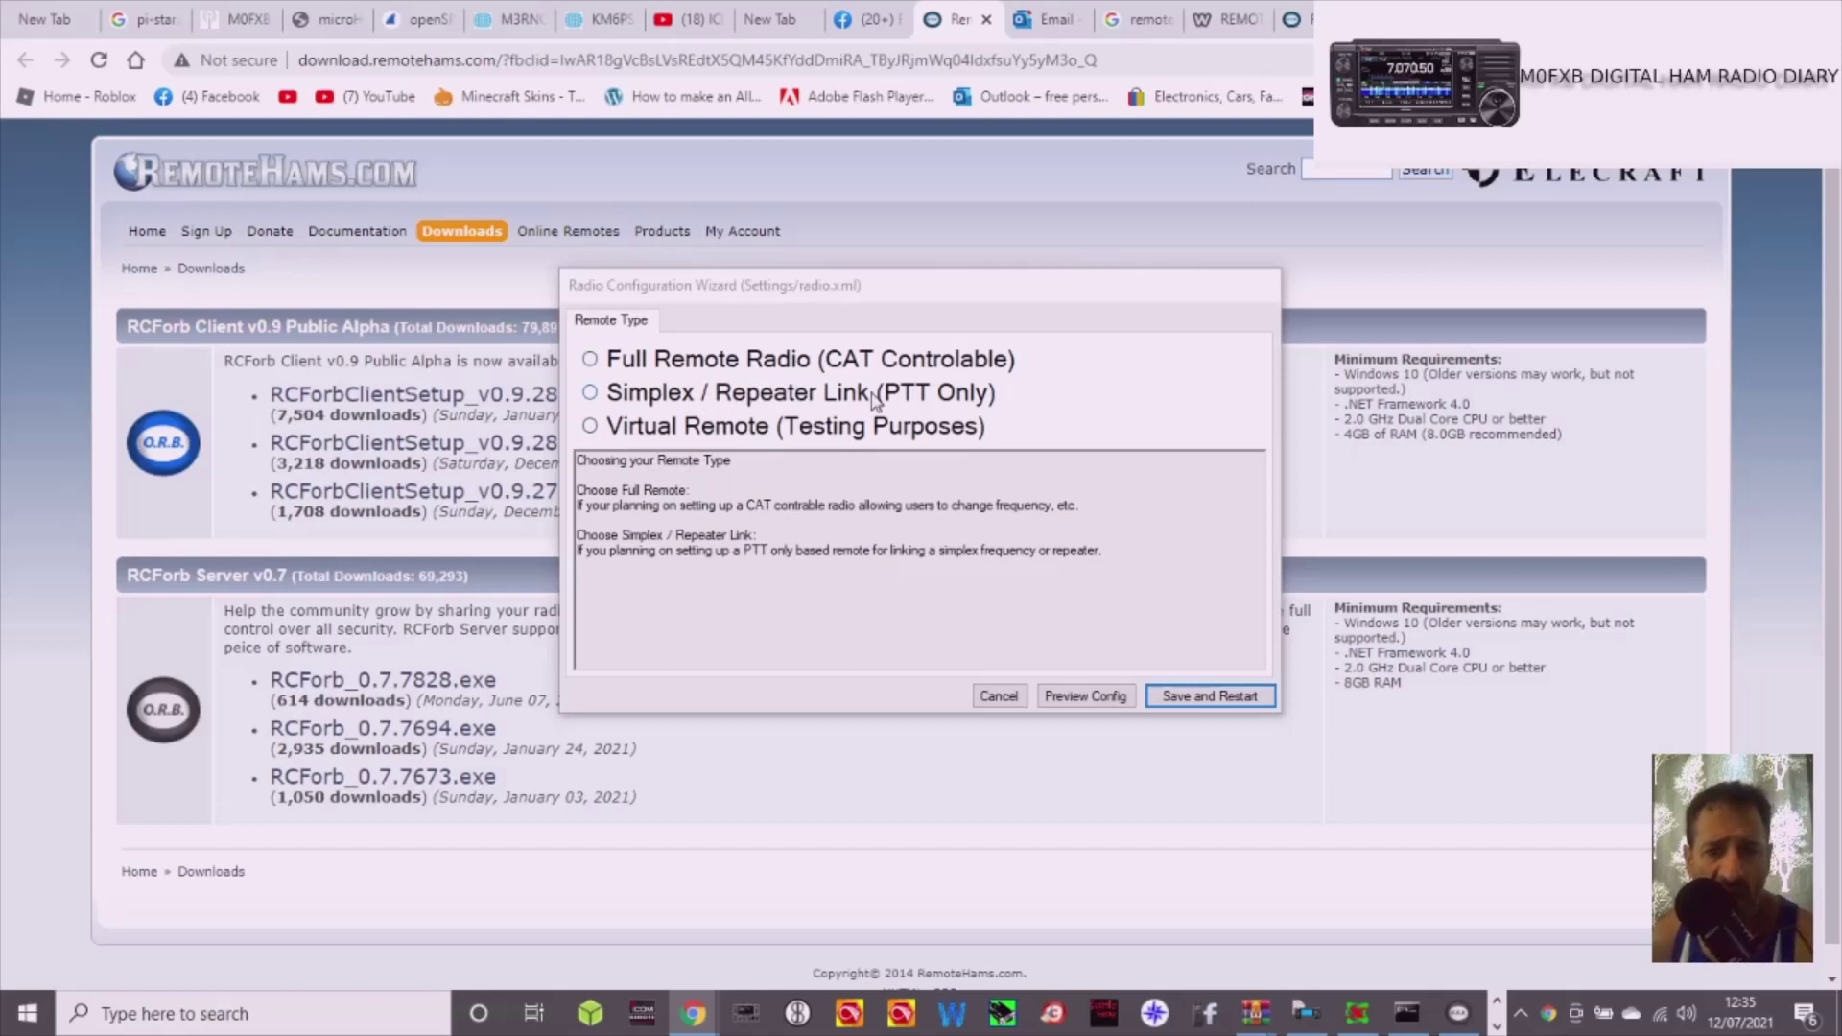
{"action": "left_click", "coordinate": [590, 360]}
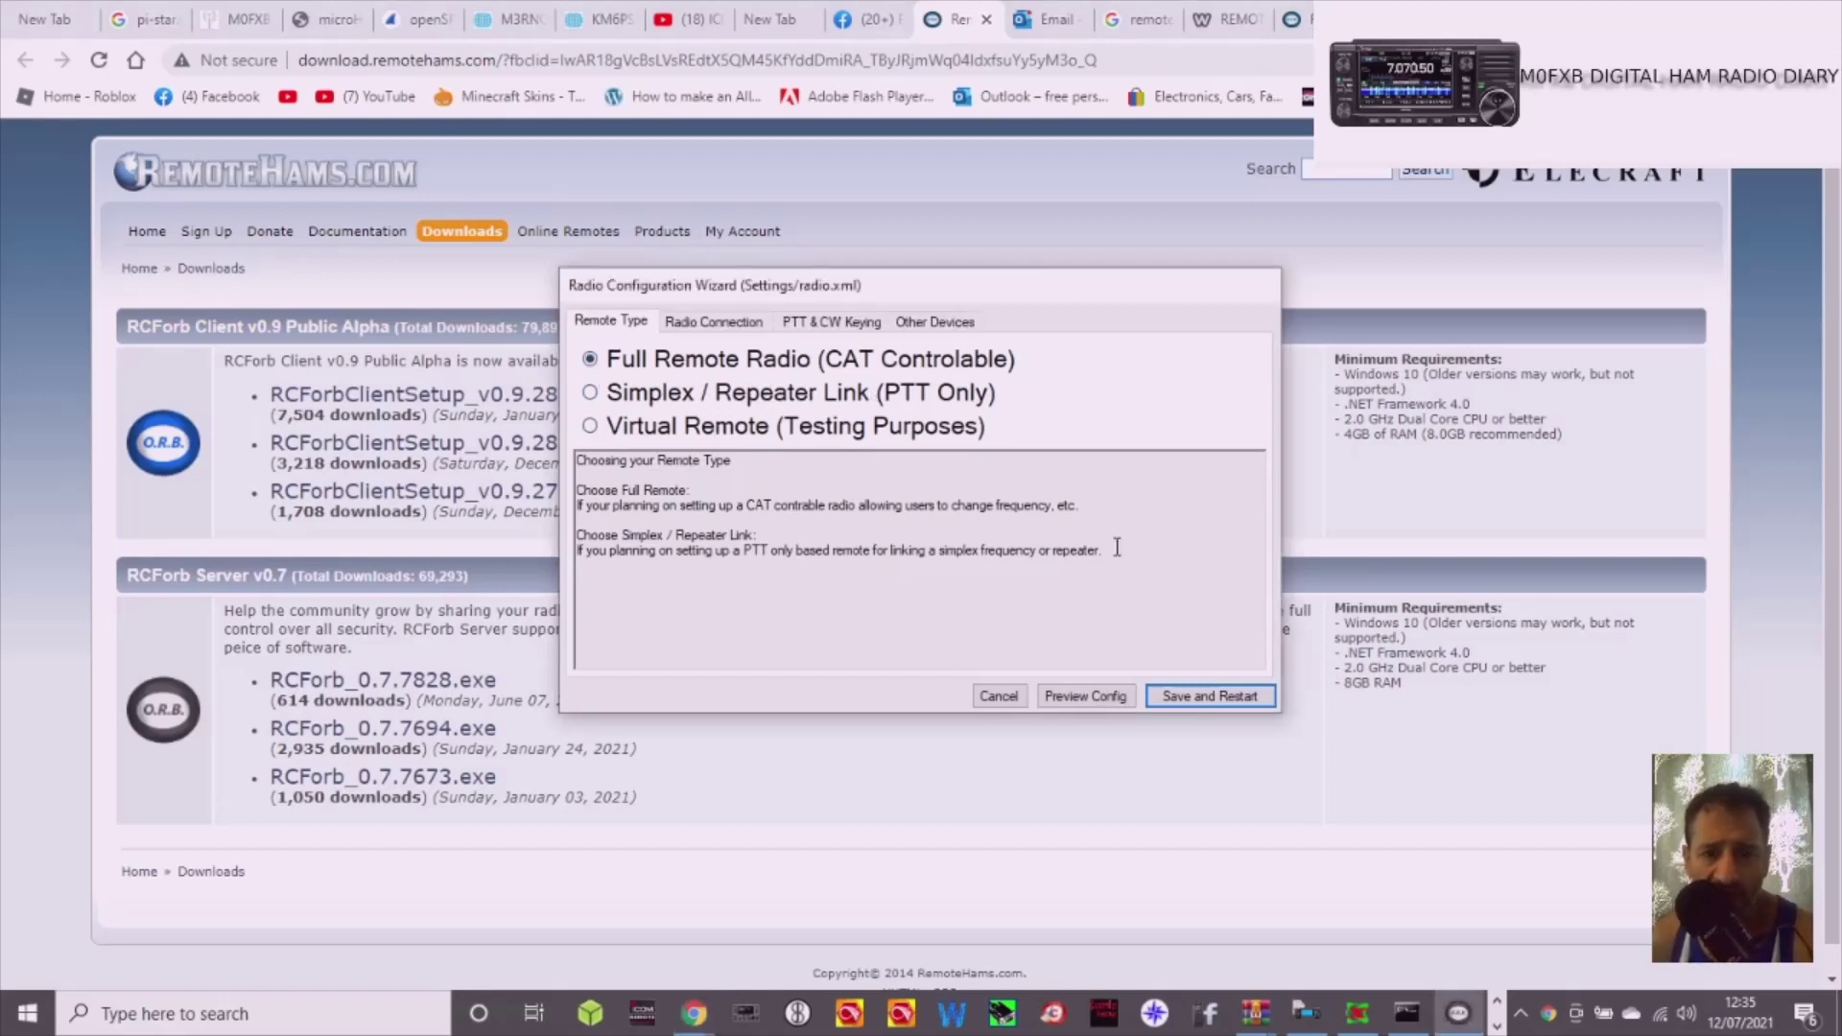
{"action": "left_click", "coordinate": [1228, 697]}
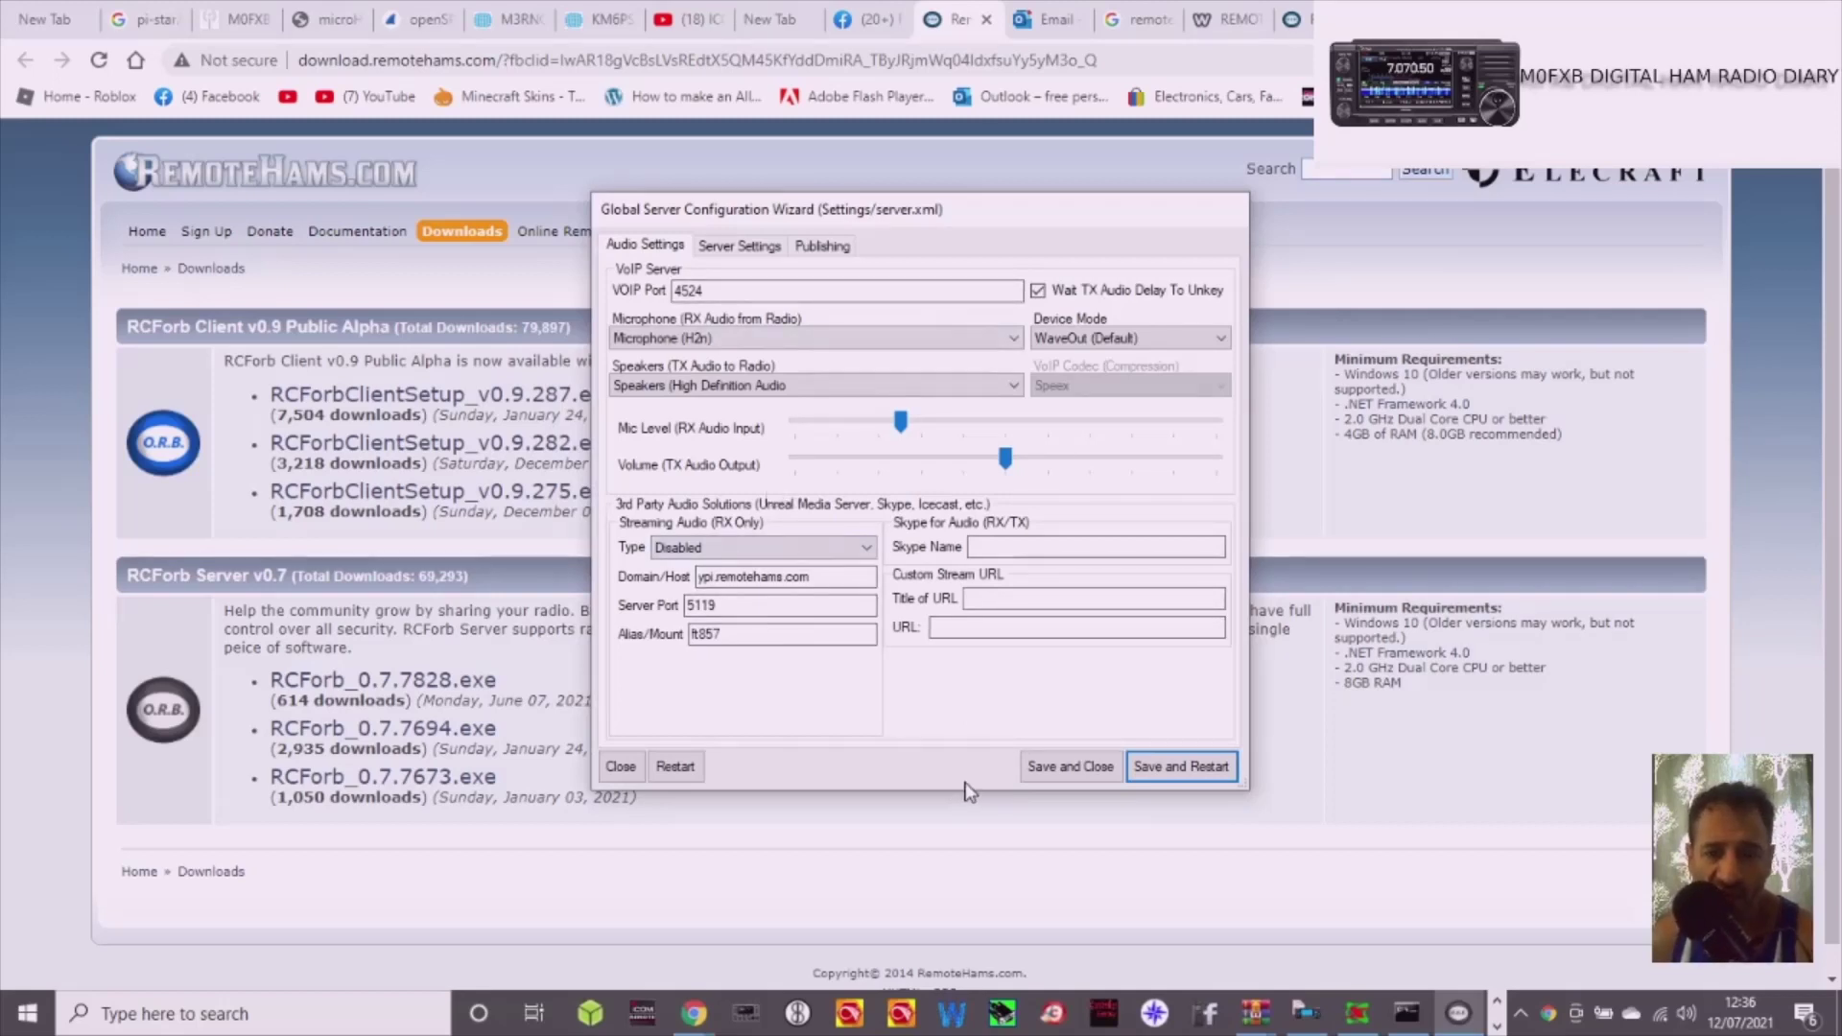
{"action": "left_click", "coordinate": [974, 599]}
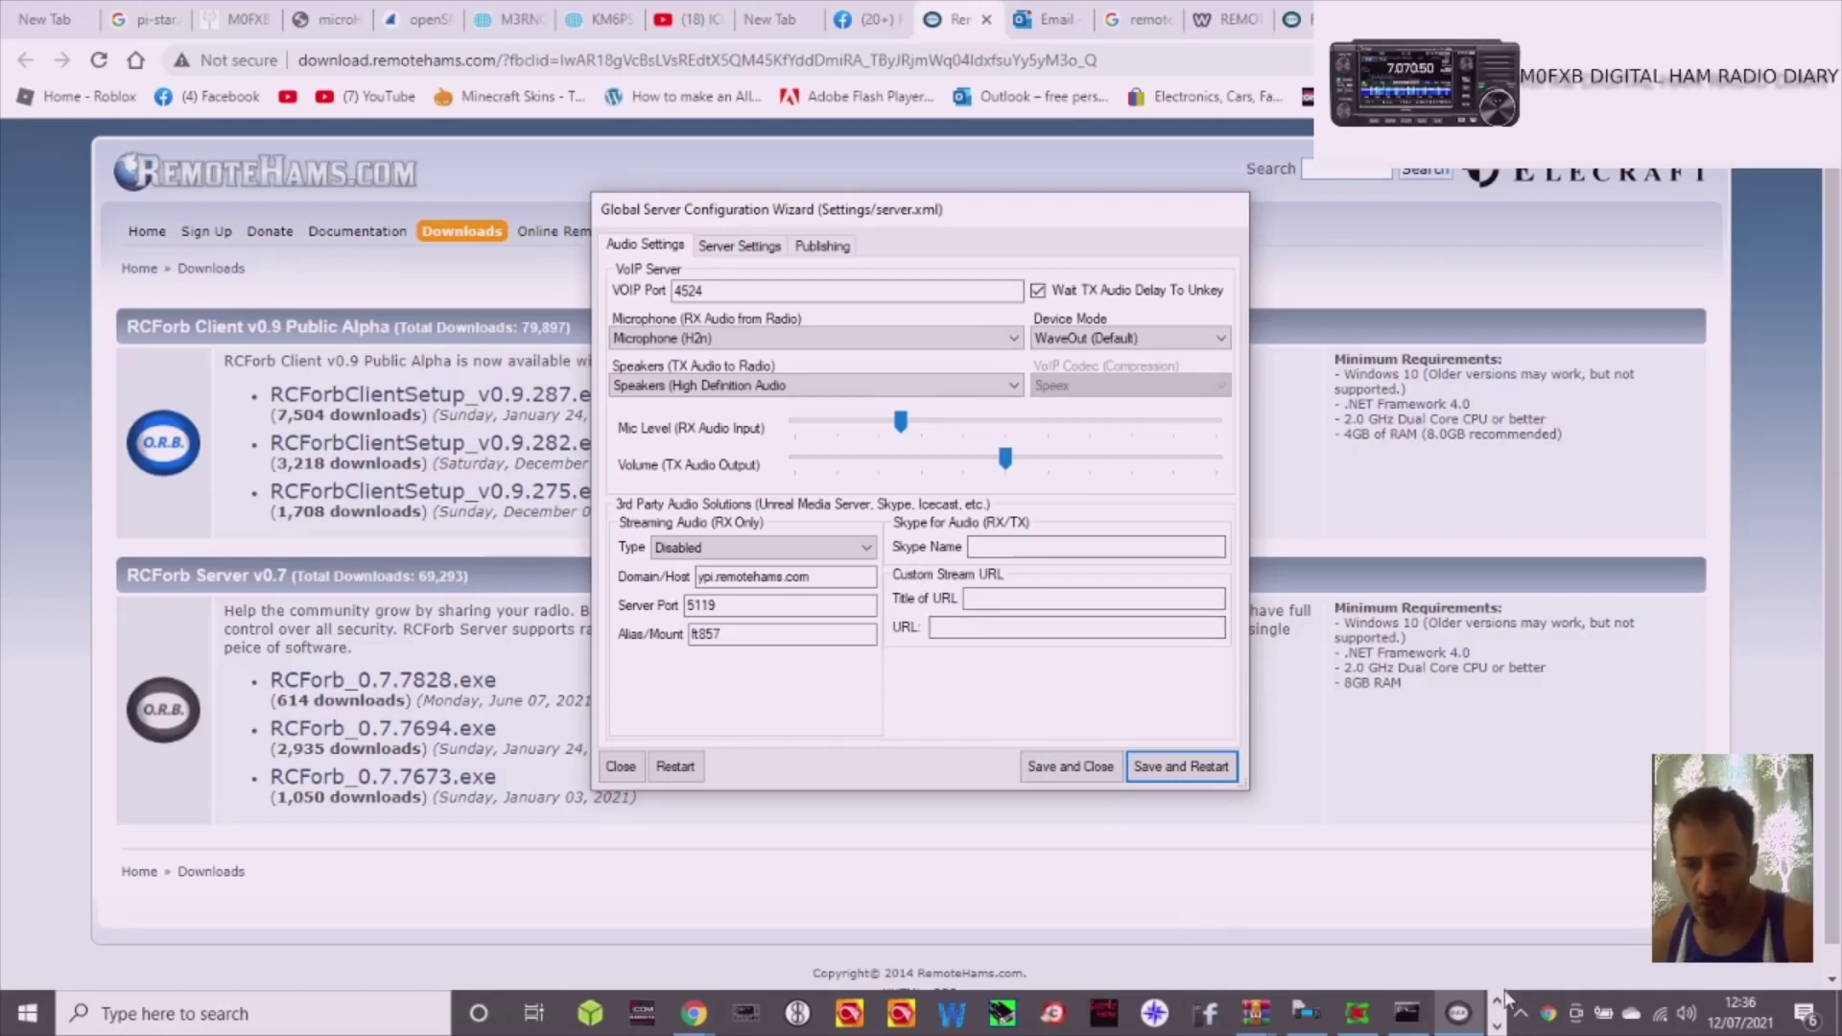
{"action": "left_click", "coordinate": [1497, 1023]}
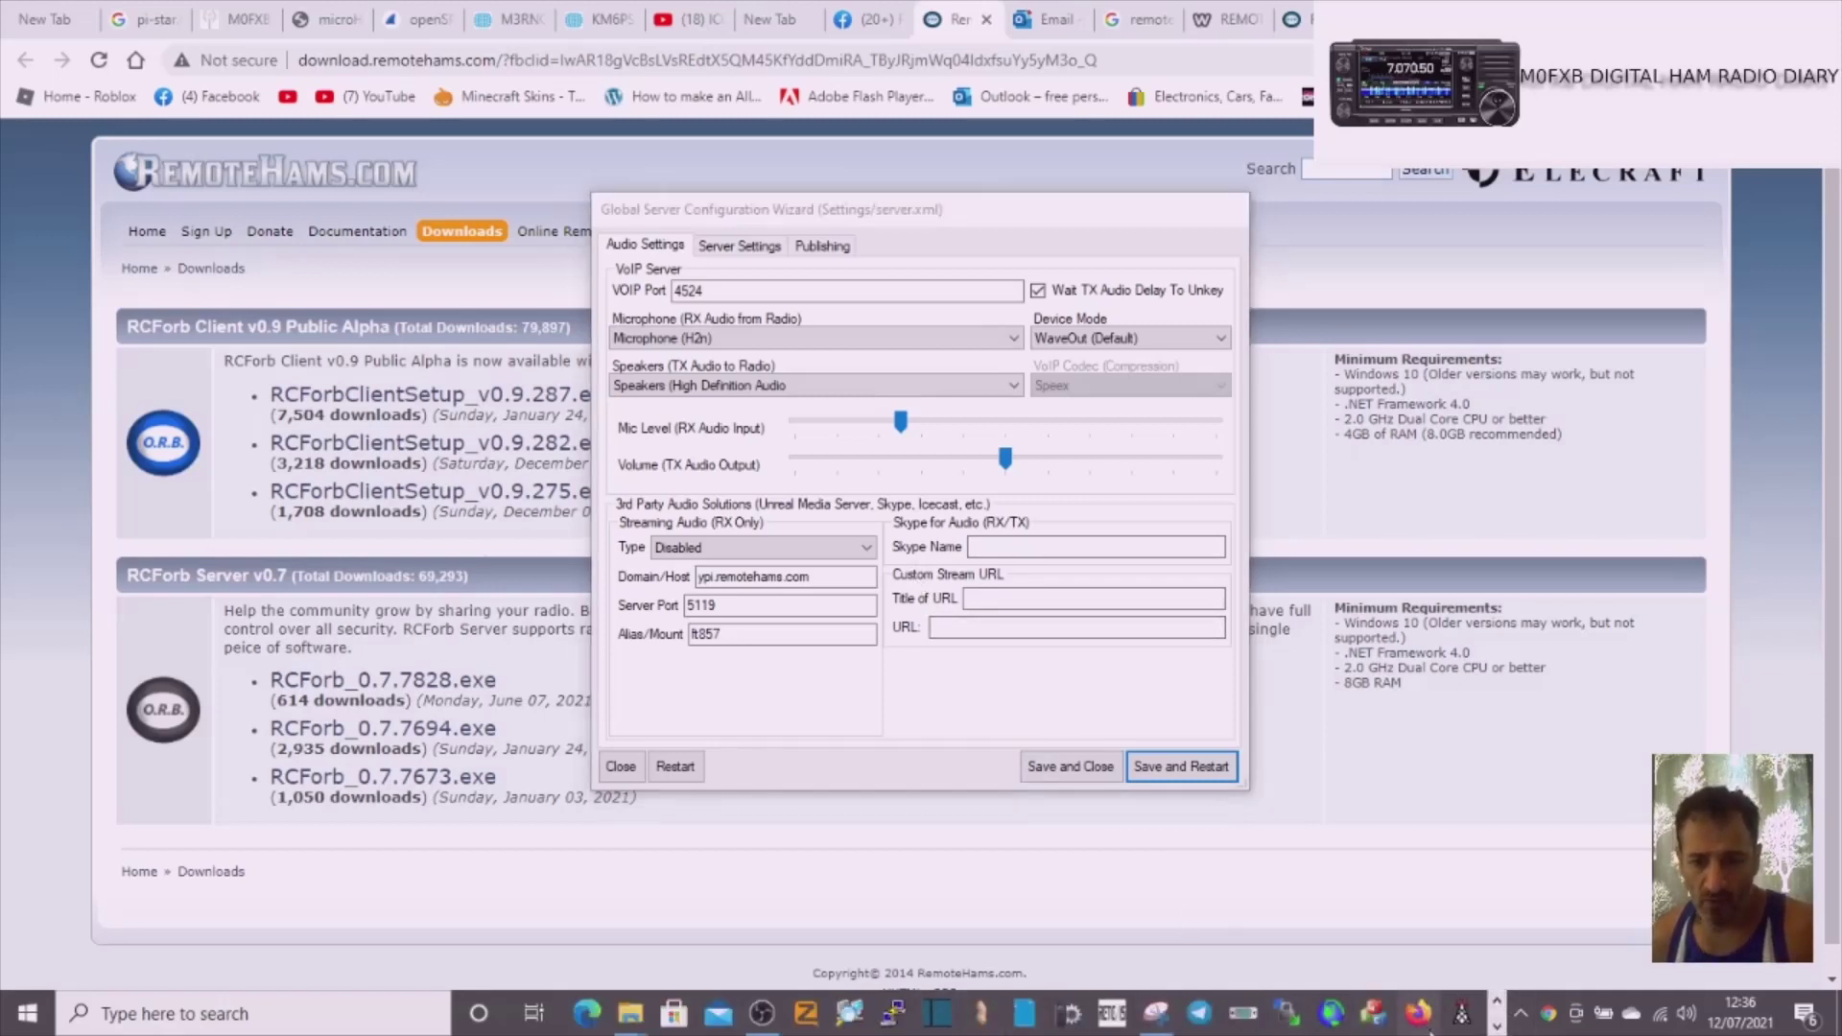
{"action": "left_click", "coordinate": [1496, 1025]}
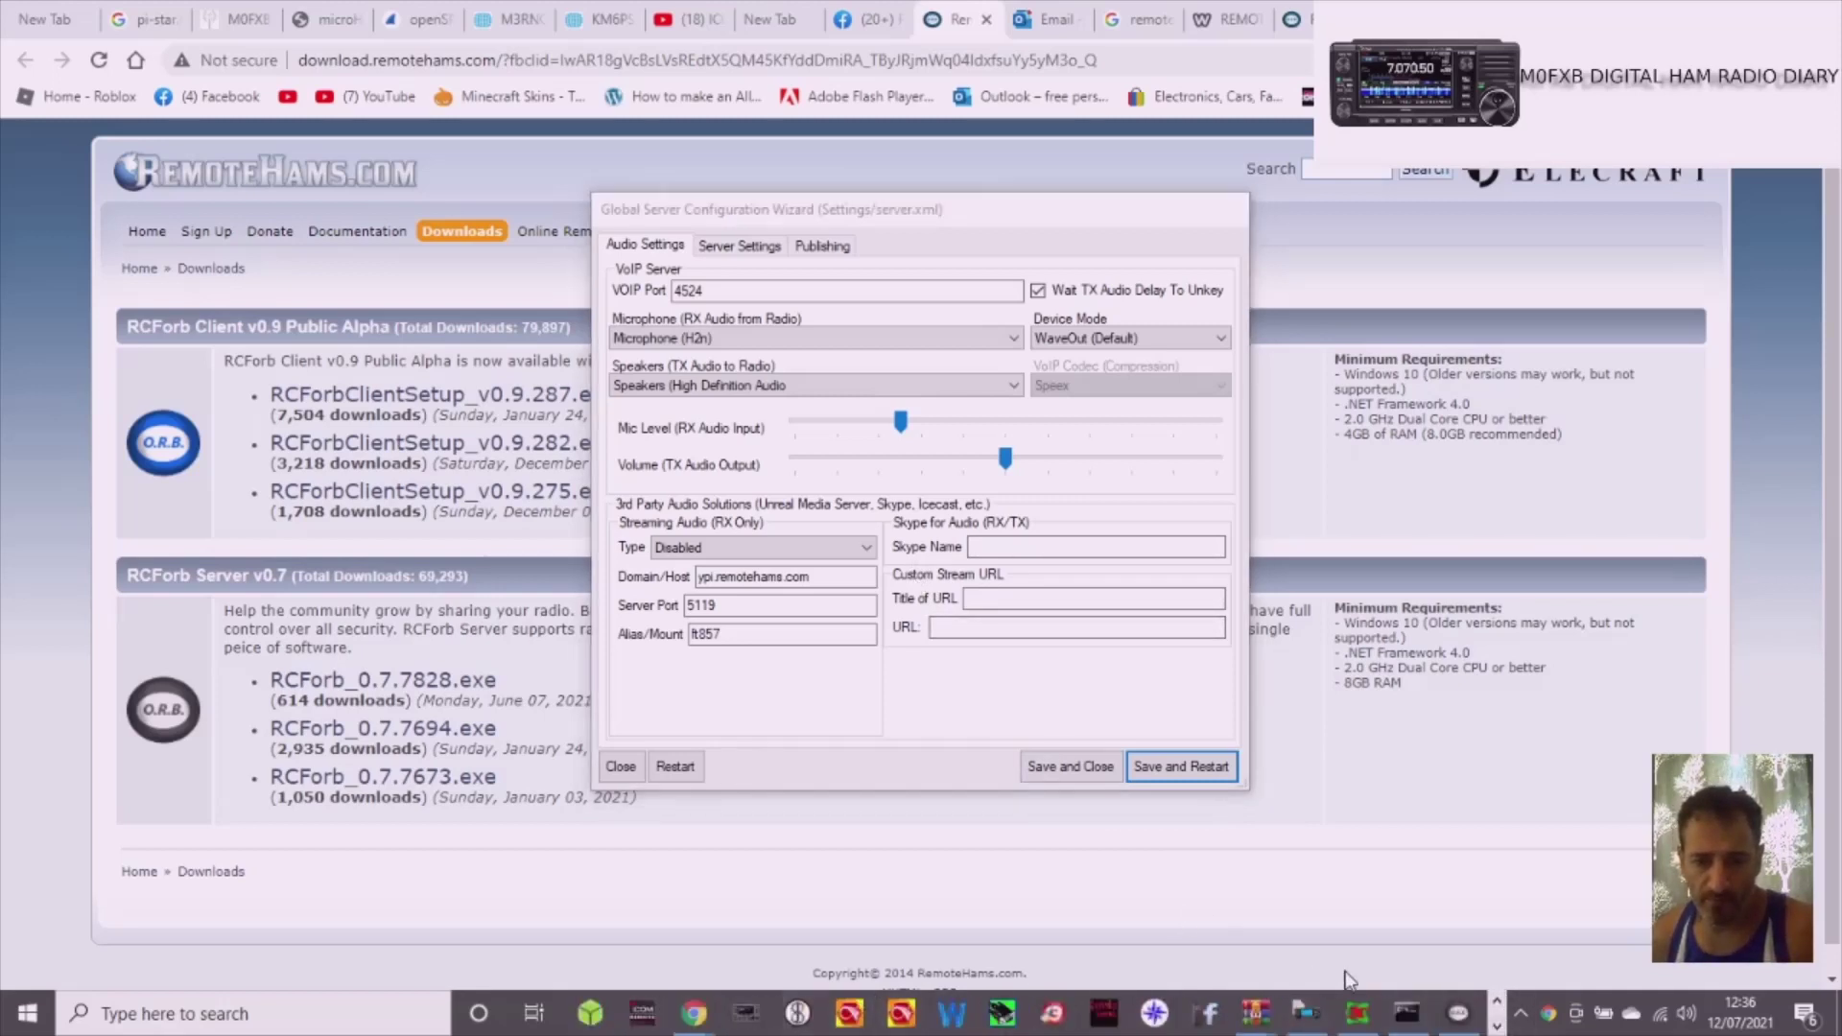
{"action": "left_click", "coordinate": [1496, 1001]}
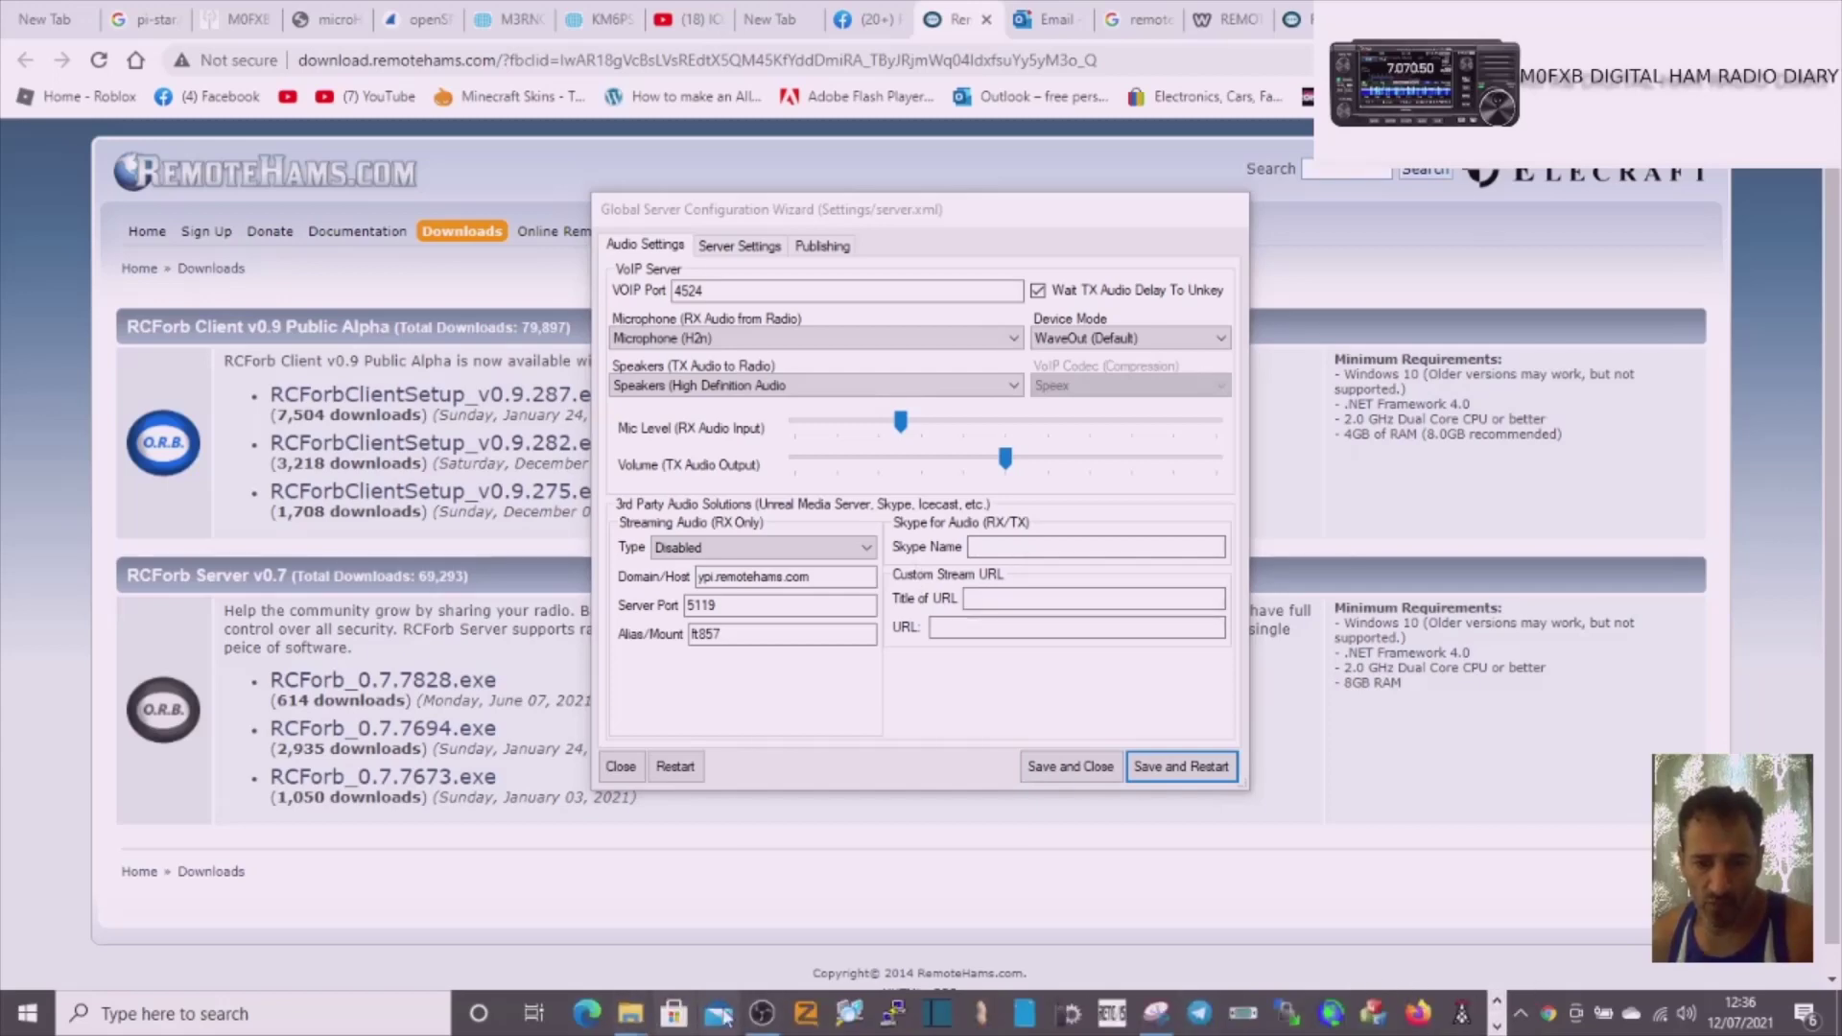
{"action": "left_click", "coordinate": [763, 1015]}
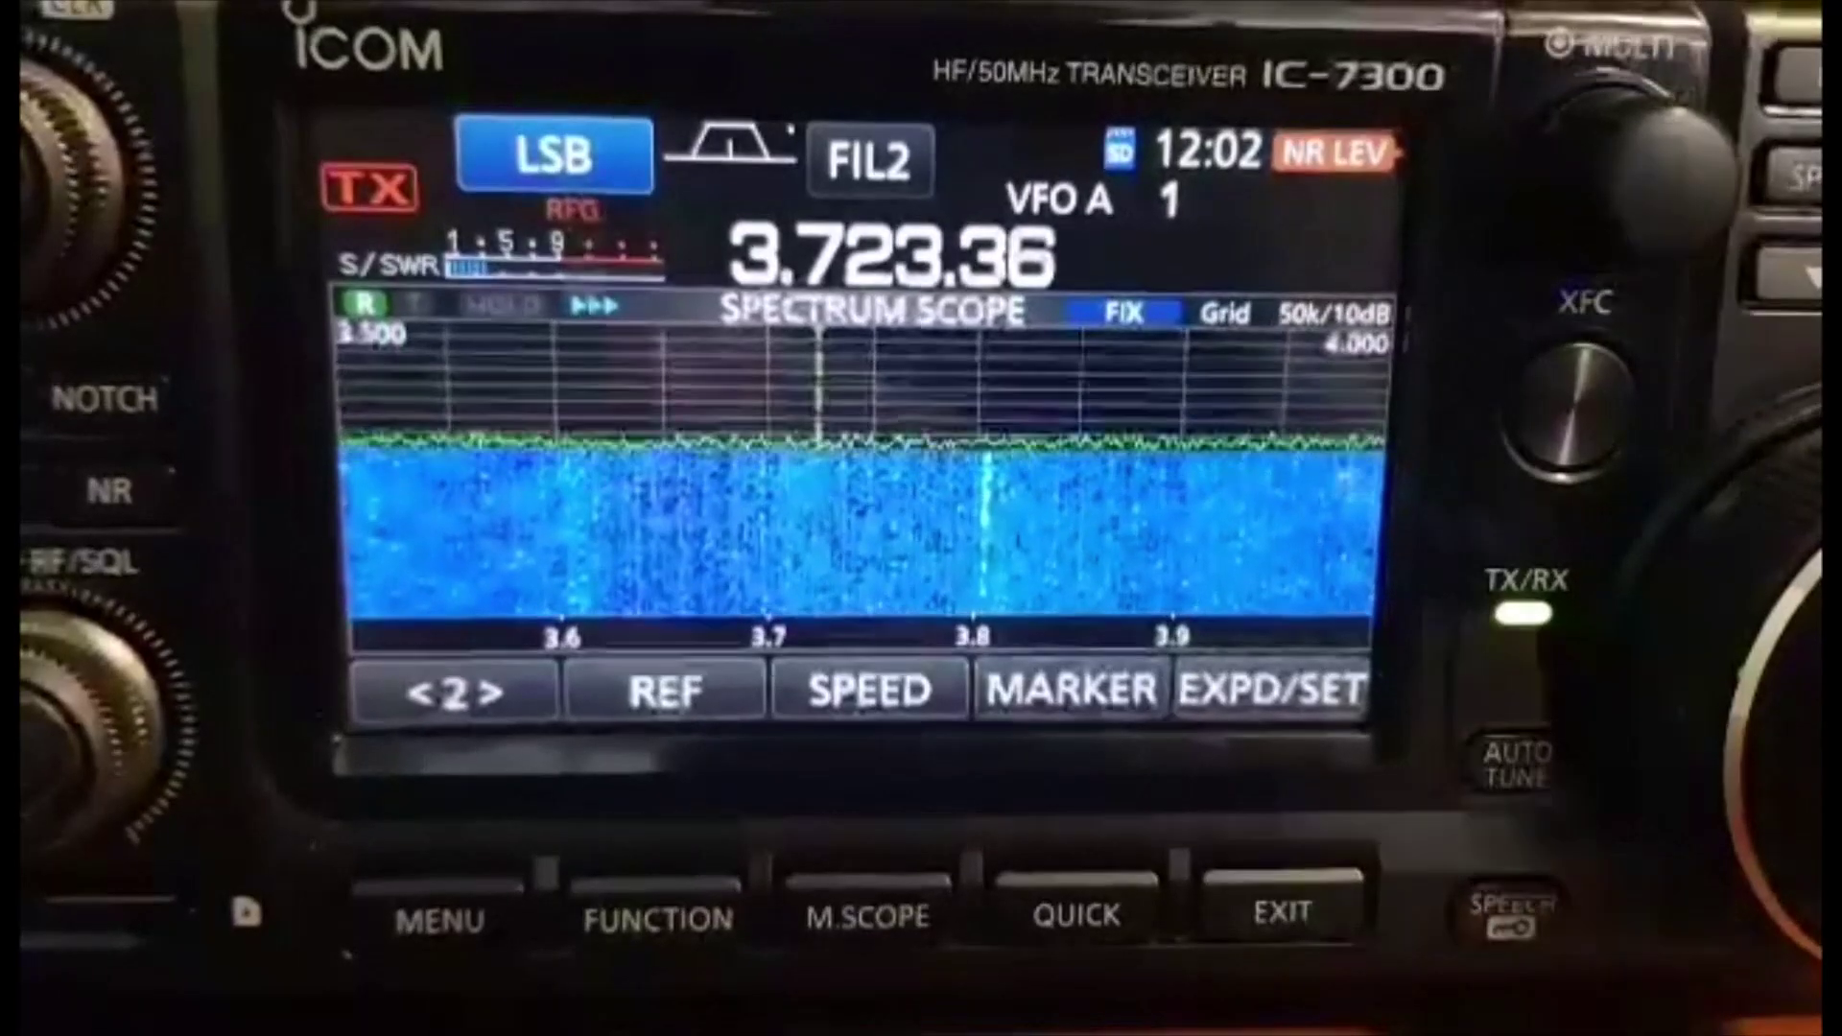
On the IC-7300, go to MENU > SET > Connectors > CI-V to check Auto baud rate and address 94h
{"action": "left_click", "coordinate": [443, 923]}
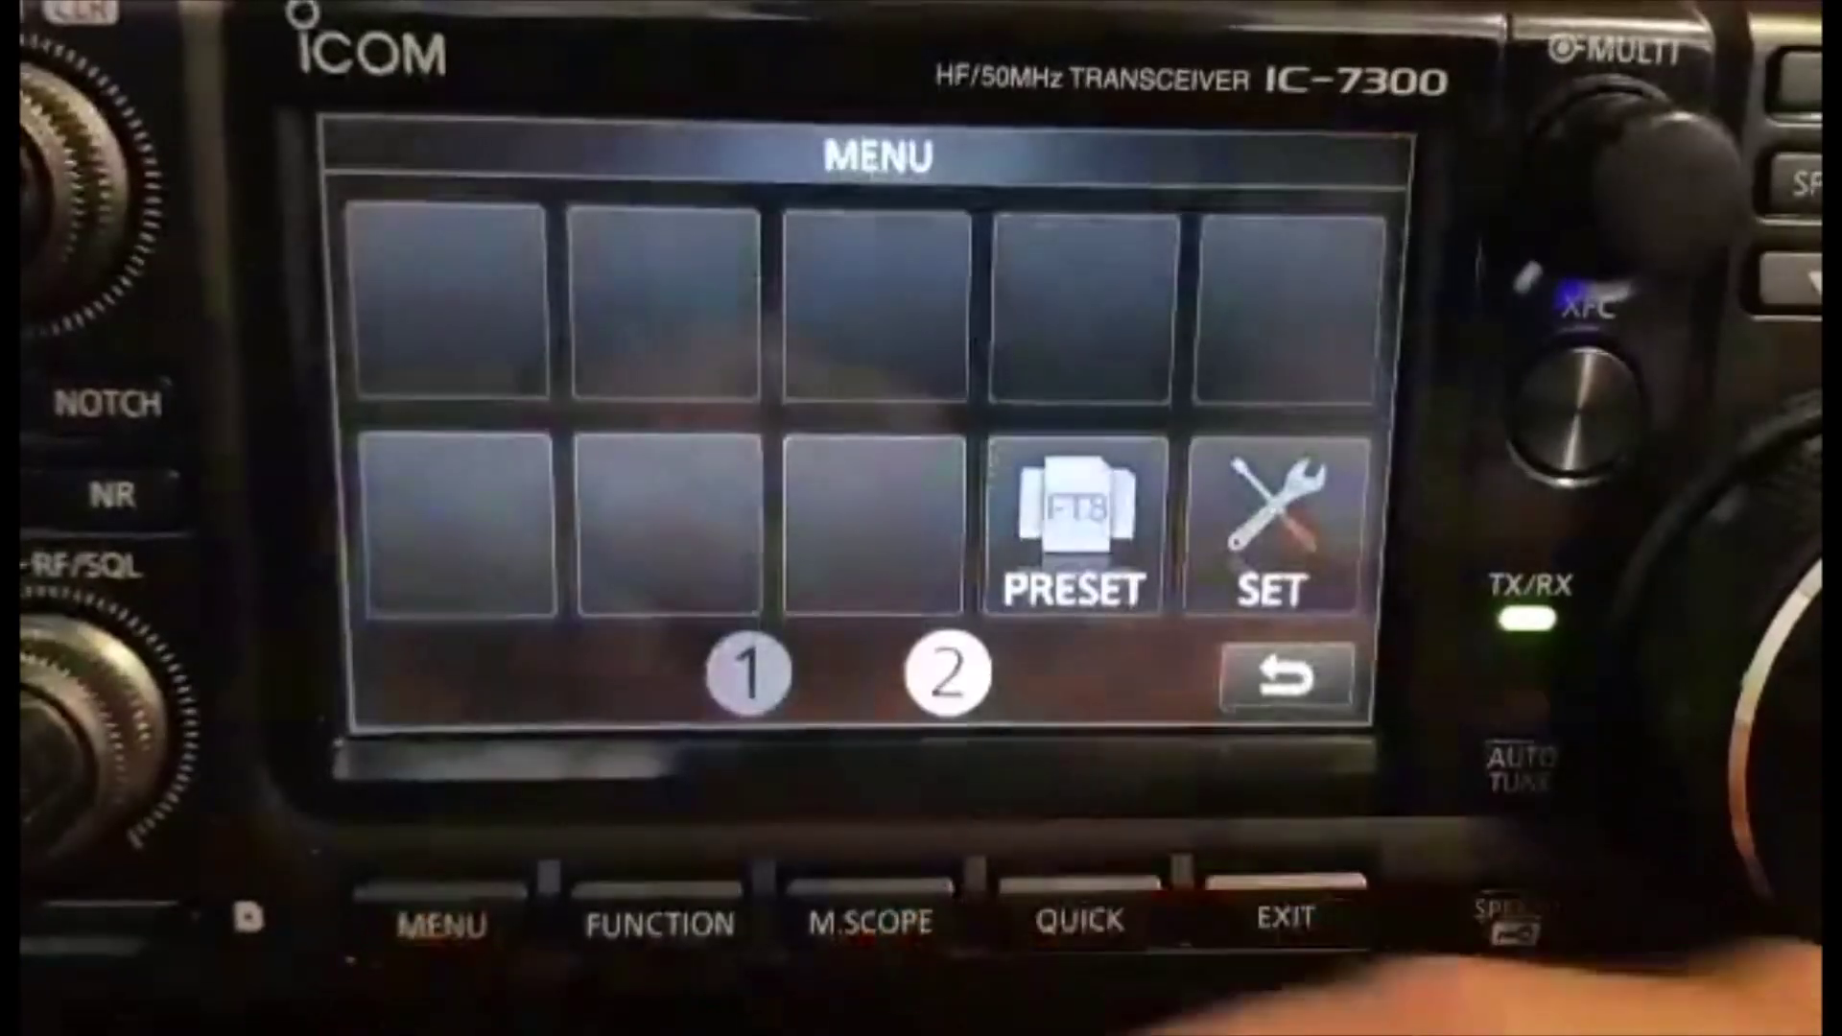
{"action": "left_click", "coordinate": [1238, 537]}
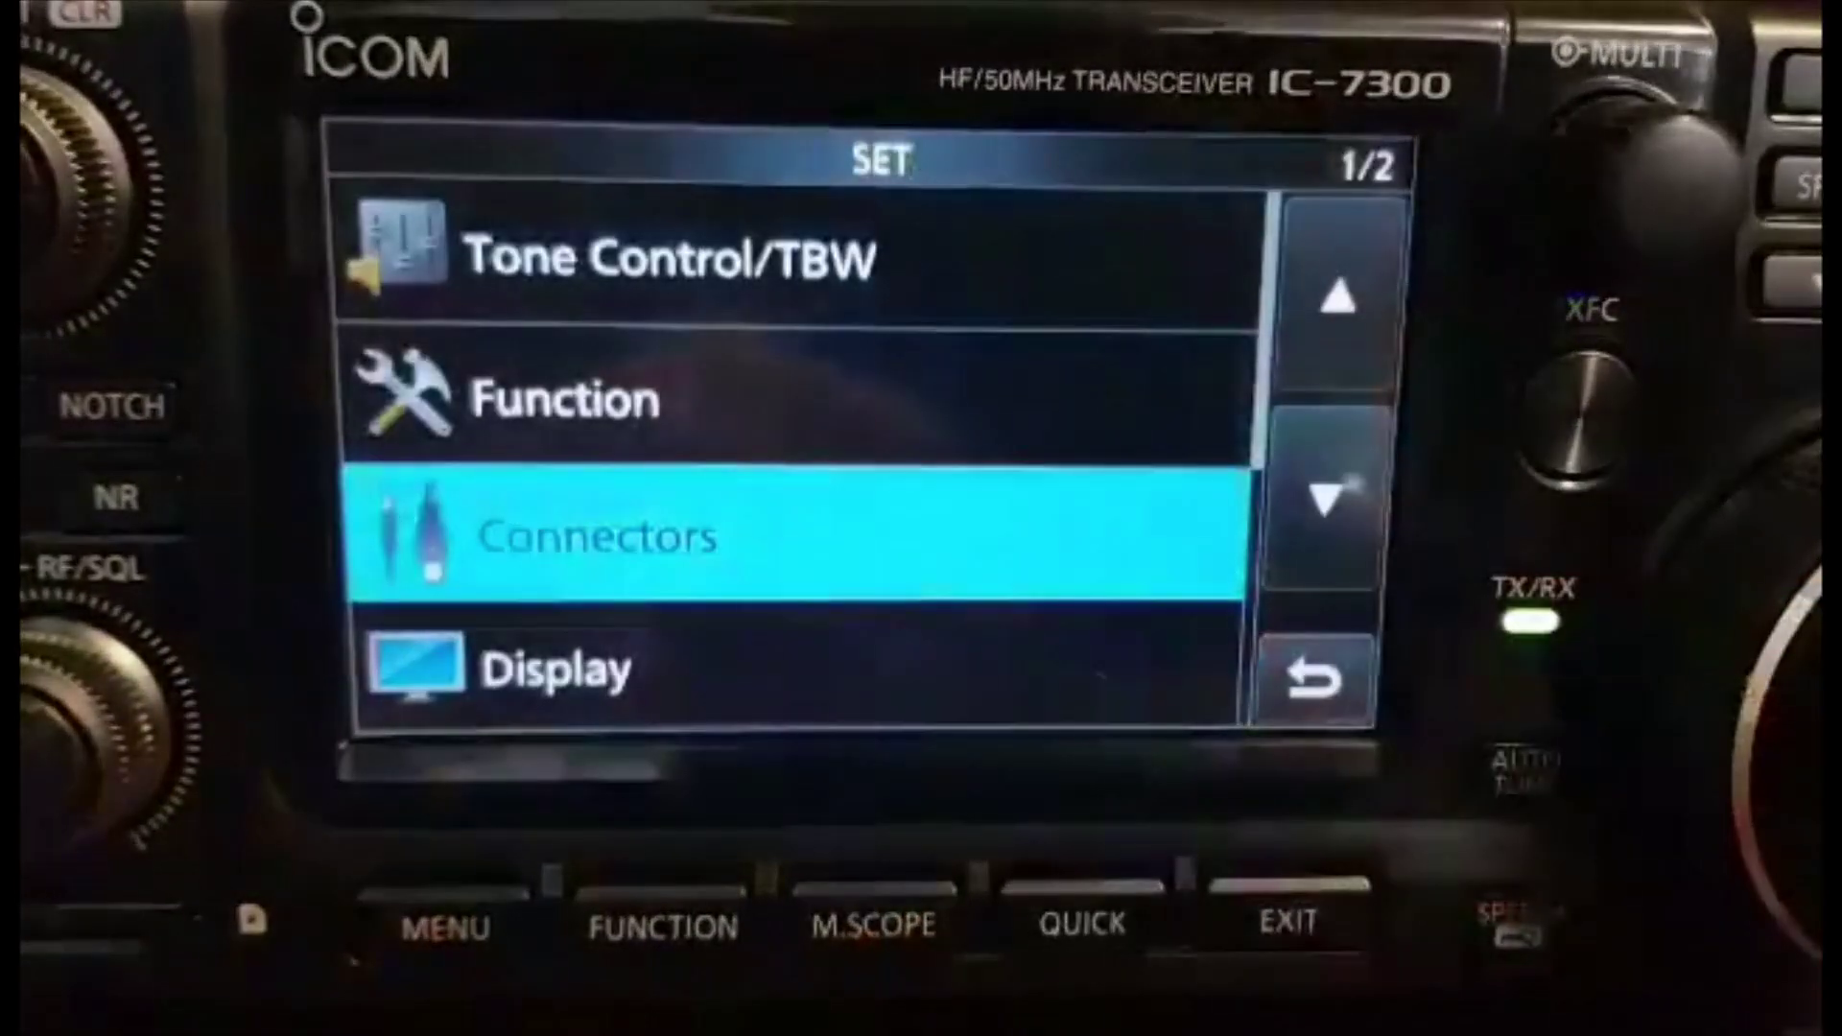
{"action": "scroll", "coordinate": [1631, 172], "scroll_direction": "up", "scroll_amount": 2}
{"action": "scroll", "coordinate": [1631, 173], "scroll_direction": "down", "scroll_amount": 2}
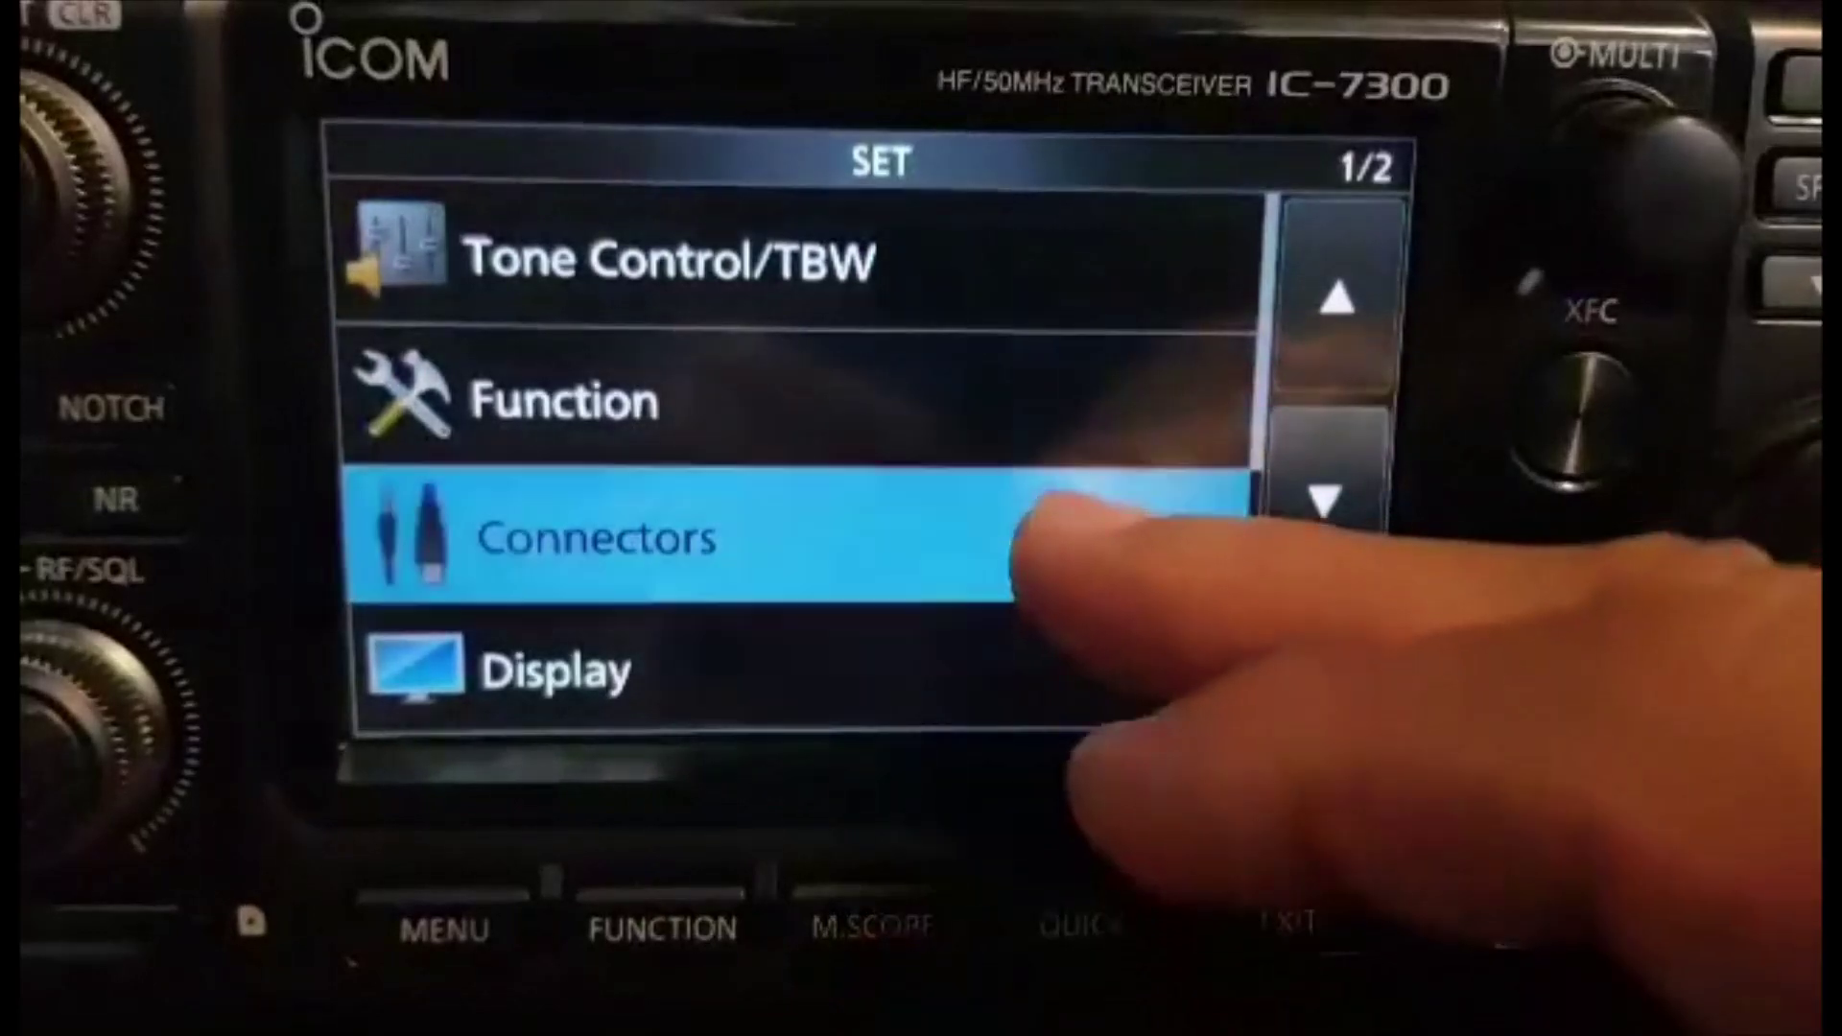
{"action": "left_click", "coordinate": [1048, 534]}
{"action": "scroll", "coordinate": [1630, 173], "scroll_direction": "up", "scroll_amount": 2}
{"action": "scroll", "coordinate": [1631, 173], "scroll_direction": "down", "scroll_amount": 19}
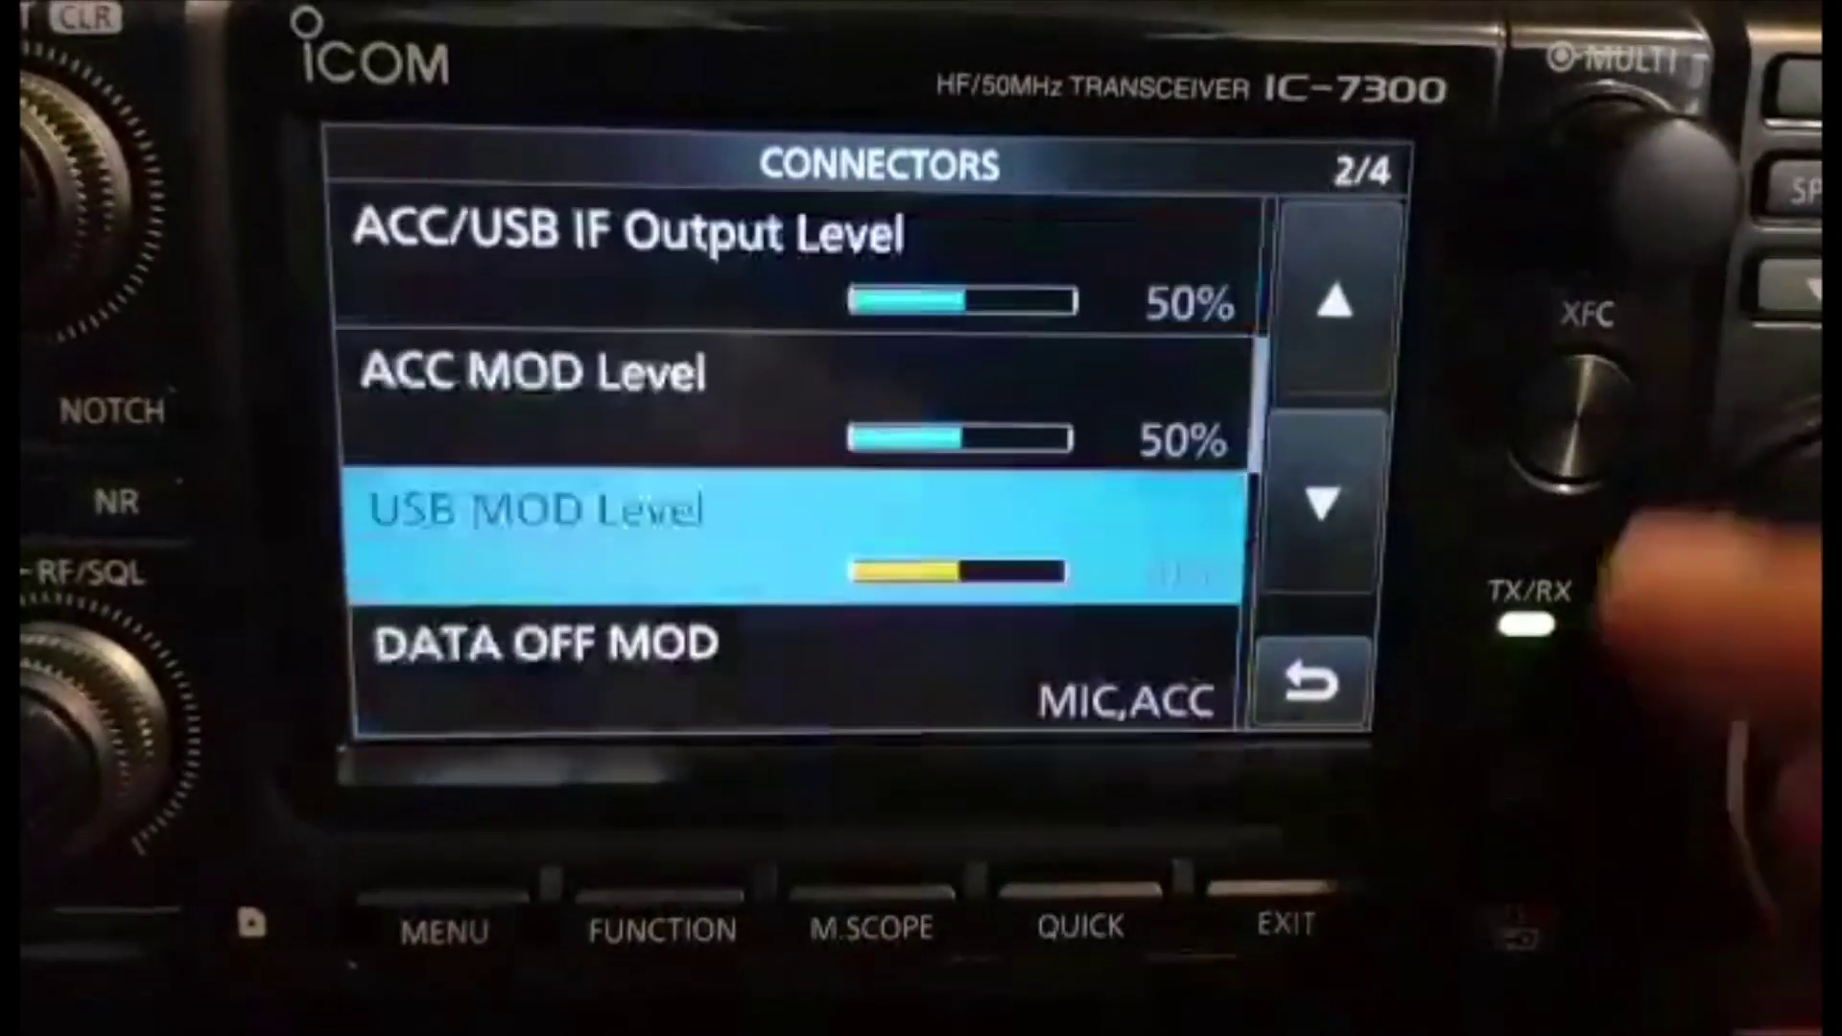
{"action": "left_click", "coordinate": [1055, 532]}
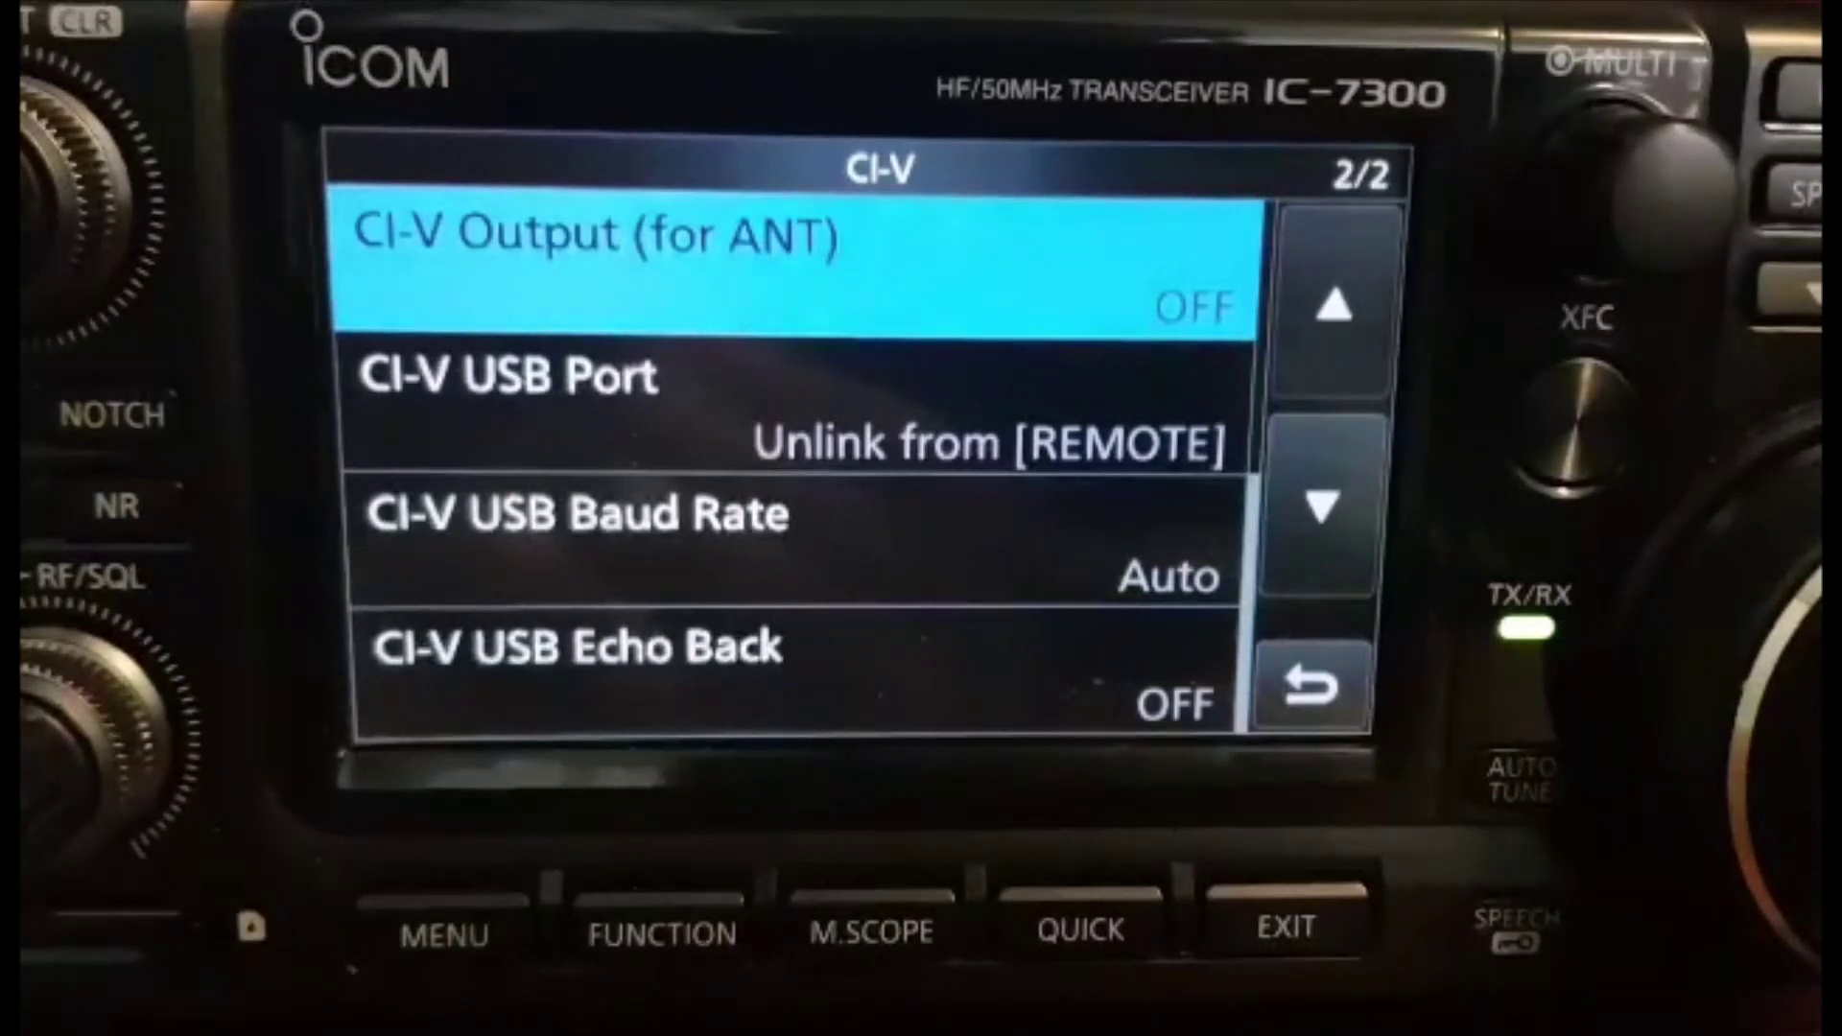
{"action": "scroll", "coordinate": [1688, 557], "scroll_direction": "up", "scroll_amount": 3}
{"action": "scroll", "coordinate": [1688, 556], "scroll_direction": "down", "scroll_amount": 2}
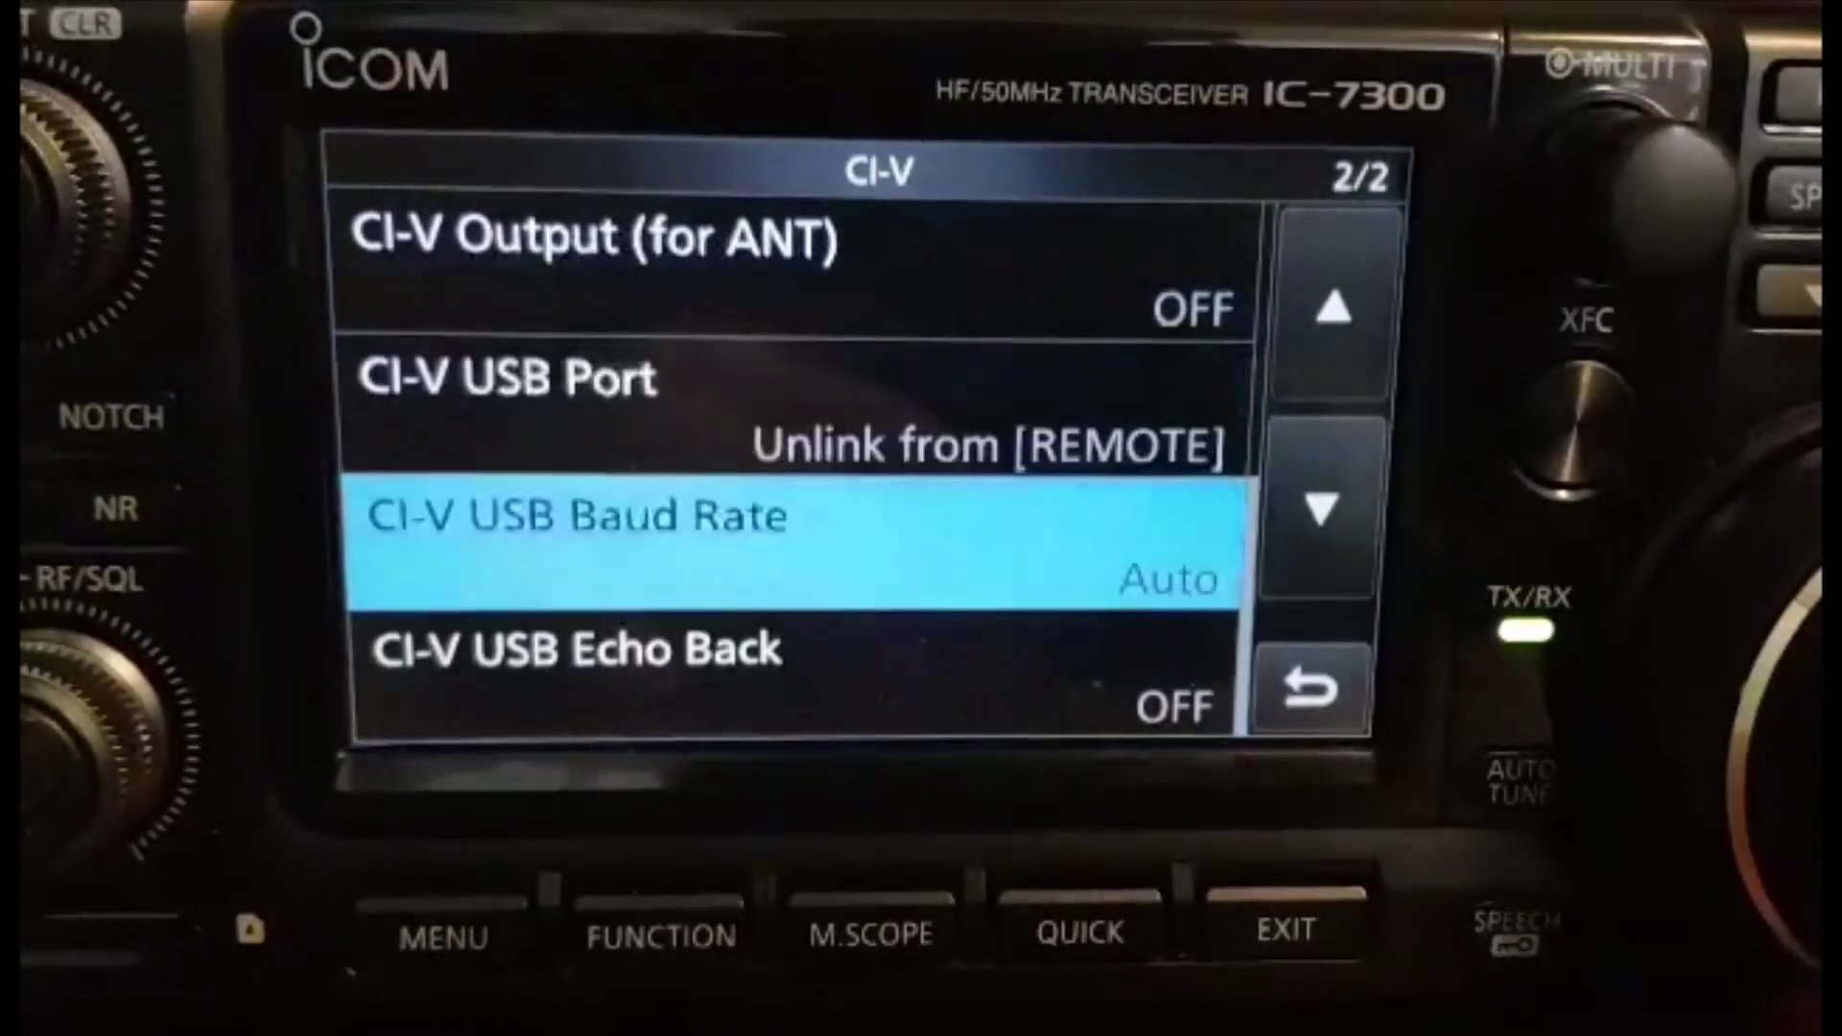
{"action": "scroll", "coordinate": [1689, 556], "scroll_direction": "up", "scroll_amount": 6}
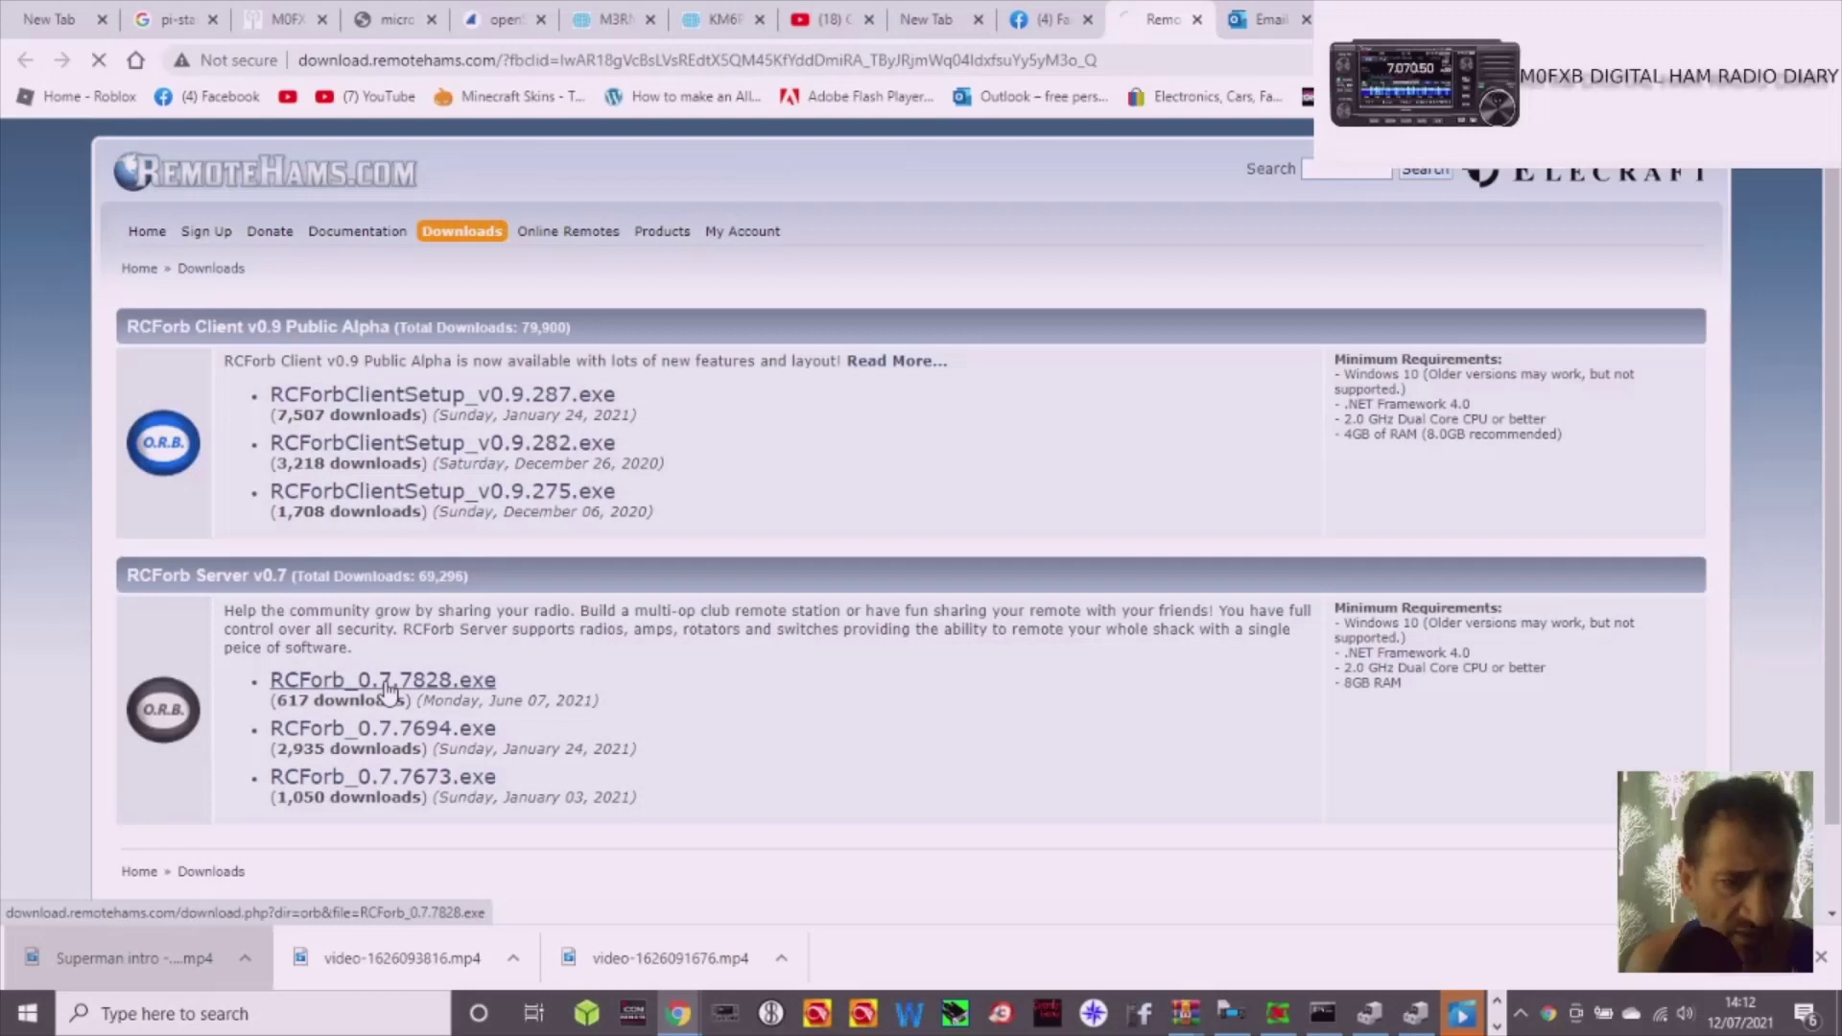
Download RCForb_0.7.7828.exe again, keep the flagged file, and launch the installer
{"action": "left_click", "coordinate": [385, 683]}
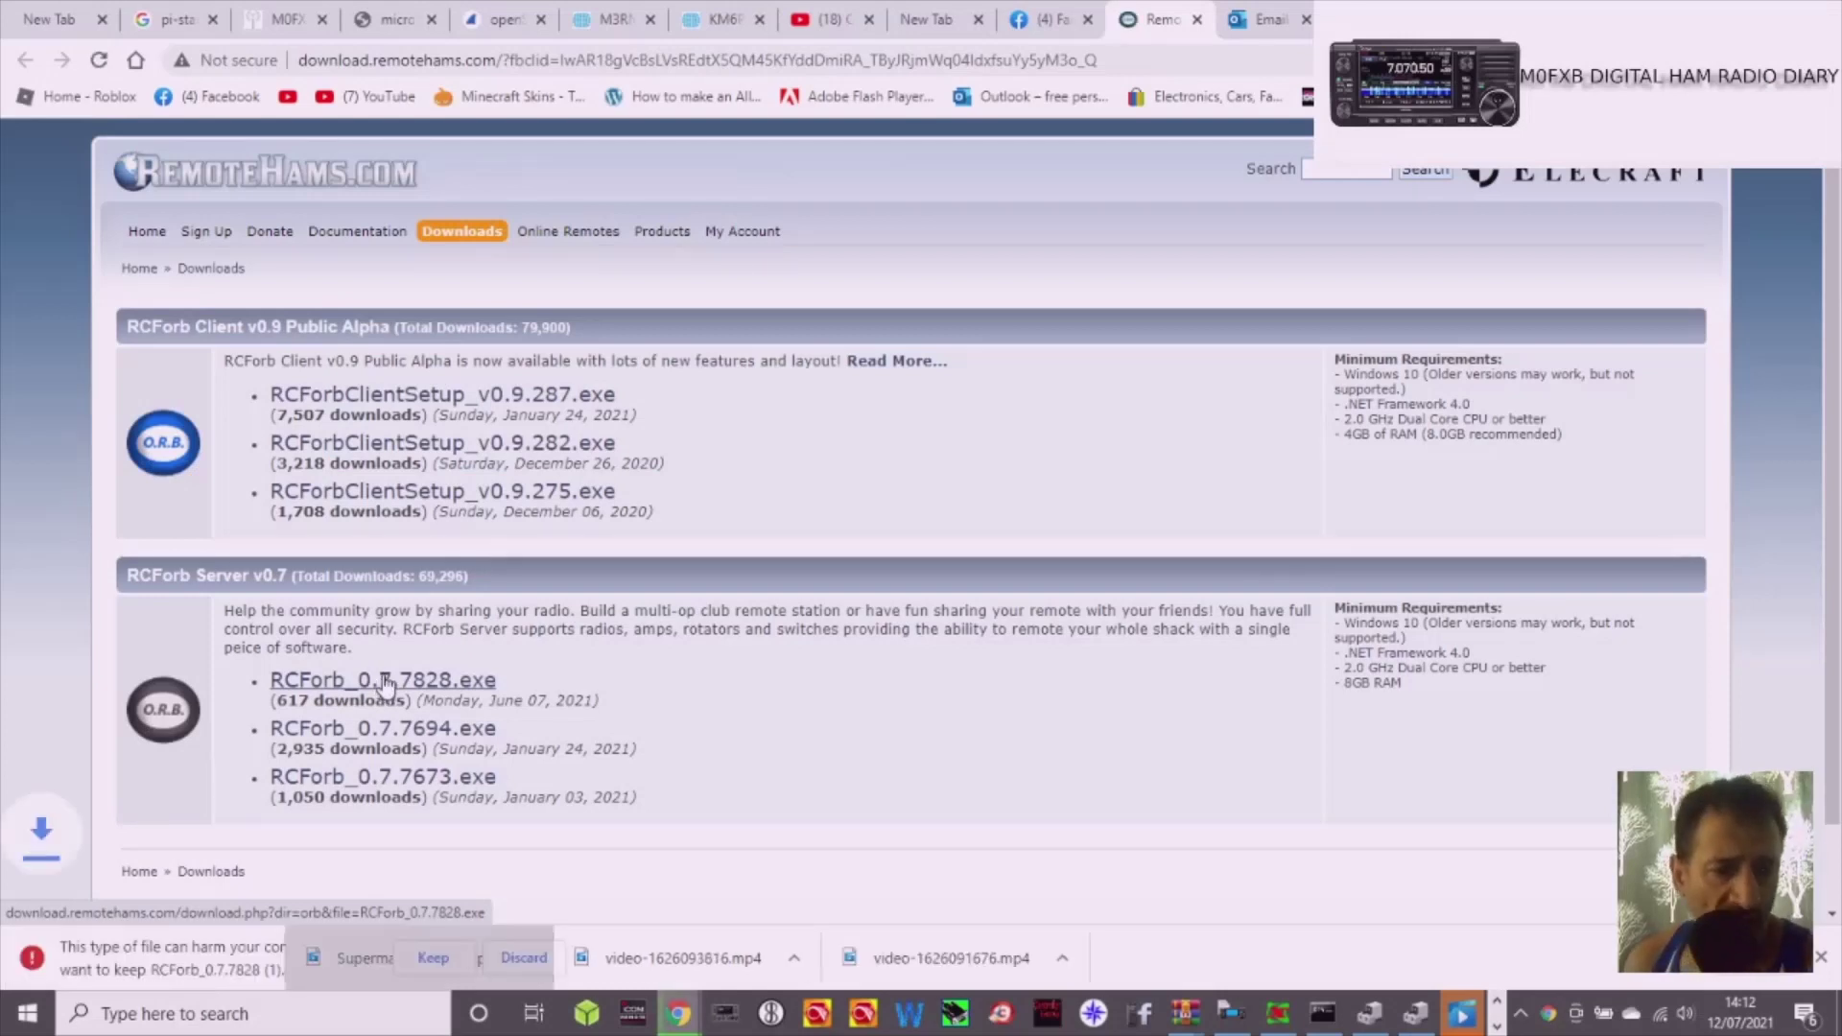
{"action": "left_click", "coordinate": [385, 683]}
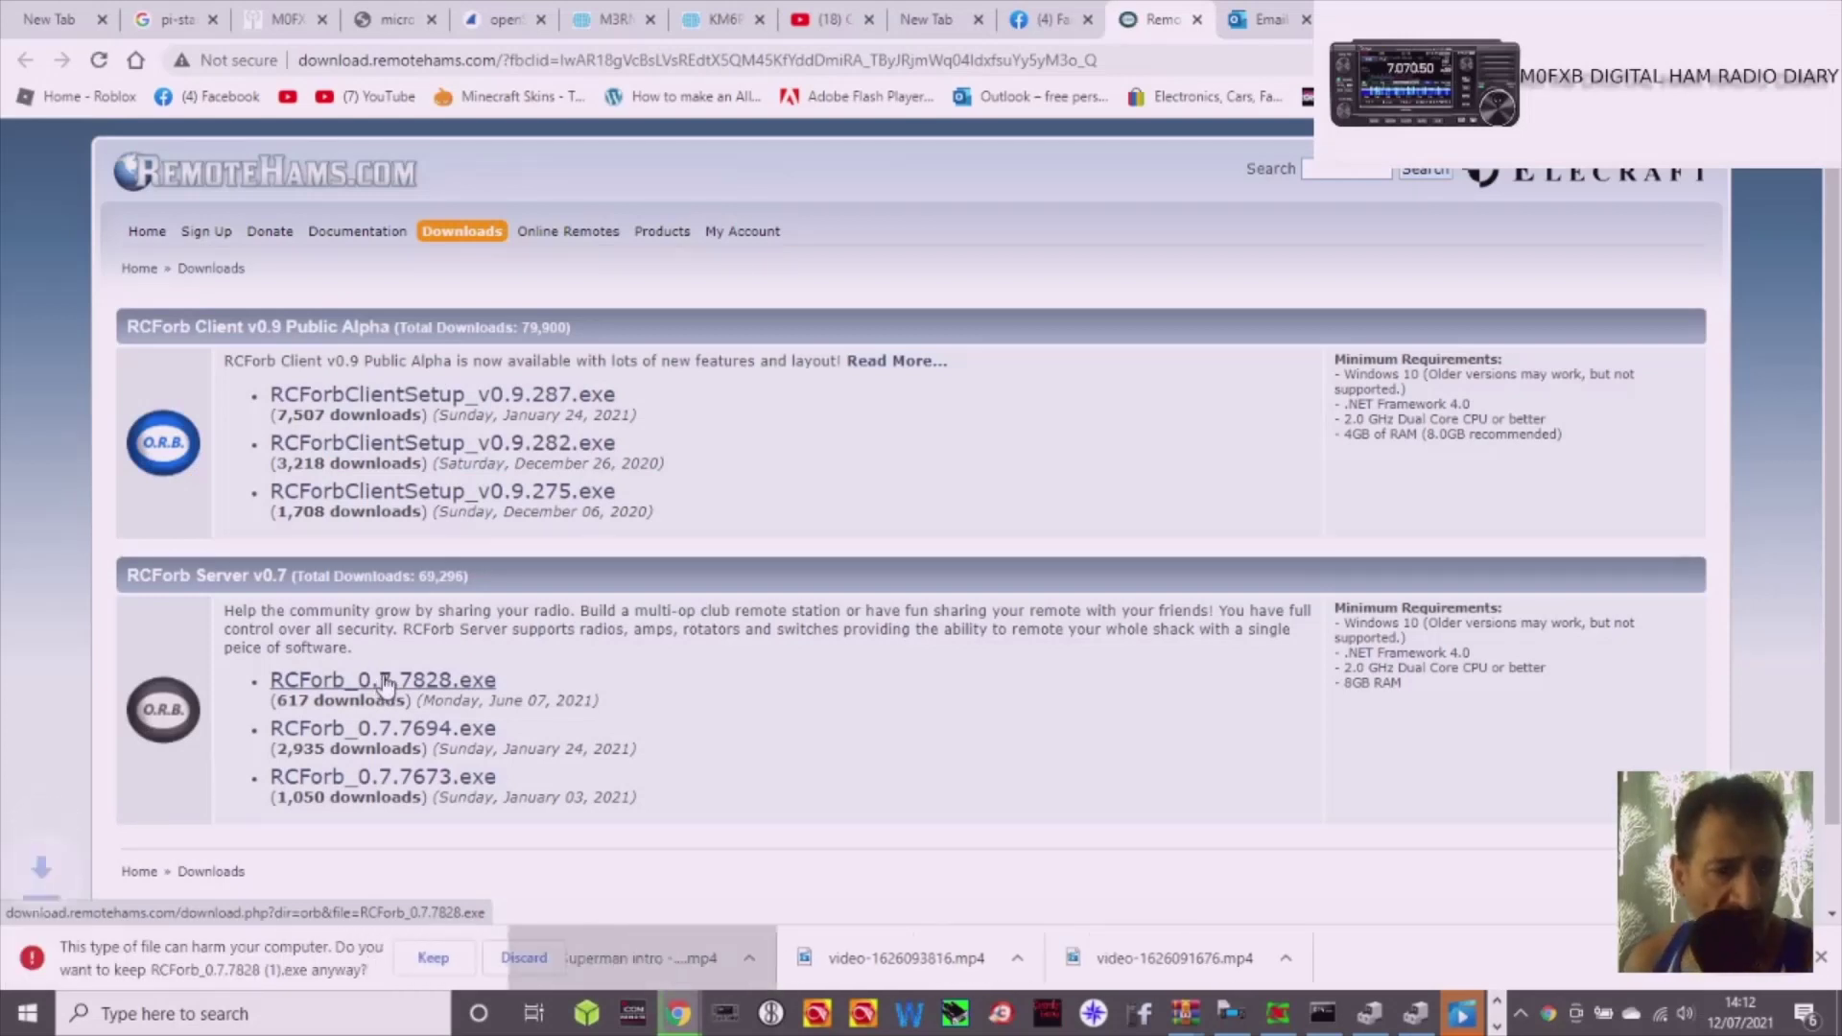
{"action": "left_click", "coordinate": [433, 957]}
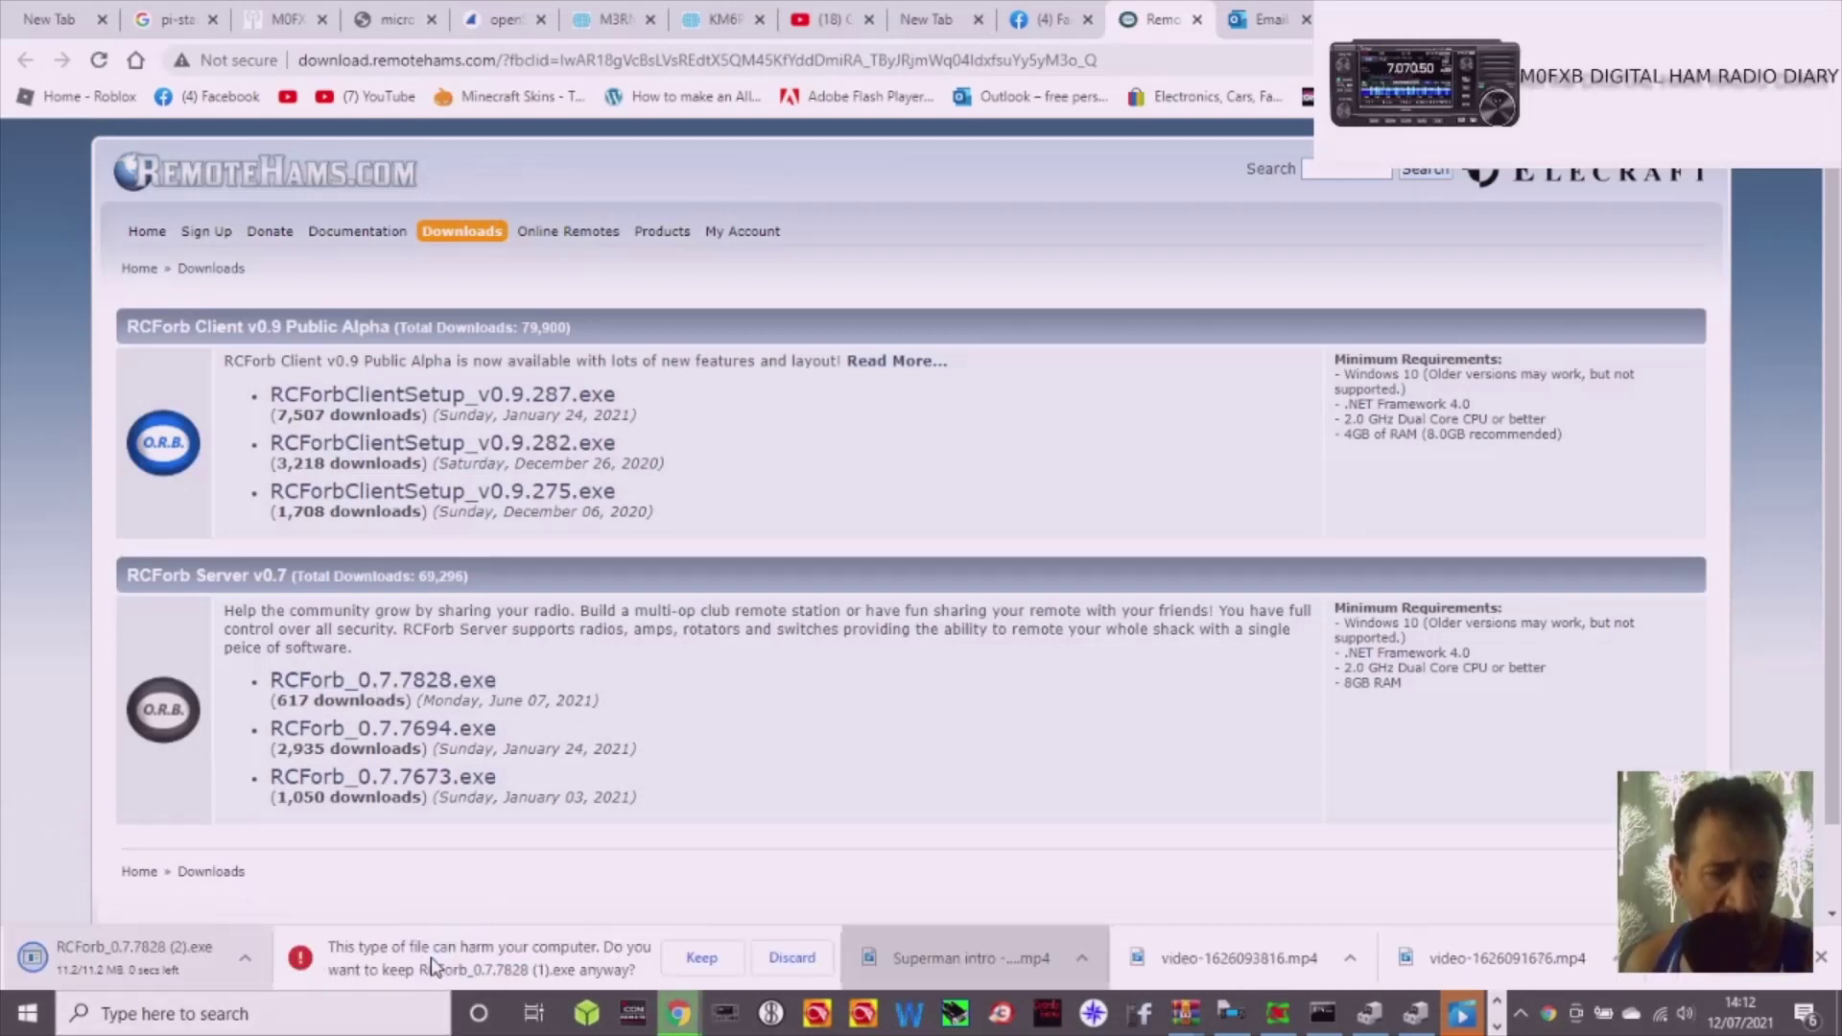
{"action": "left_click", "coordinate": [154, 976]}
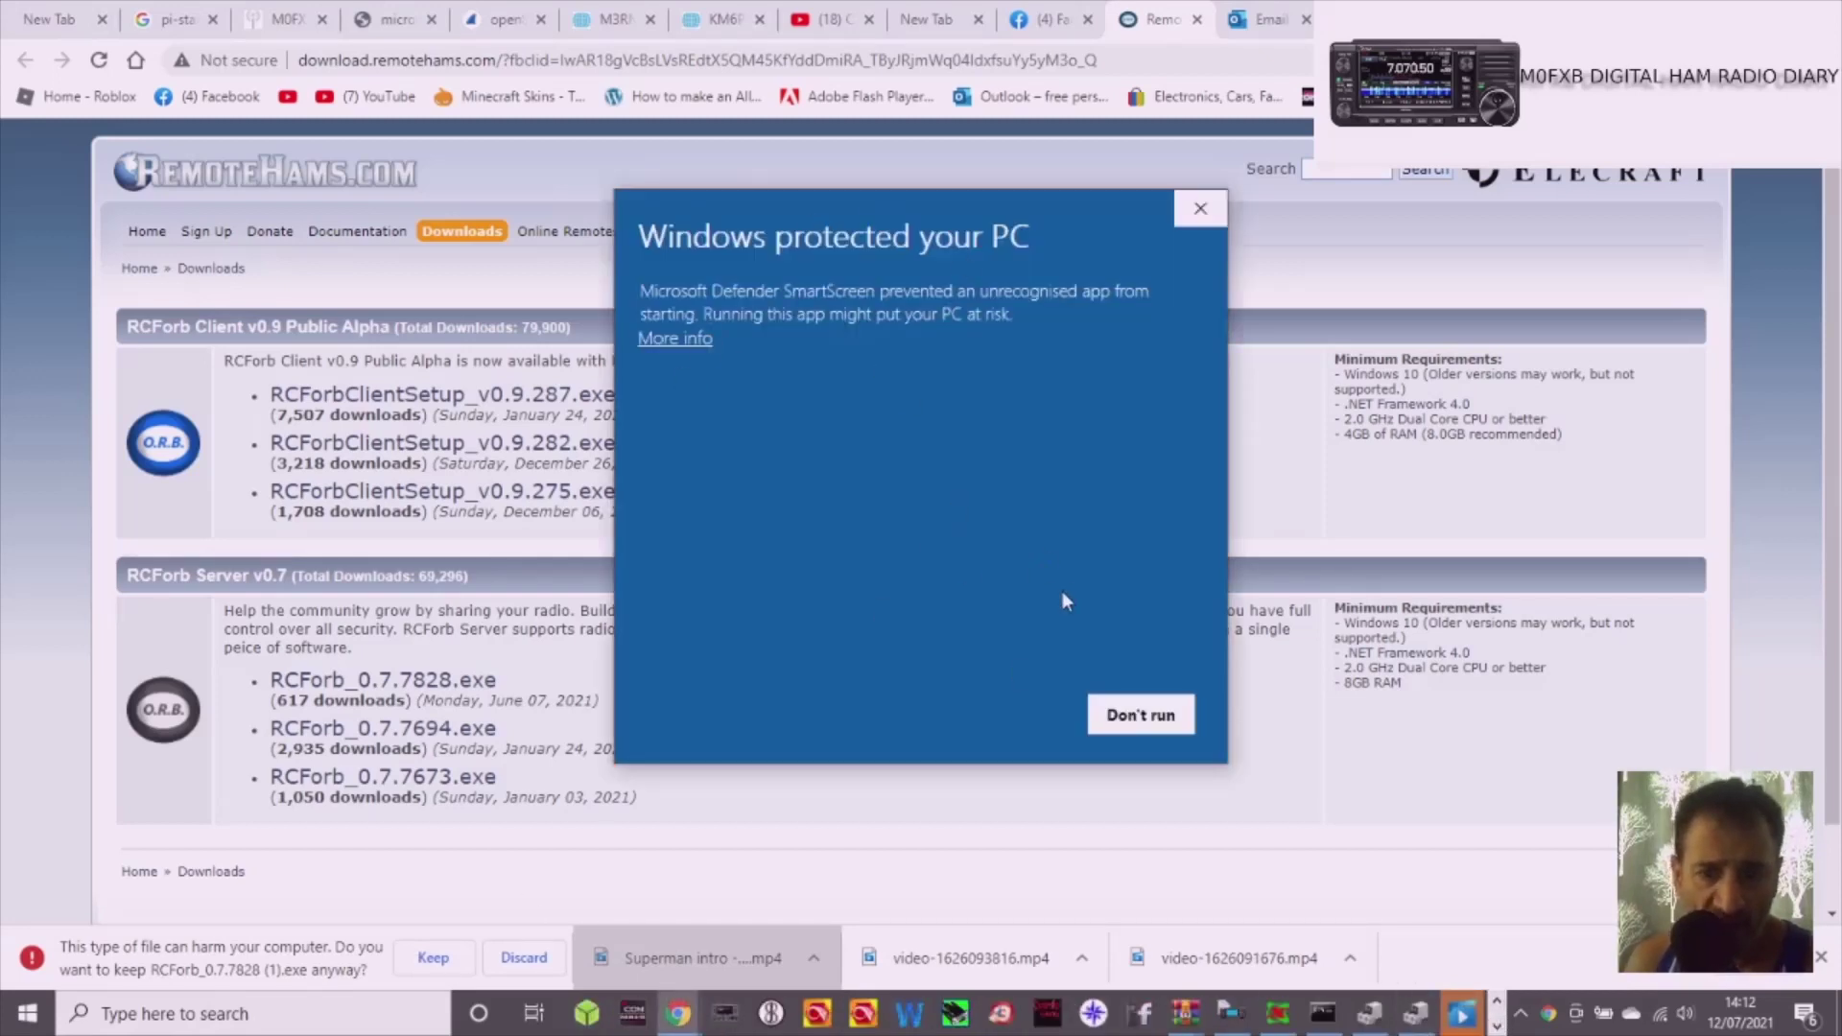
Run the blocked installer anyway and install RCForb Server with default folder and components
{"action": "left_click", "coordinate": [673, 339]}
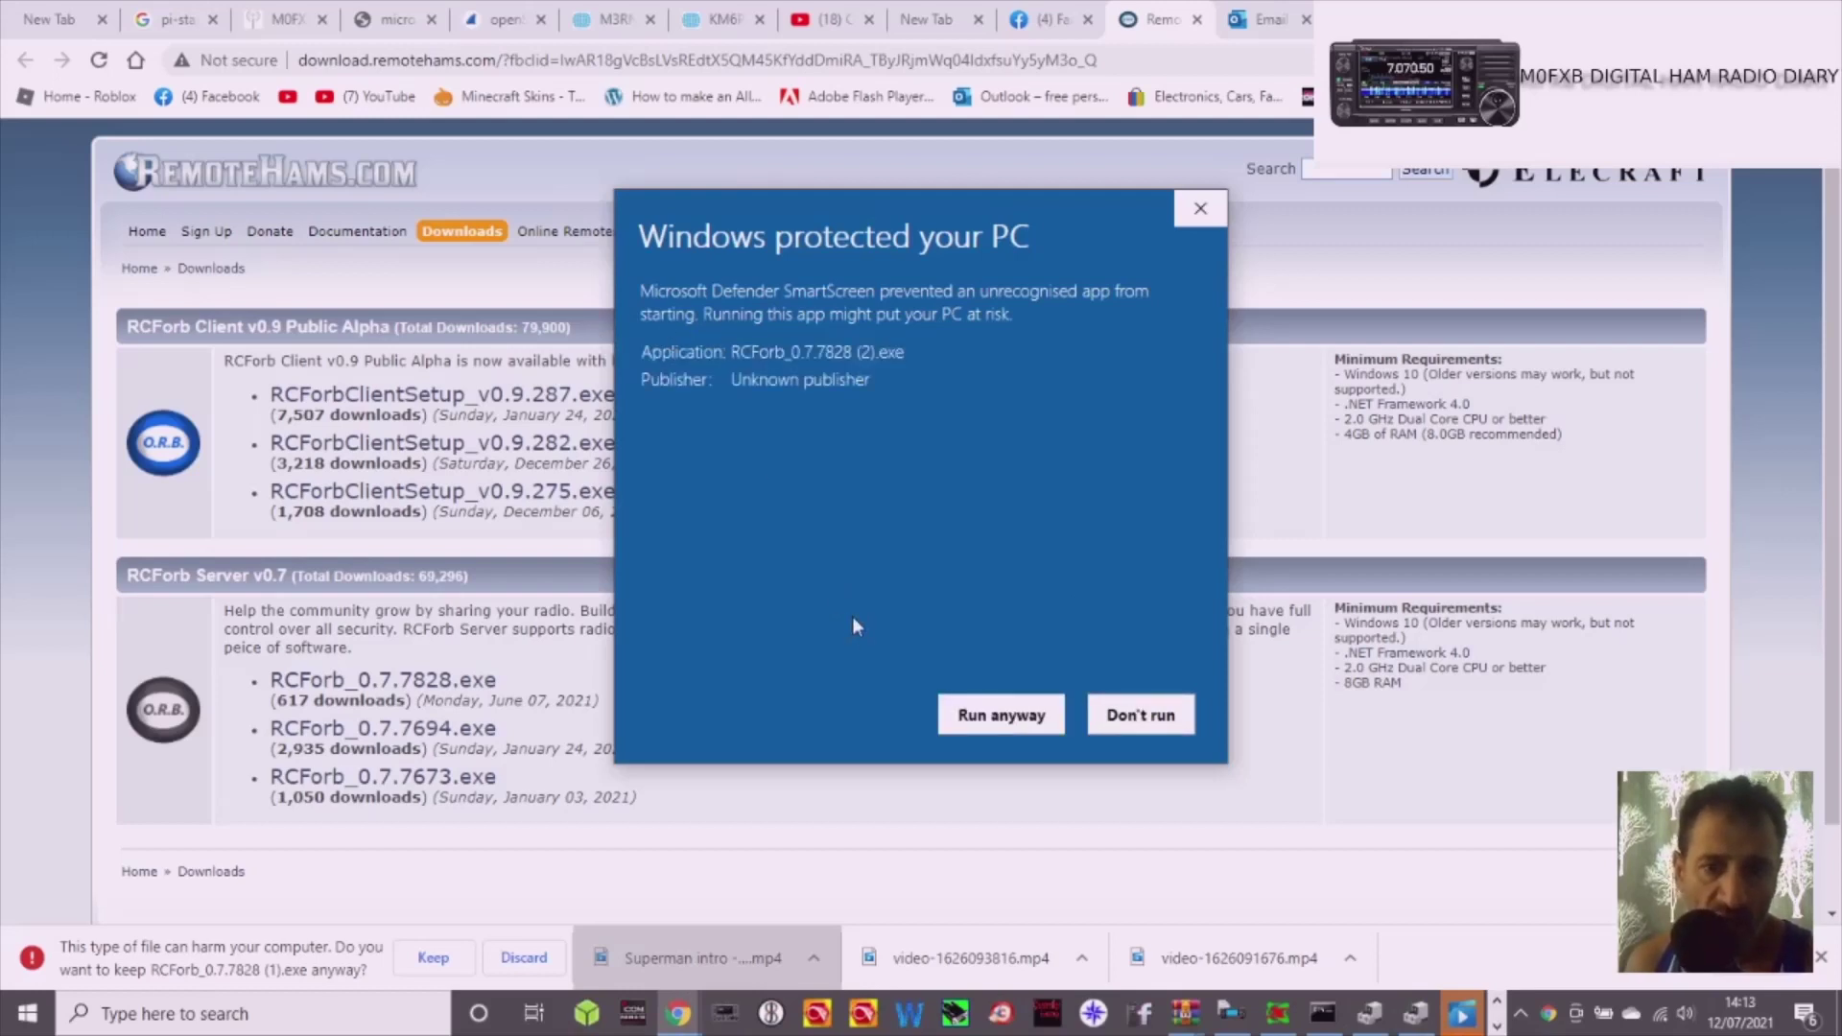
{"action": "left_click", "coordinate": [979, 717]}
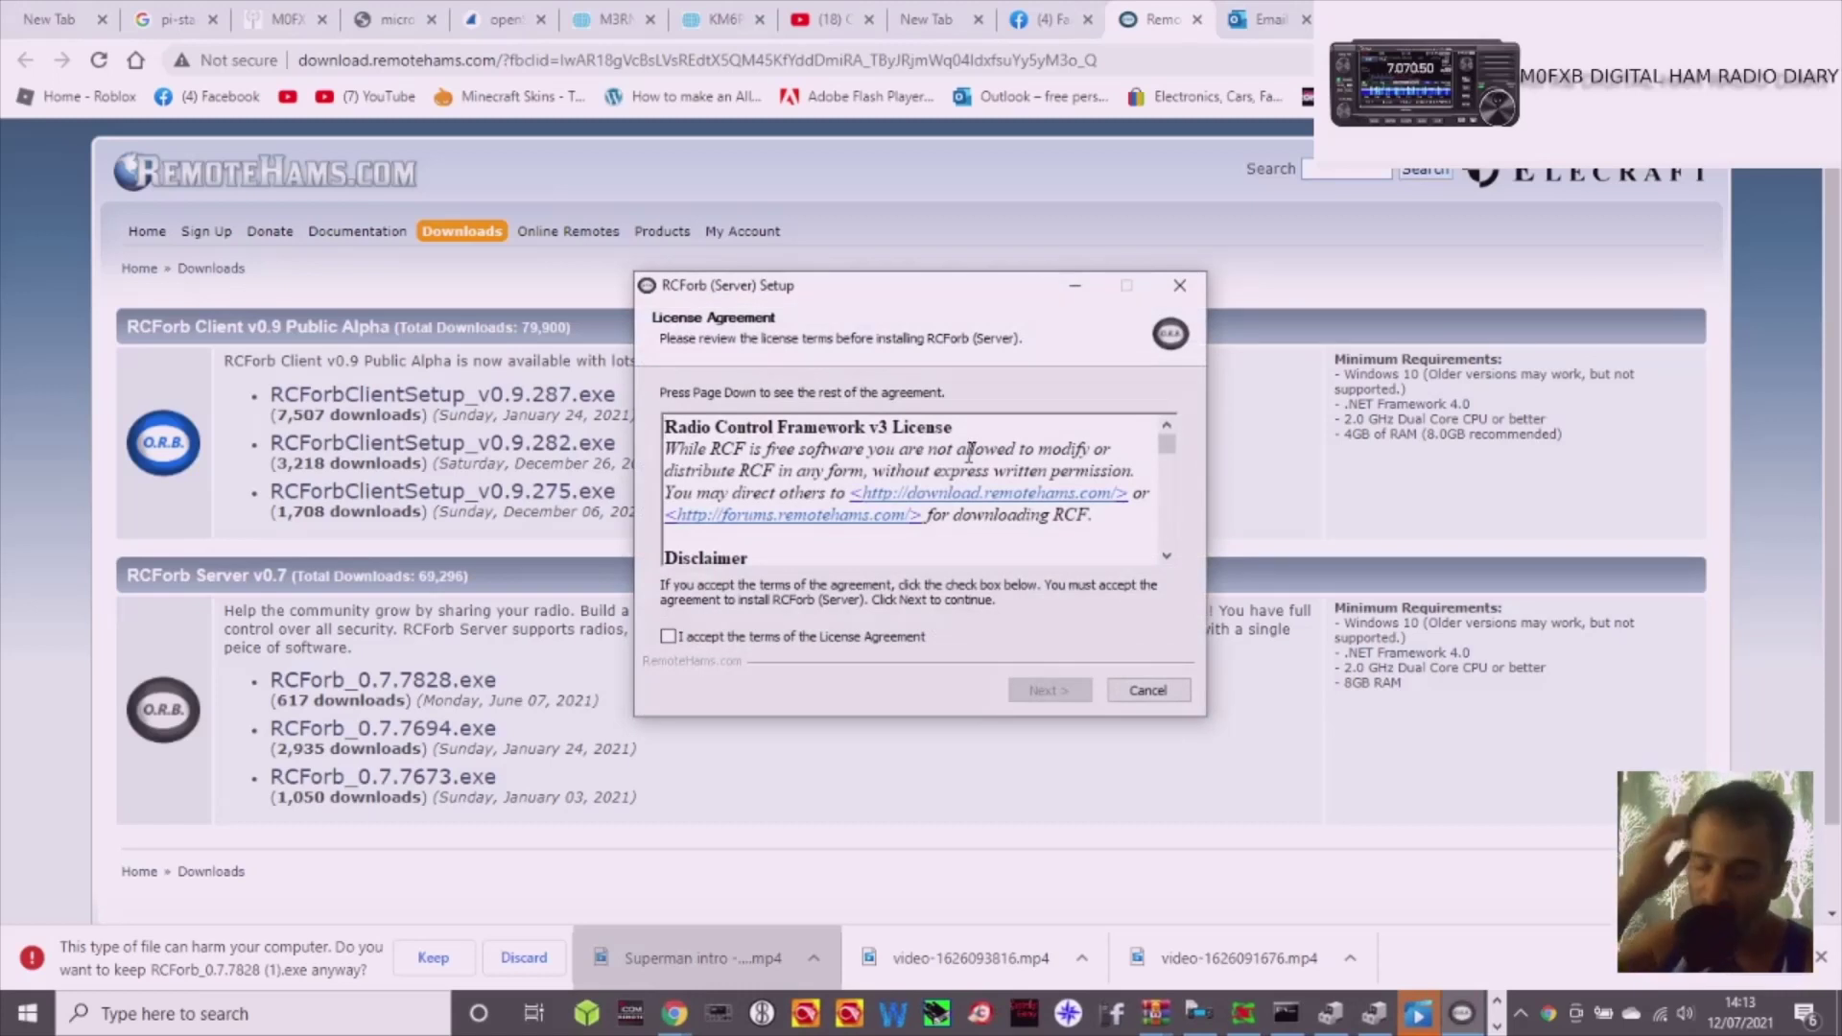
{"action": "left_click", "coordinate": [668, 636]}
{"action": "left_click", "coordinate": [1069, 697]}
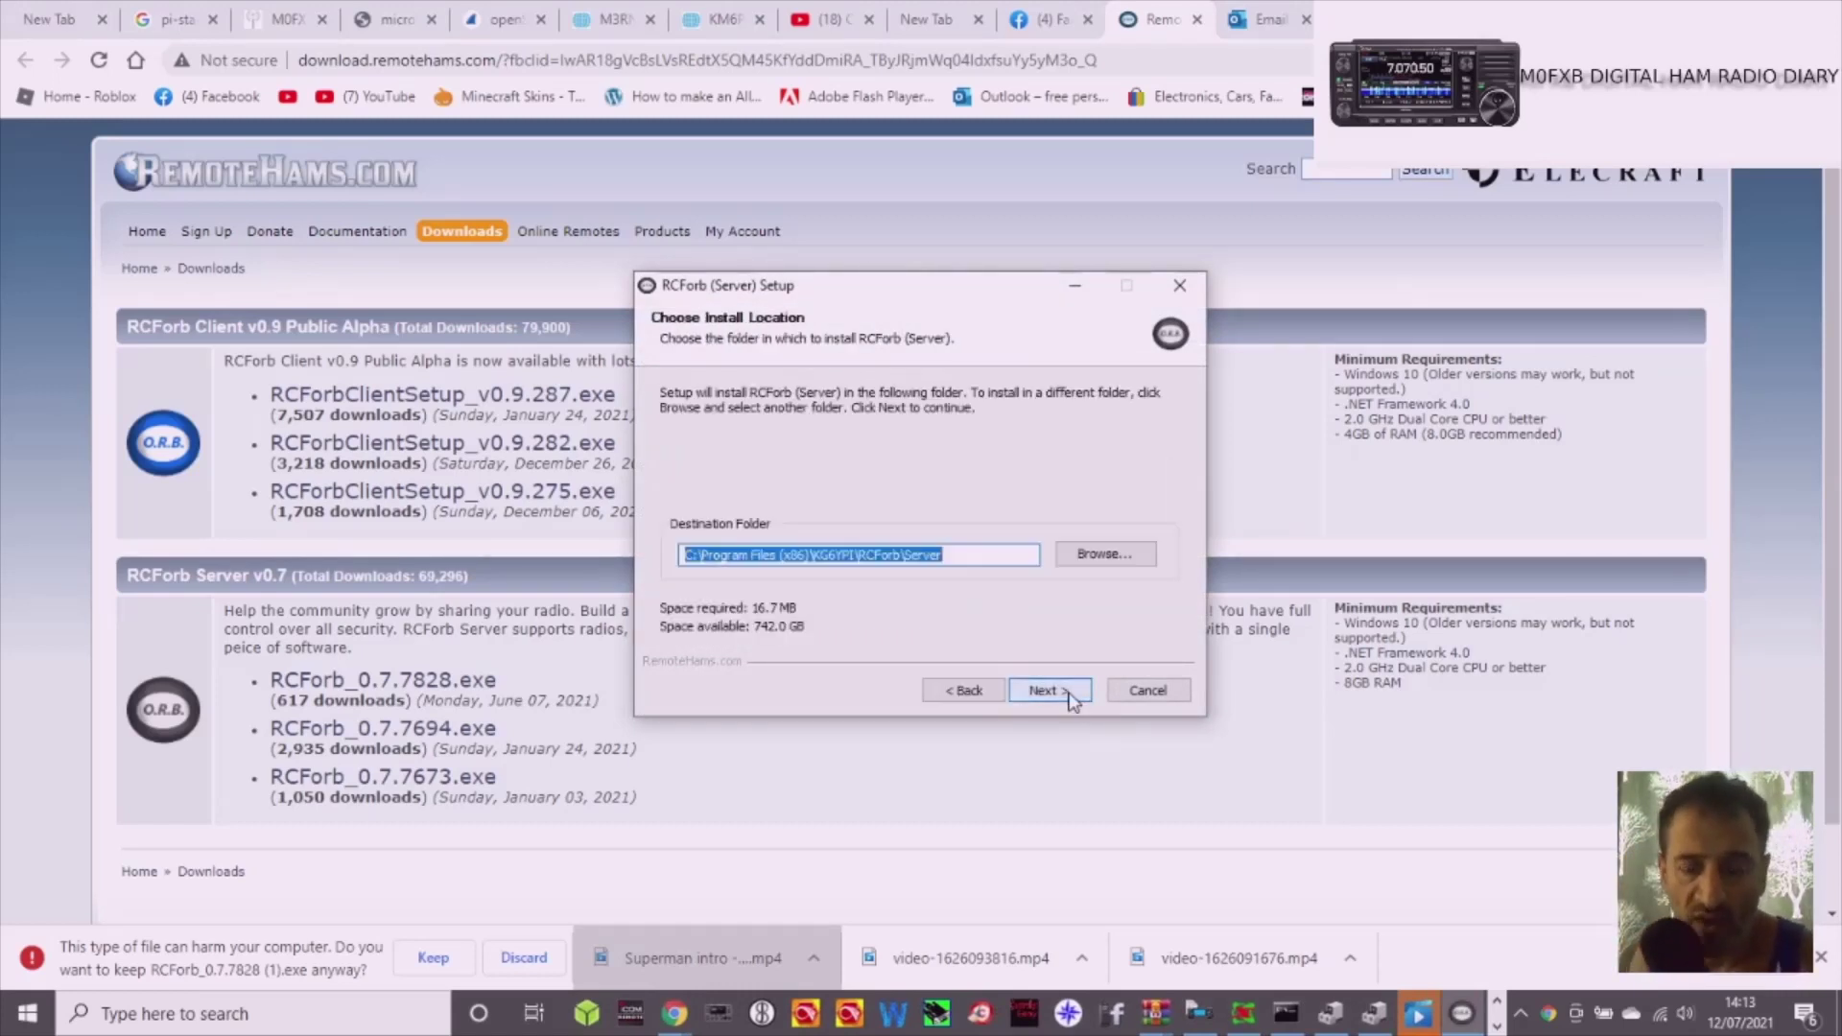
{"action": "left_click", "coordinate": [1062, 701]}
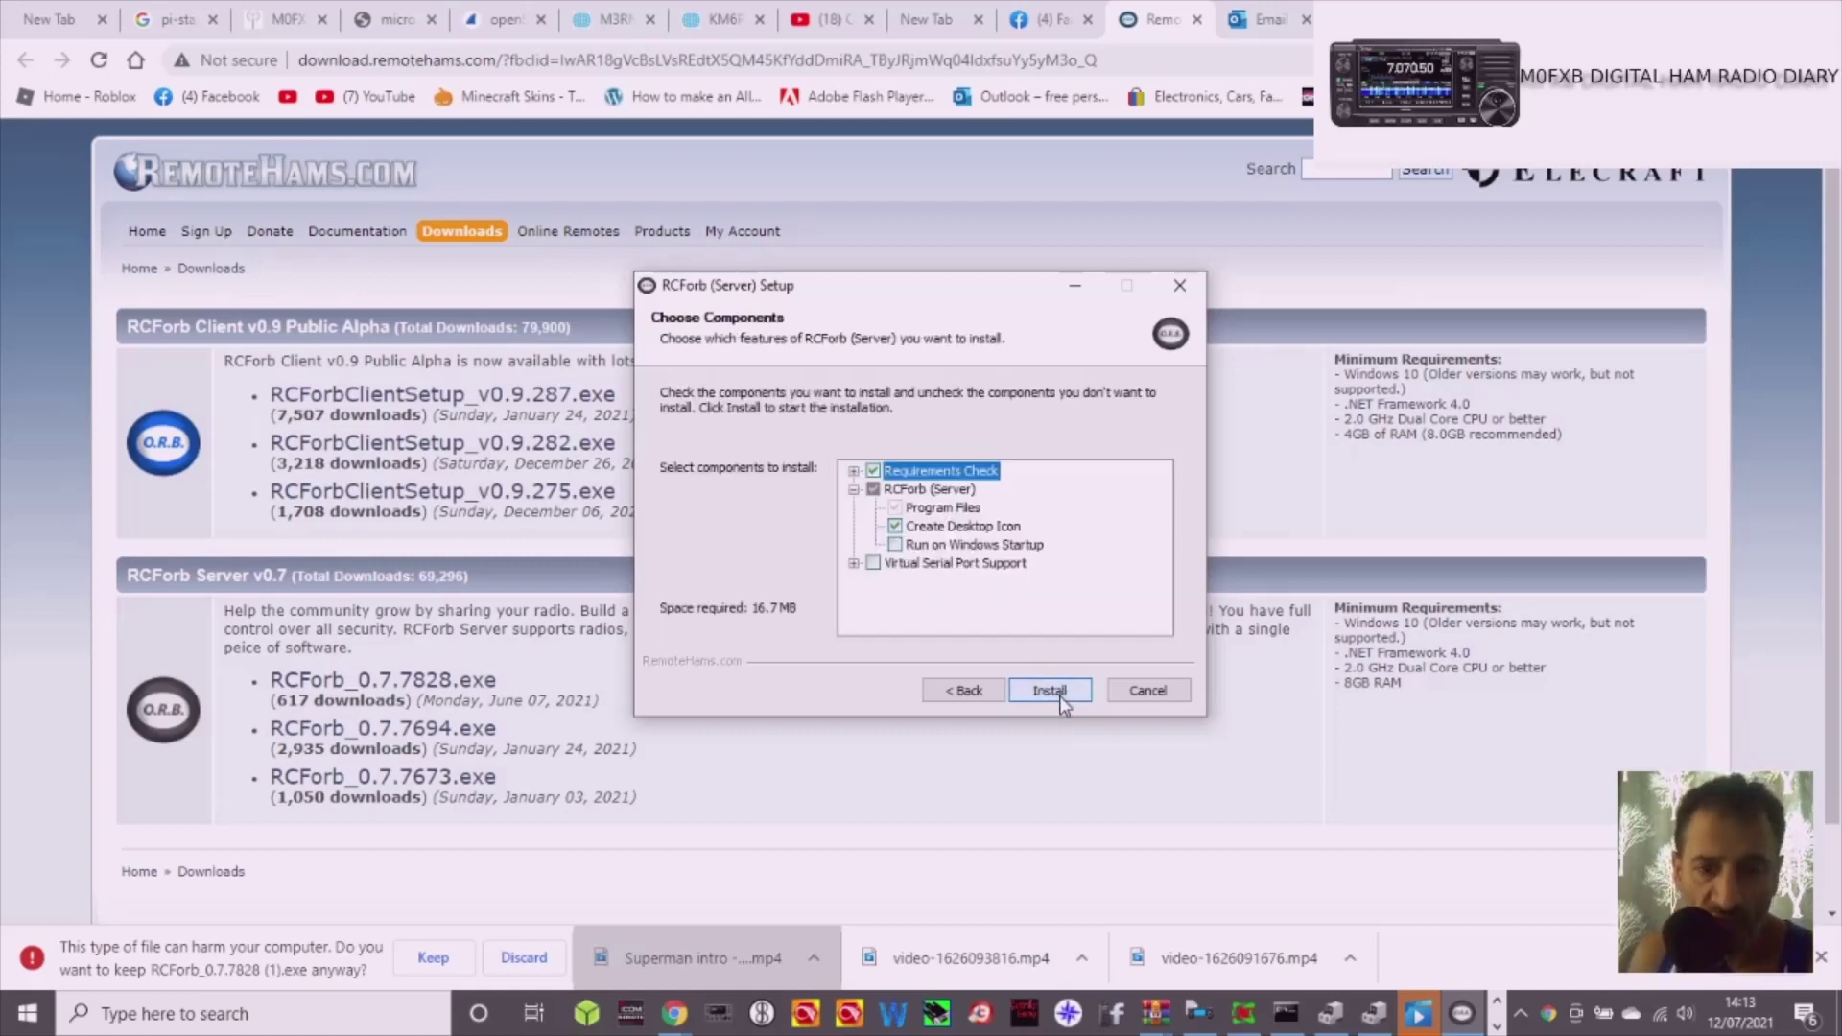
{"action": "left_click", "coordinate": [1059, 695]}
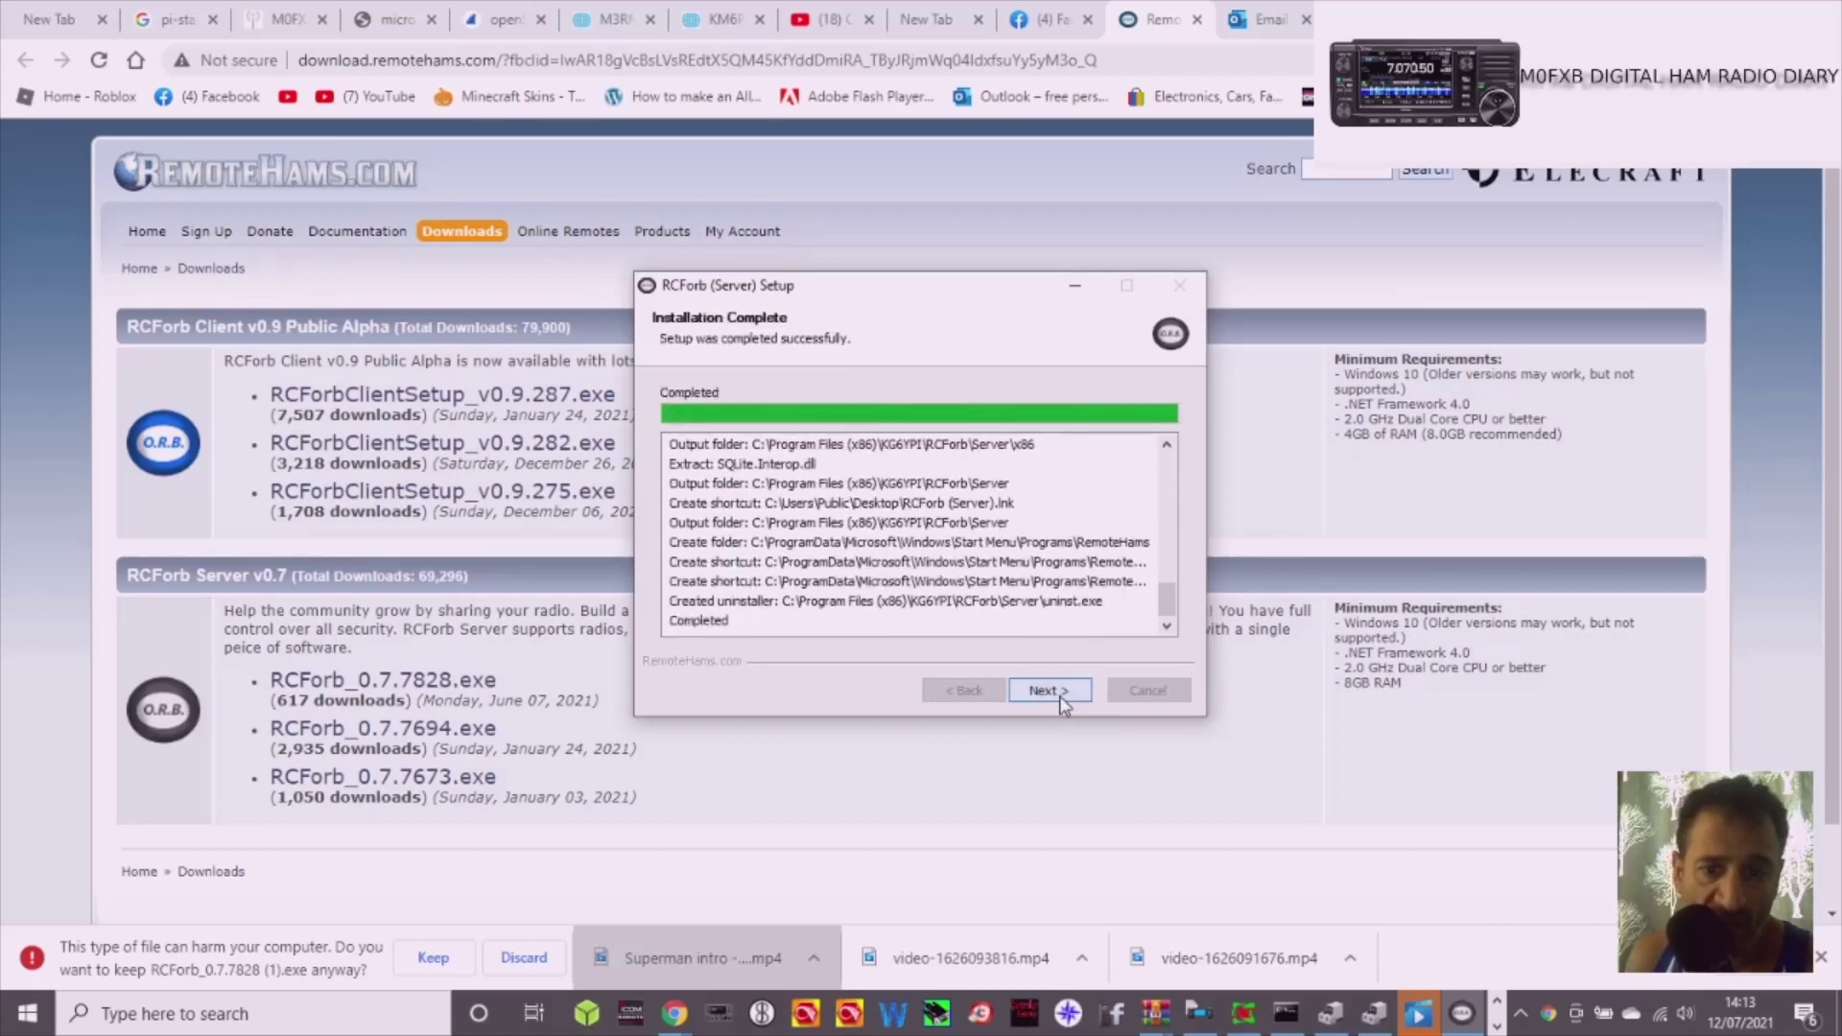
{"action": "left_click", "coordinate": [1049, 691]}
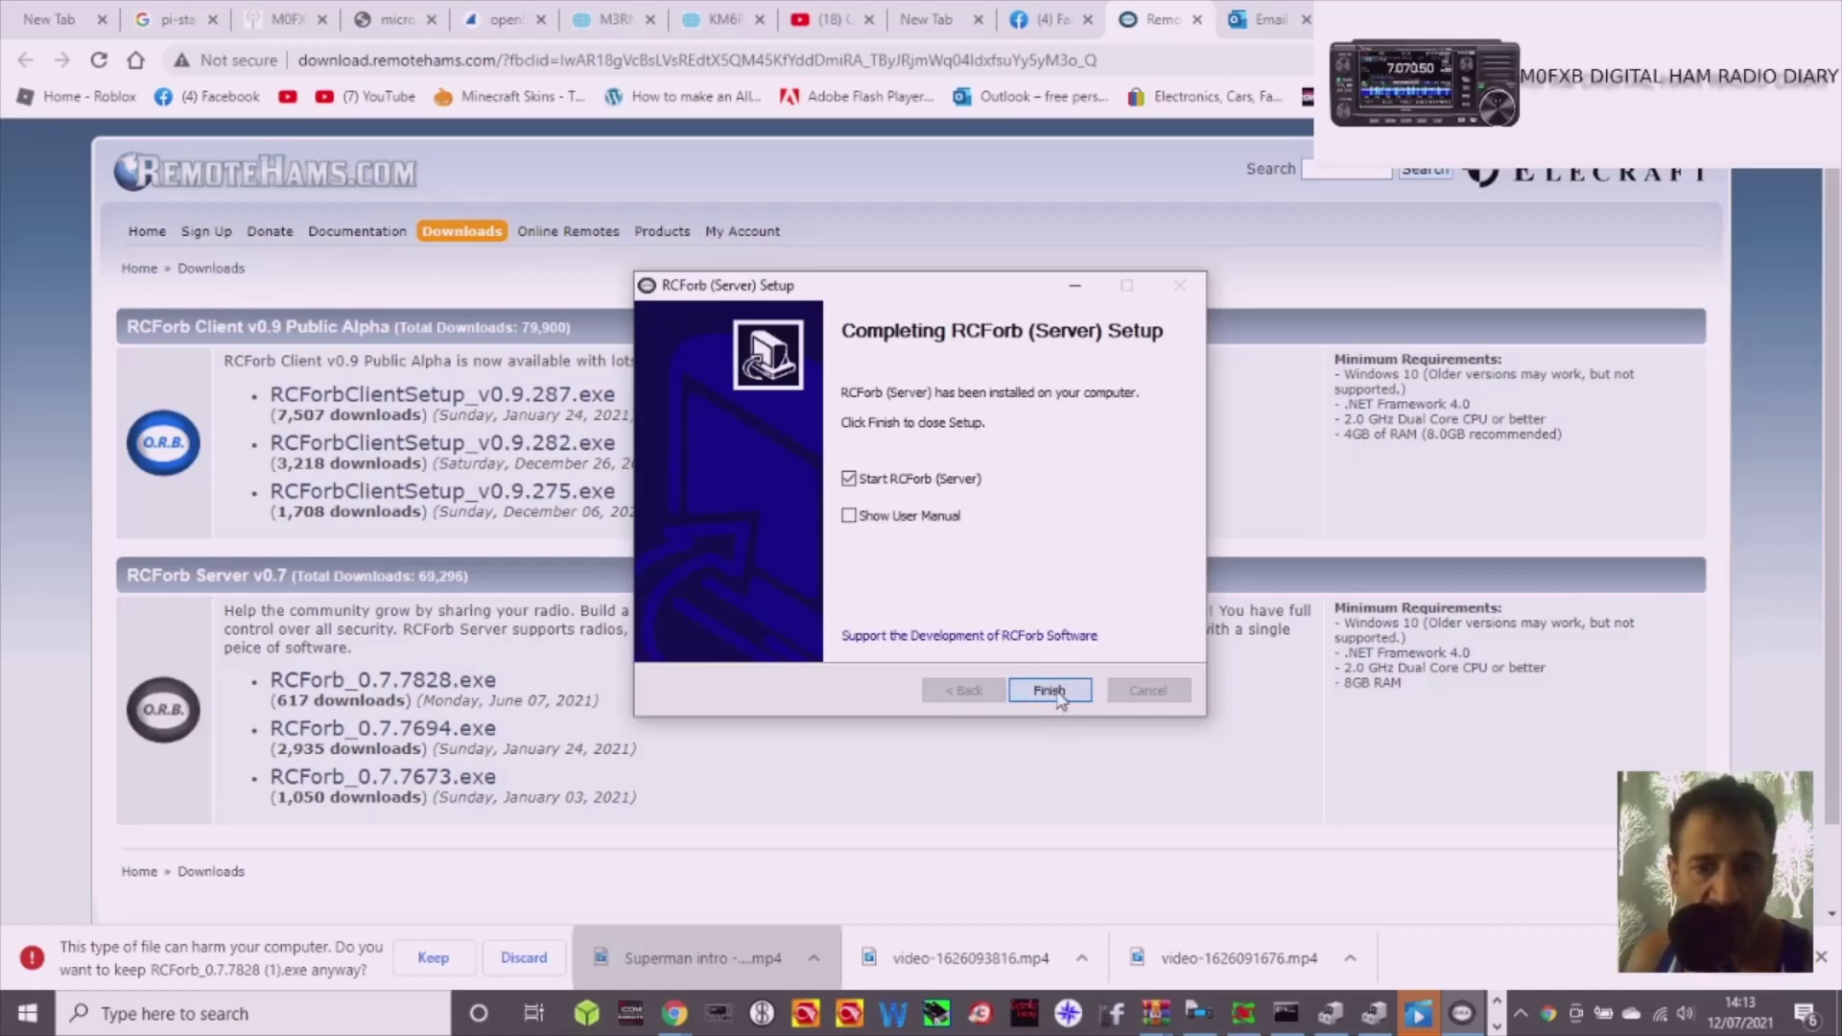
{"action": "left_click", "coordinate": [1049, 691]}
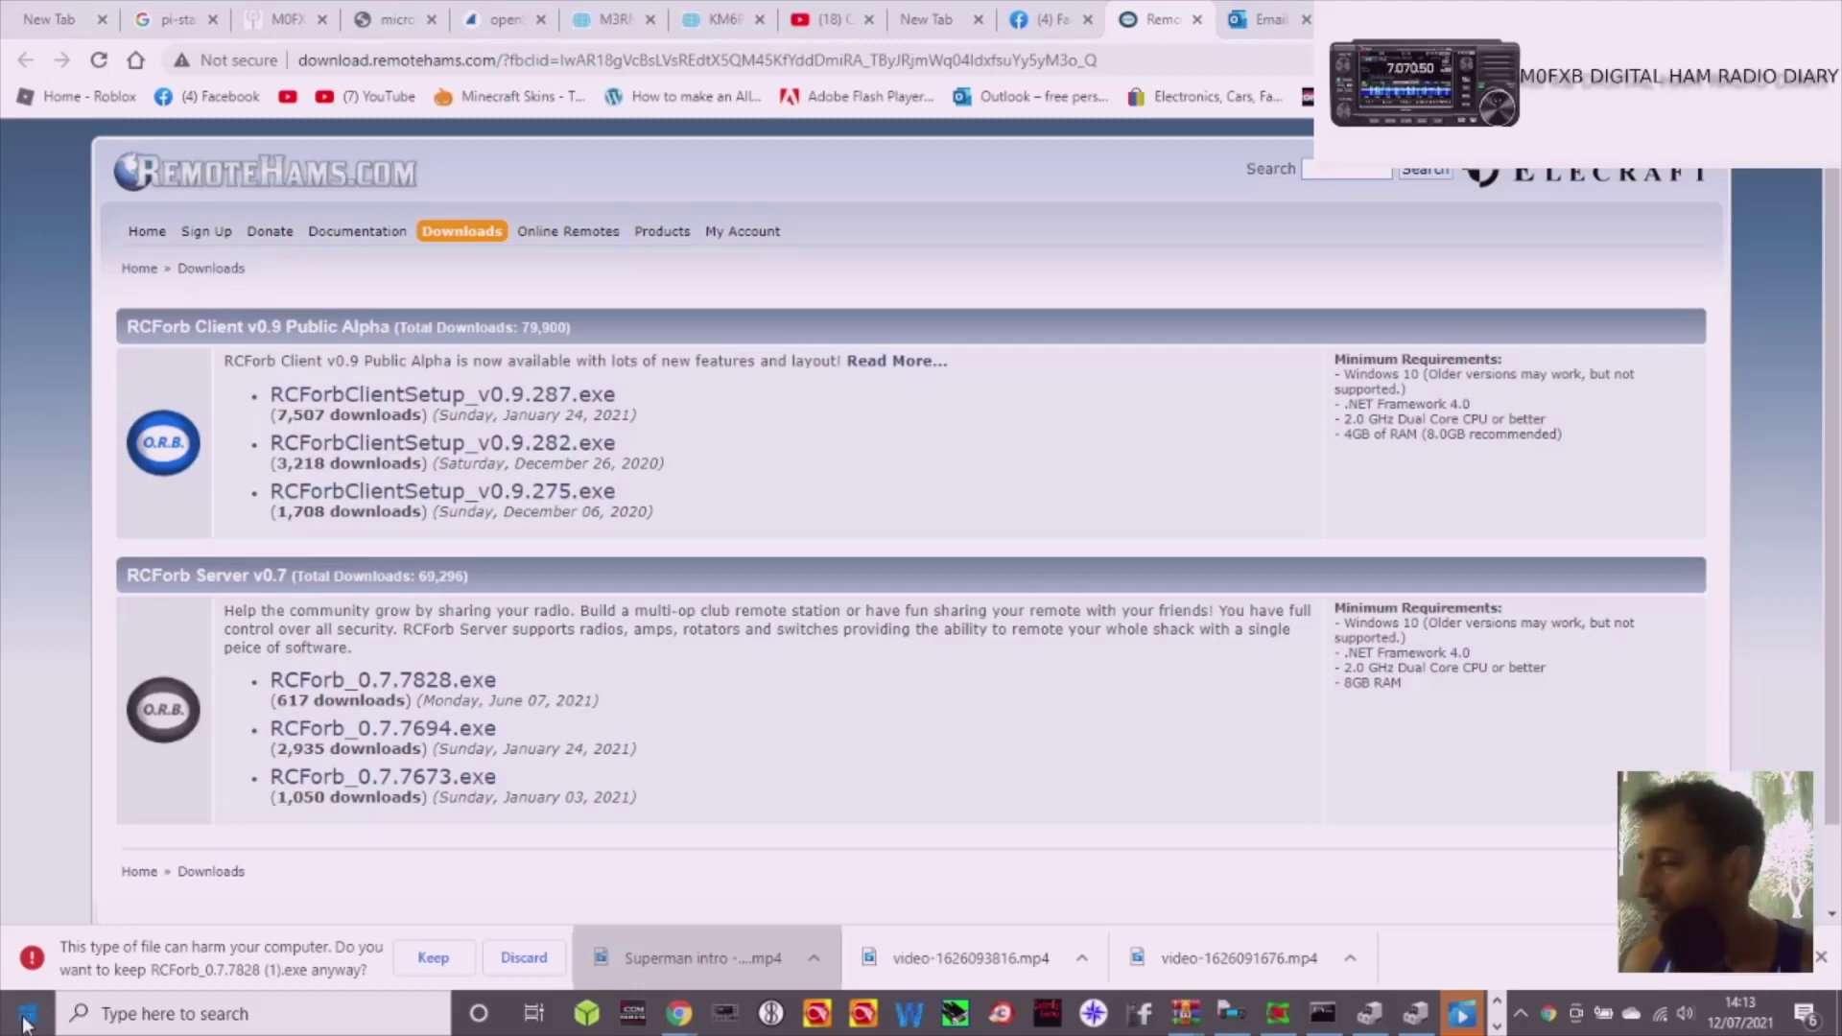
Bring RCForb Server forward and open the Global Server Configuration Wizard from the Options menu
{"action": "left_click", "coordinate": [27, 1023]}
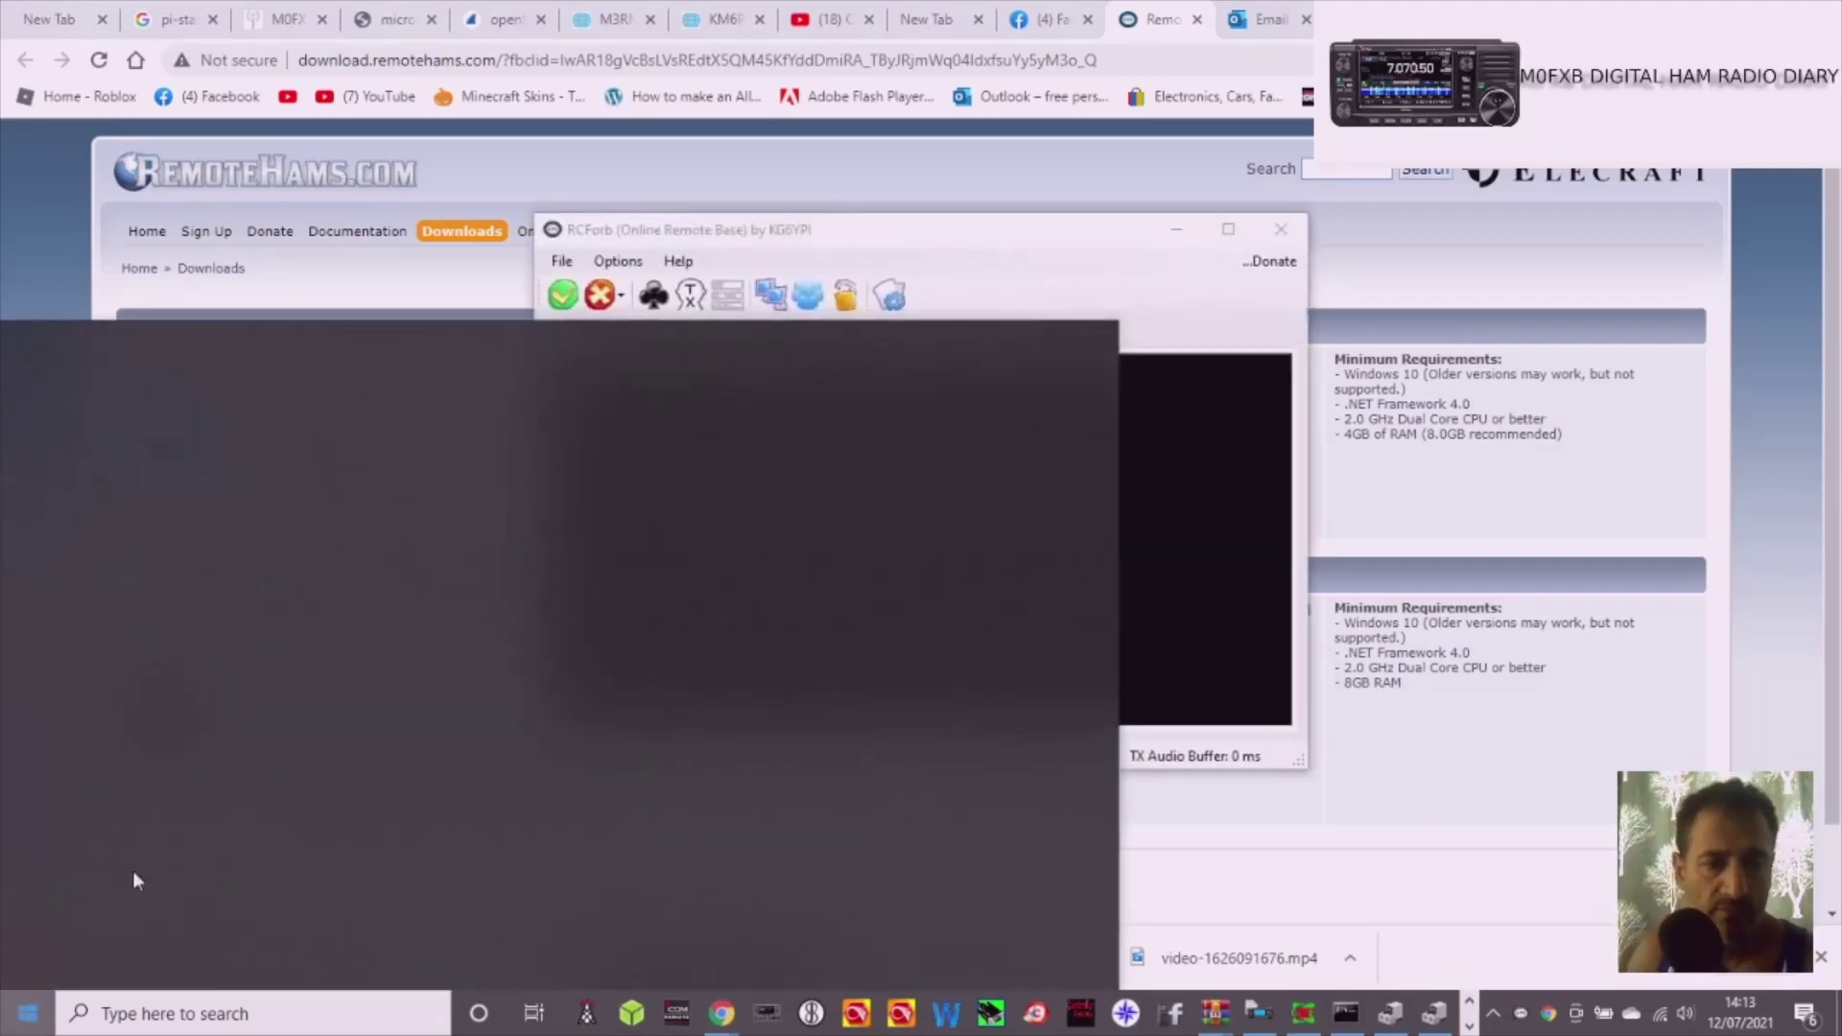
{"action": "left_click", "coordinate": [1045, 280]}
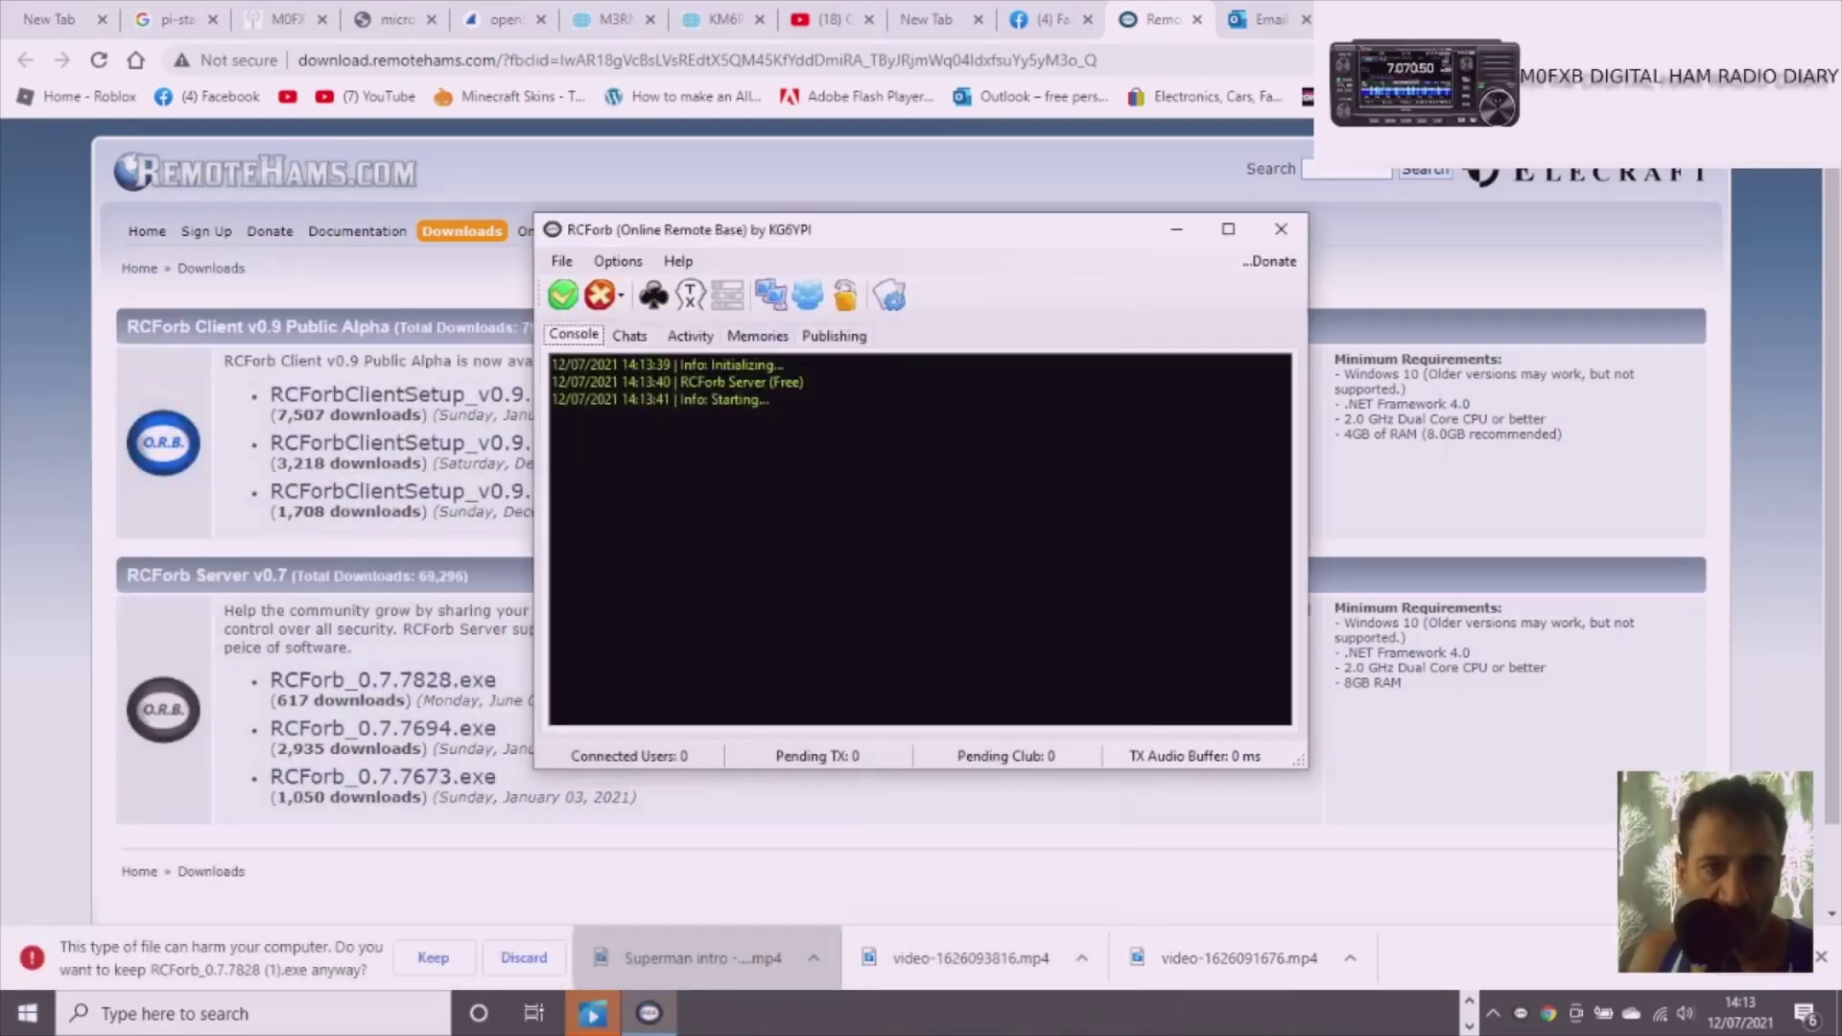
{"action": "left_click", "coordinate": [628, 269]}
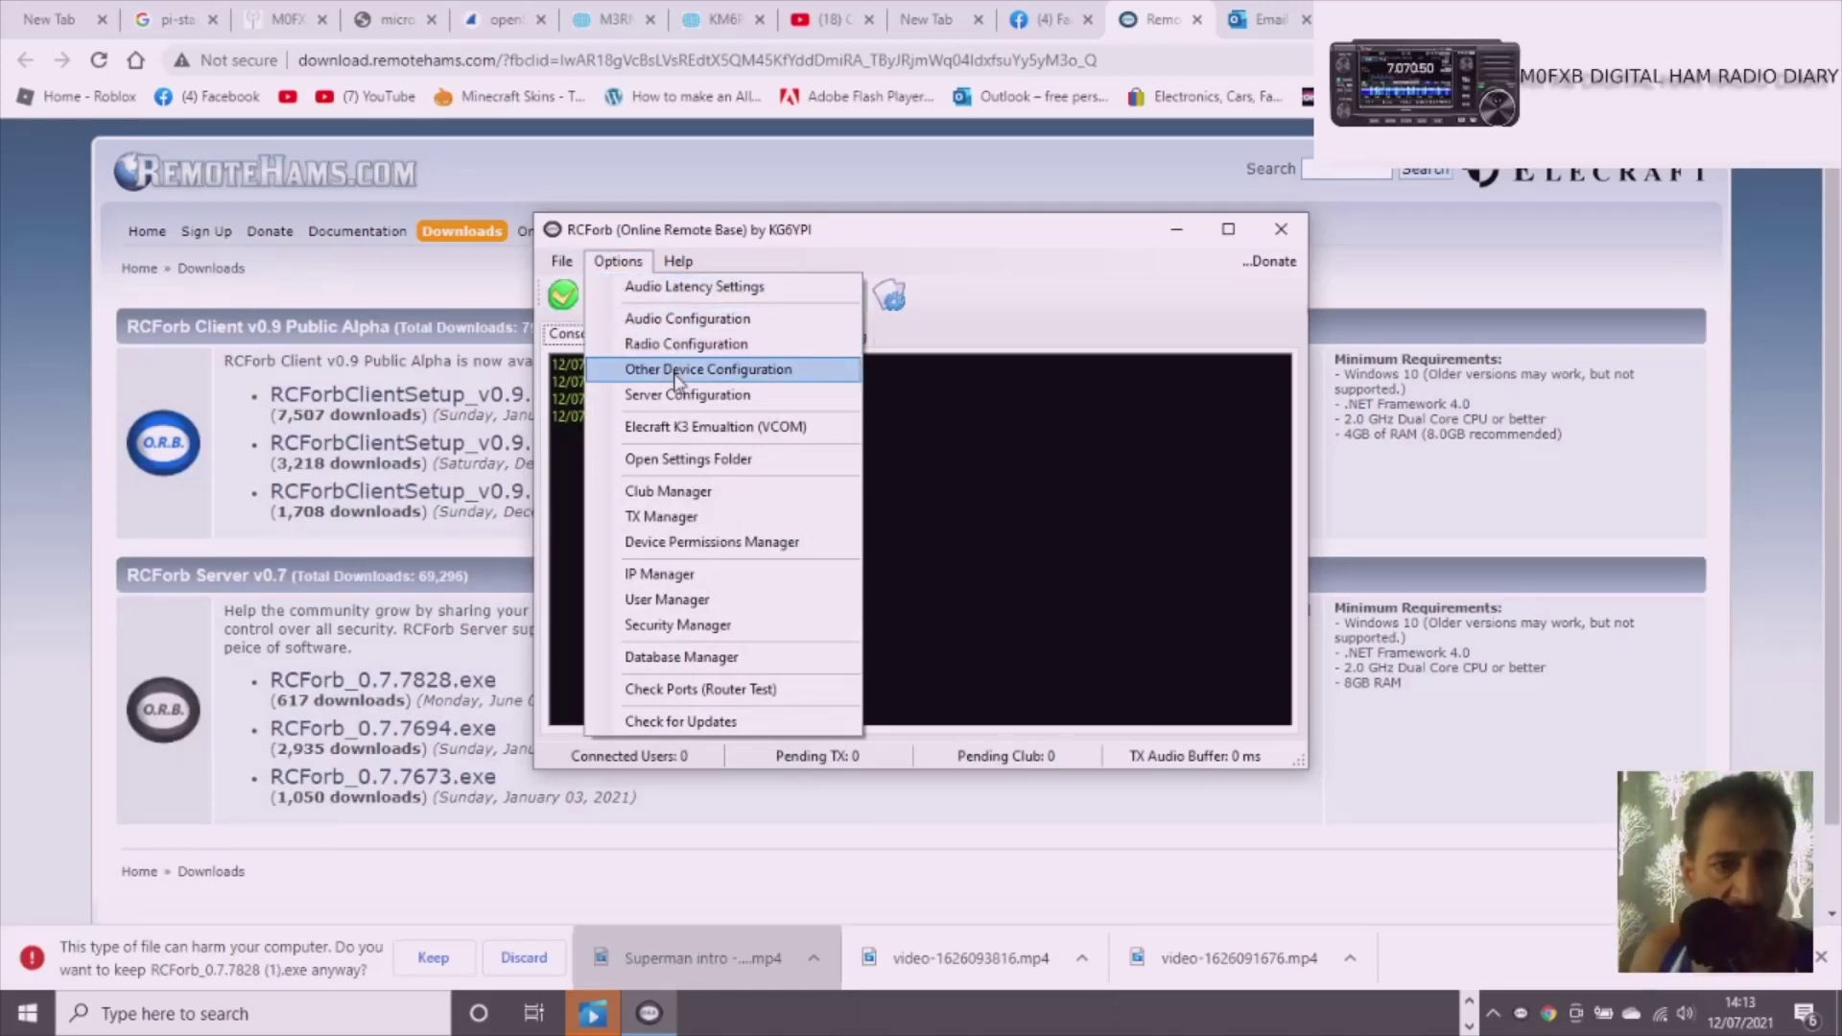
{"action": "left_click", "coordinate": [679, 322]}
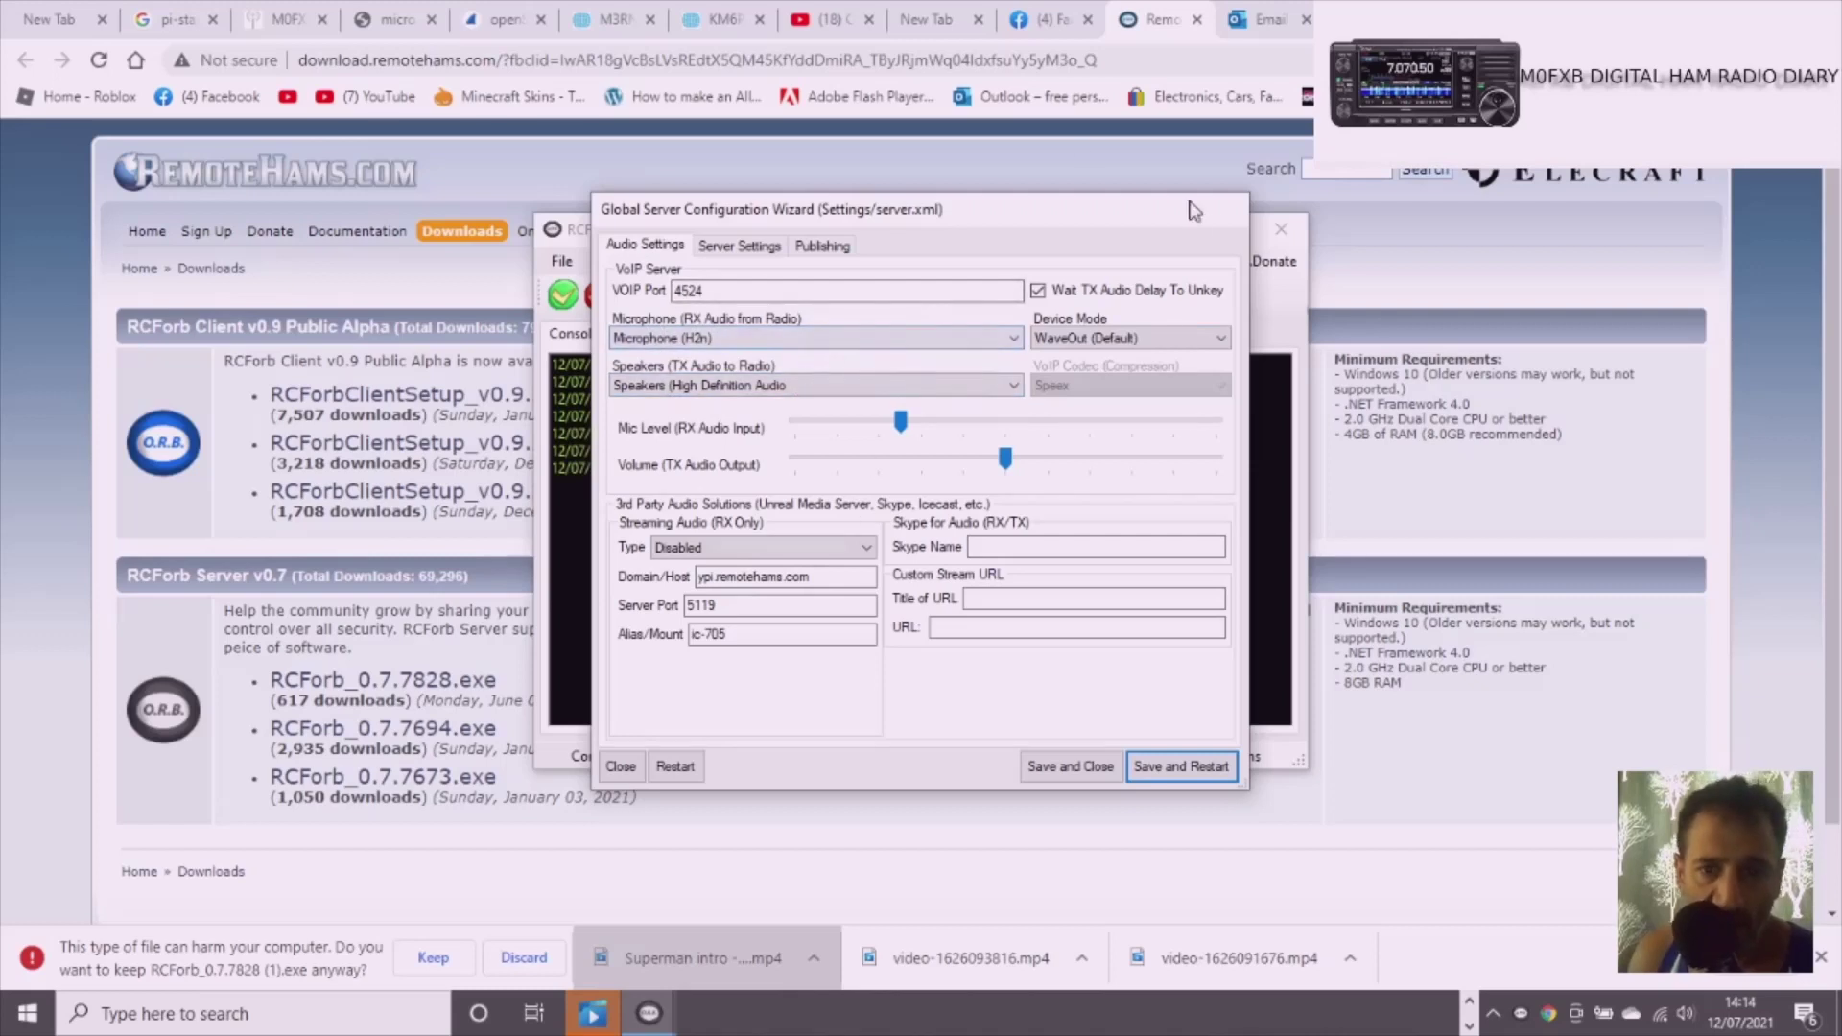
Review the Server Settings, Publishing and Audio Settings tabs, then save and restart the server
{"action": "left_click", "coordinate": [739, 247]}
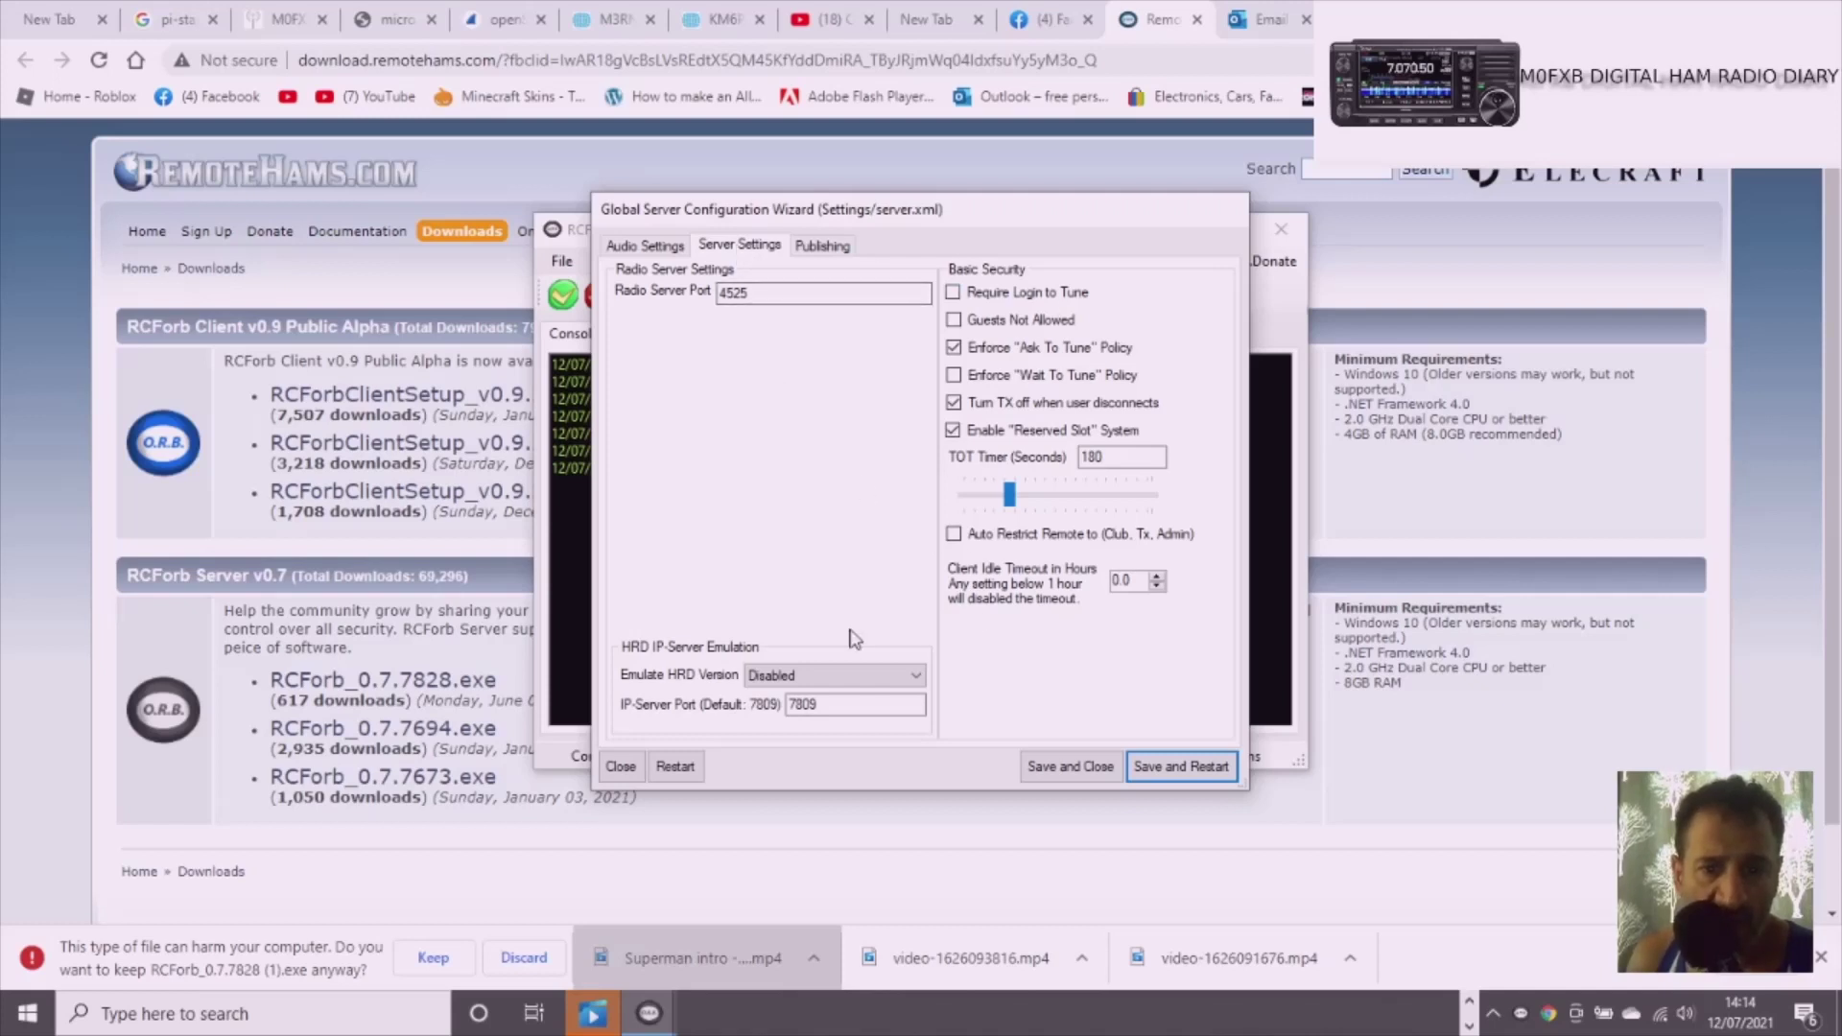
{"action": "left_click", "coordinate": [822, 247]}
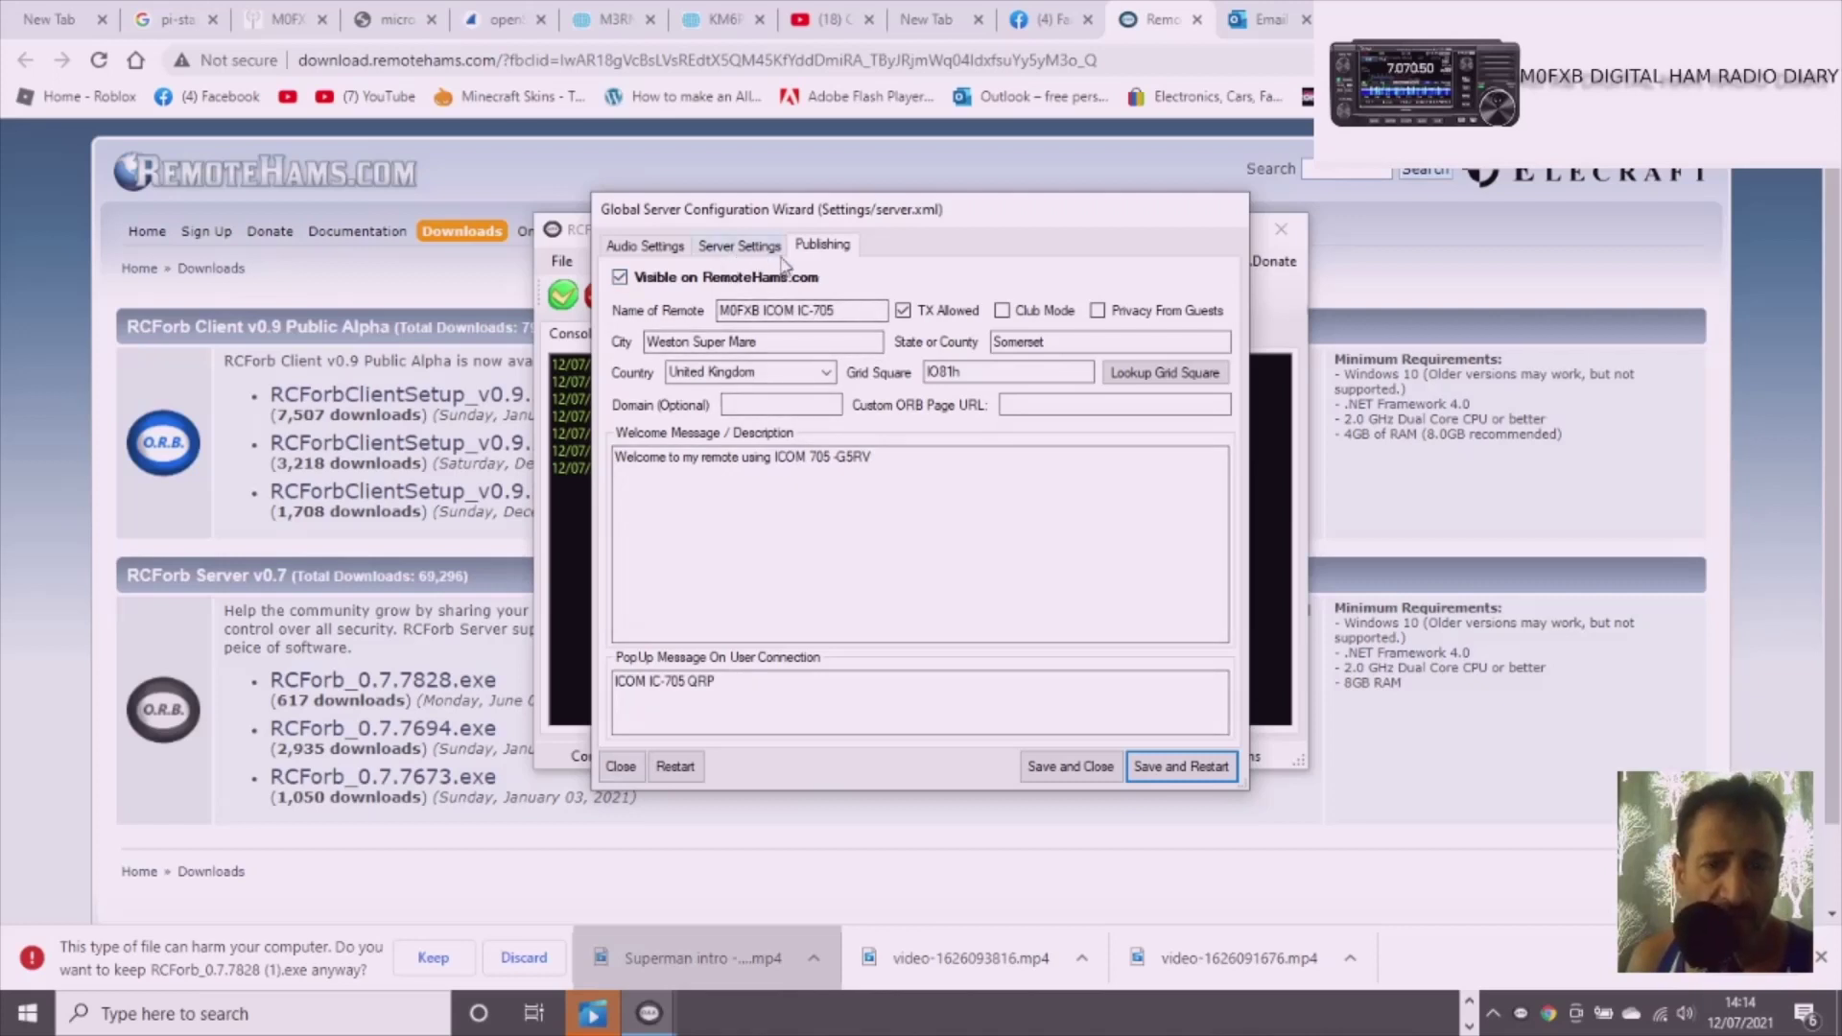
{"action": "left_click", "coordinate": [731, 247]}
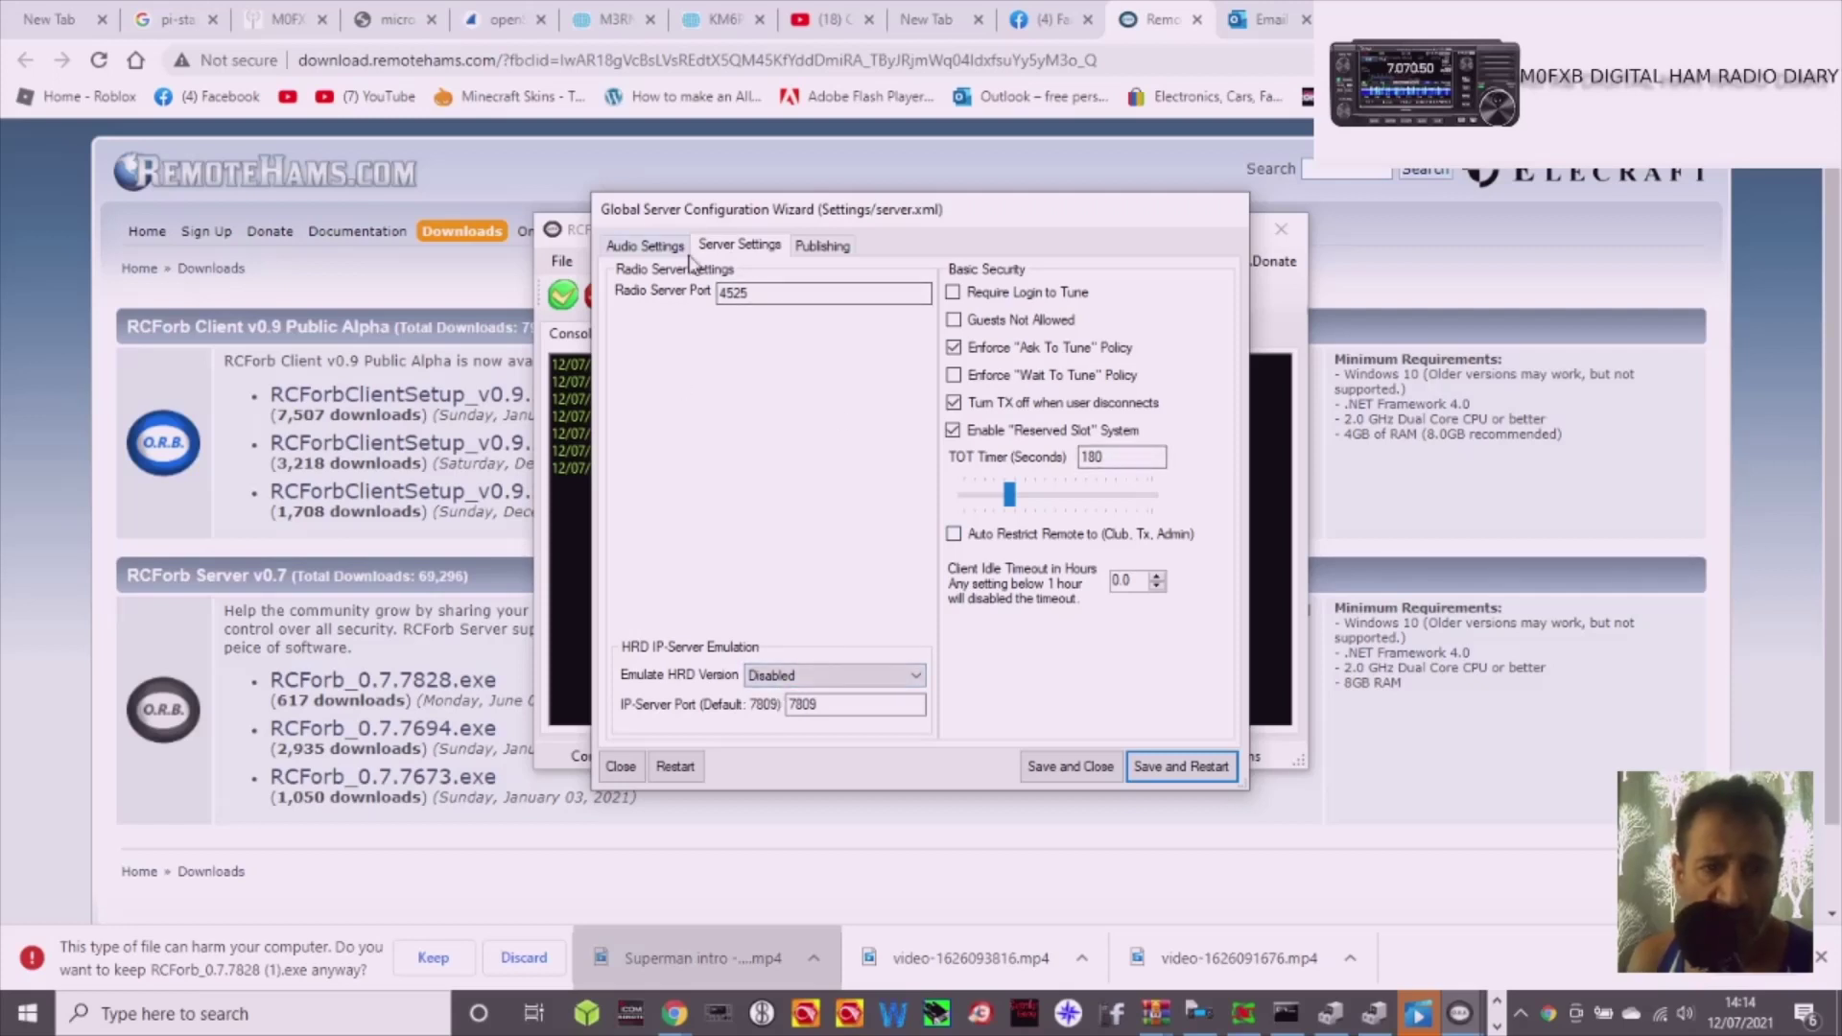
{"action": "left_click", "coordinate": [645, 248]}
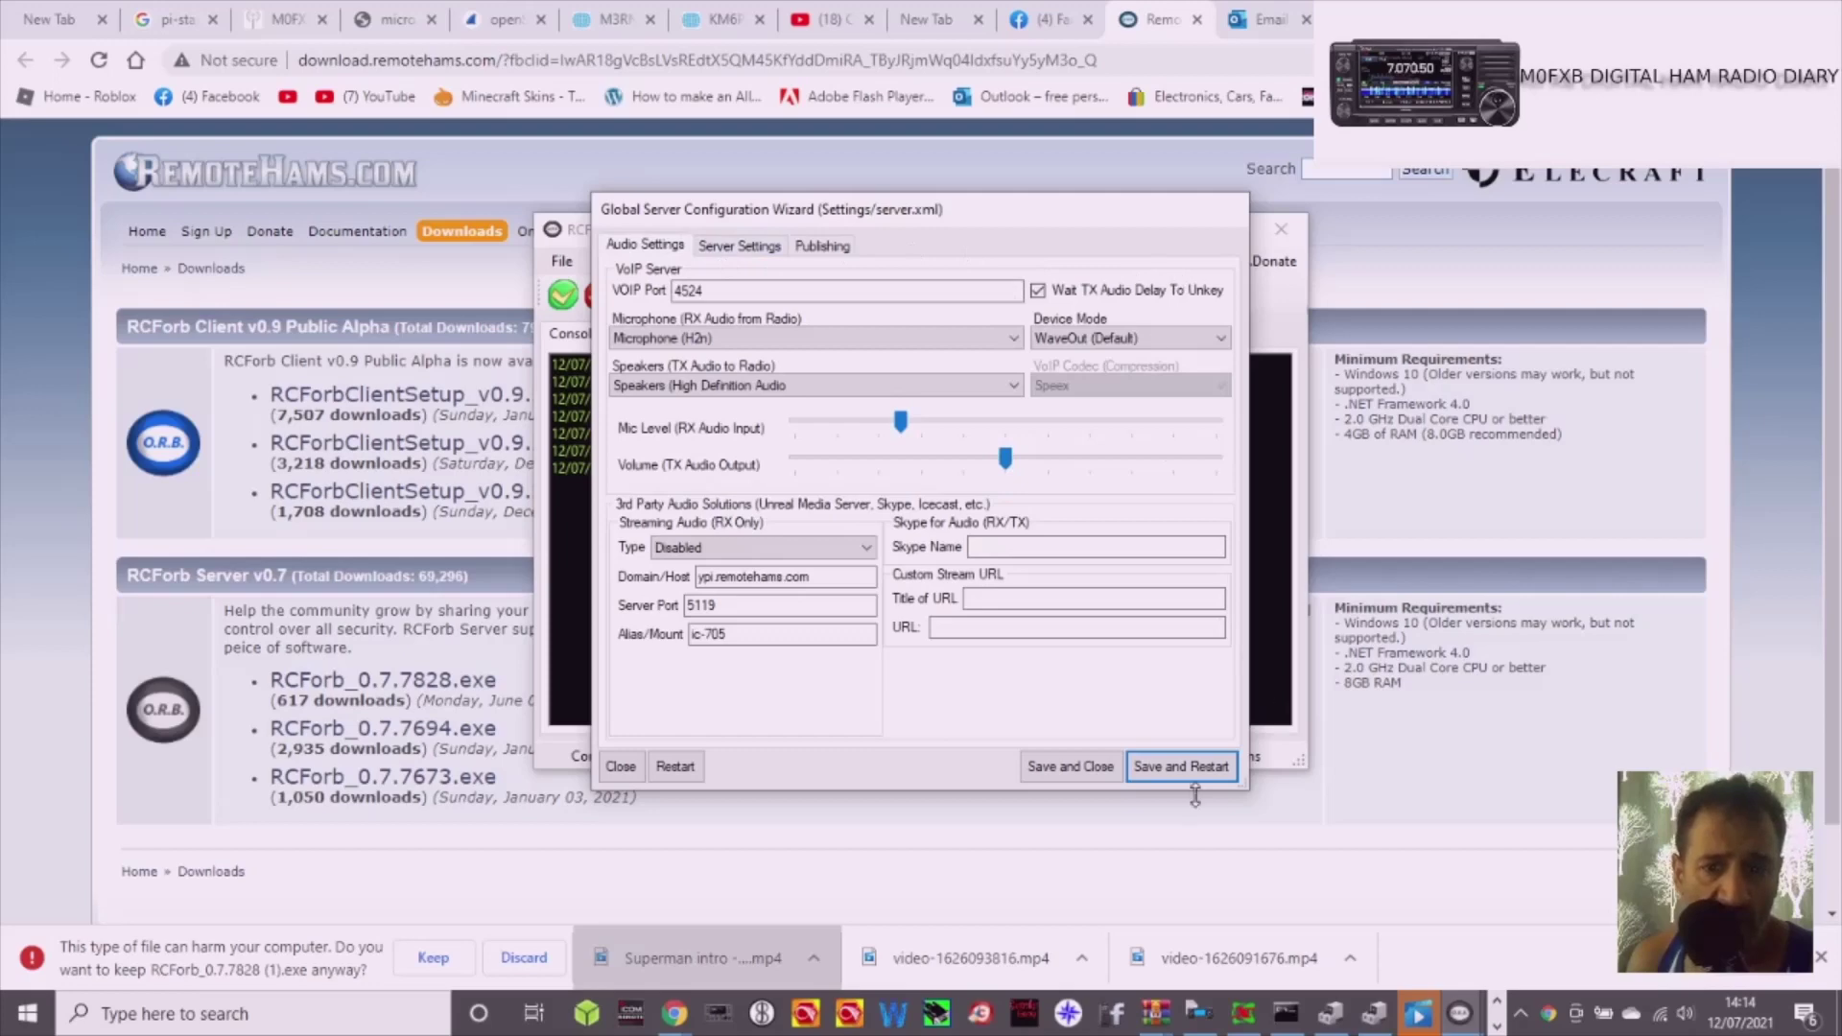
{"action": "left_click", "coordinate": [1180, 766]}
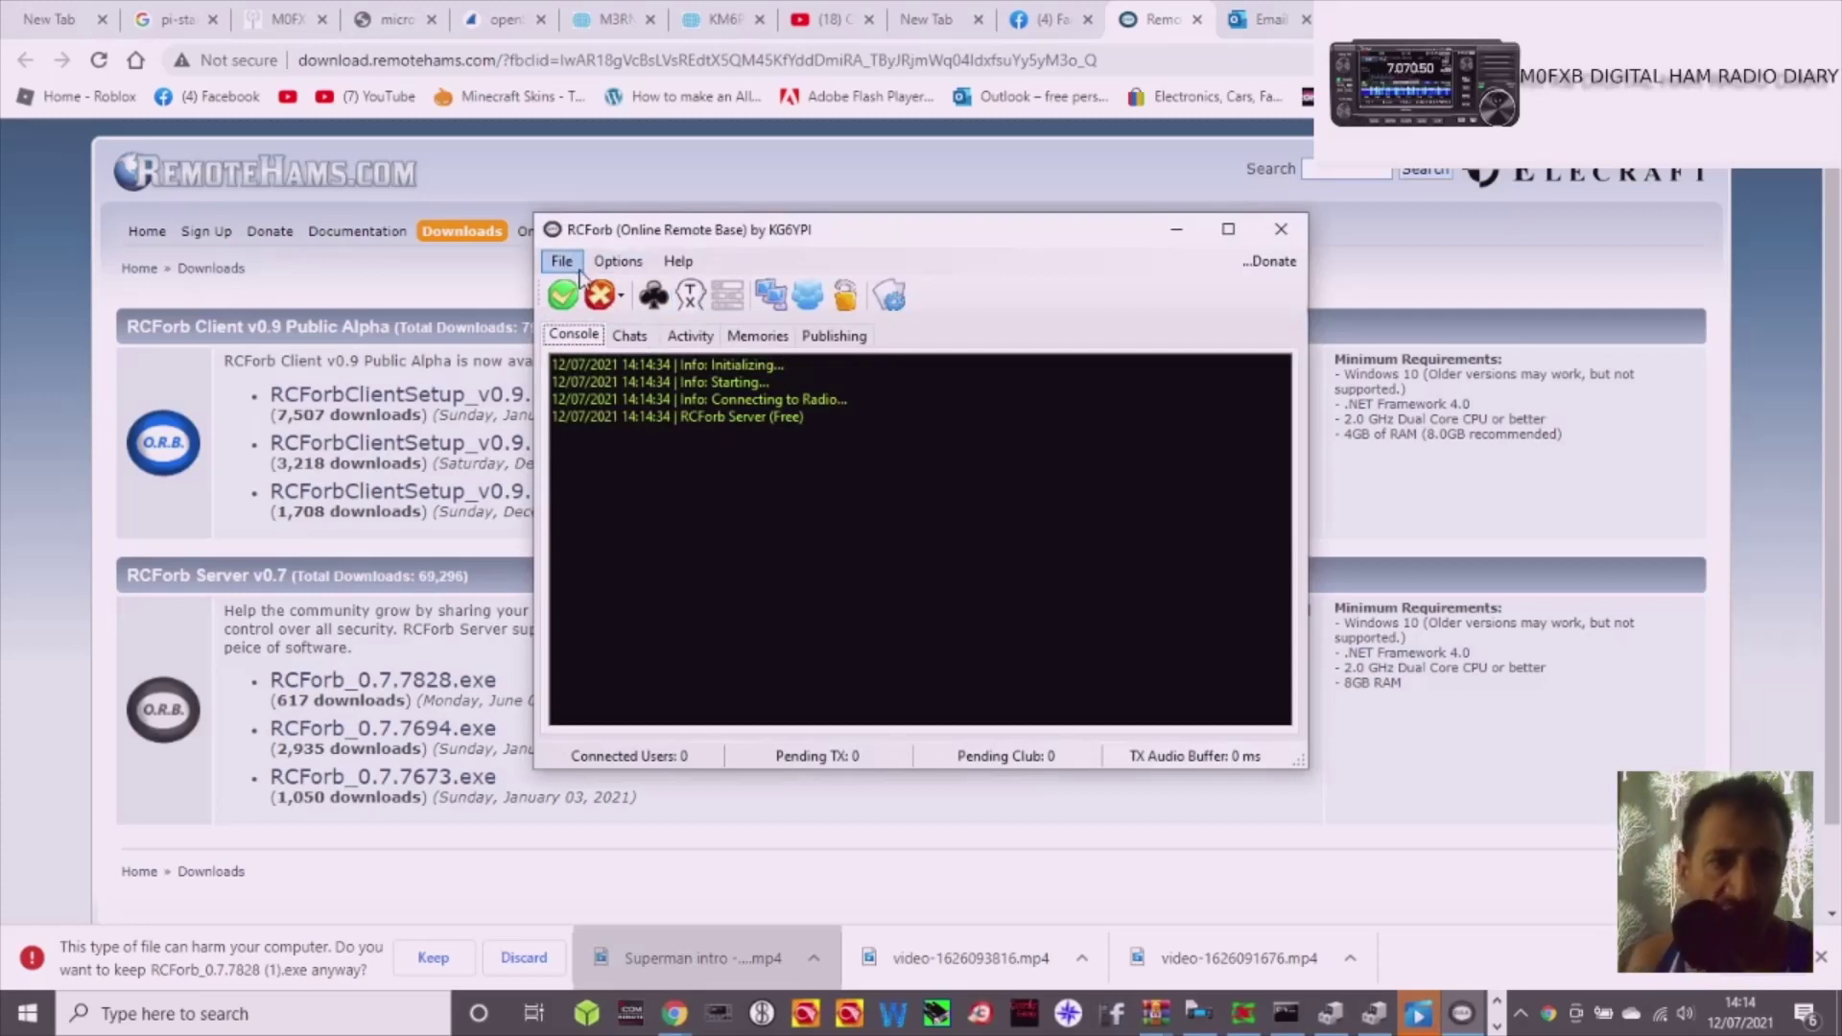
In Radio Configuration, keep Icom 7300 at 19200 baud with CI-V address 94, then save and restart
{"action": "left_click", "coordinate": [616, 263]}
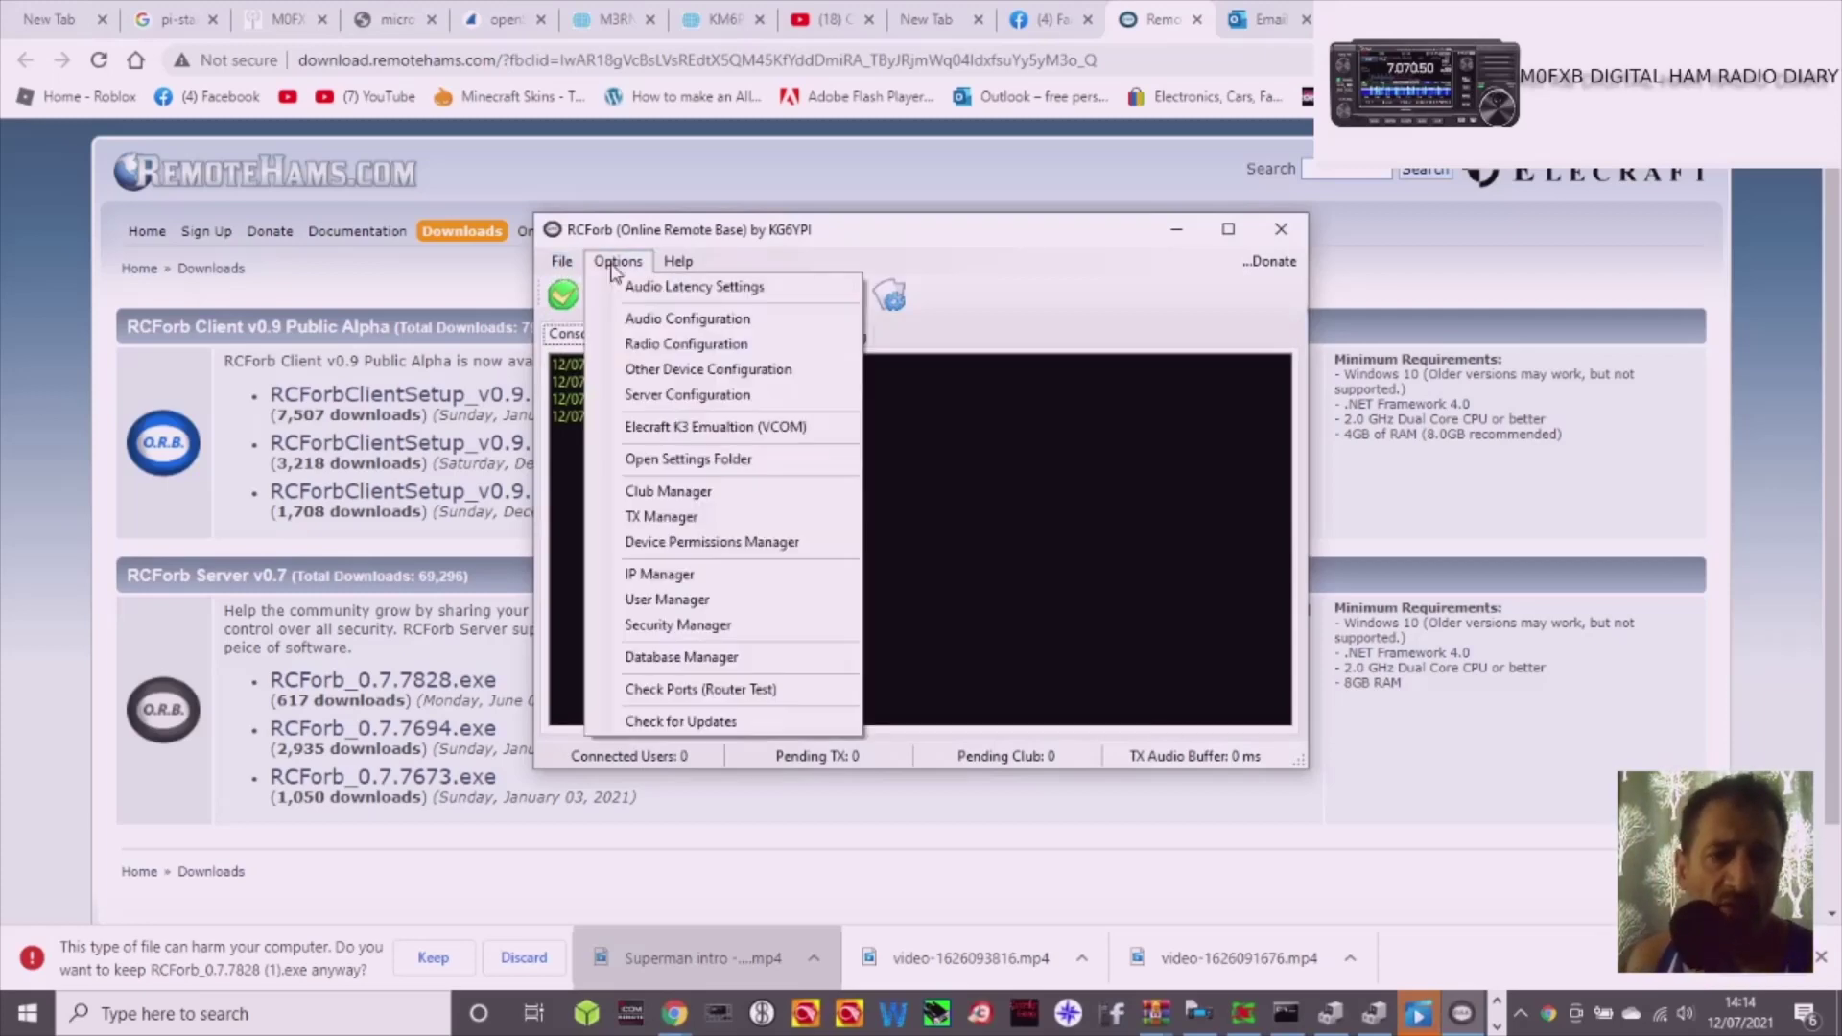
{"action": "left_click", "coordinate": [683, 352]}
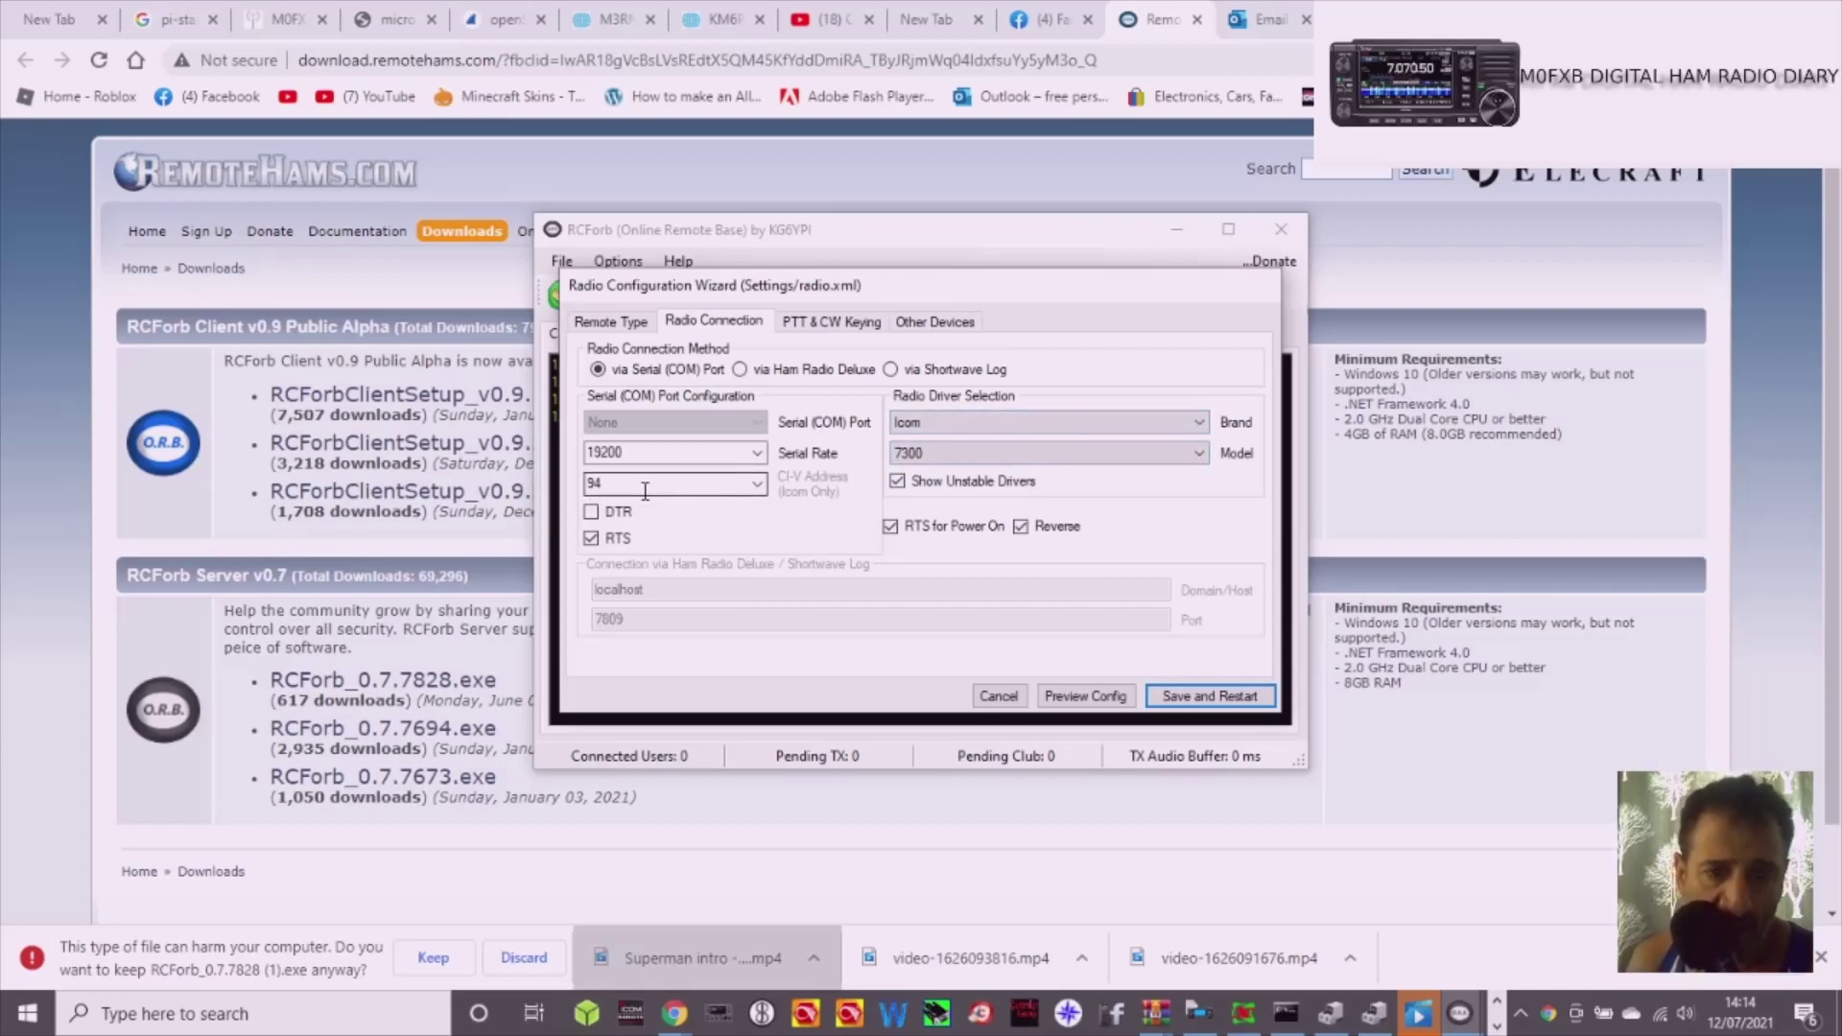
{"action": "left_click", "coordinate": [759, 487]}
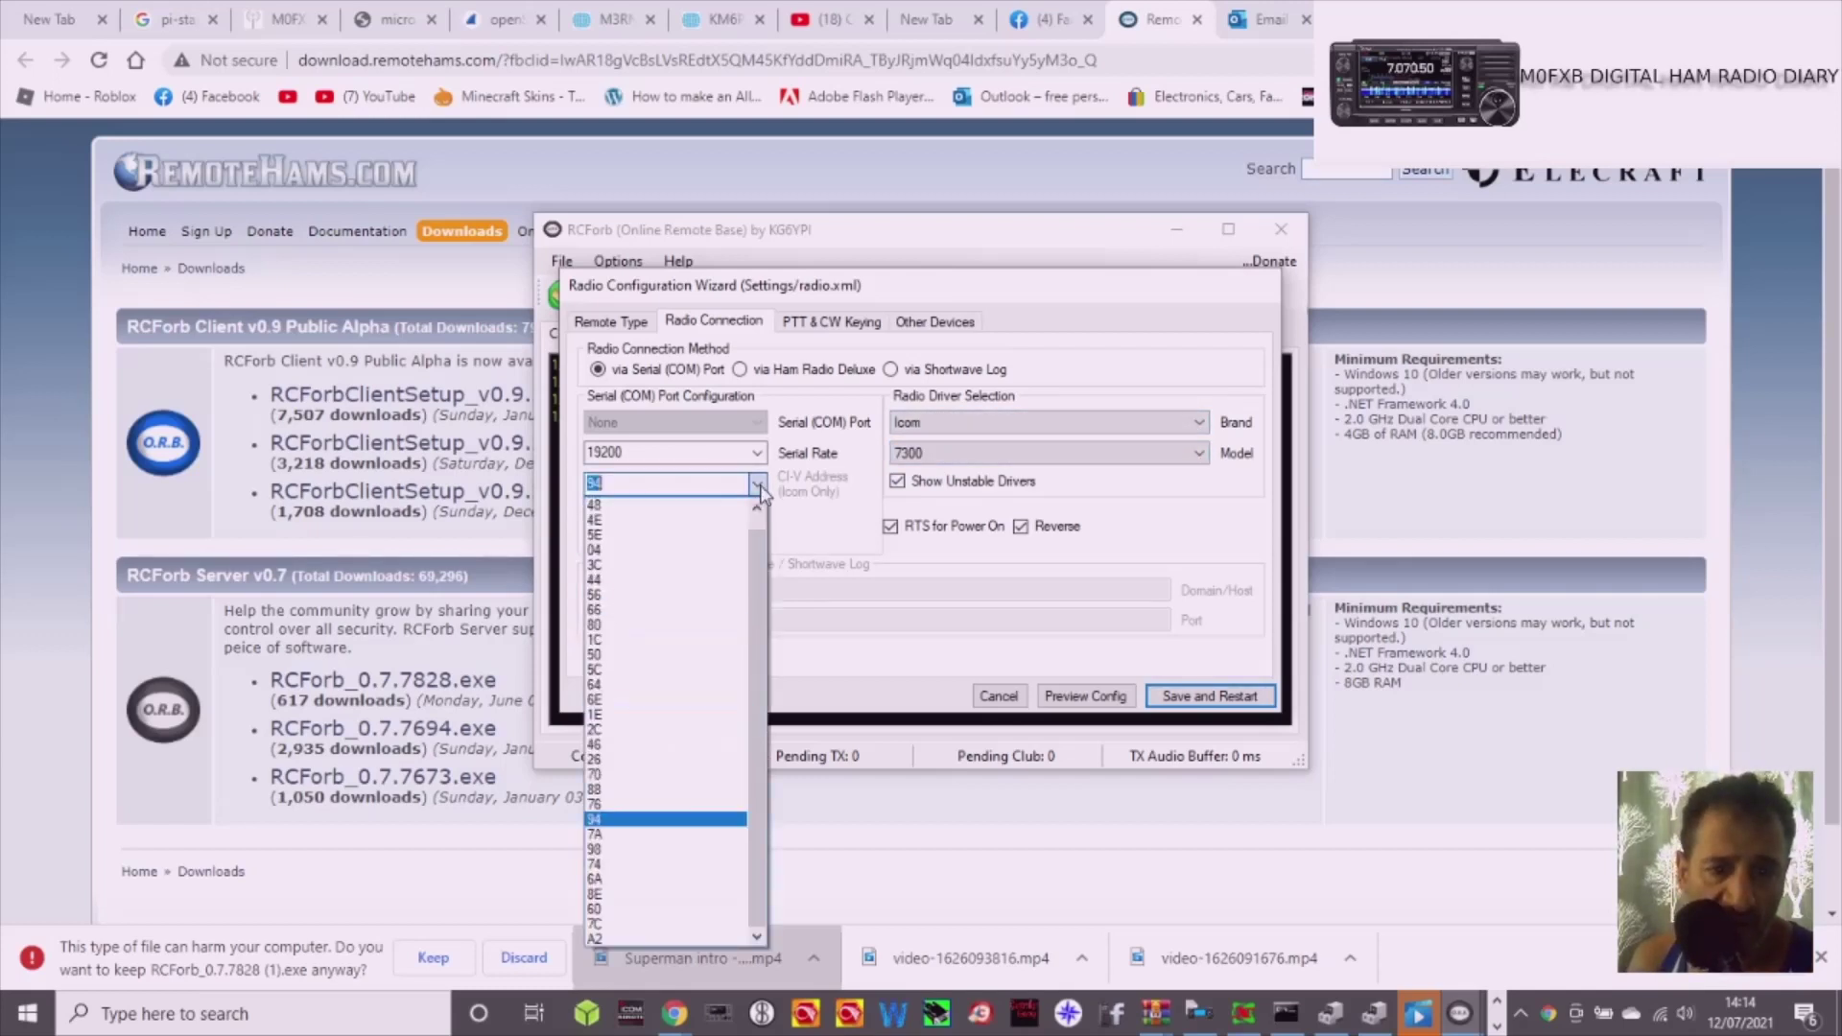
{"action": "left_click", "coordinate": [760, 487]}
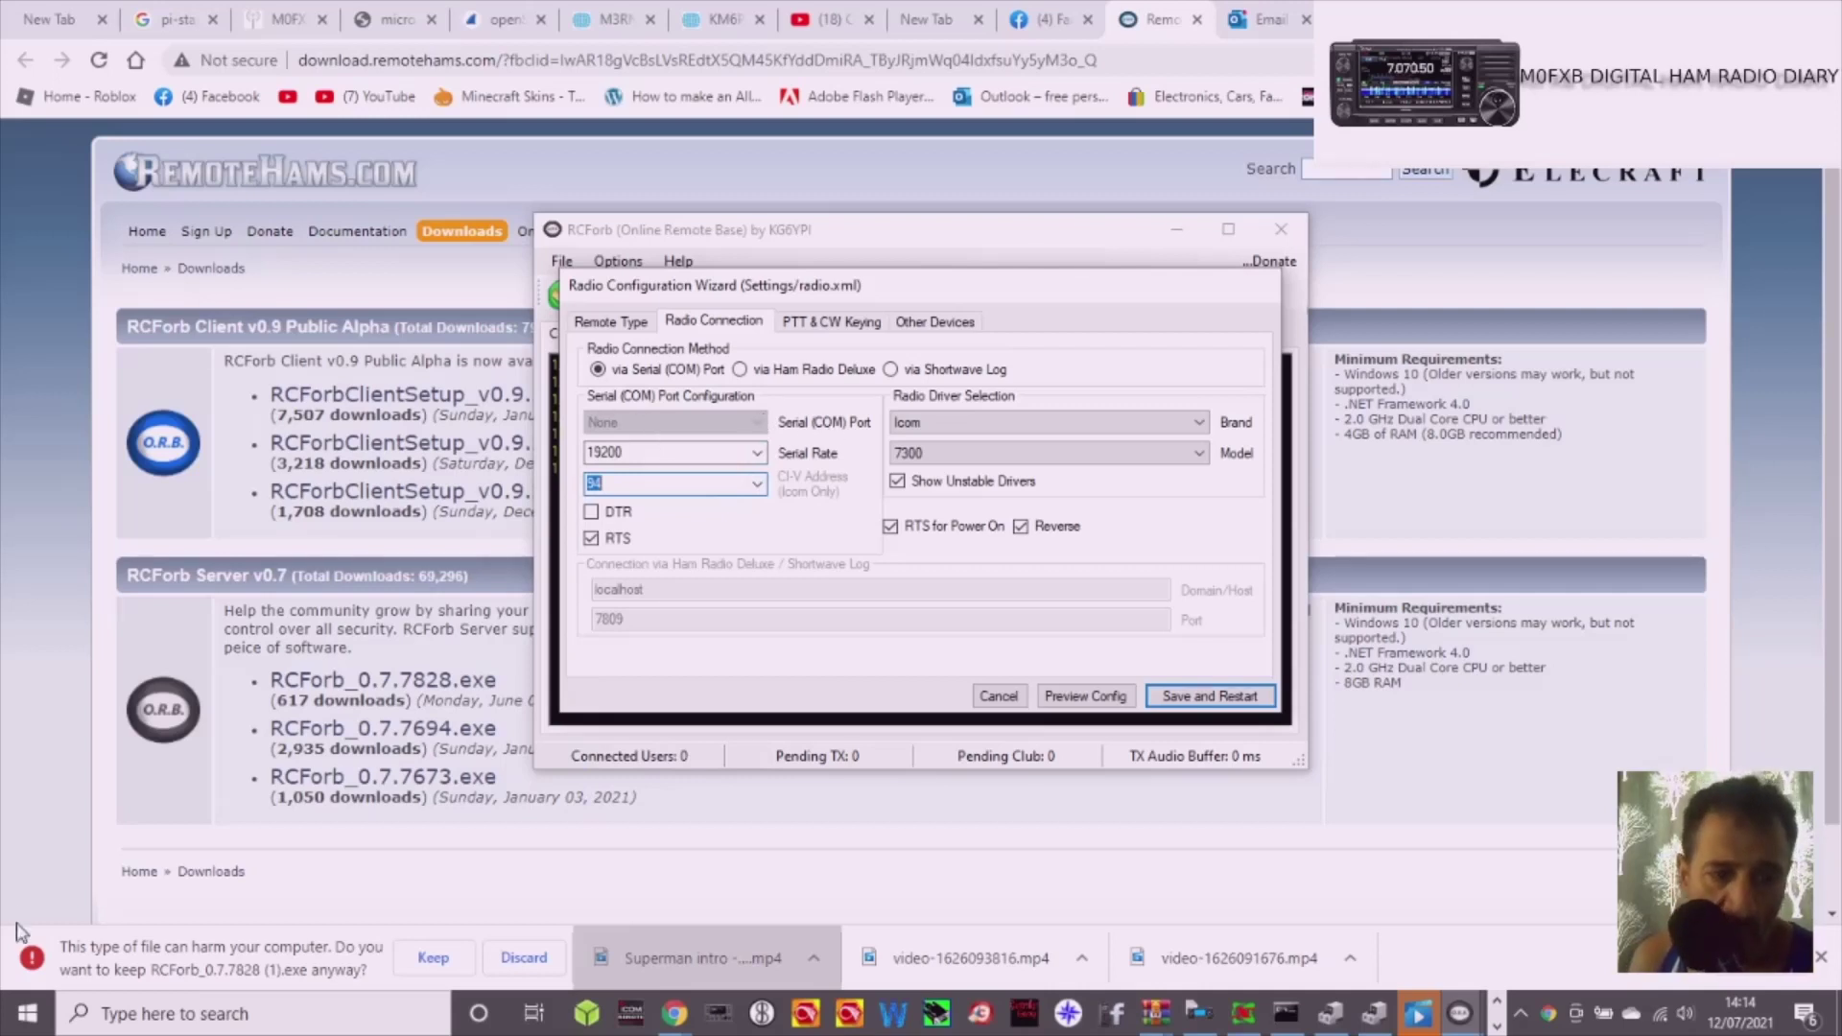
{"action": "right_click", "coordinate": [27, 1013]}
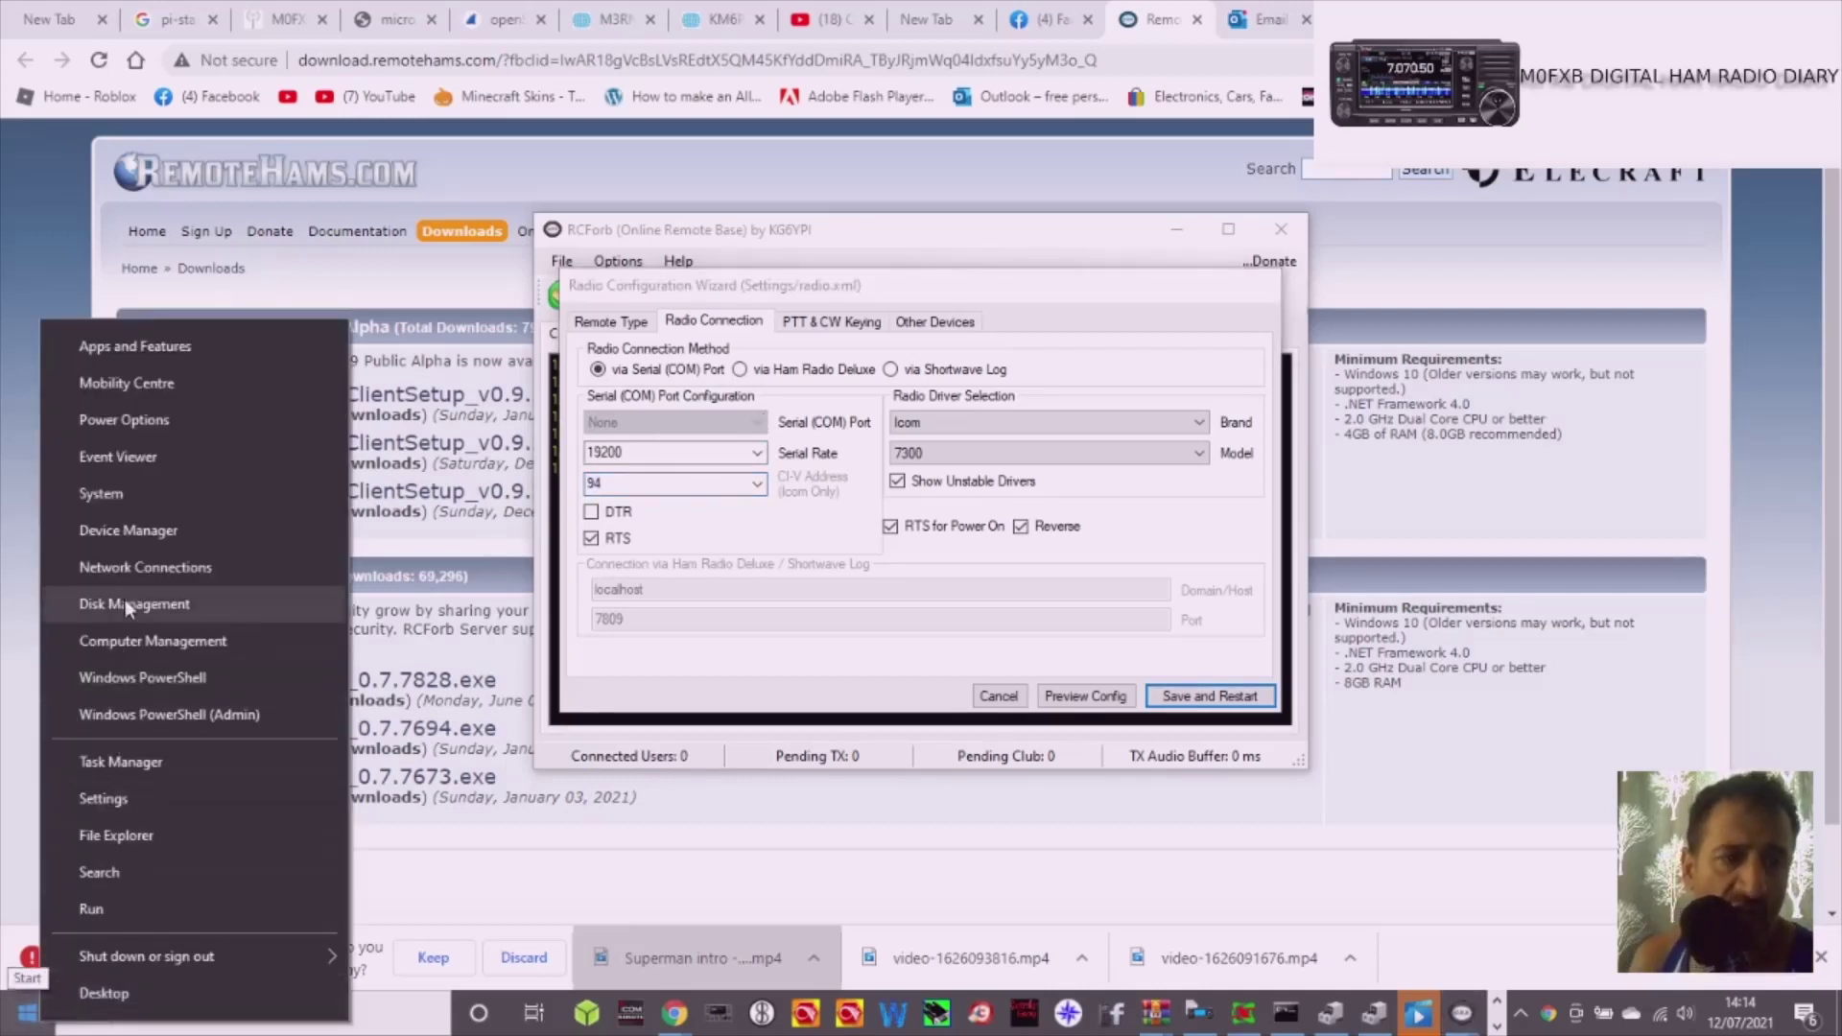
{"action": "left_click", "coordinate": [681, 677]}
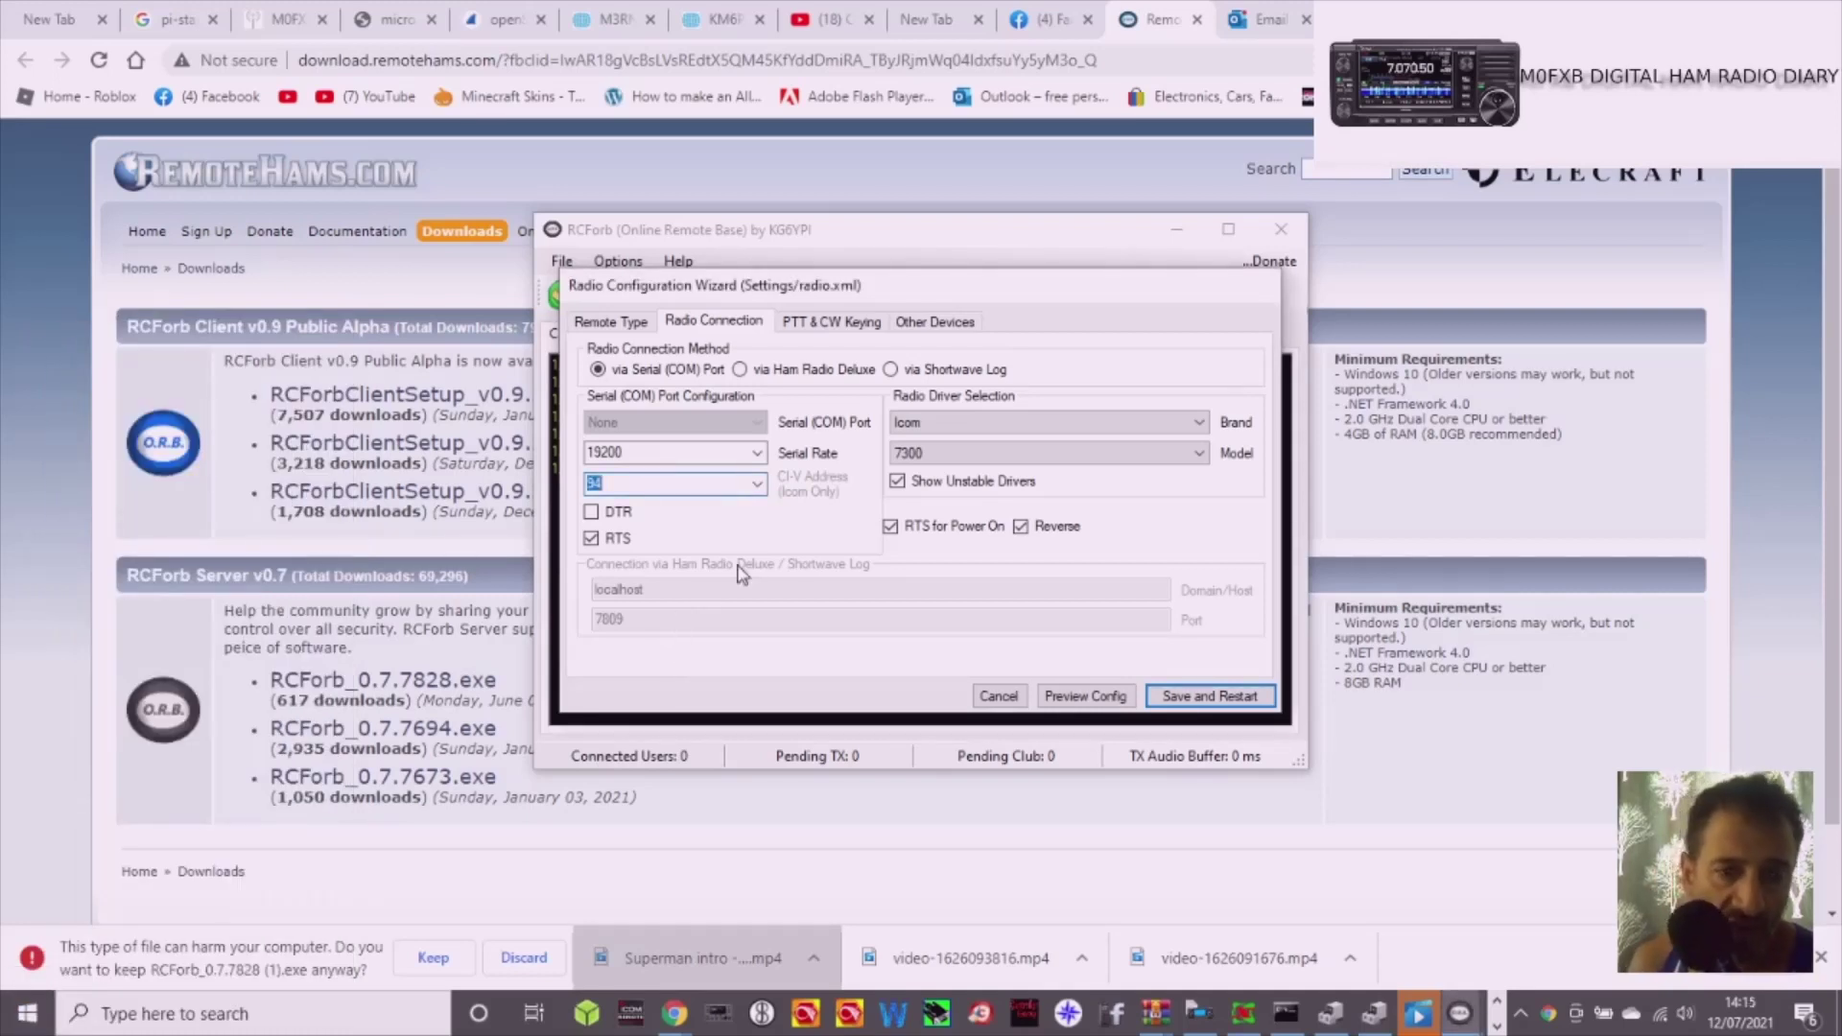
{"action": "left_click", "coordinate": [1206, 700]}
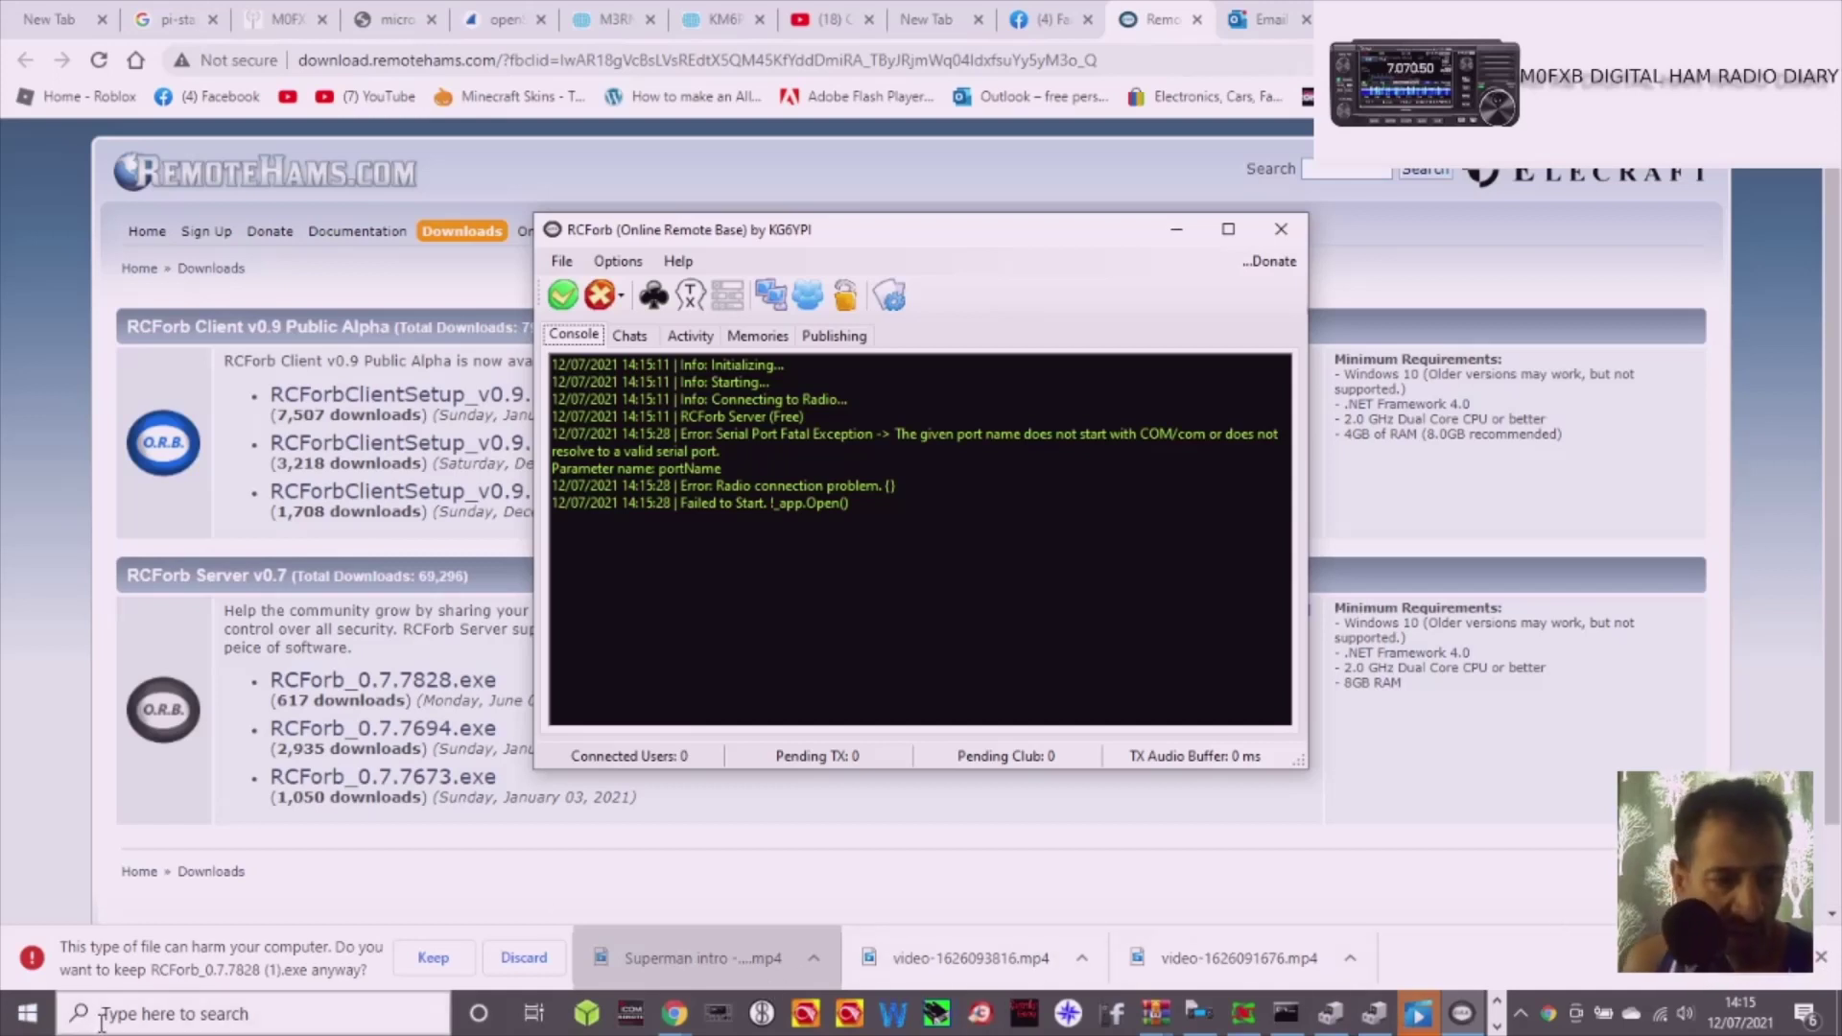
Search for cmd, open Command Prompt, and enter ipconfig at the prompt
{"action": "left_click", "coordinate": [150, 1007]}
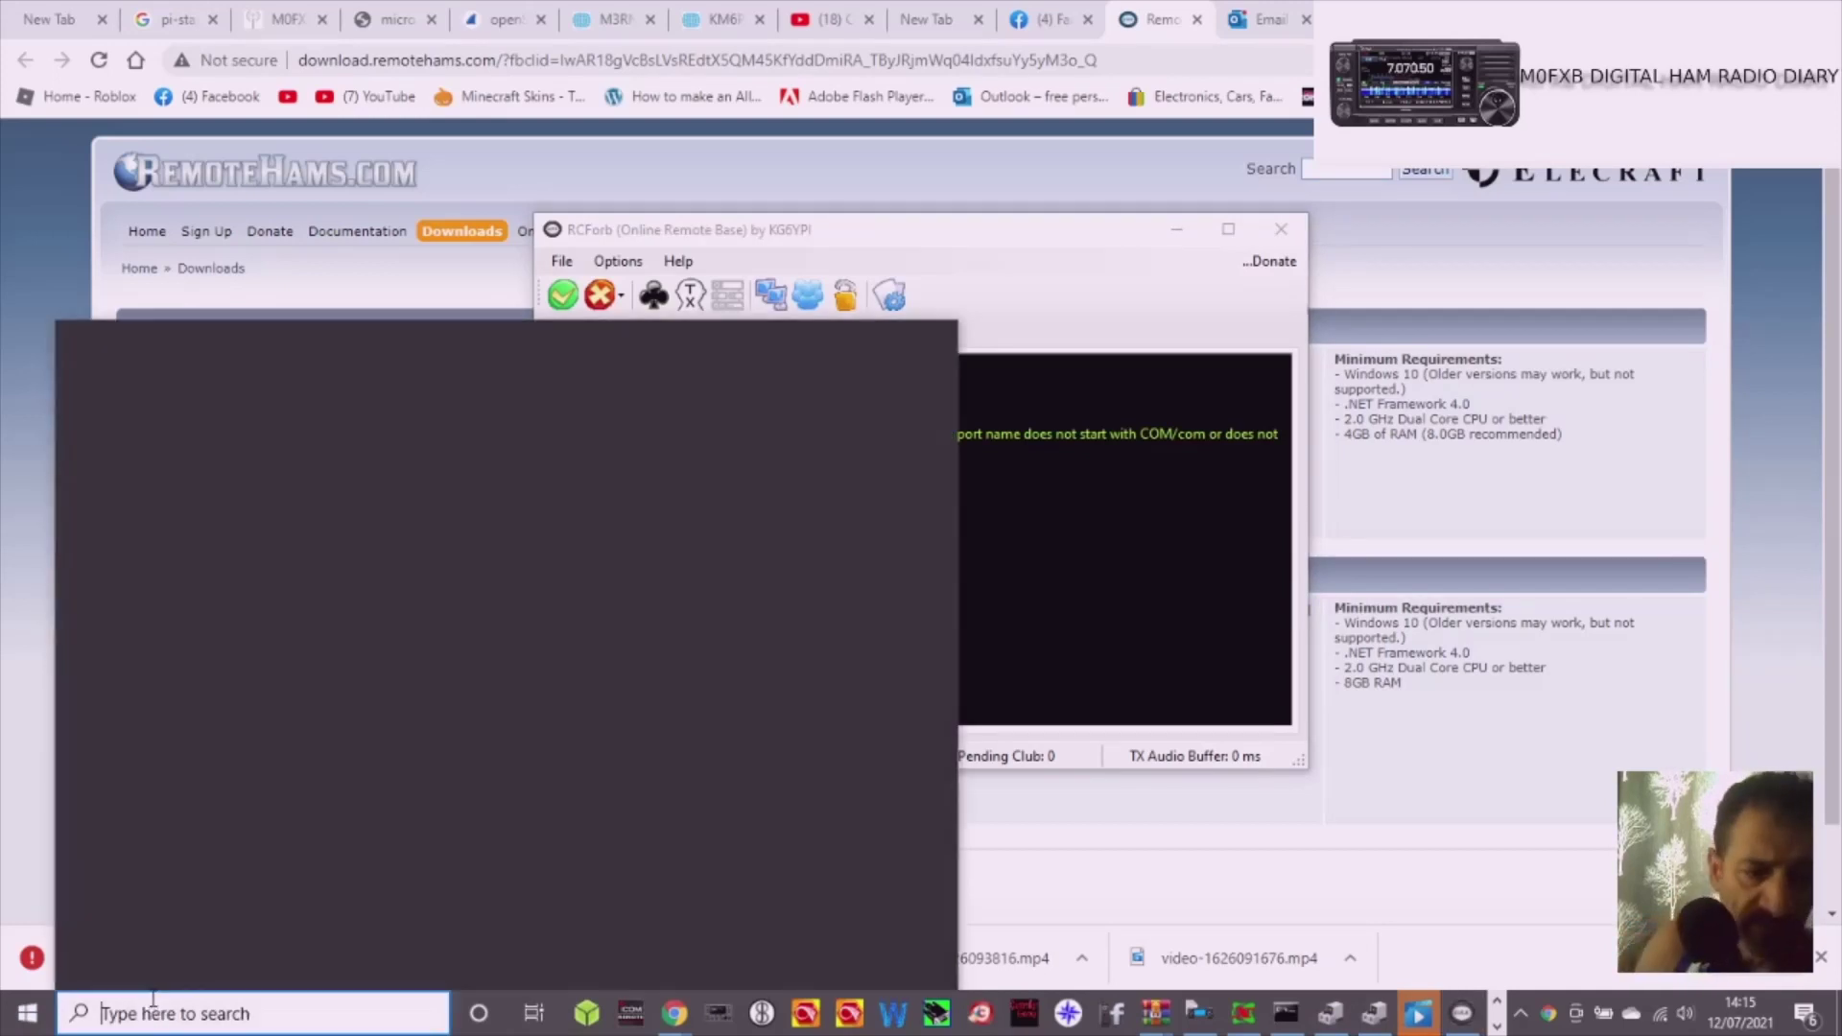
{"action": "type", "text": "cmd"}
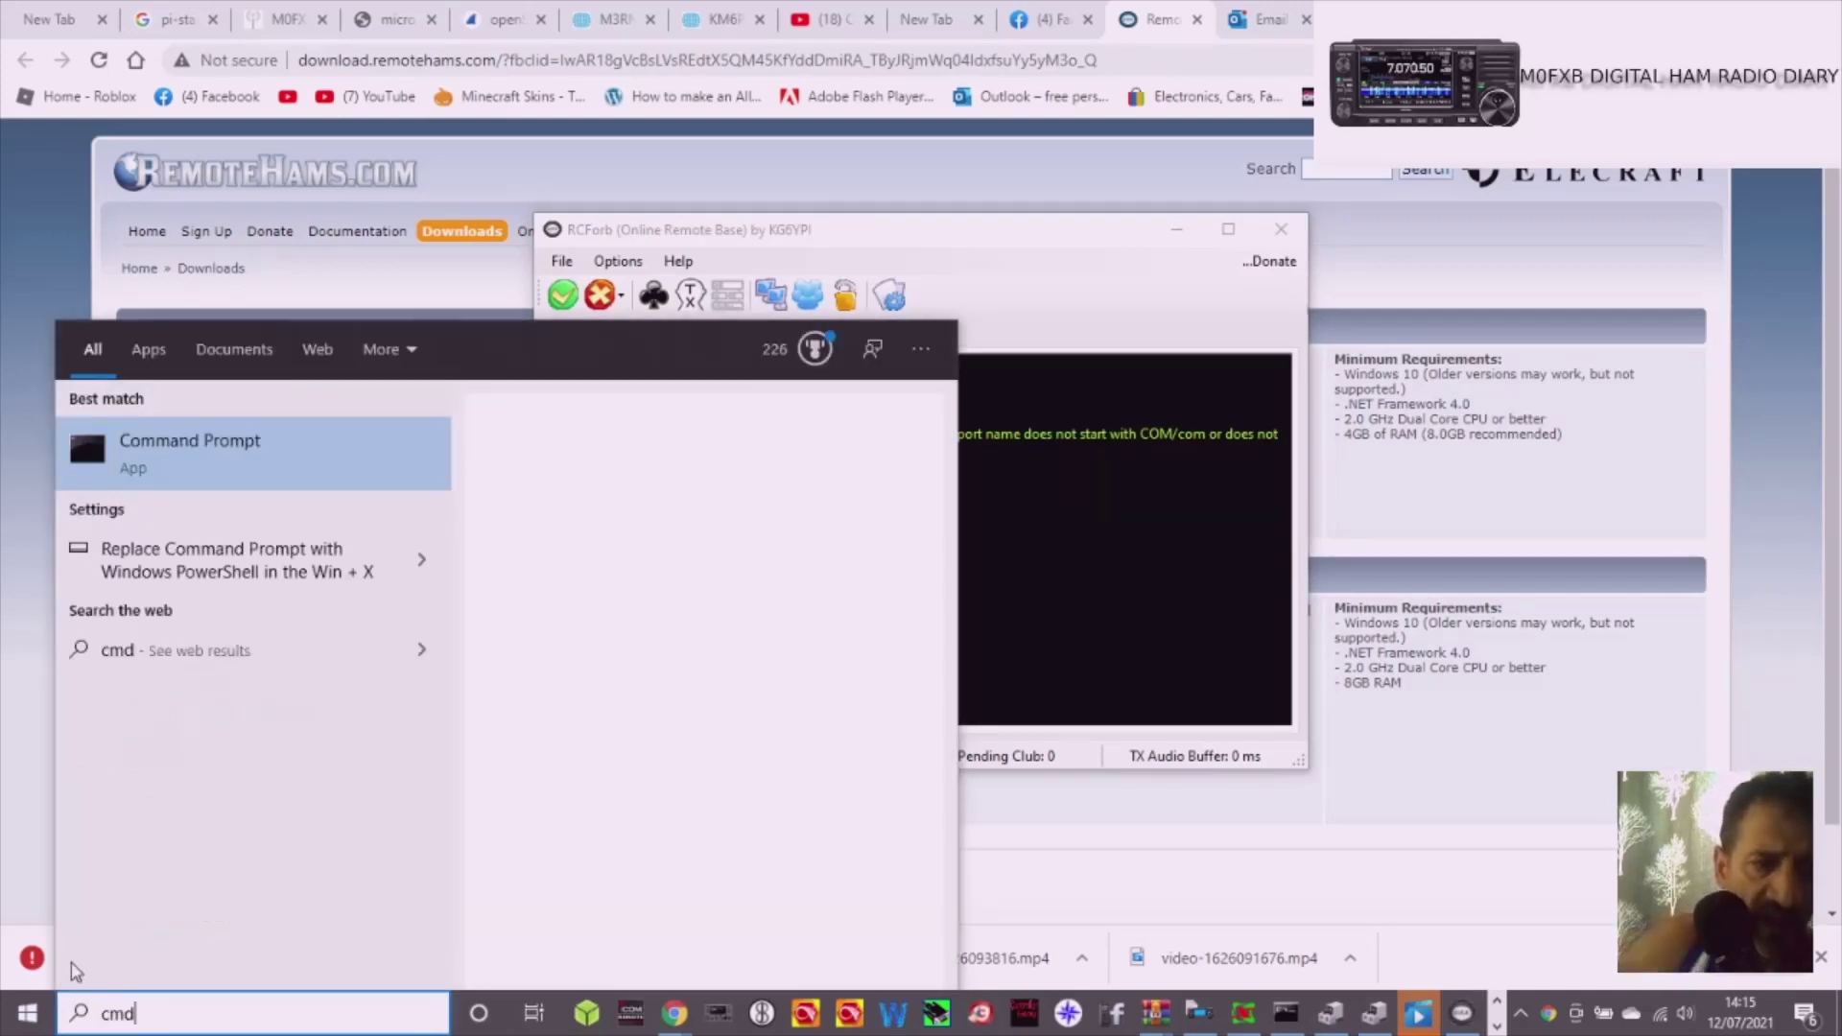
{"action": "left_click", "coordinate": [256, 447]}
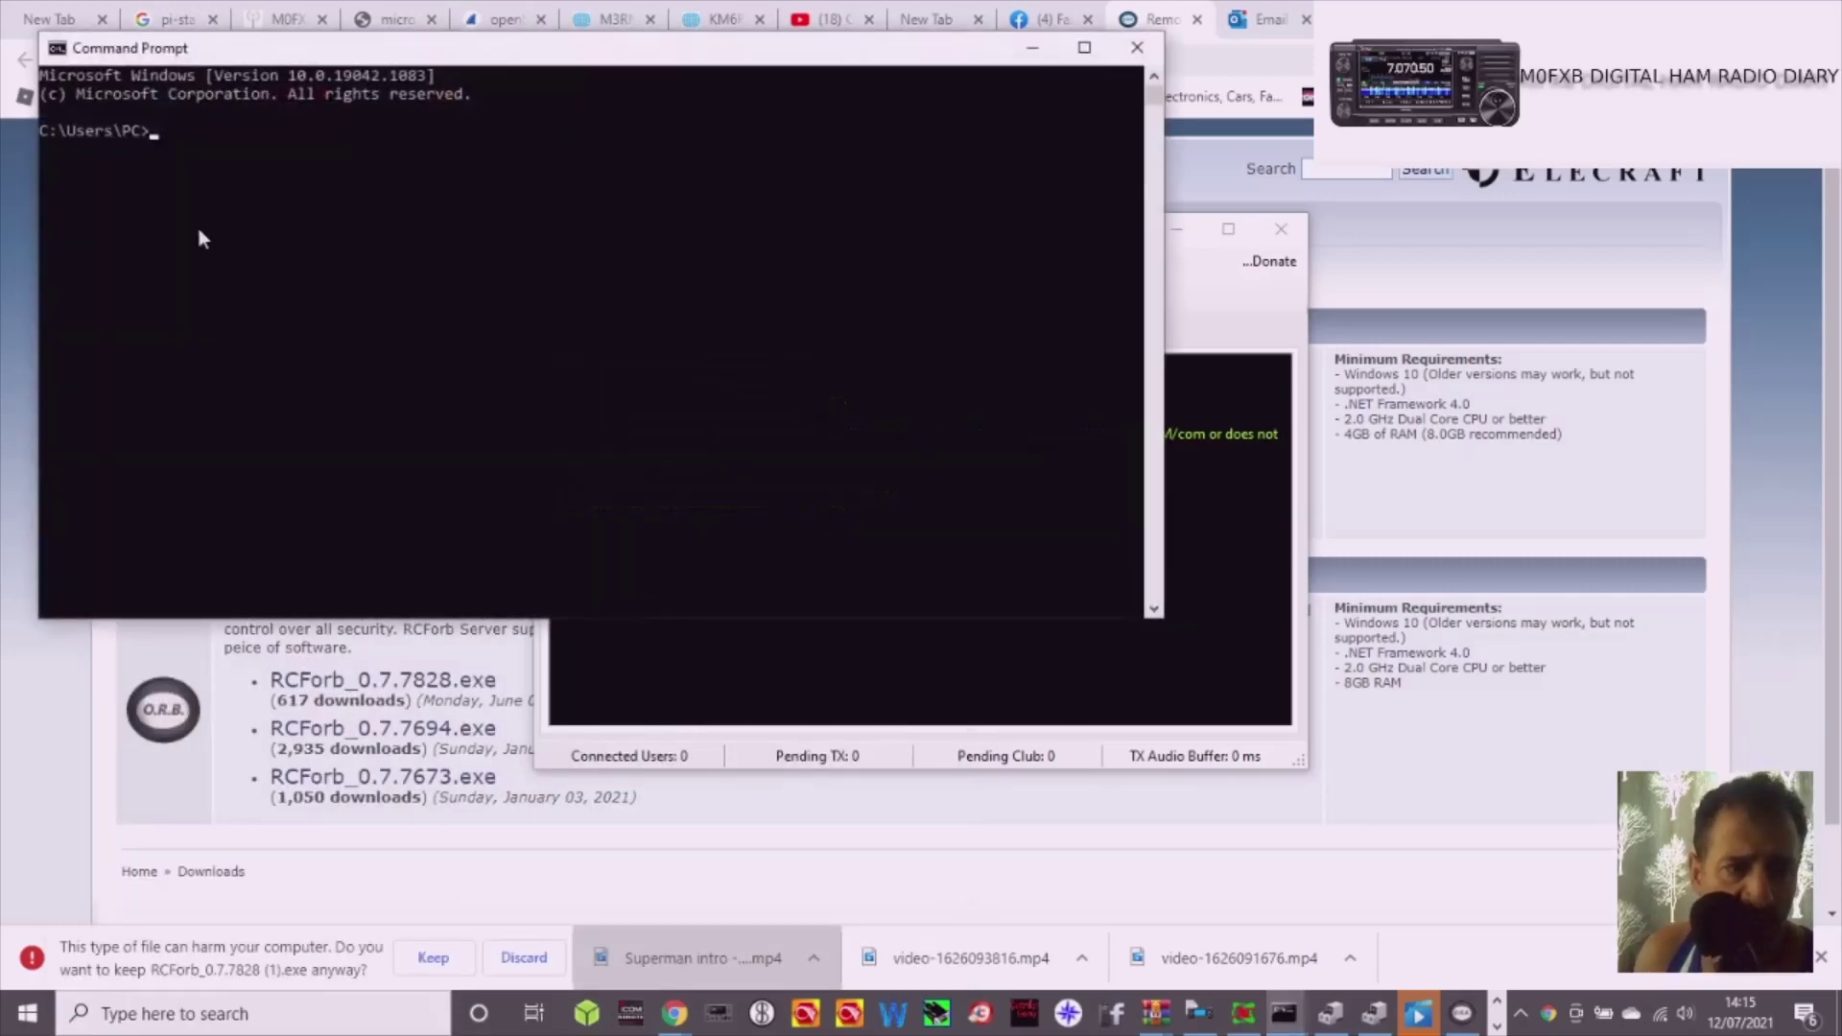
{"action": "type", "text": "i"}
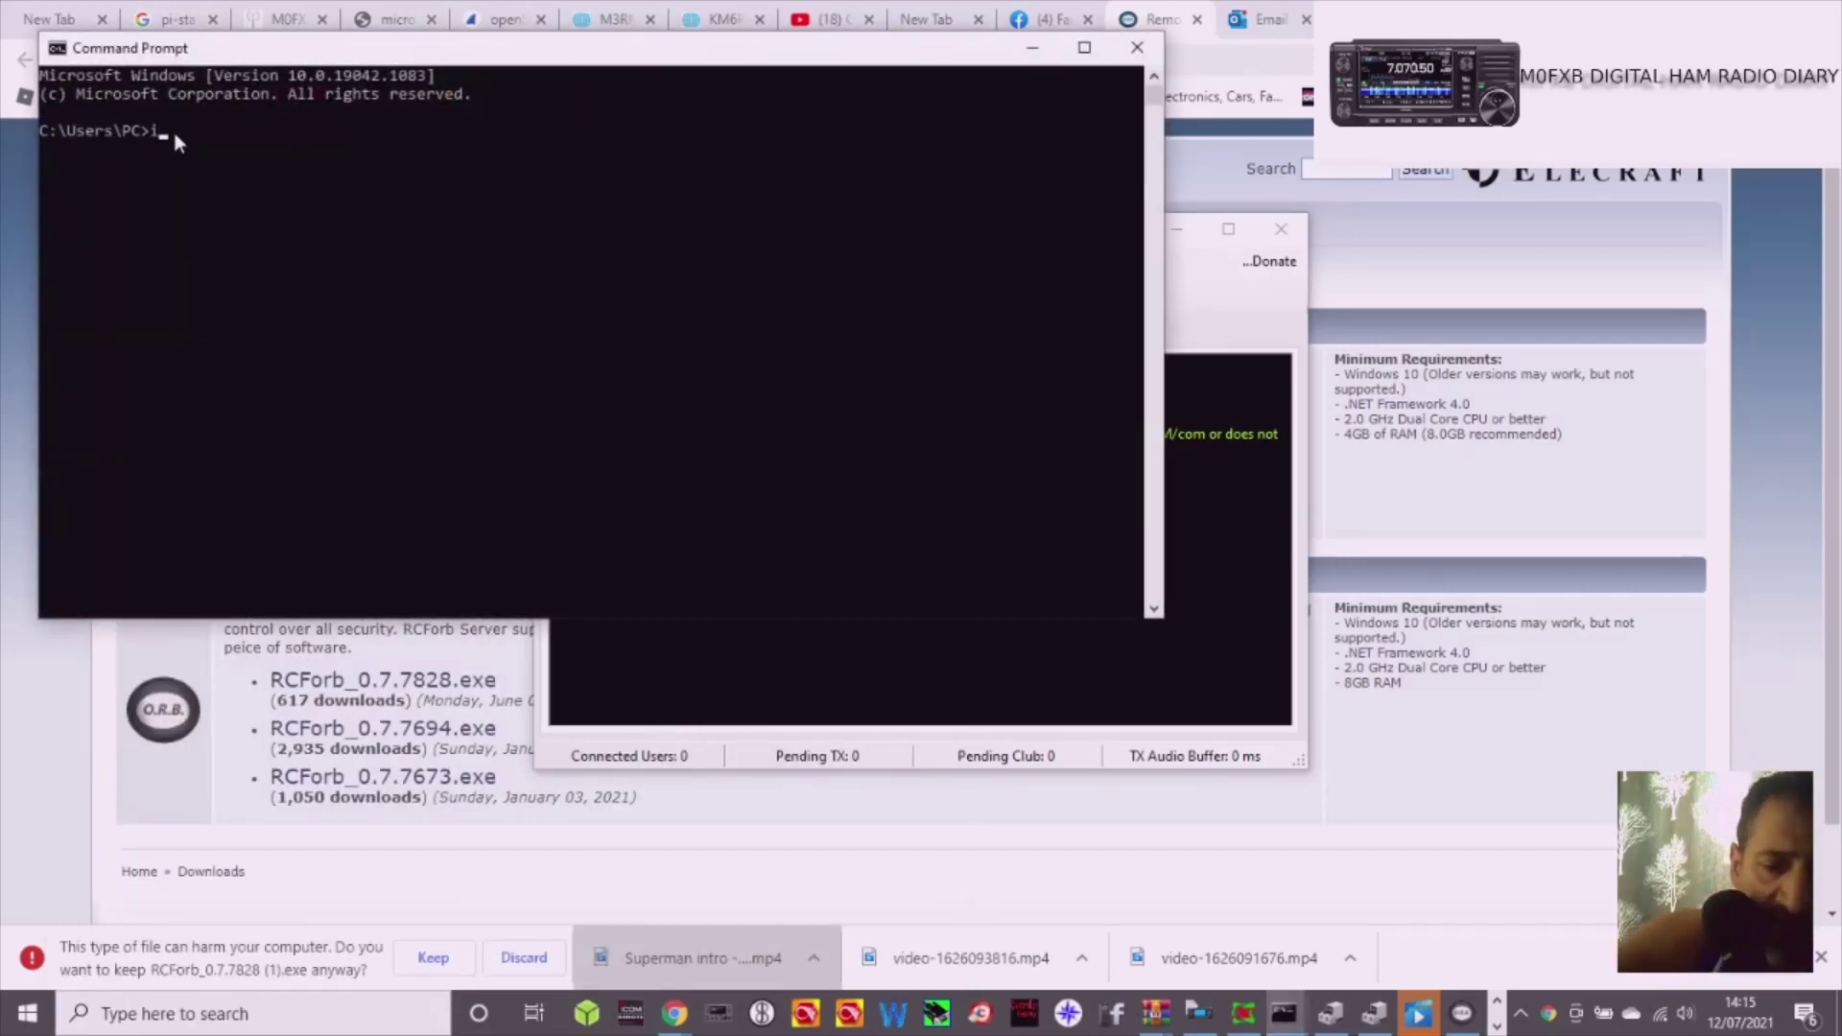
{"action": "type", "text": "pc"}
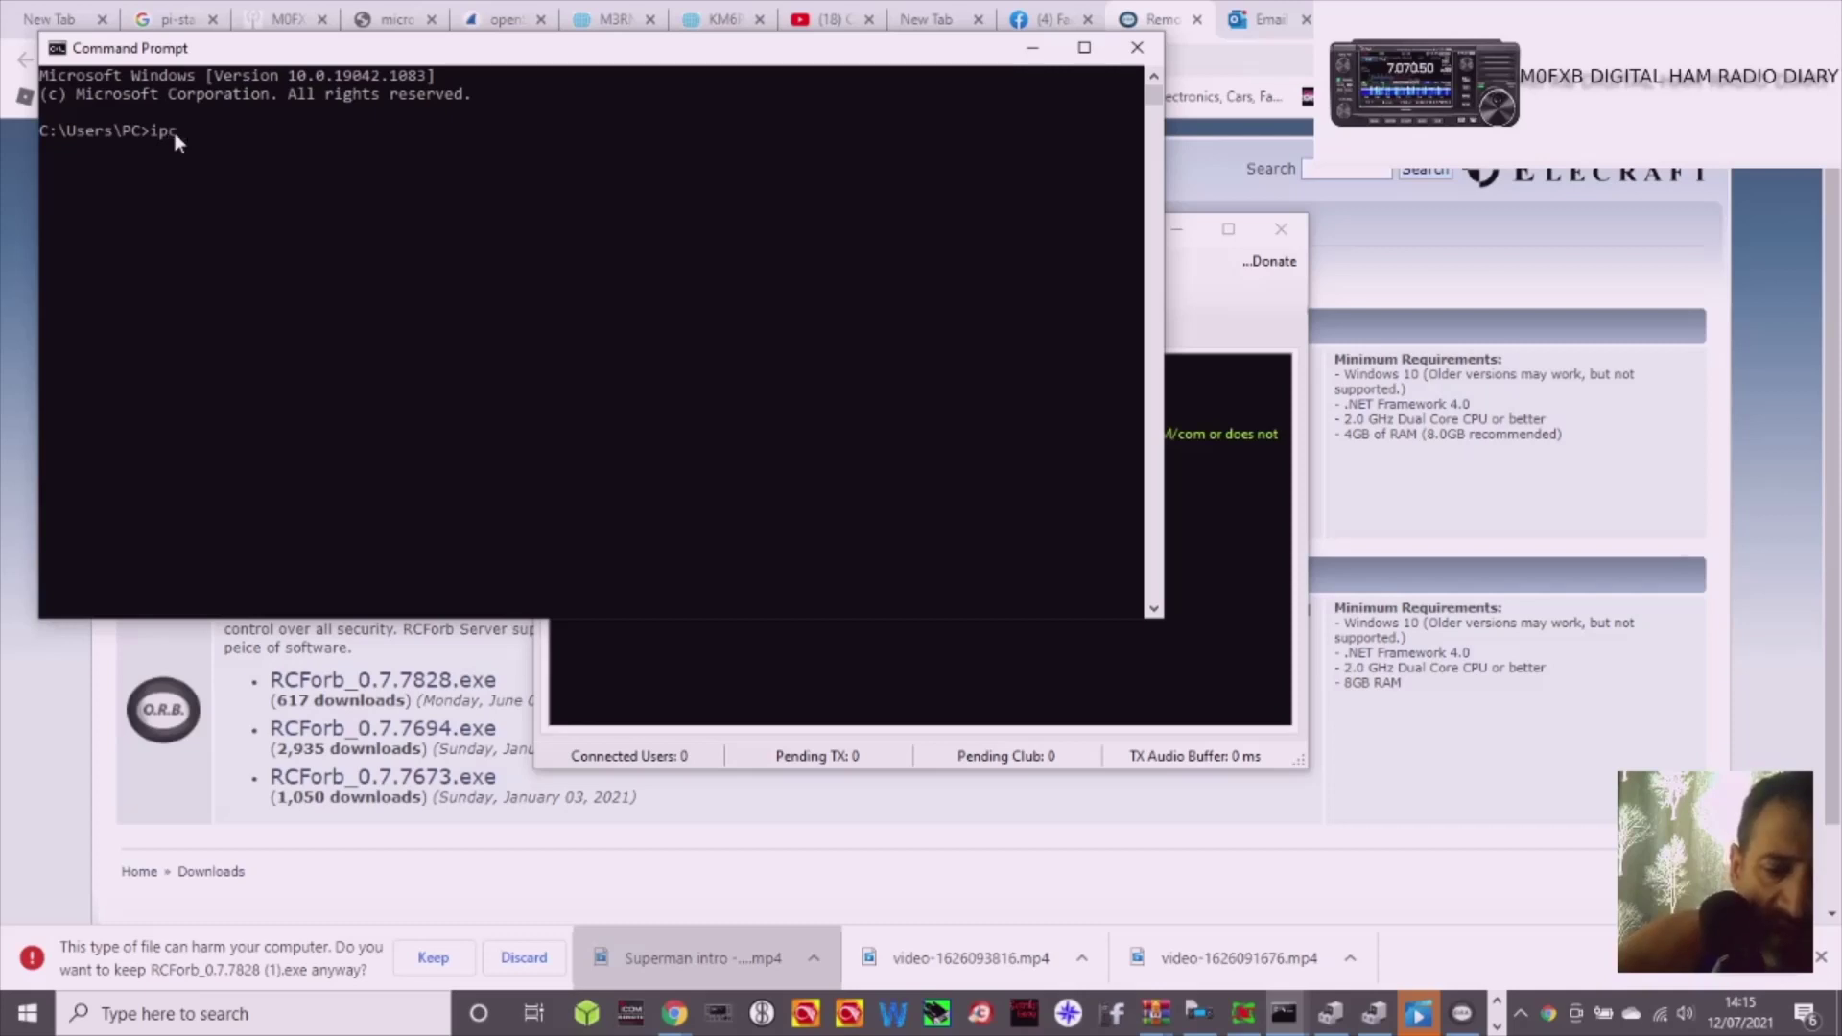
{"action": "type", "text": "onfig"}
Run ipconfig to reveal the WiFi adapter's IPv4 address 192.168.0.111
{"action": "key", "text": "Return"}
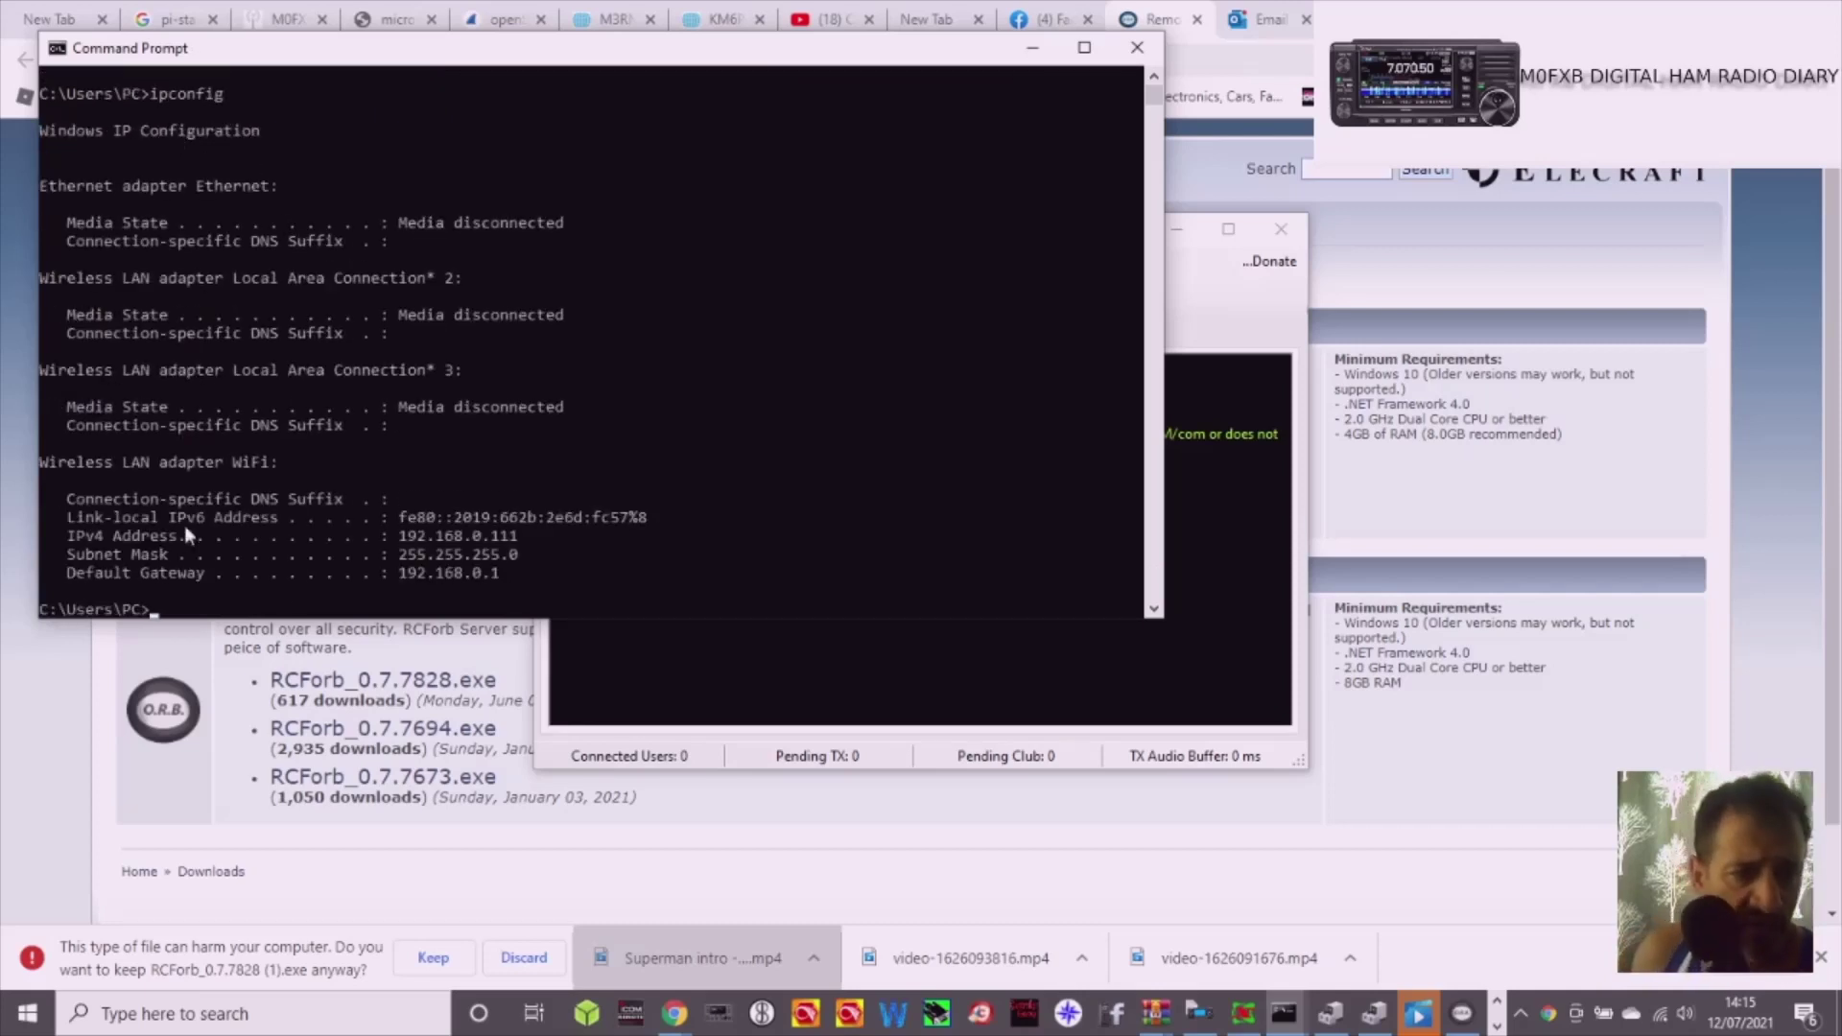